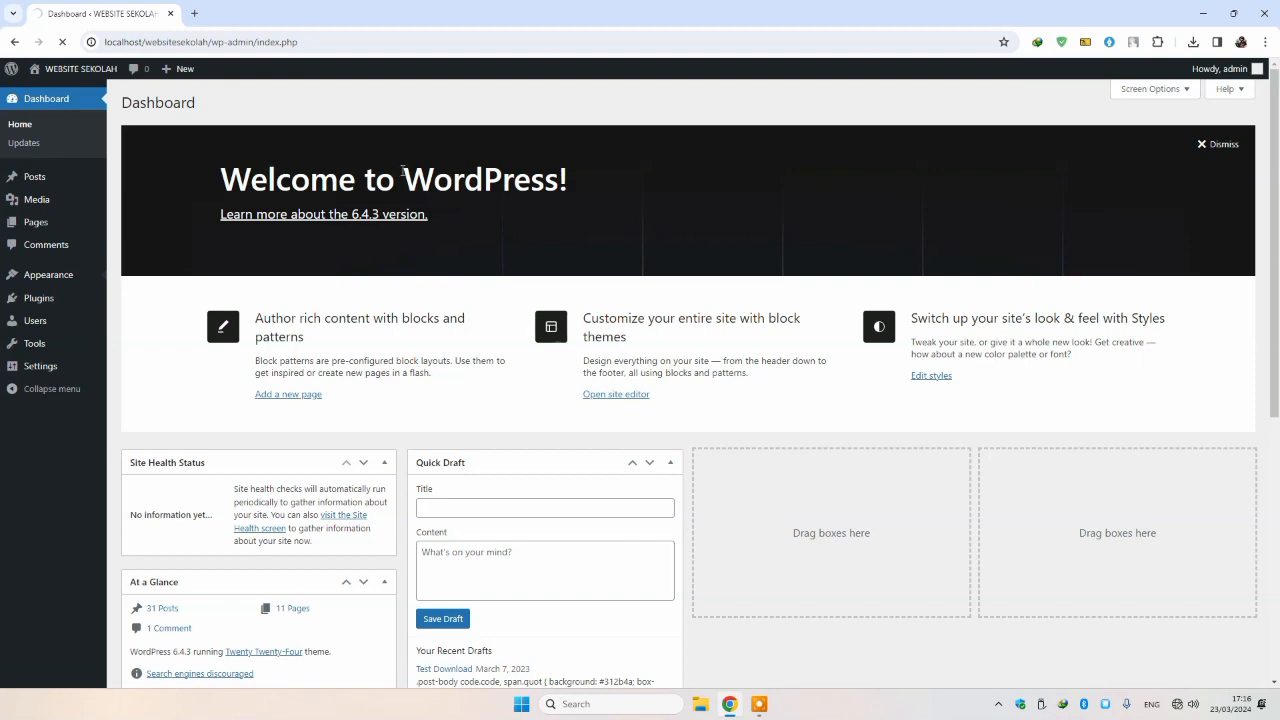
Step: Go to Appearance > Themes to see the three installed themes
mouse_move(12, 80)
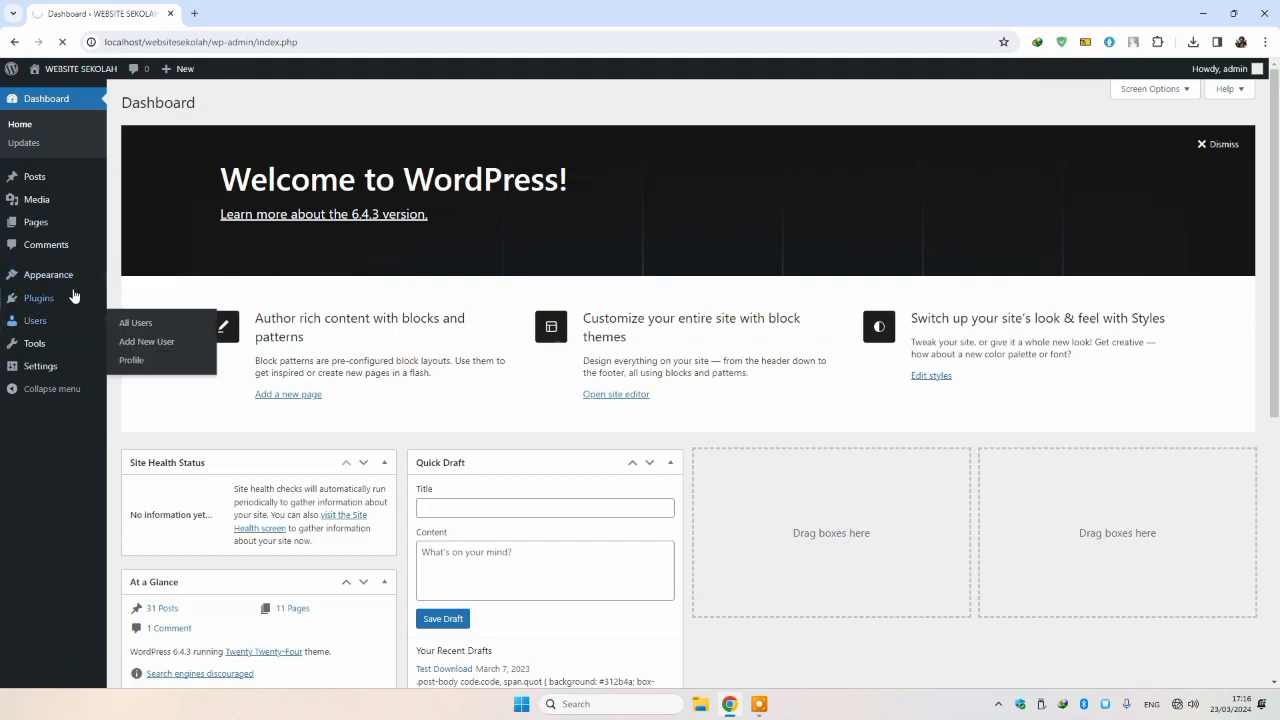
mouse_move(80, 282)
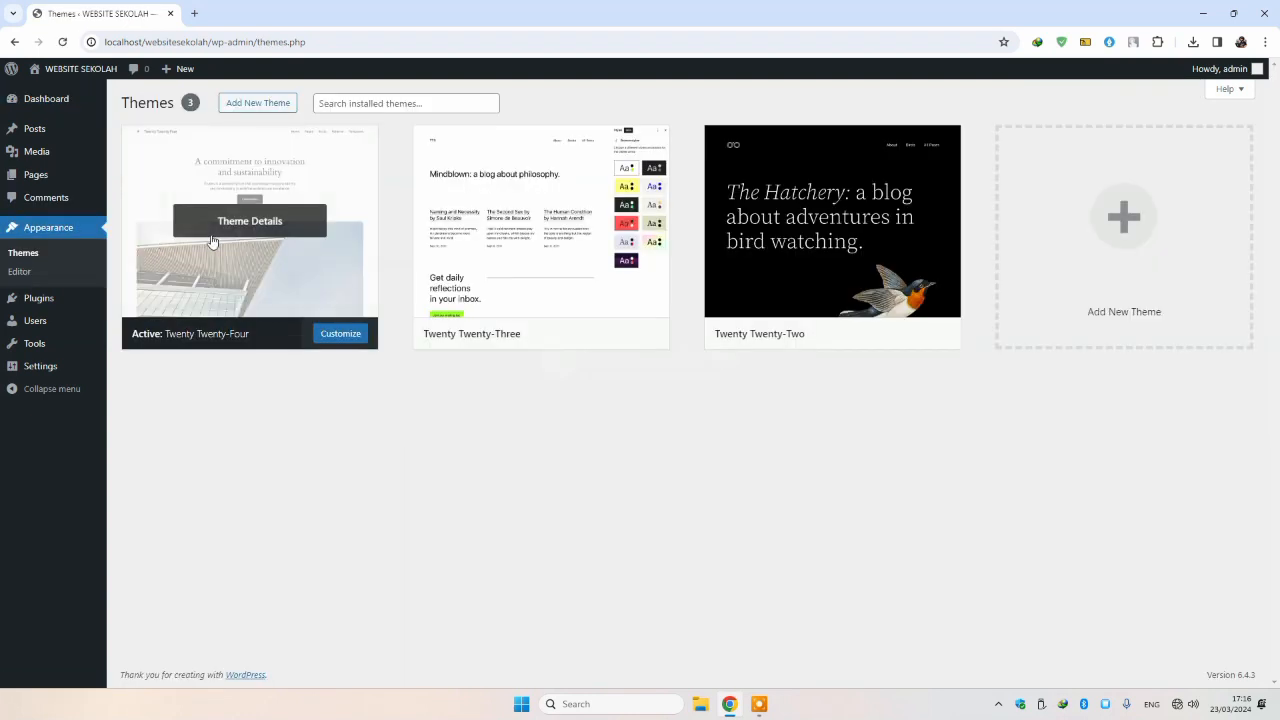
Step: Upload the Akademi 1.2.zip theme file through Add New Theme and install it
left_click(250, 108)
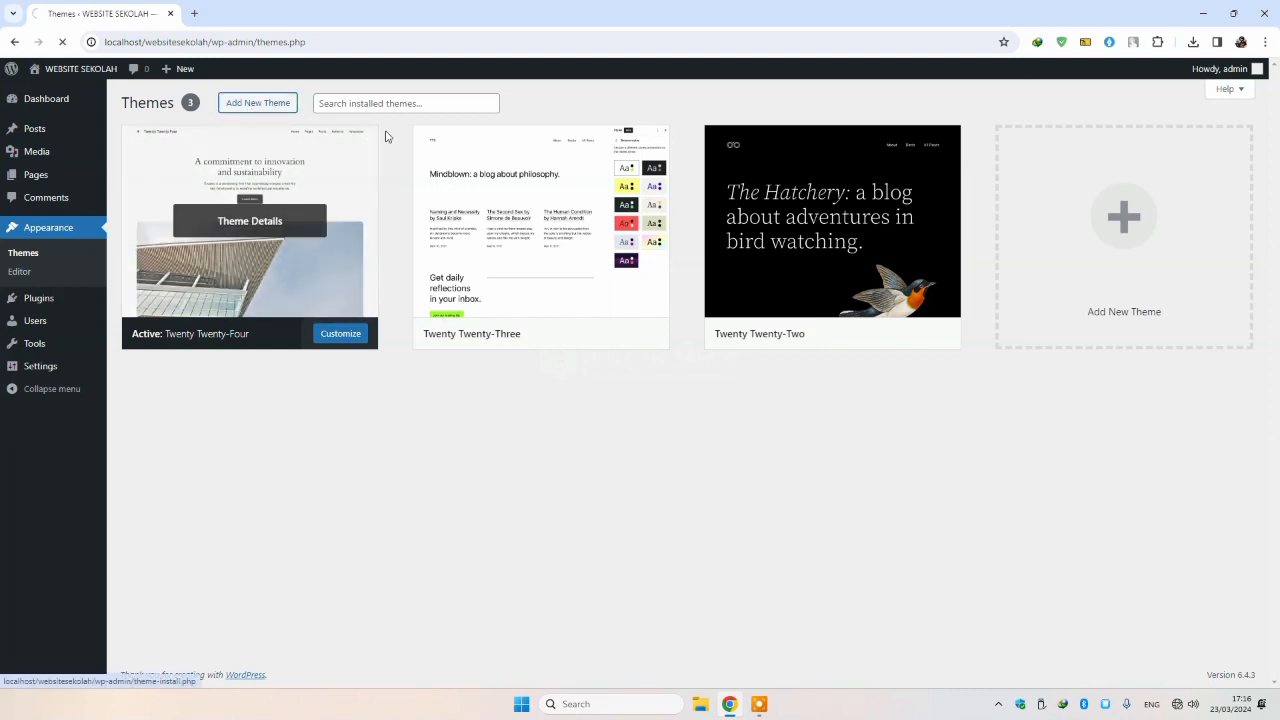
left_click(250, 104)
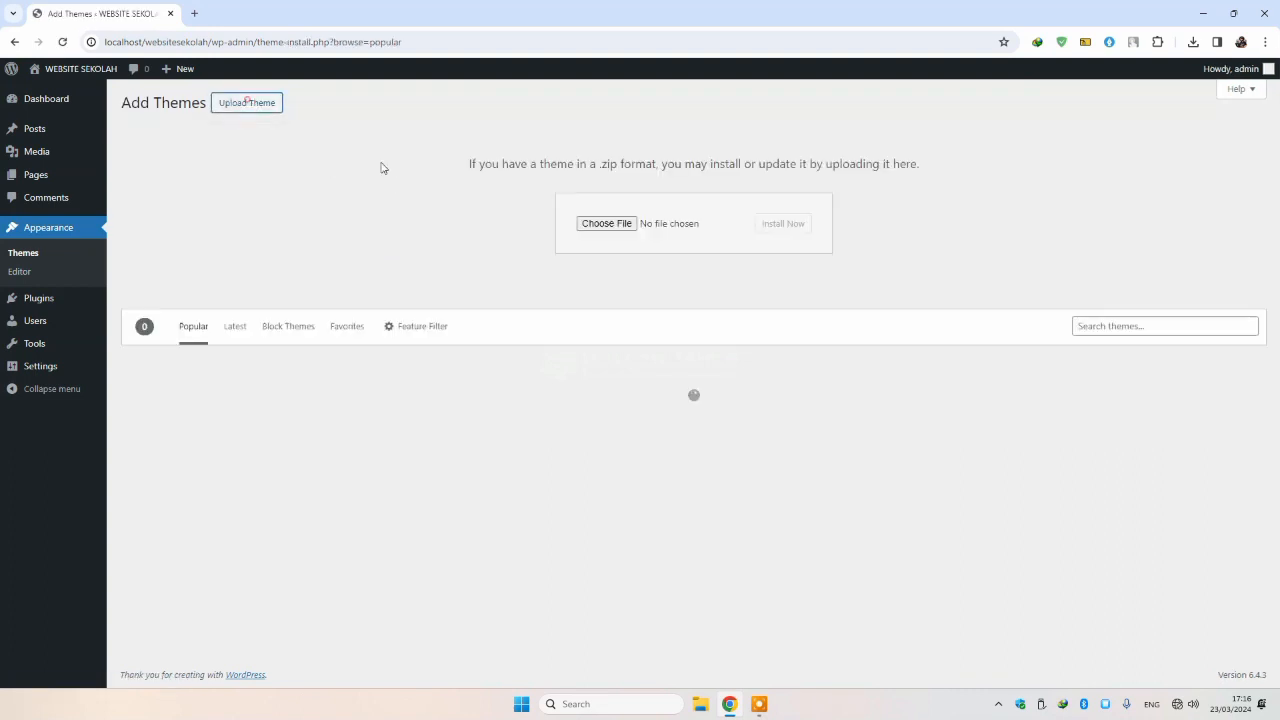
left_click(594, 224)
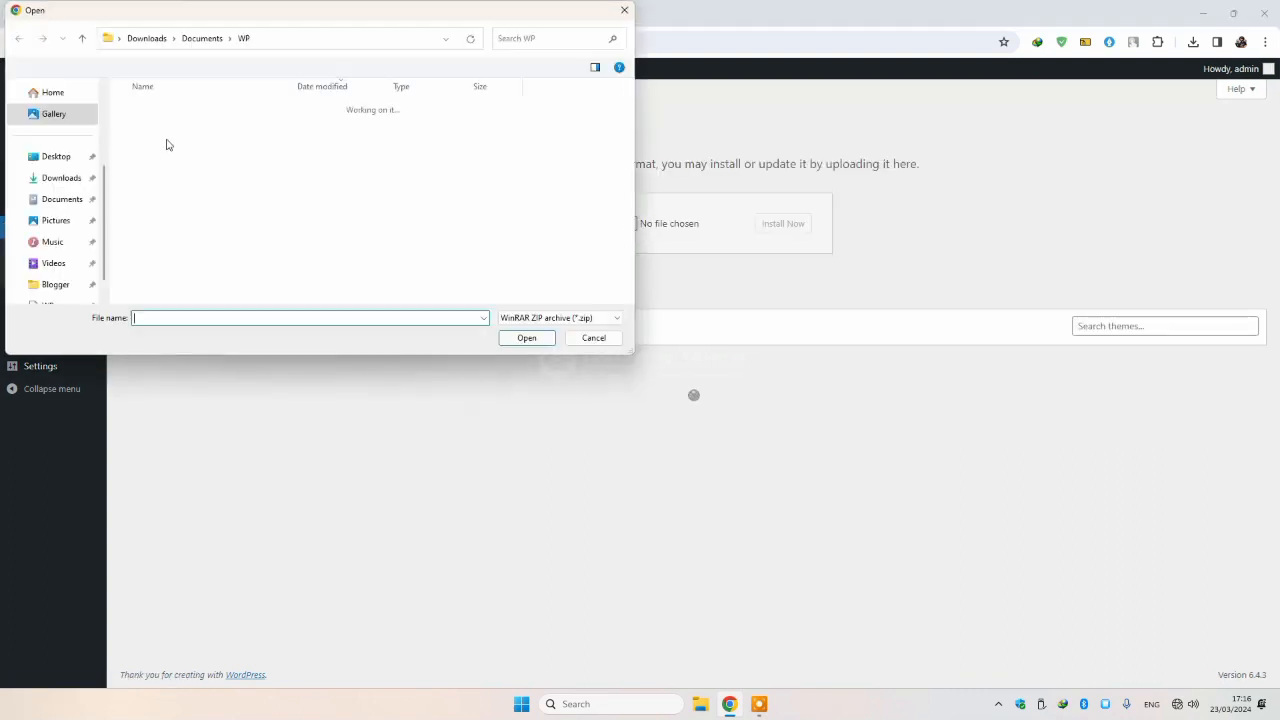
left_click(179, 131)
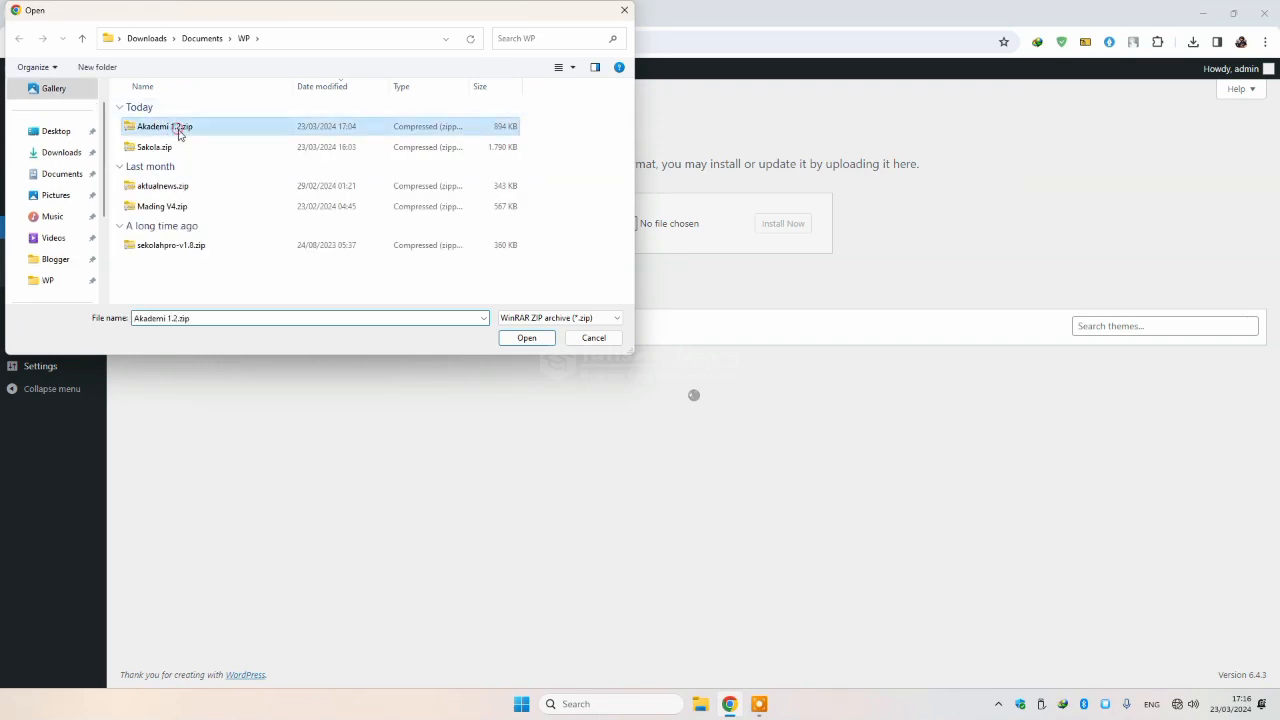
double_click(197, 132)
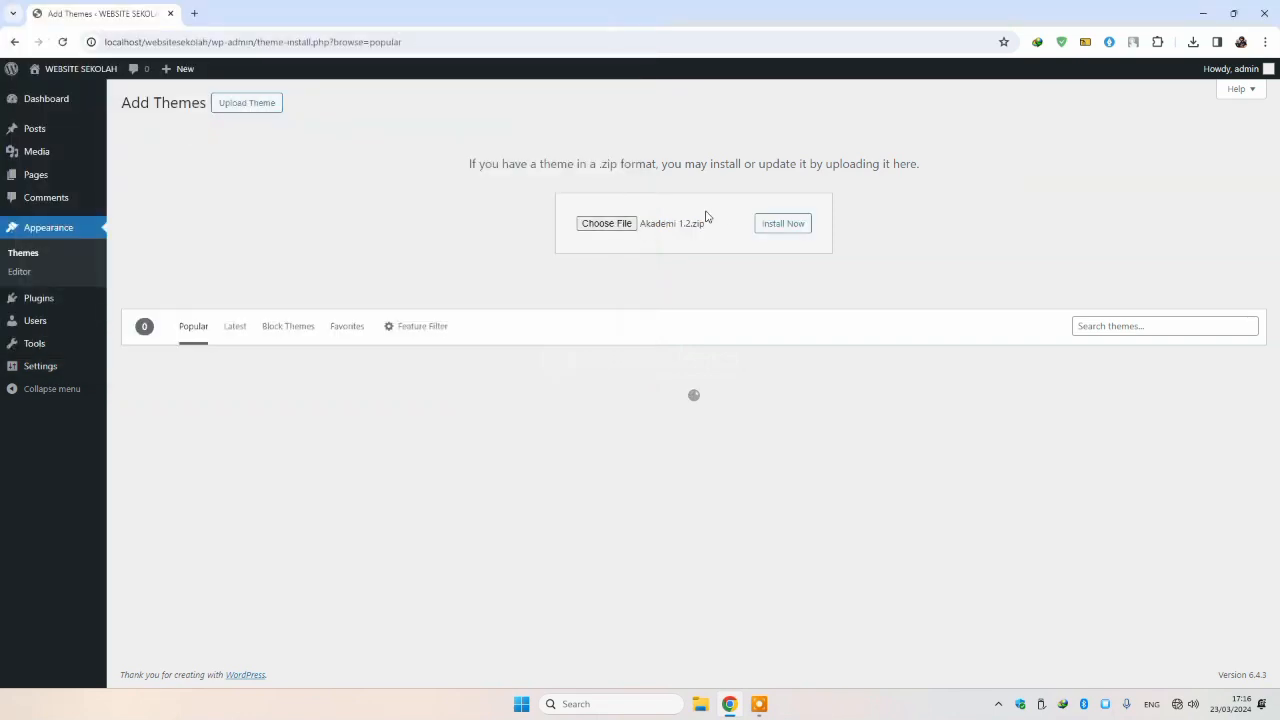
left_click(777, 223)
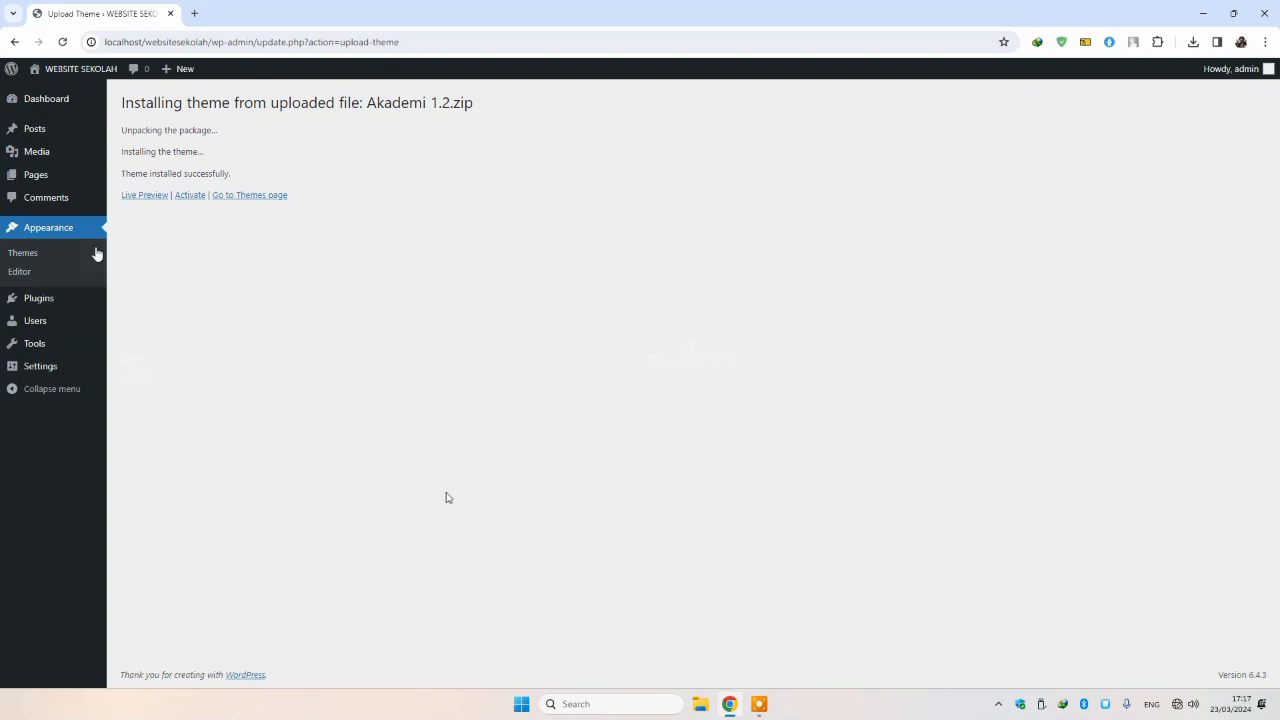
Step: Activate the Akademi theme and review its theme details
left_click(183, 195)
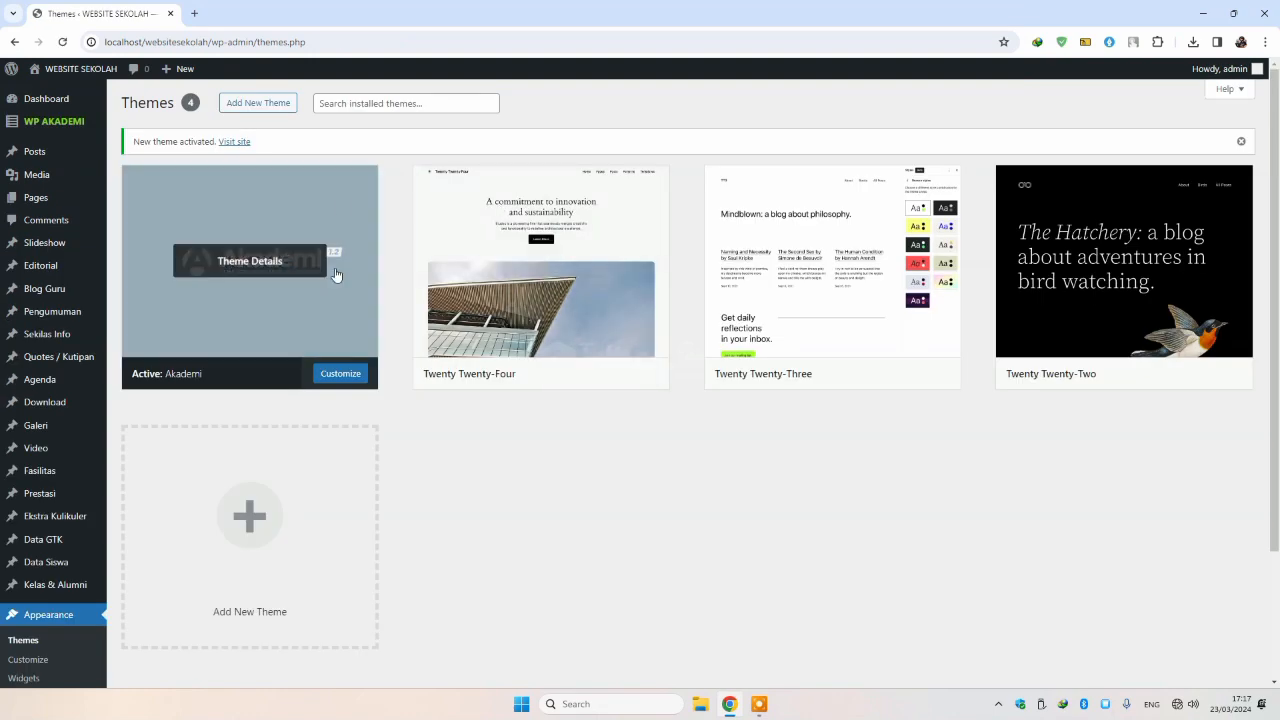
left_click(336, 275)
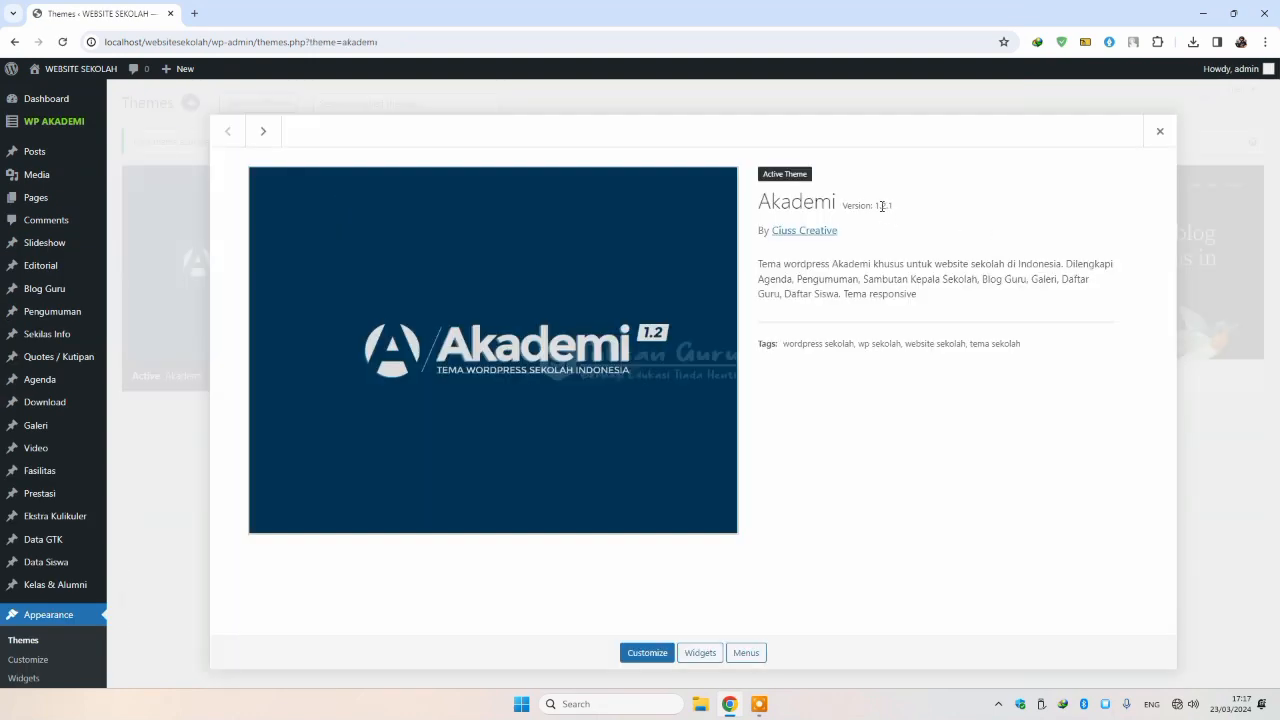
left_click(1160, 131)
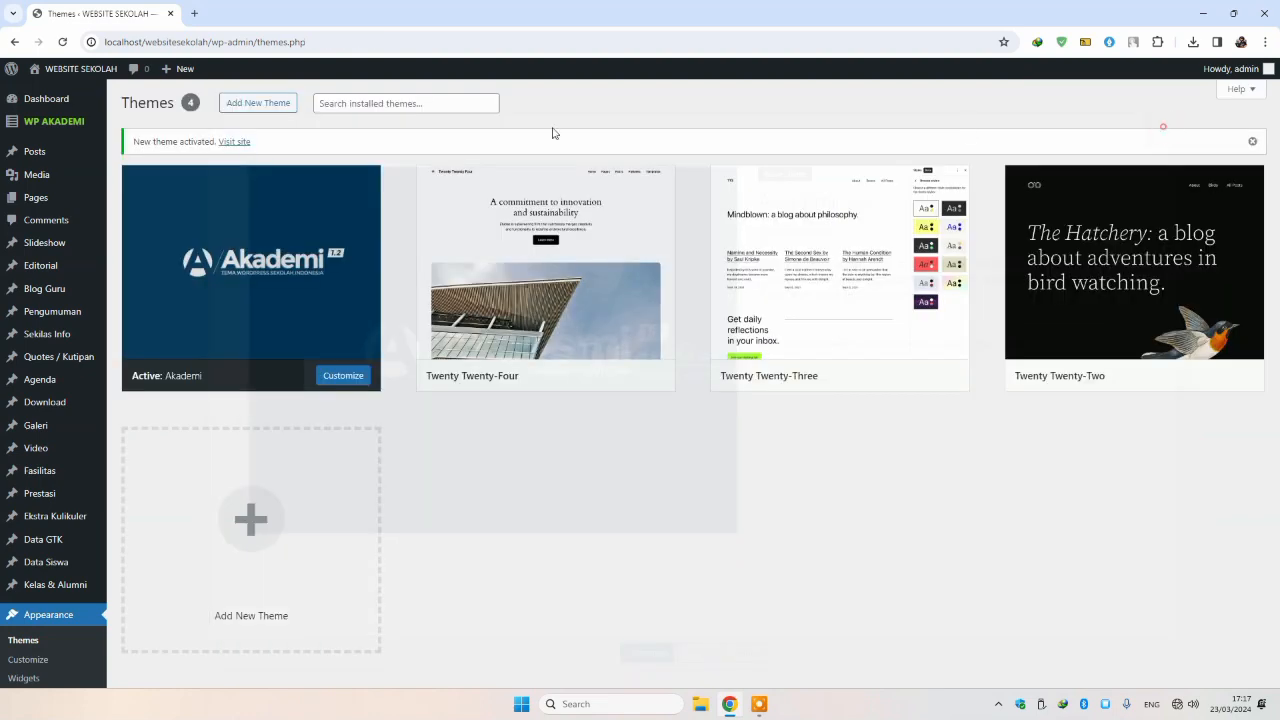
mouse_move(52, 164)
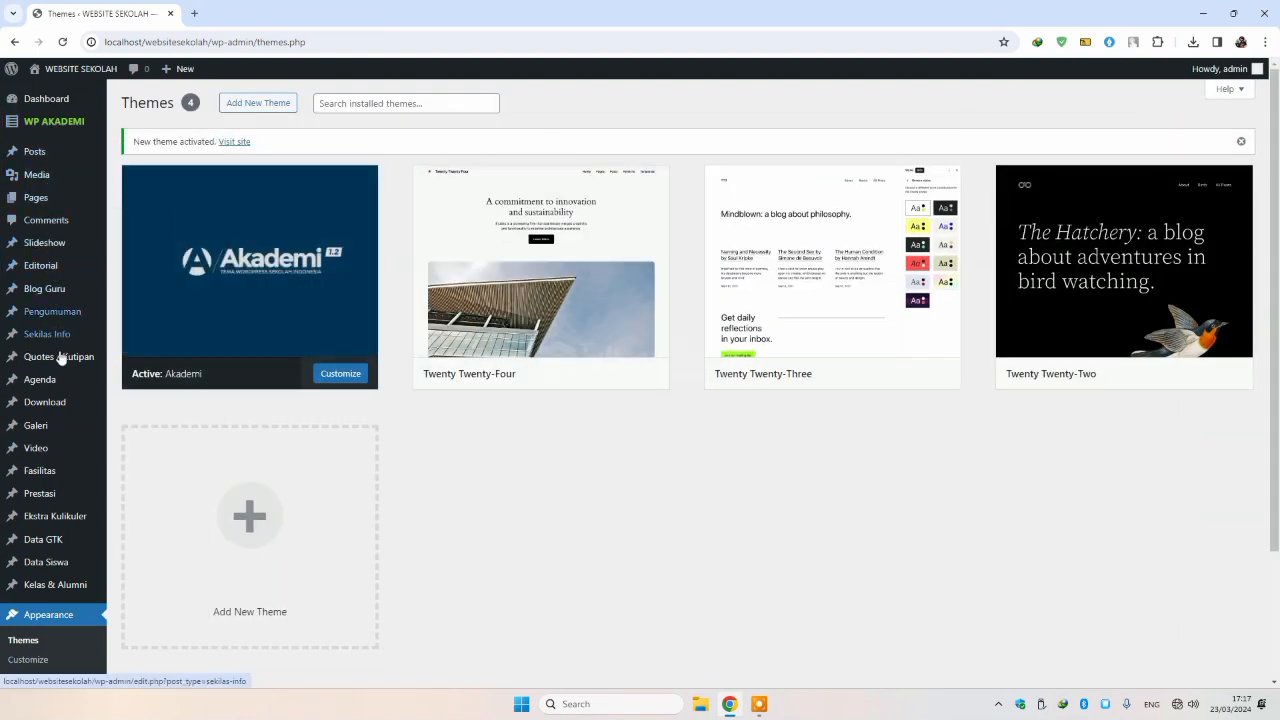
scroll(48, 487, "down", 3)
scroll(48, 280, "up", 3)
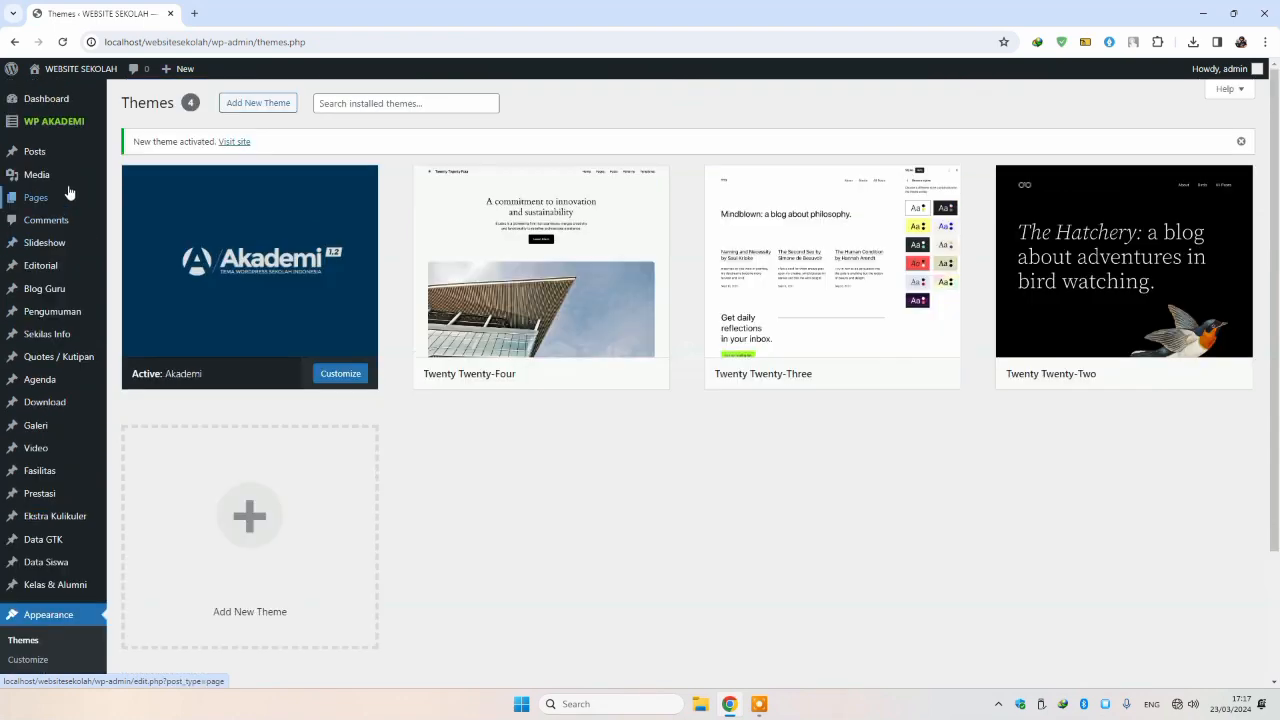
scroll(40, 300, "down", 3)
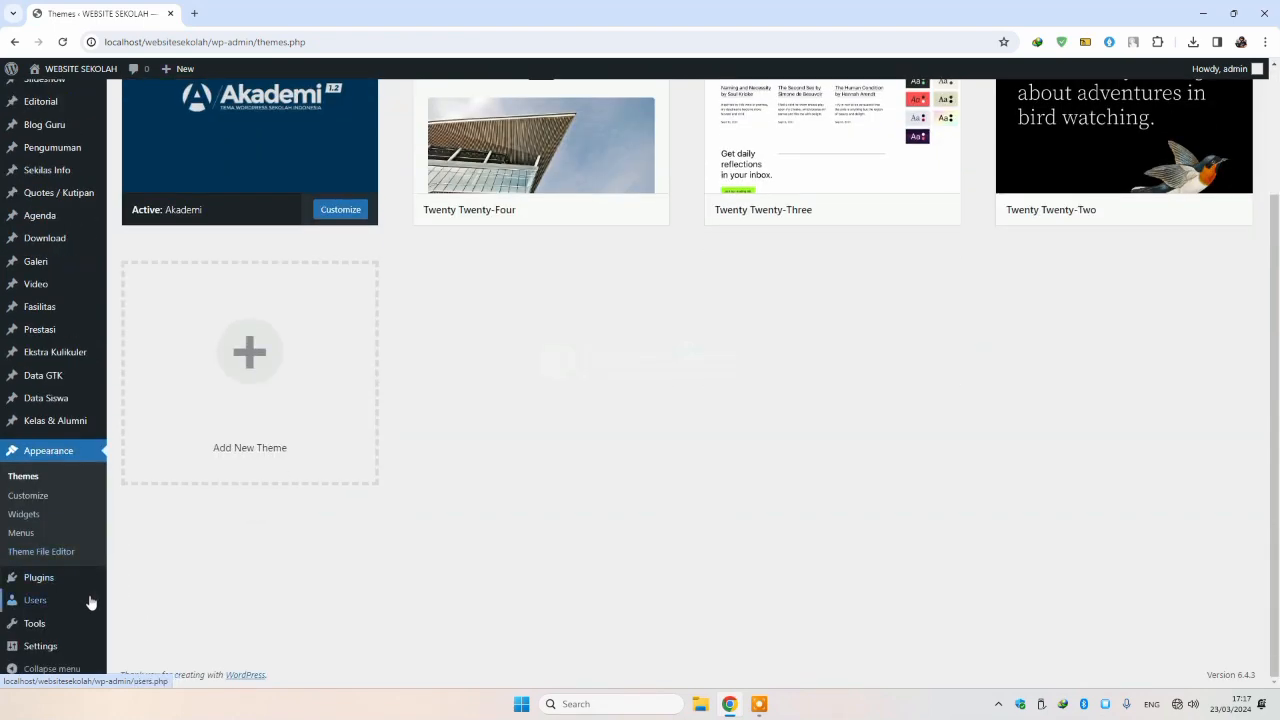
Step: Switch the permalink structure to Post name and save the change
mouse_move(50, 597)
mouse_move(46, 648)
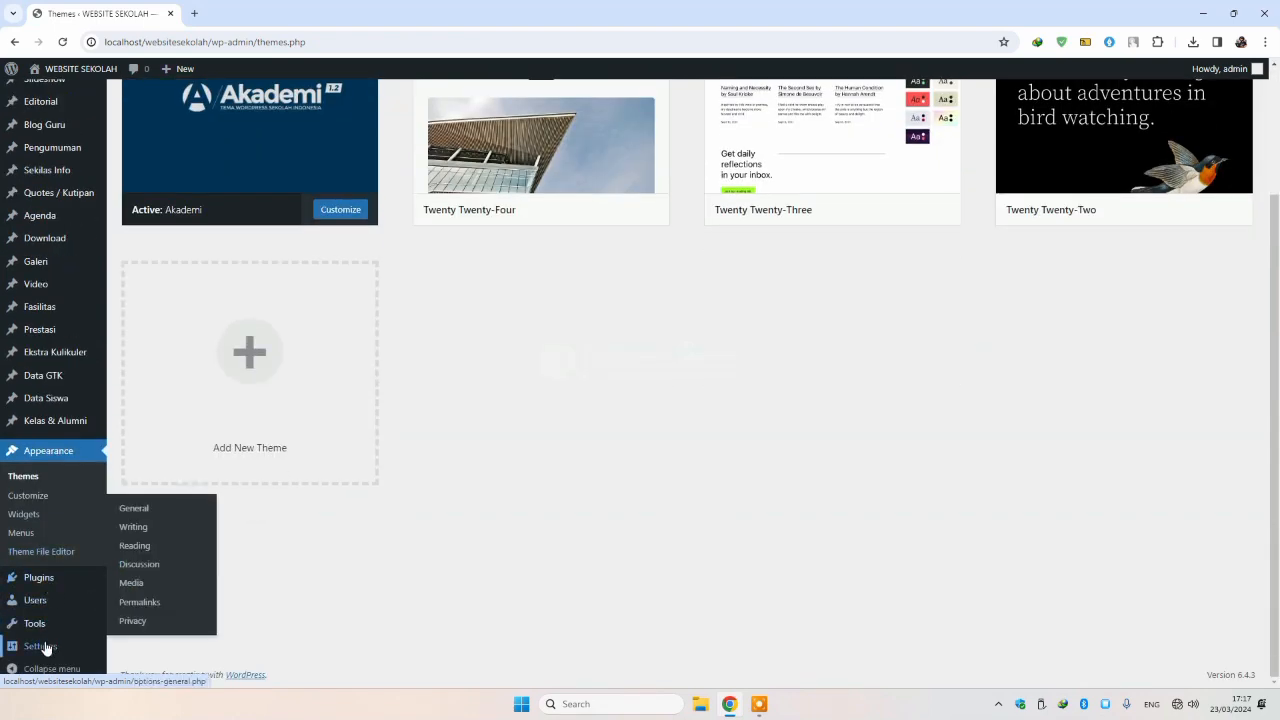
left_click(161, 607)
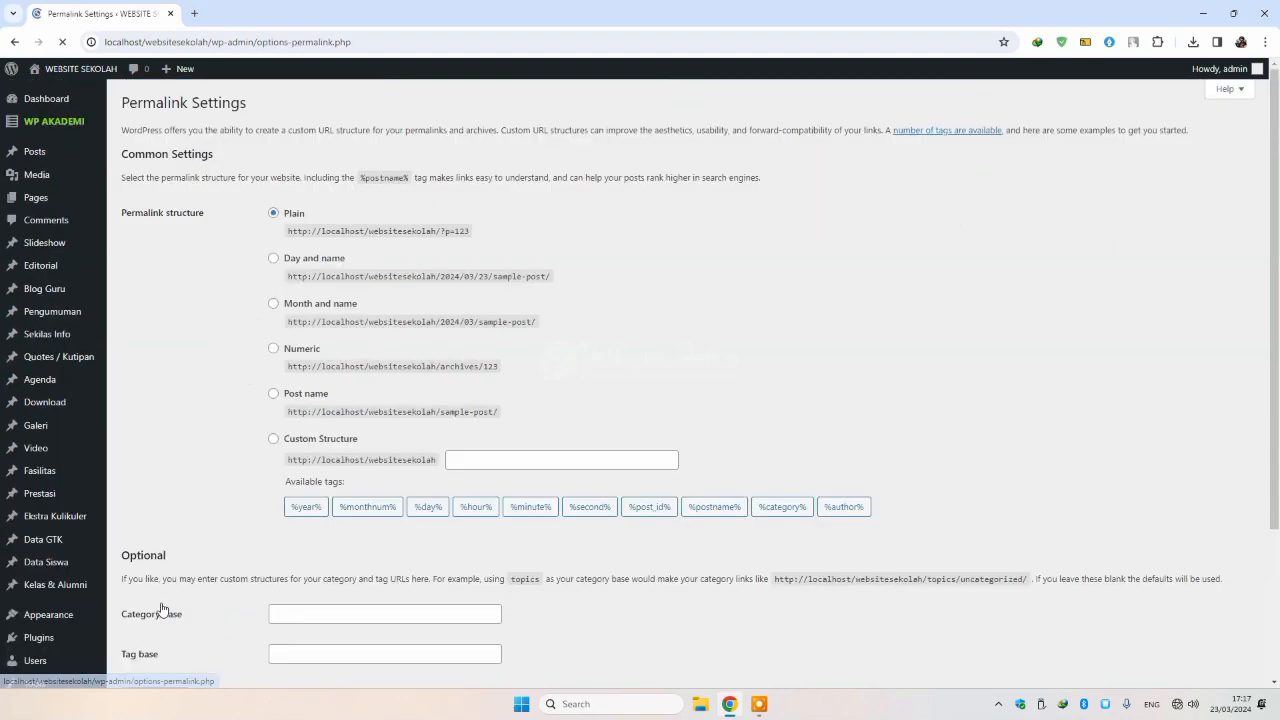
left_click(274, 397)
scroll(263, 408, "down", 2)
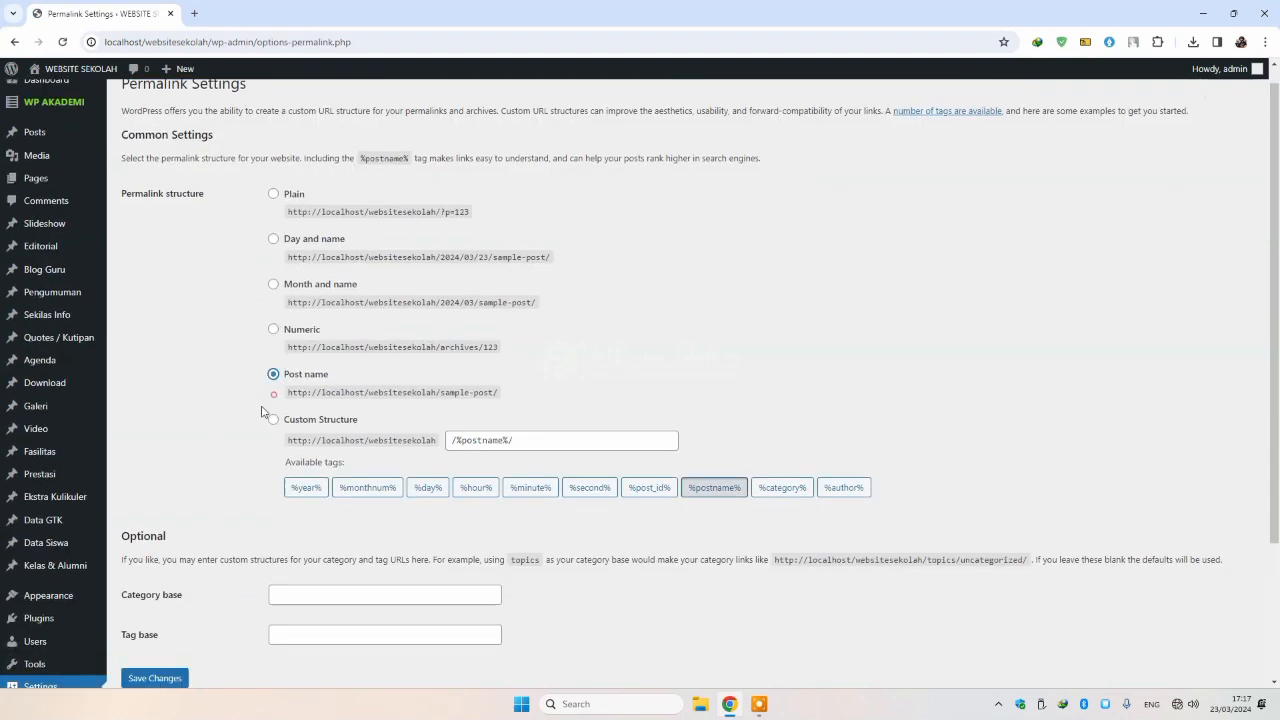
left_click(168, 494)
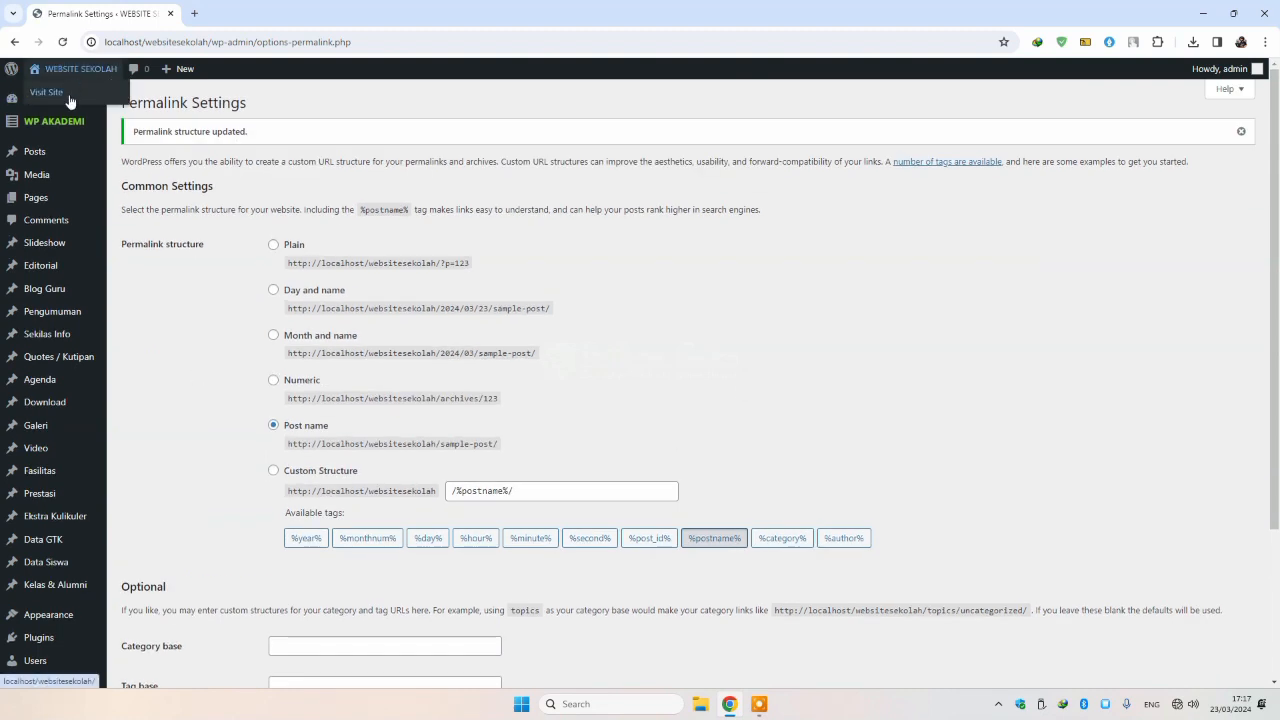
Step: Open the public site in a new tab, look over the Akademi front page, then return
right_click(70, 102)
left_click(120, 107)
left_click(230, 13)
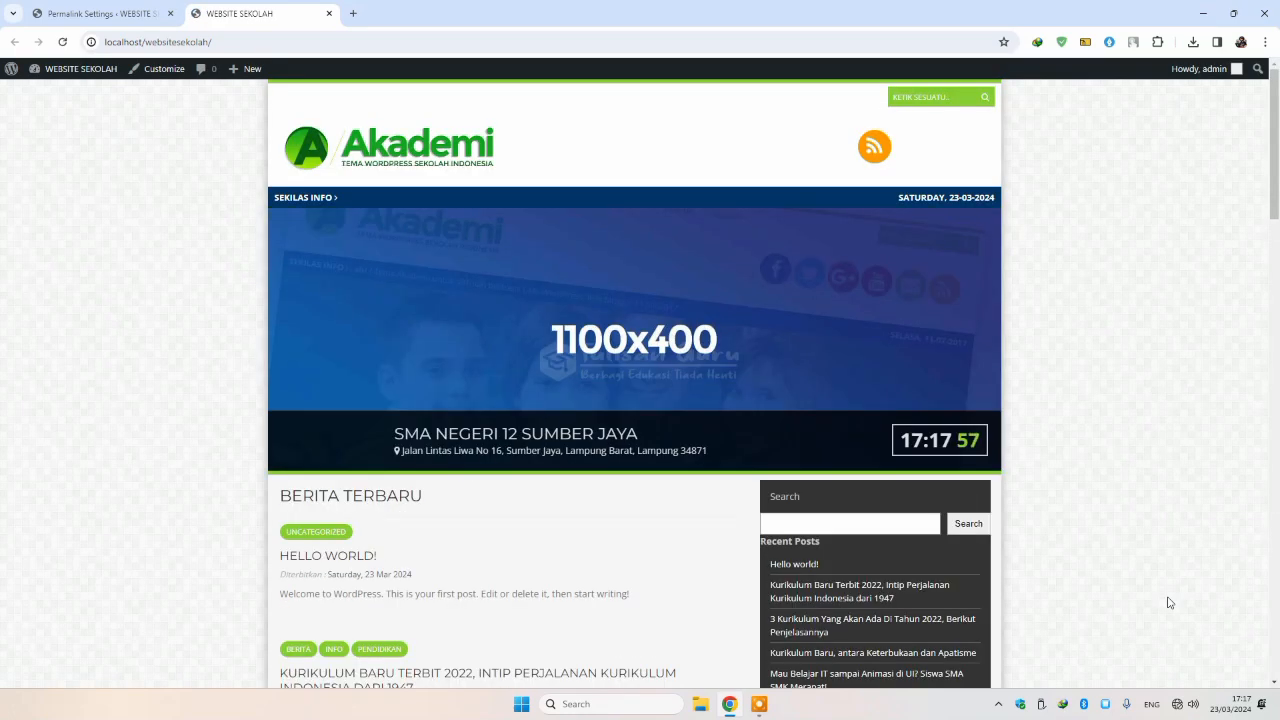
scroll(523, 351, "down", 2)
scroll(516, 345, "down", 2)
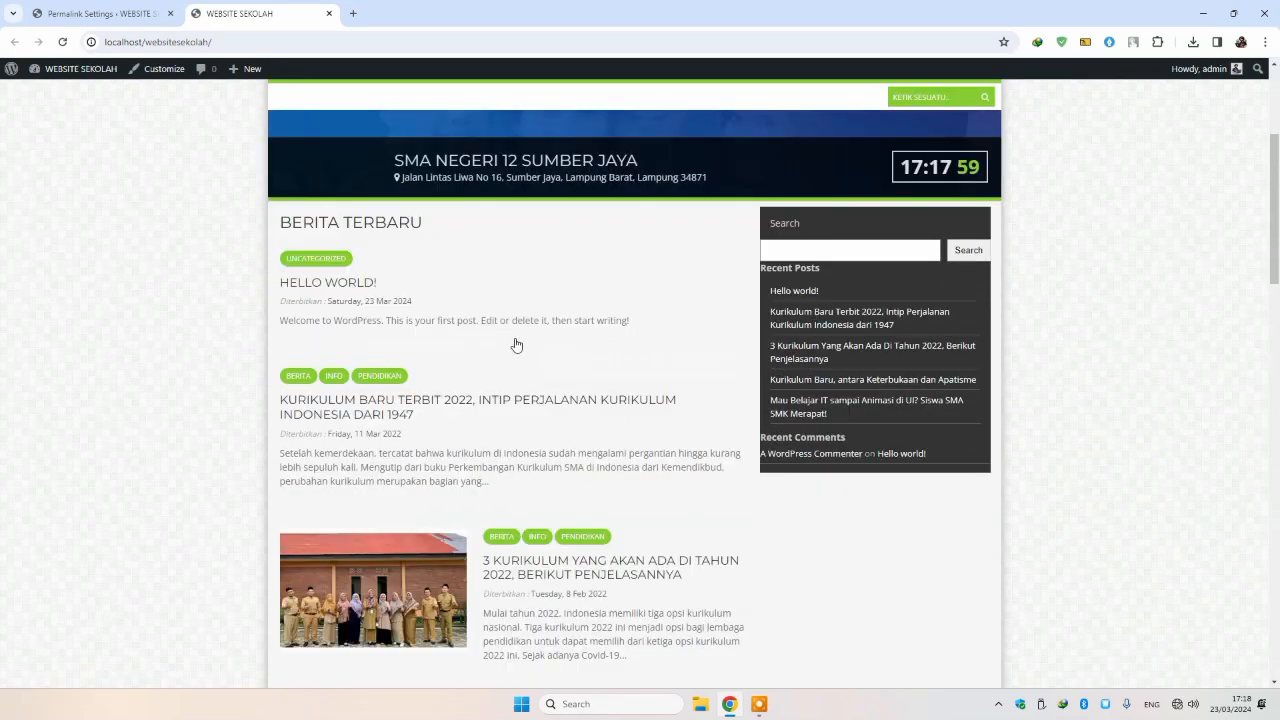
scroll(518, 340, "down", 2)
scroll(189, 257, "up", 6)
left_click(125, 20)
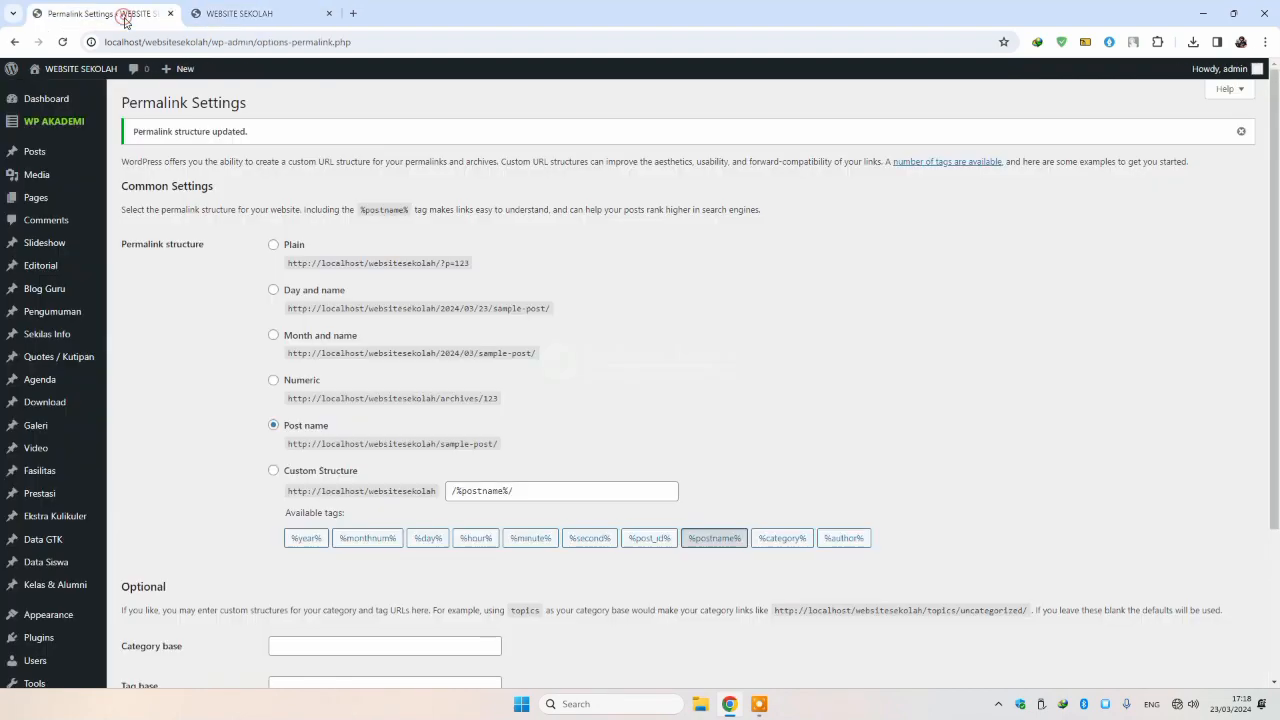
Step: Create a page titled 'Home' with the Tema Homepage template and publish it
left_click(177, 192)
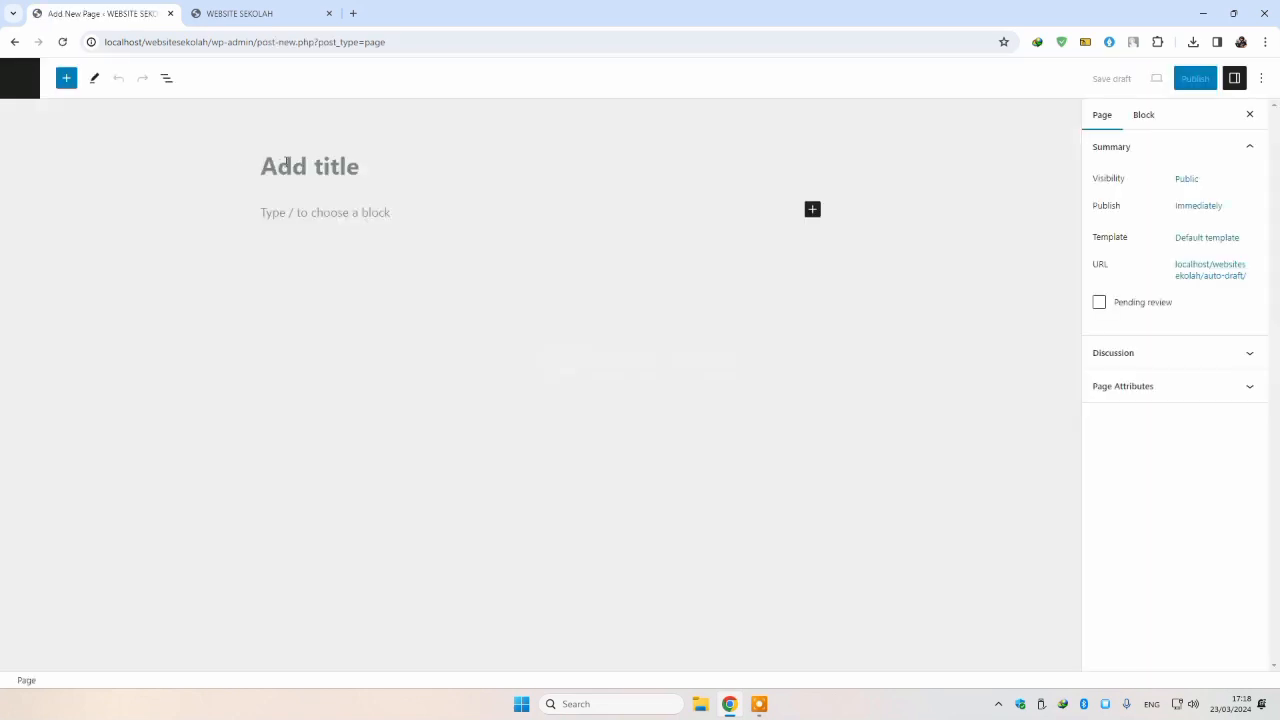
type("Home")
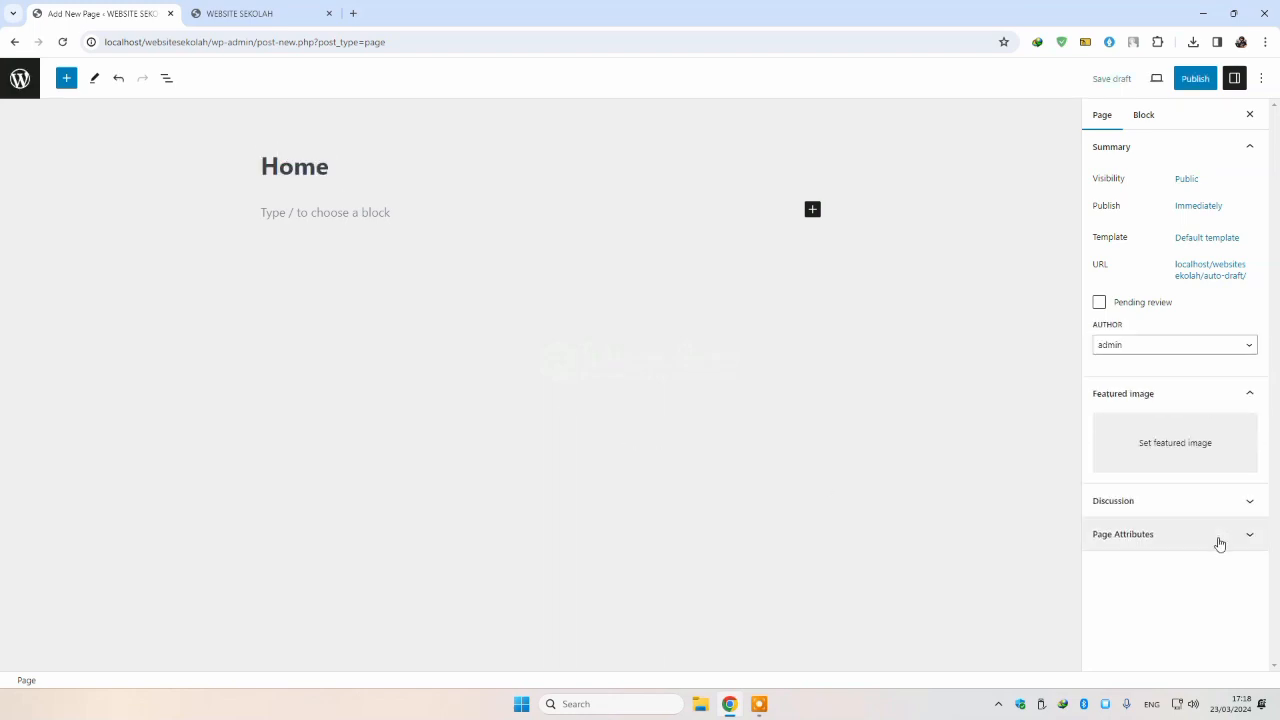
left_click(1218, 540)
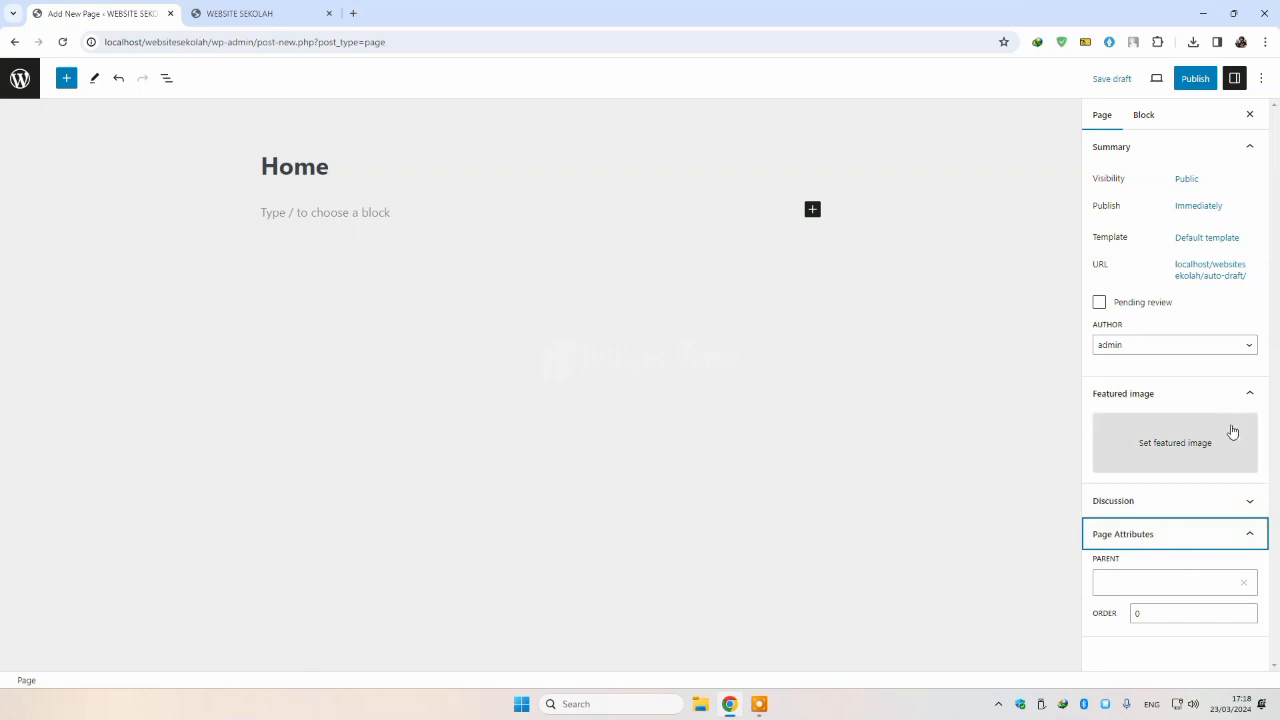
double_click(1096, 237)
left_click(1222, 240)
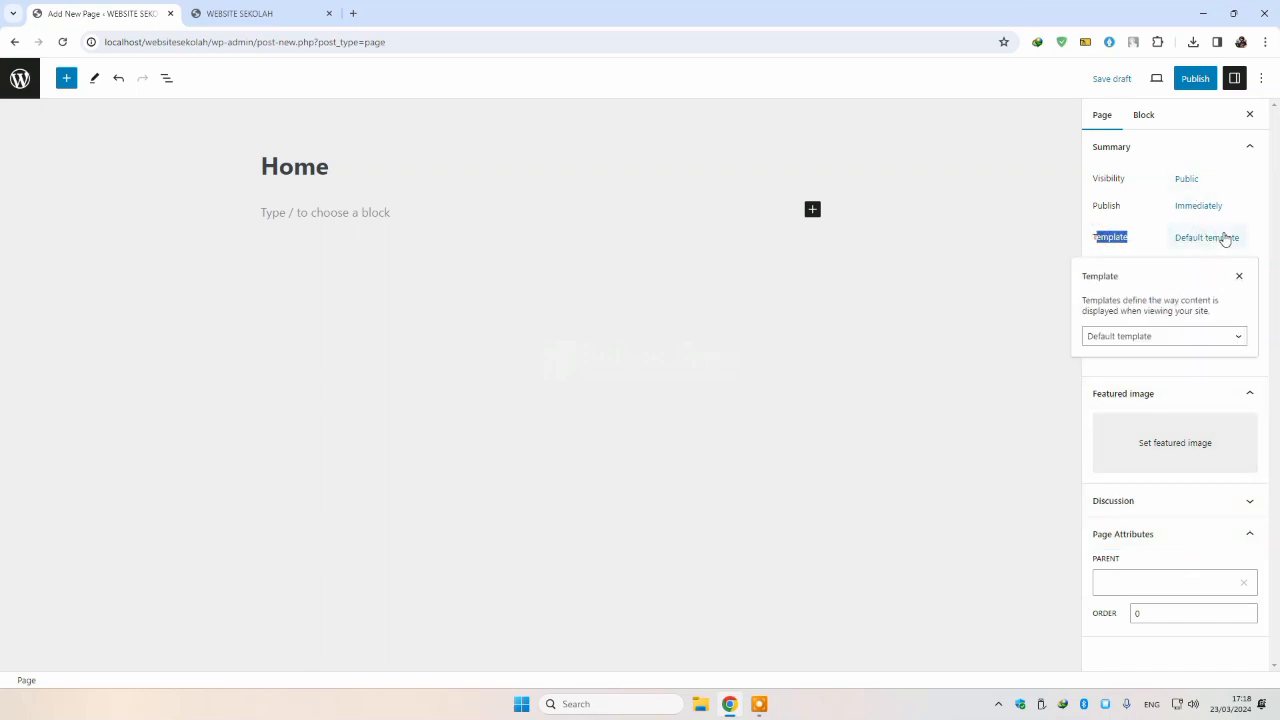
left_click(1156, 338)
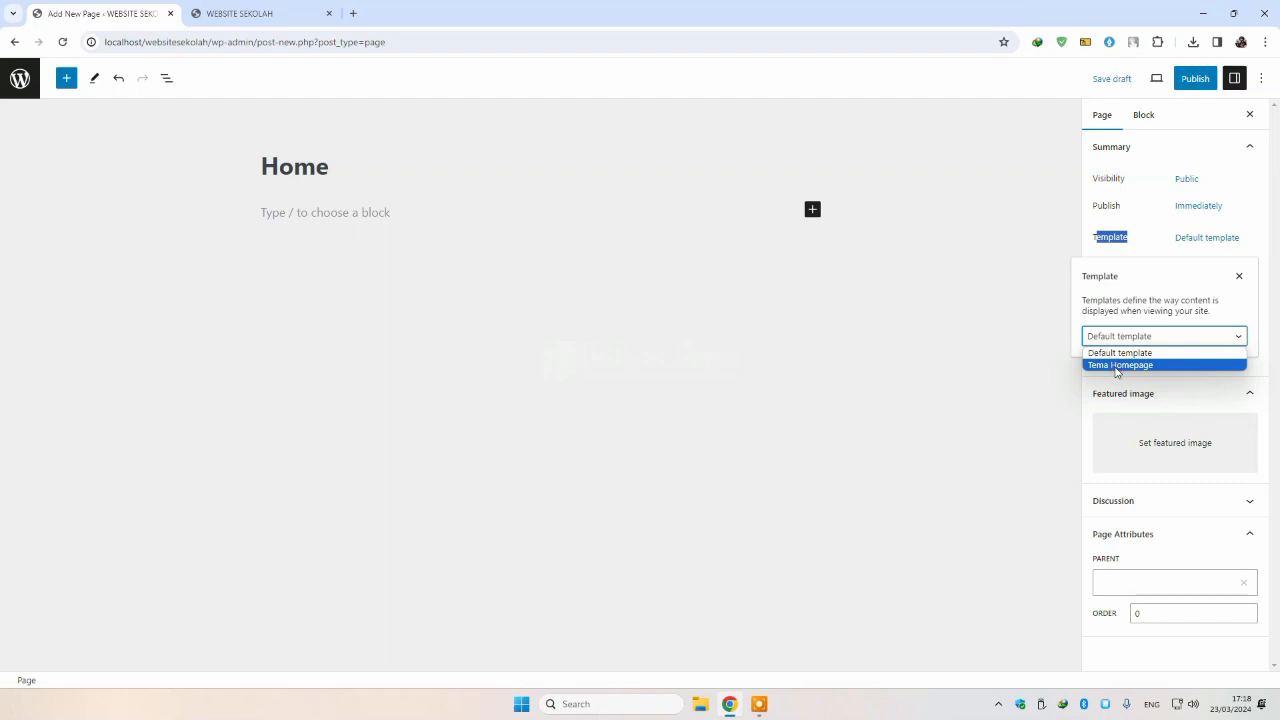
left_click(1118, 365)
left_click(1194, 79)
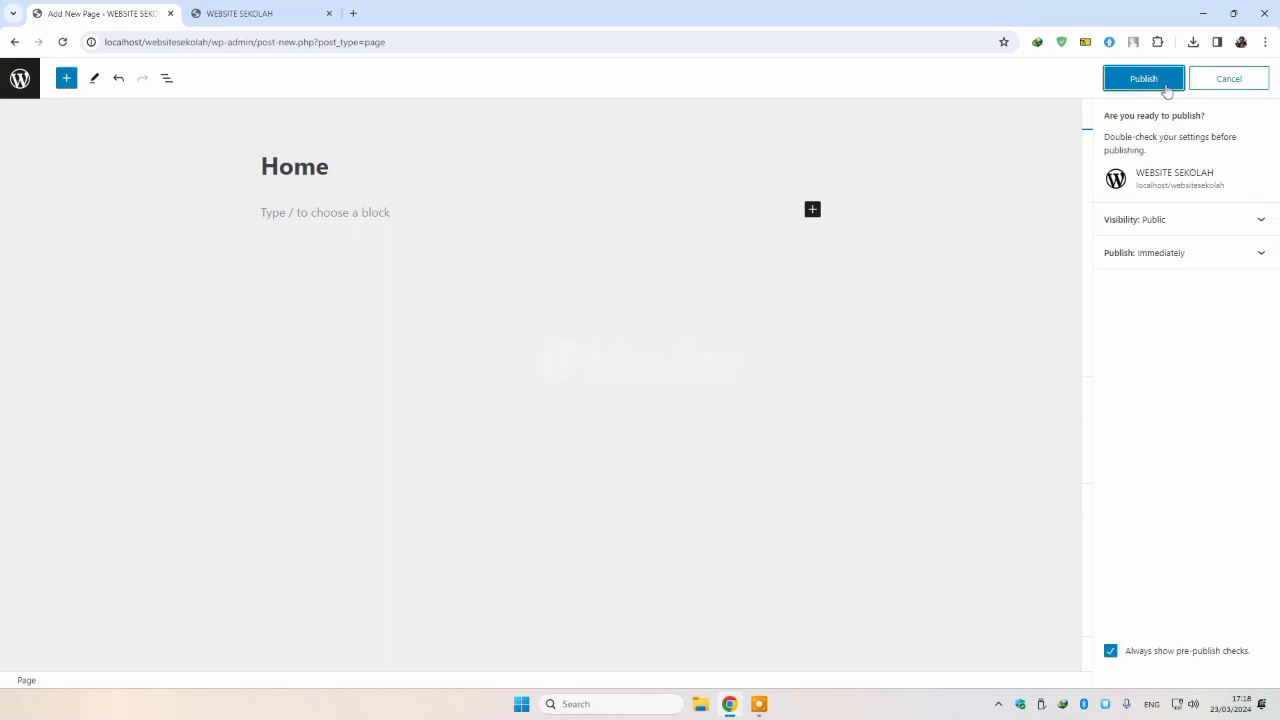
left_click(1163, 85)
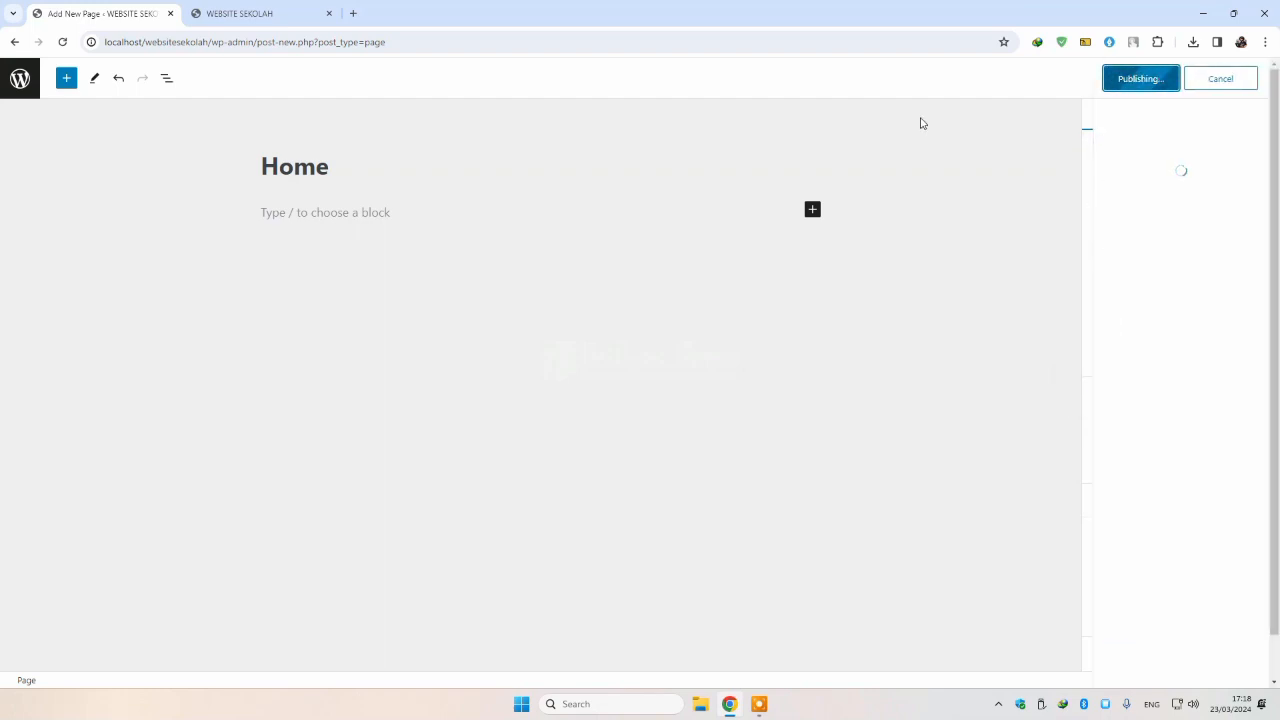
left_click(19, 85)
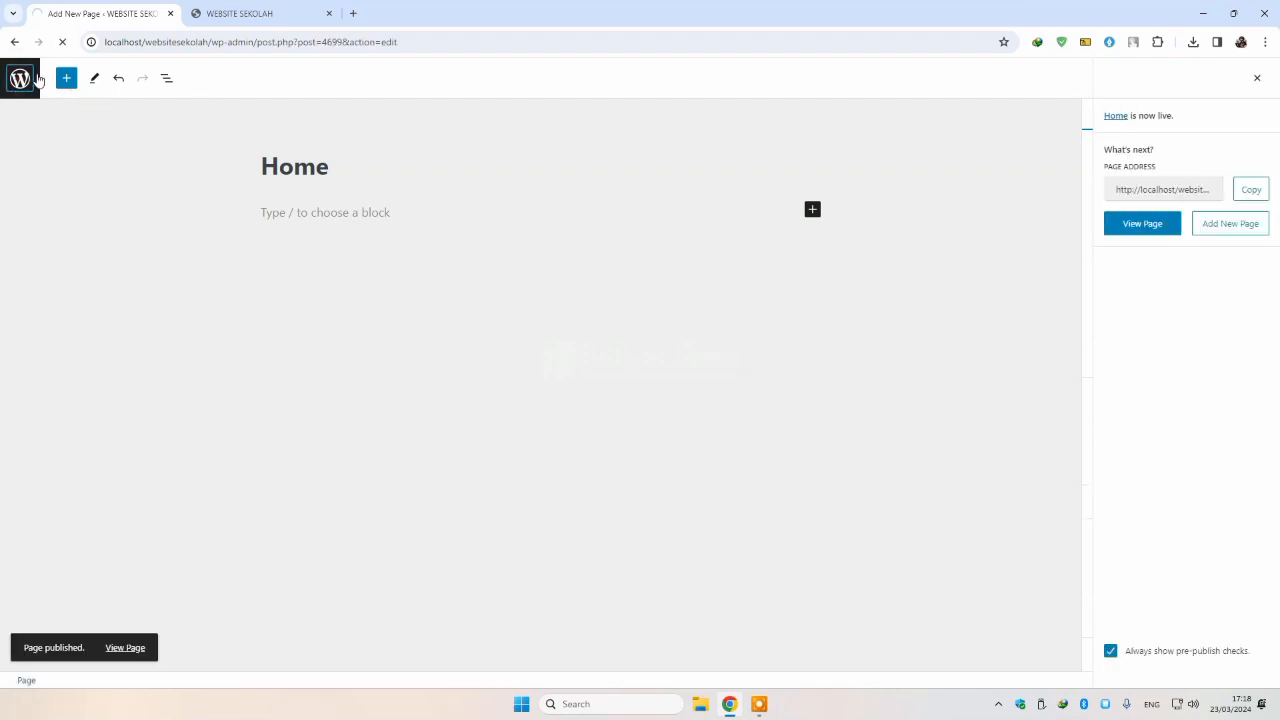
Step: In Reading settings, make the homepage the static page Home and save
scroll(77, 594, "down", 2)
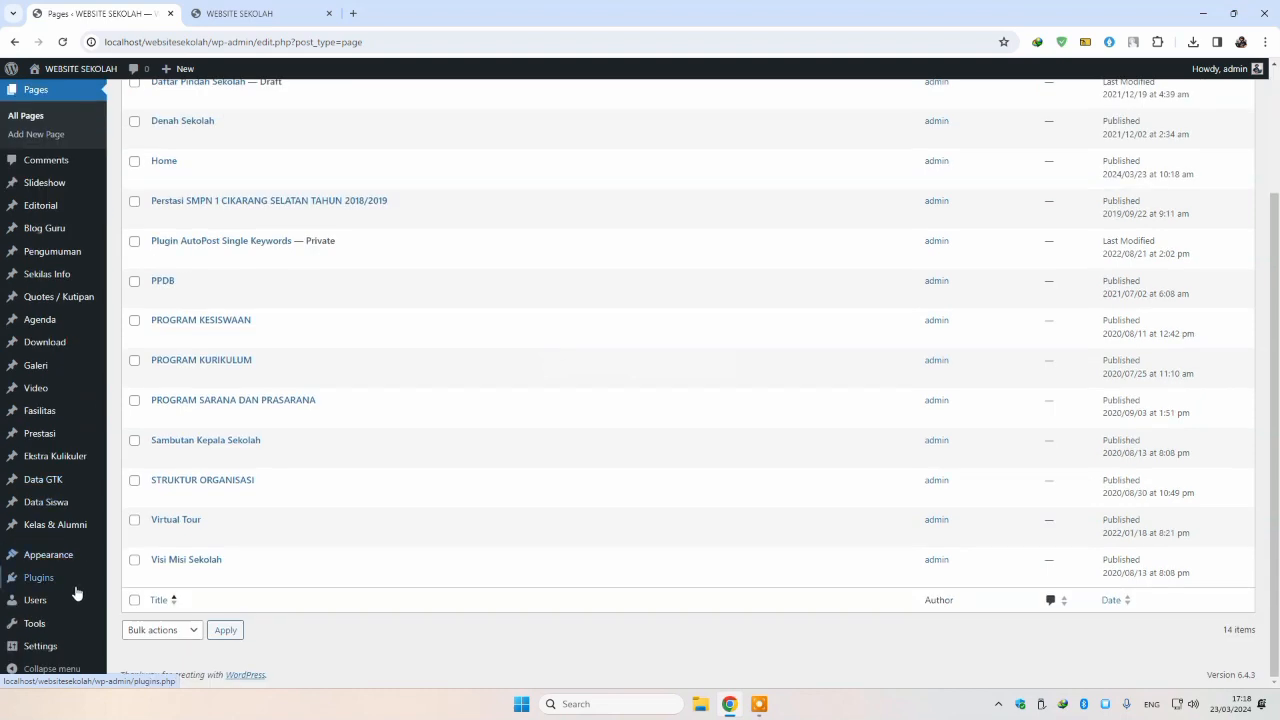
mouse_move(43, 646)
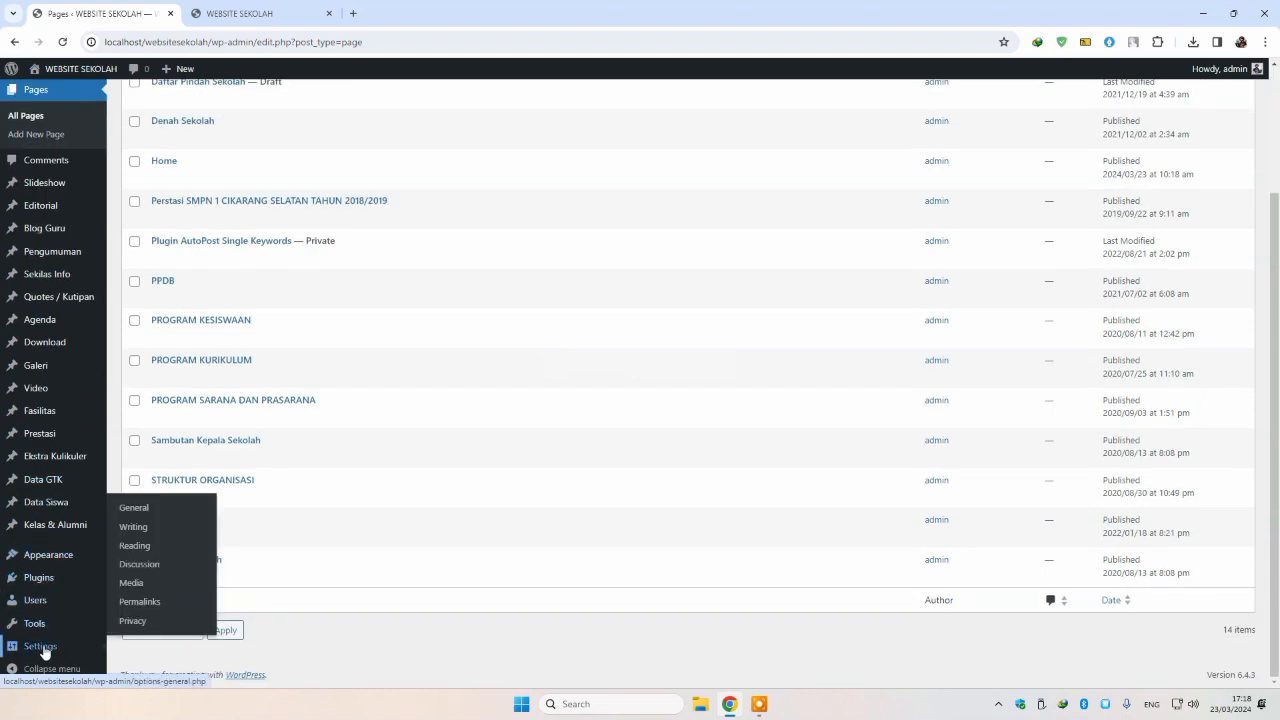
left_click(146, 548)
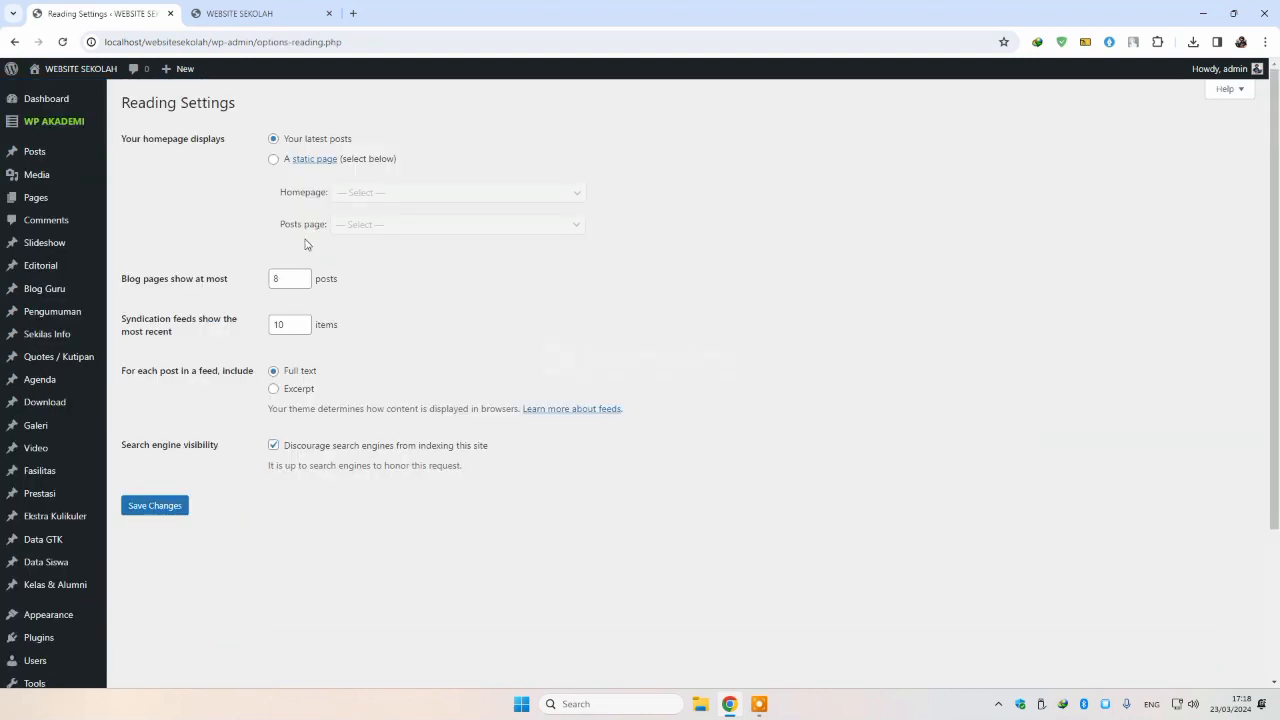
left_click(274, 161)
left_click(385, 192)
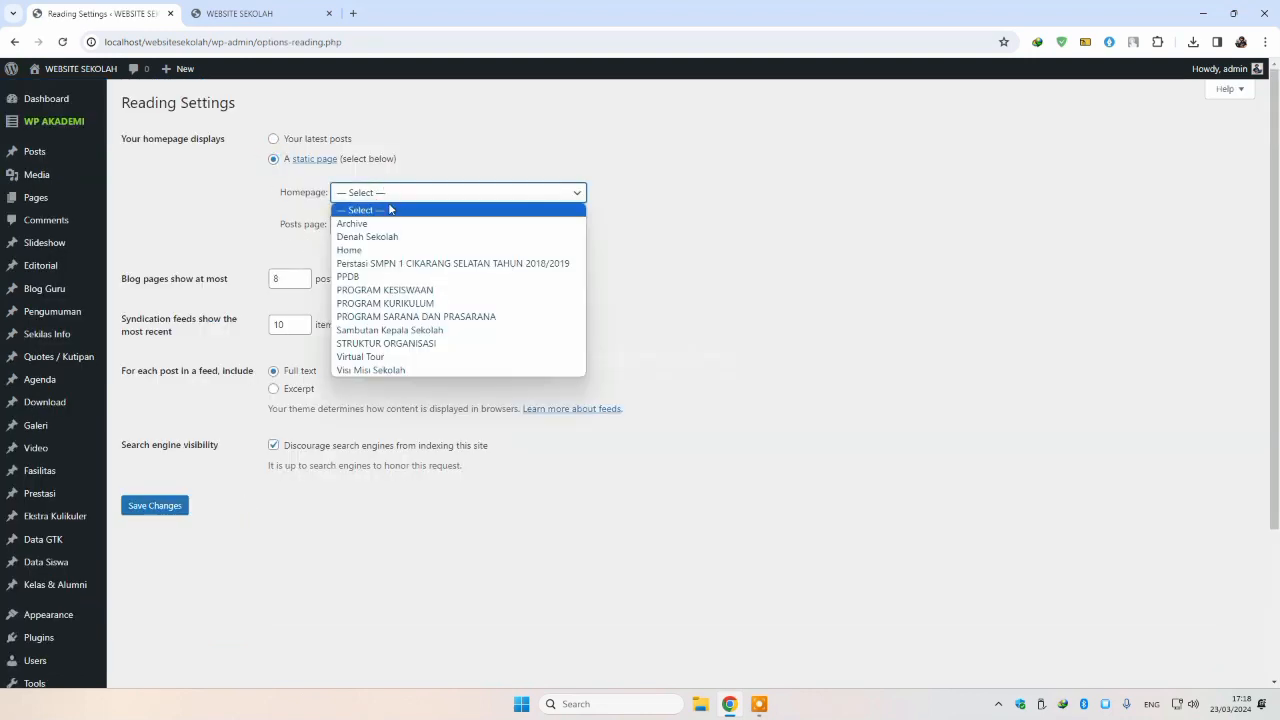
left_click(360, 250)
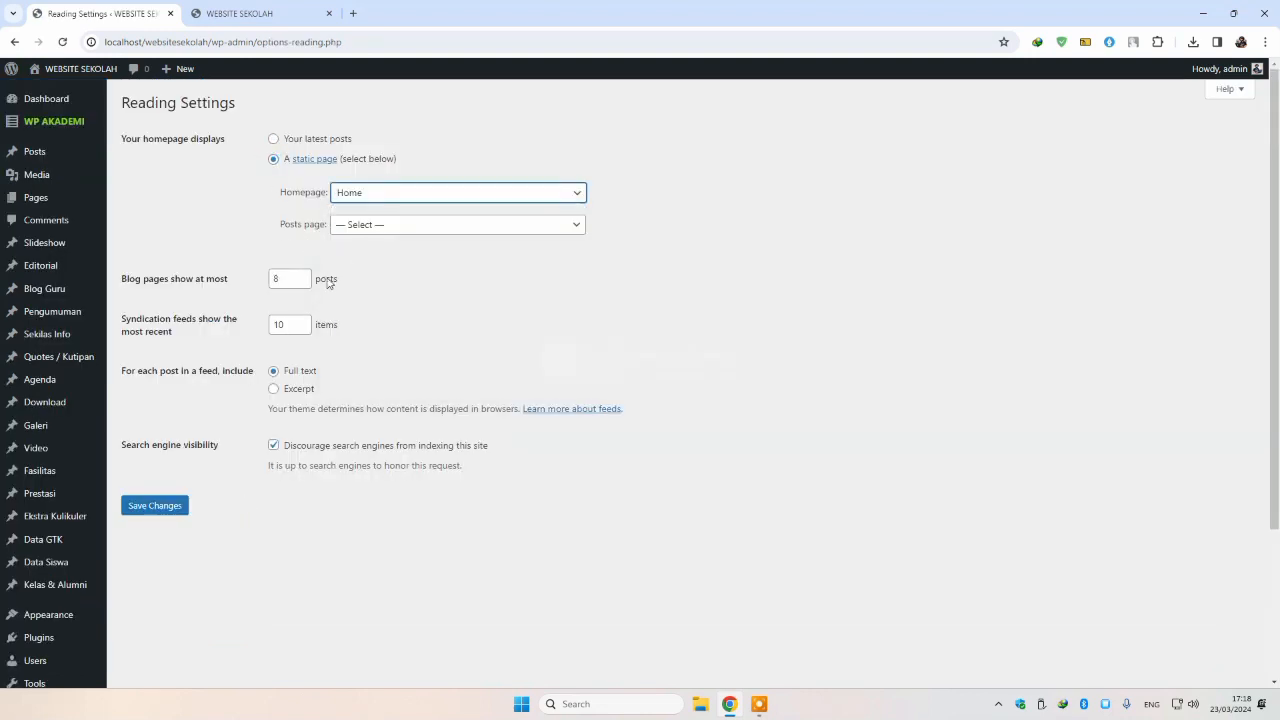
left_click(155, 505)
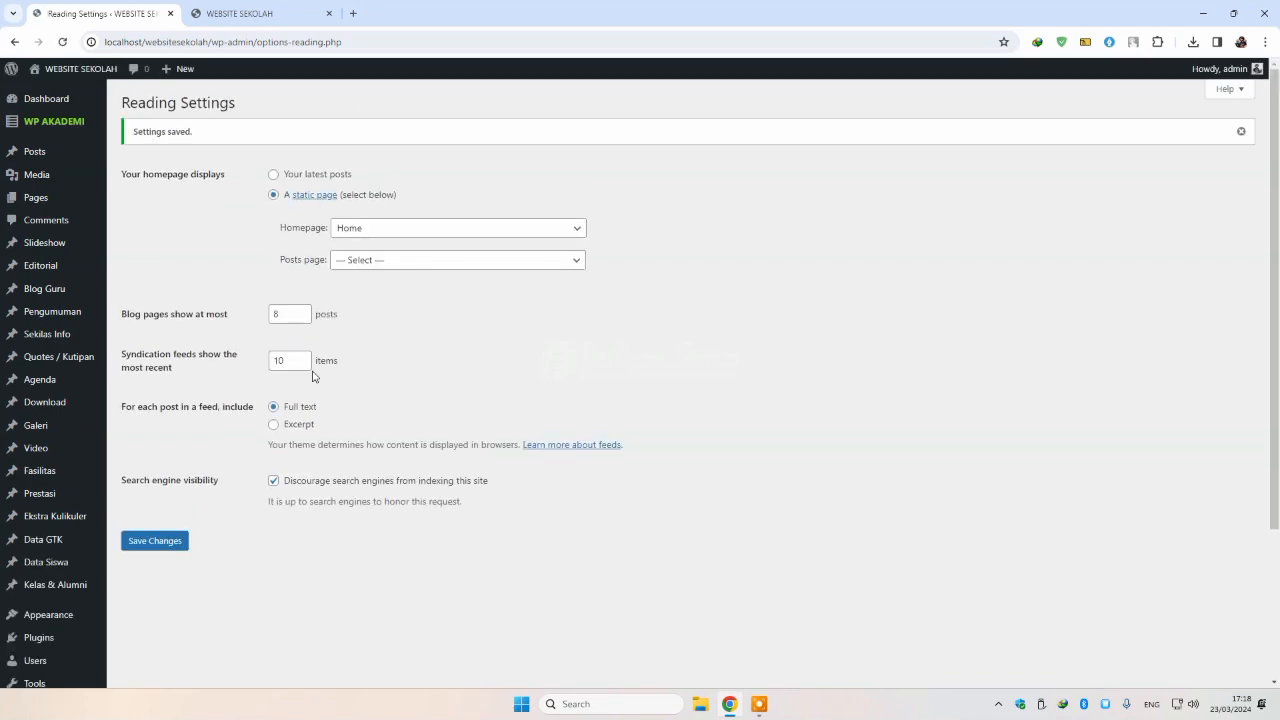
Step: Reload the site's front page and scroll through it to see the new homepage
left_click(243, 15)
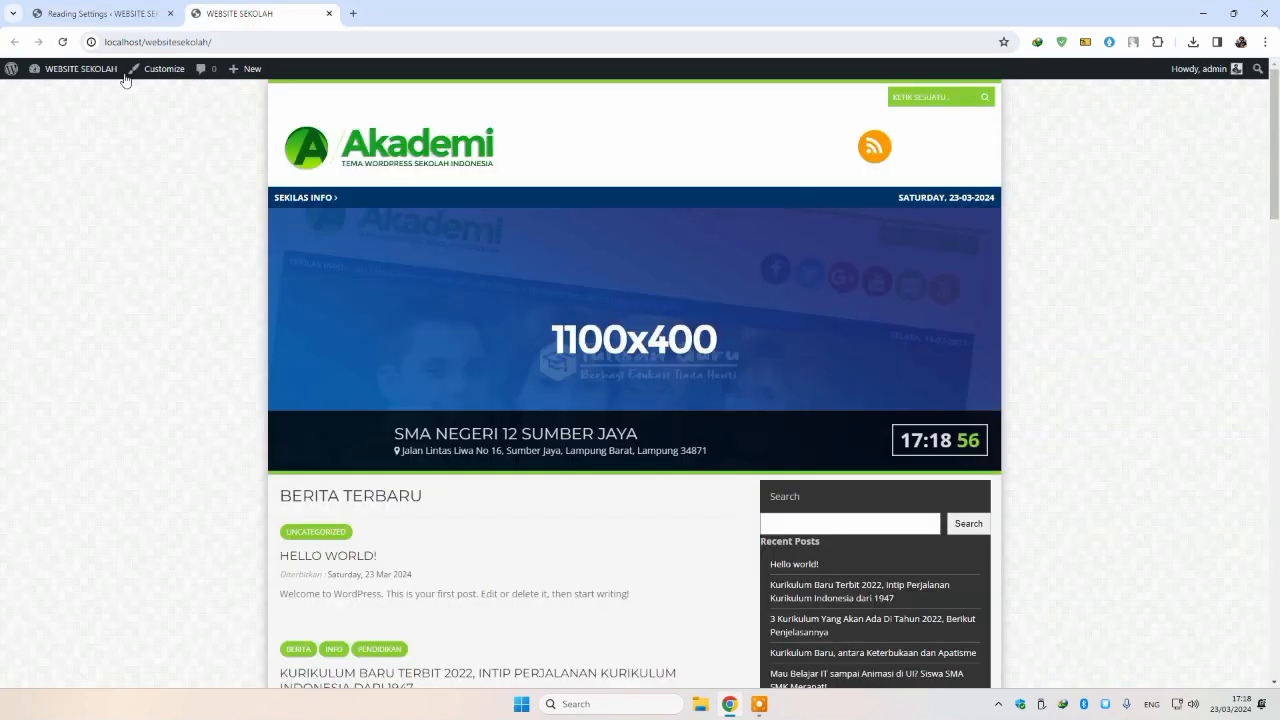
left_click(55, 42)
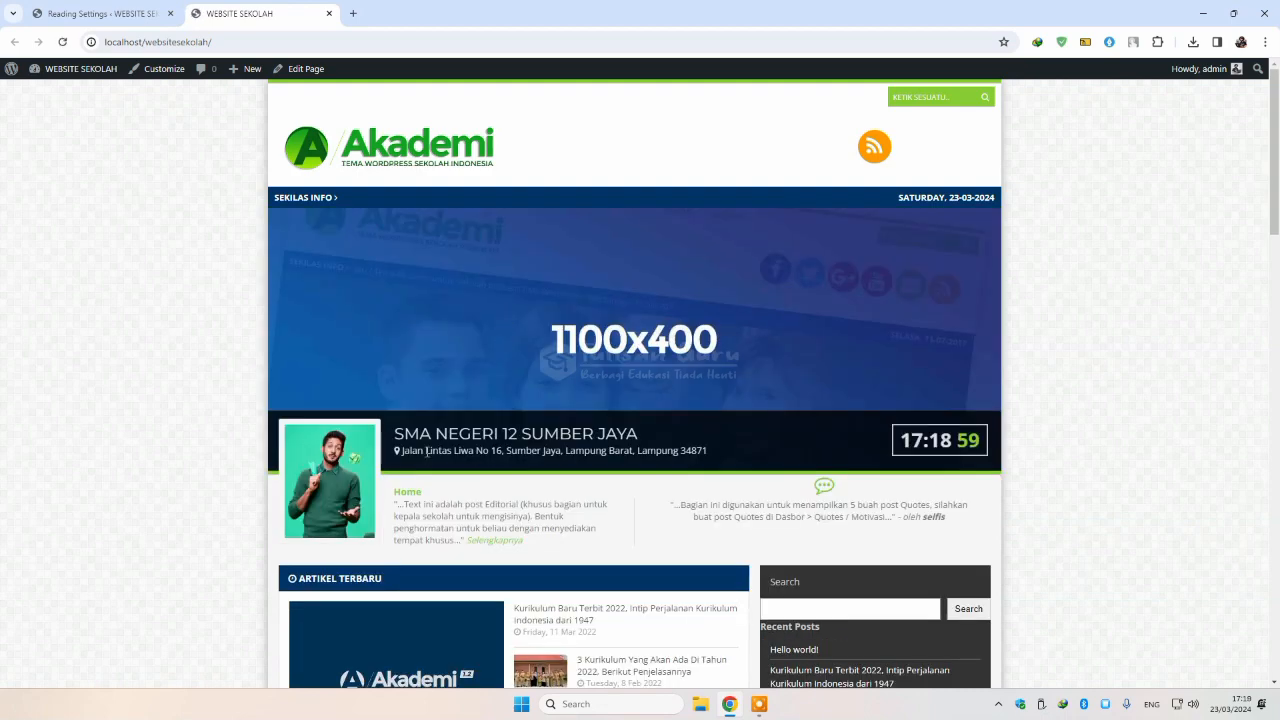
scroll(427, 451, "down", 4)
scroll(469, 447, "up", 3)
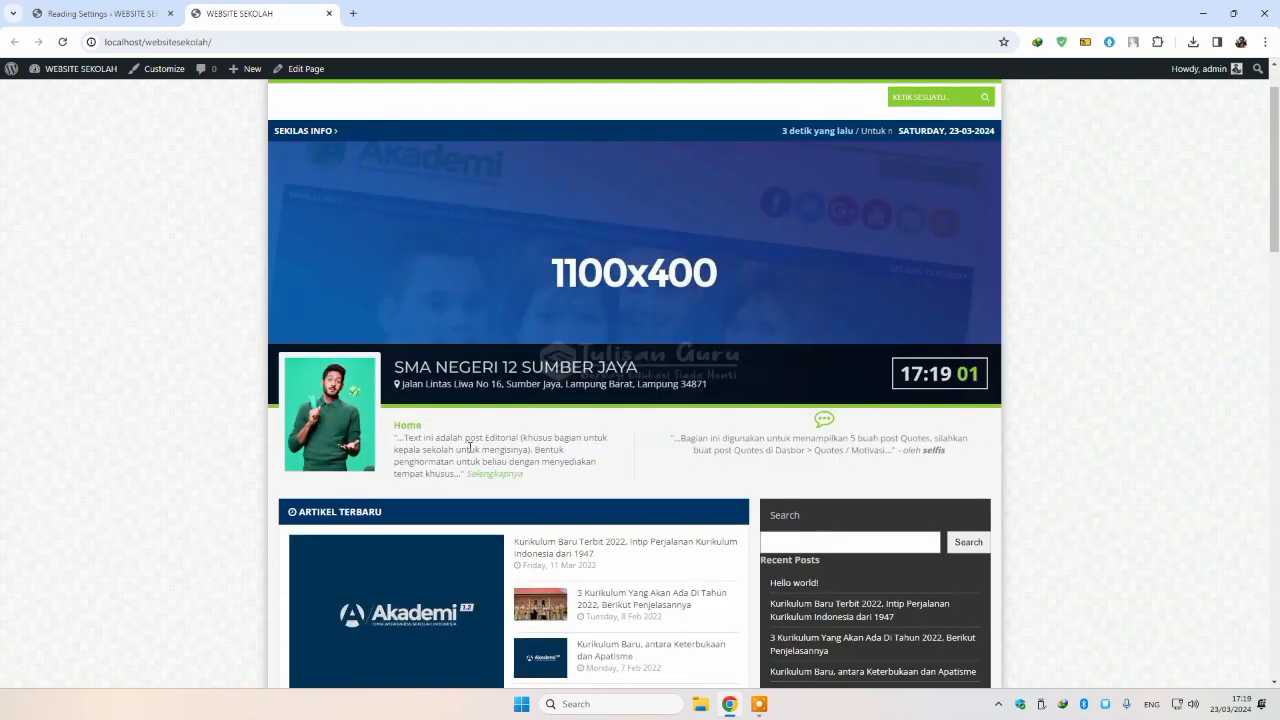
scroll(469, 447, "down", 1)
scroll(516, 550, "down", 2)
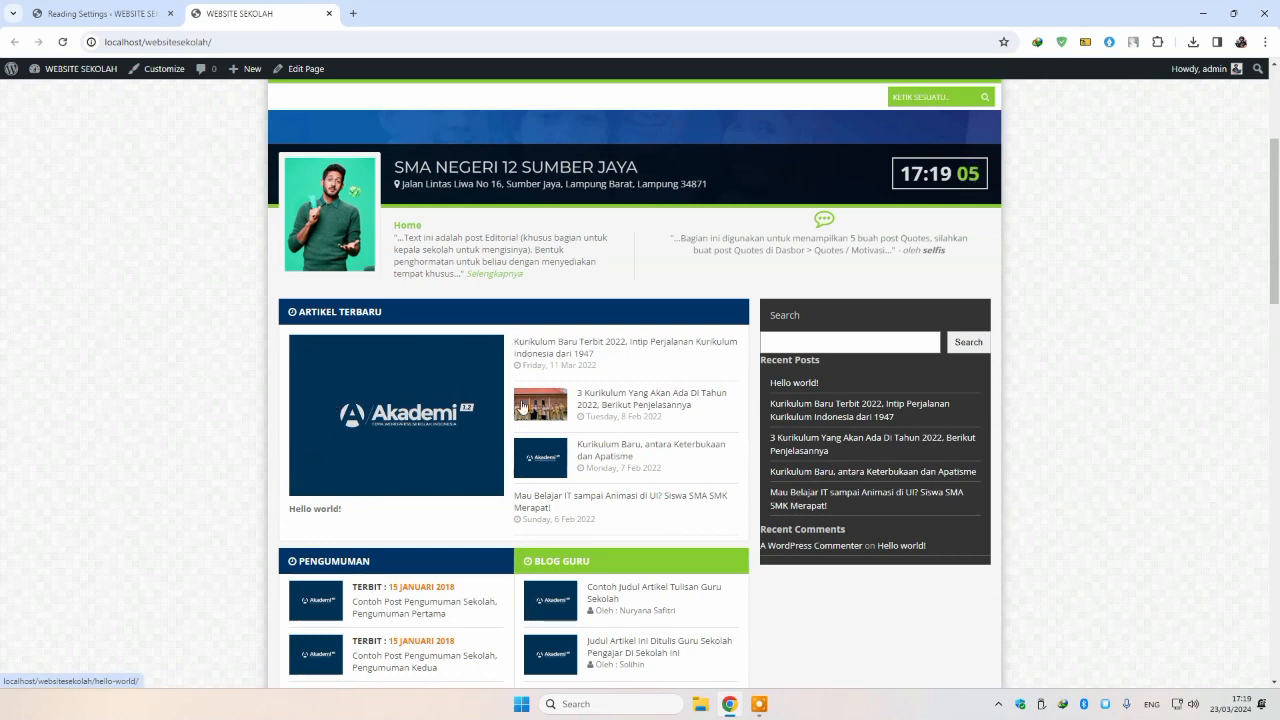
scroll(441, 305, "up", 2)
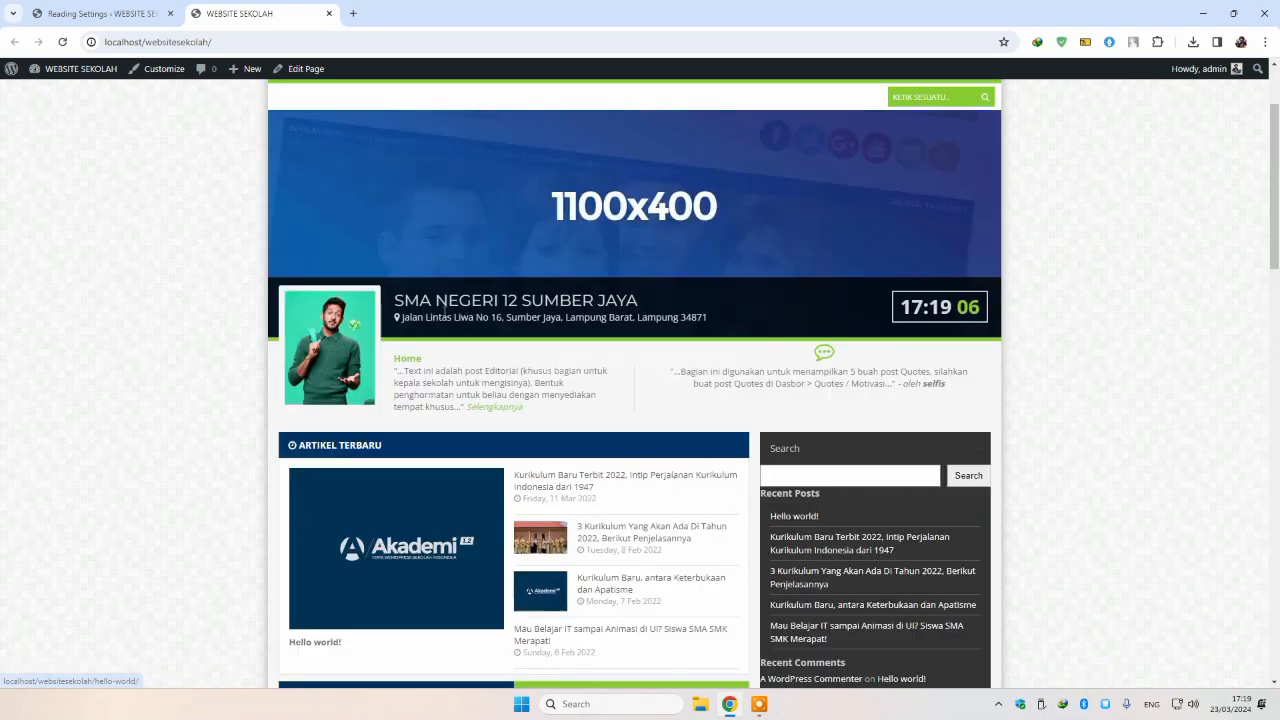
Step: Inspect the Home title and the Pengumuman, Blog Guru, Prestasi Sekolah and Ekstra Kurikuler sections
double_click(405, 358)
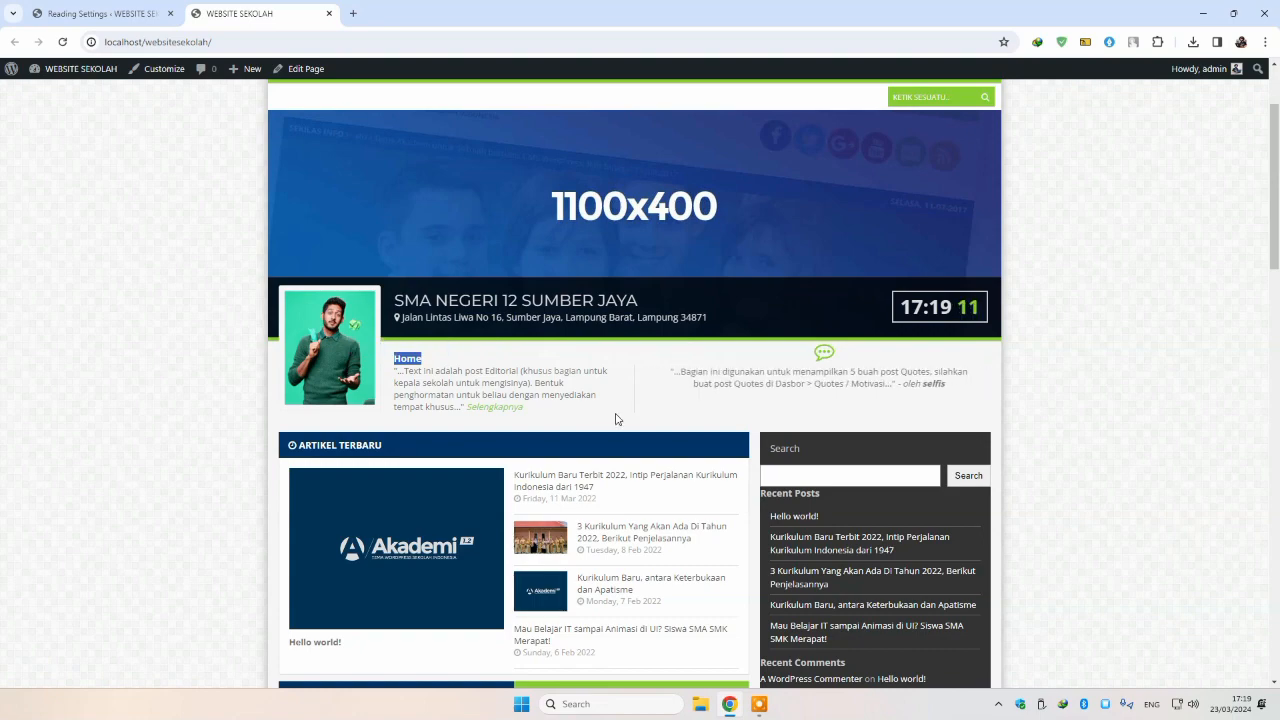
scroll(616, 419, "down", 4)
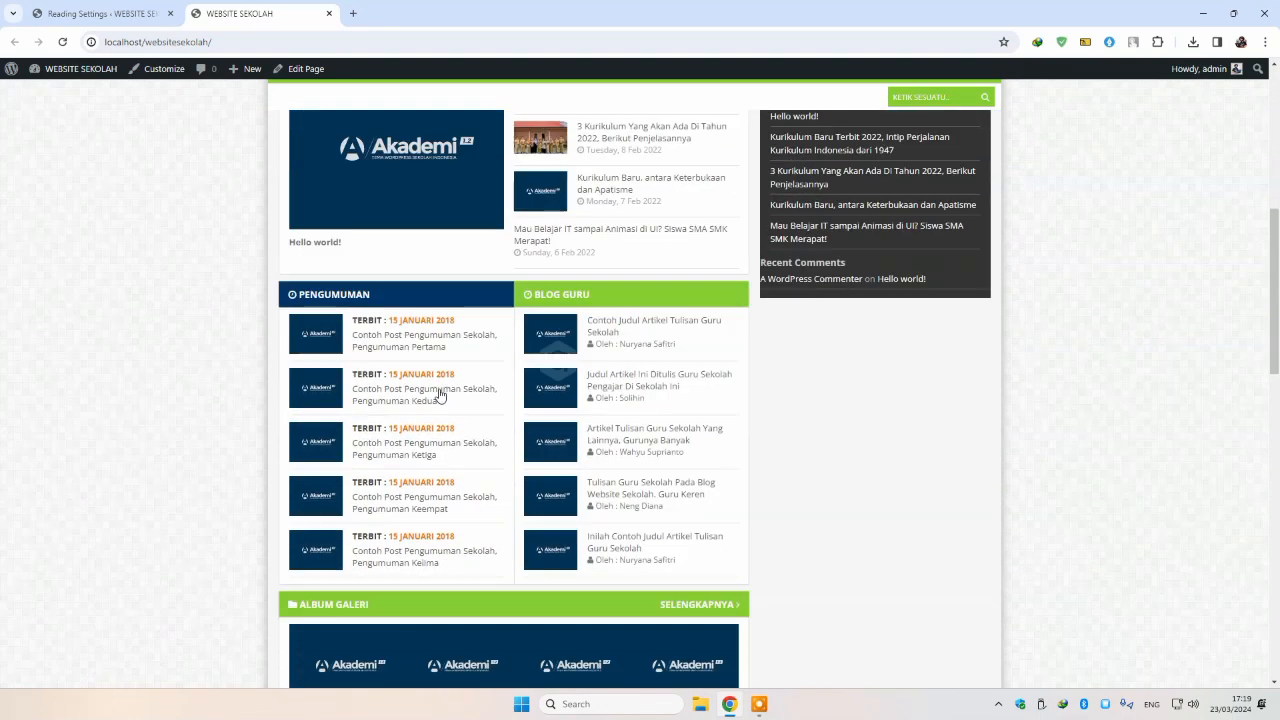
scroll(439, 395, "down", 1)
left_click_drag(346, 250, 789, 496)
left_click(815, 463)
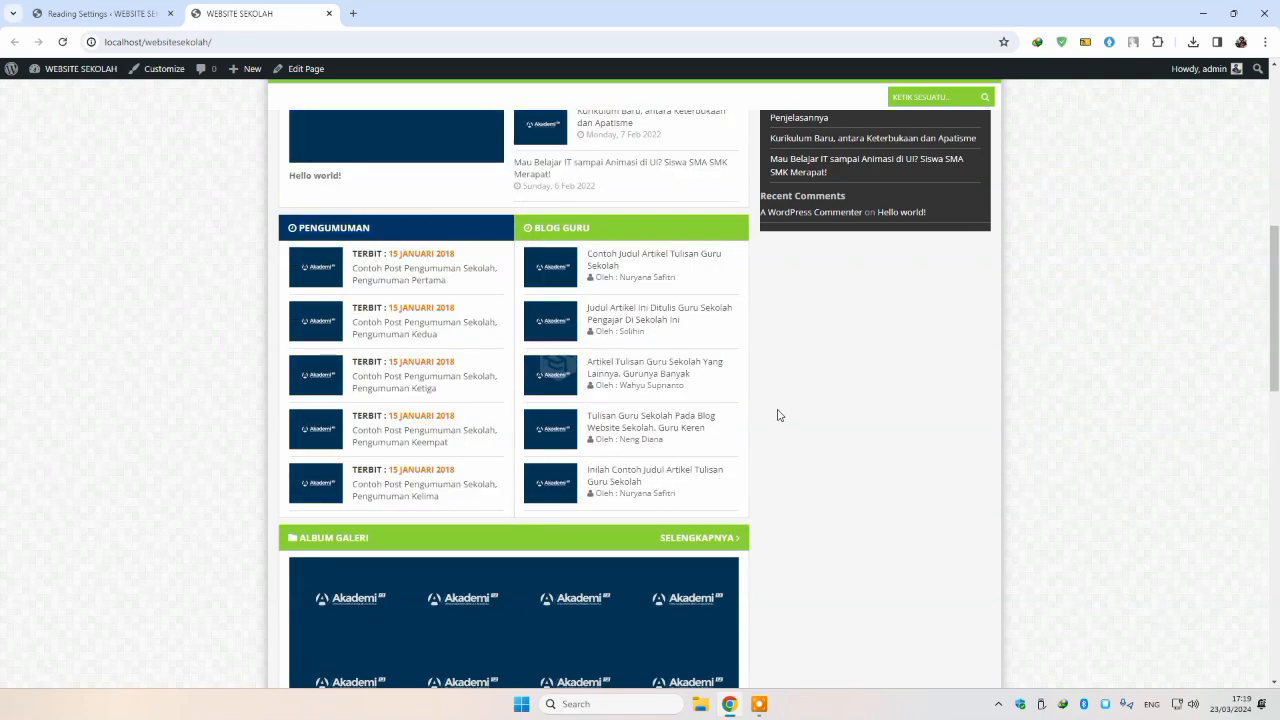
scroll(779, 415, "down", 5)
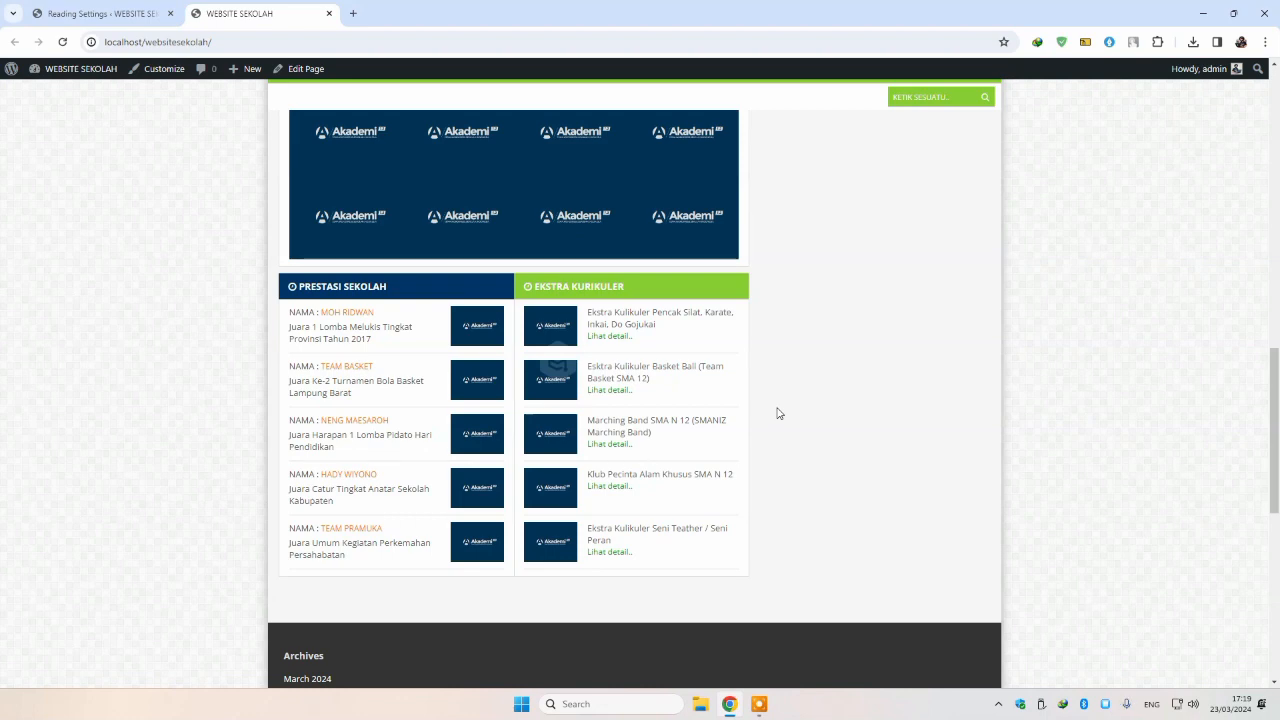
left_click_drag(271, 288, 745, 571)
left_click(817, 525)
Step: Inspect the Archives and Categories lists further down the front page
scroll(826, 510, "down", 3)
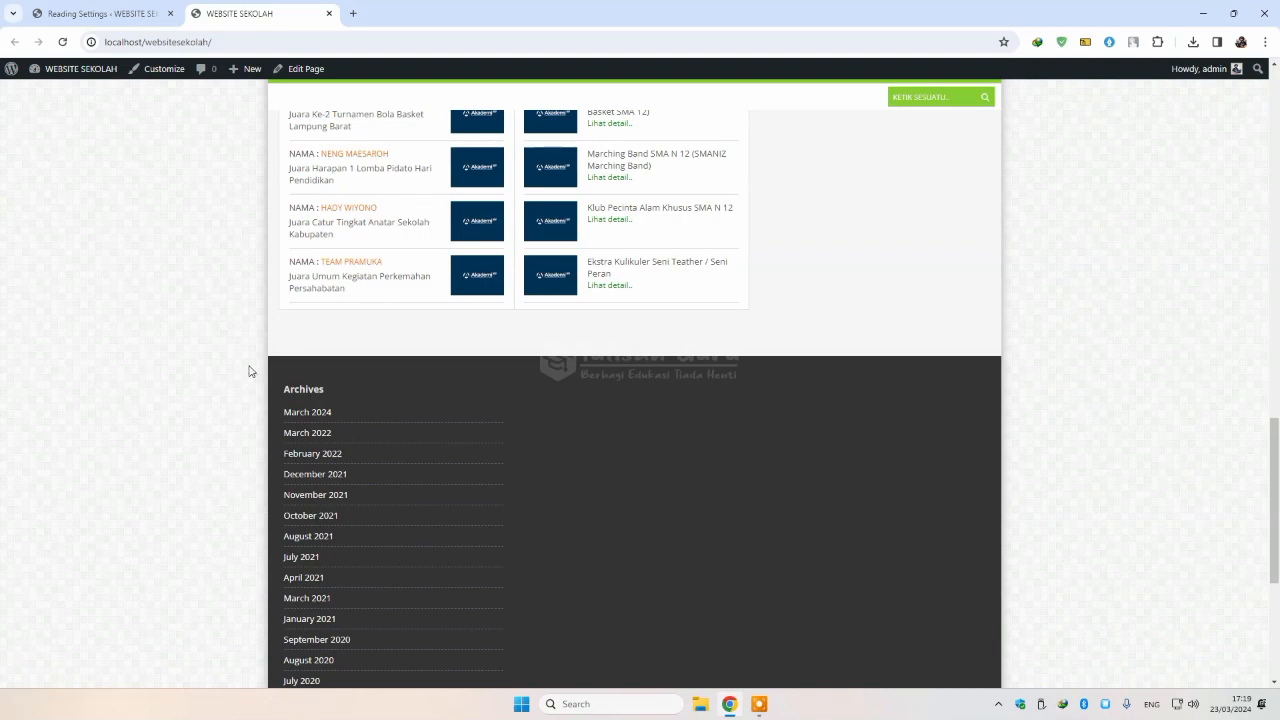
left_click_drag(250, 371, 958, 574)
scroll(958, 574, "down", 5)
scroll(983, 415, "up", 12)
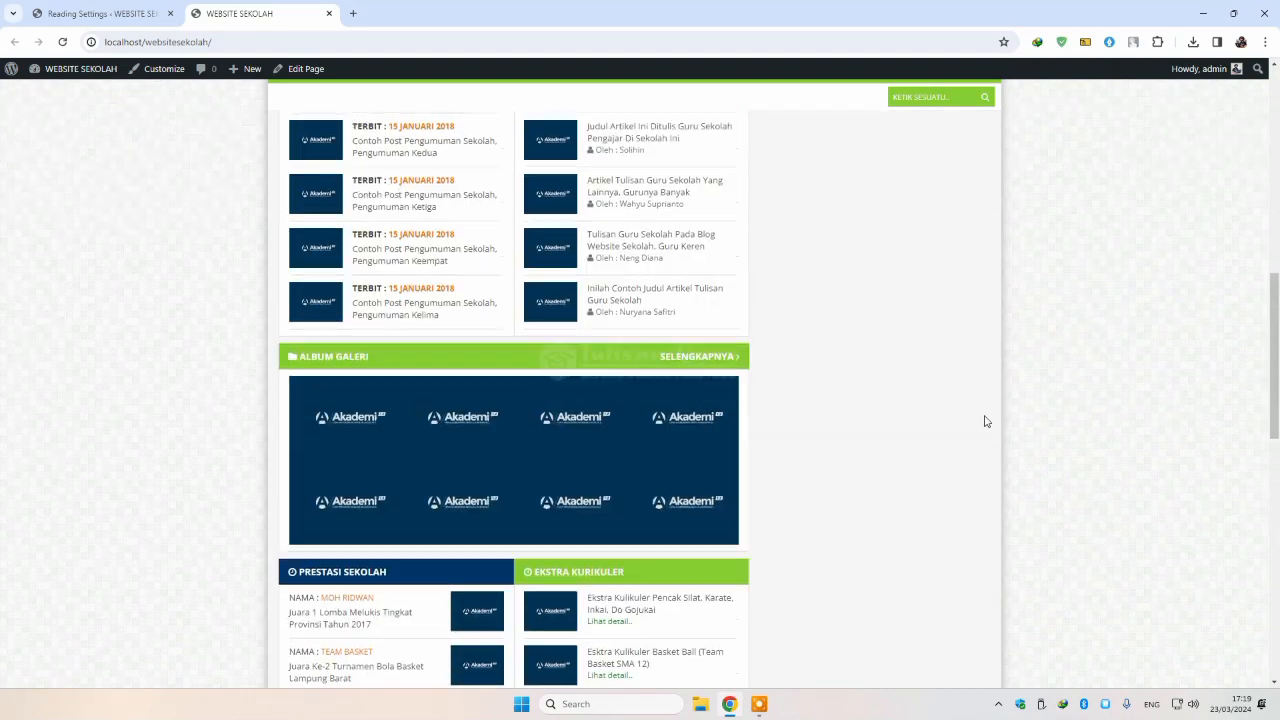
scroll(1010, 420, "up", 10)
scroll(1045, 480, "down", 4)
left_click_drag(1063, 546, 994, 386)
left_click(1099, 338)
left_click(1038, 488)
Step: Return to the top of the page and launch the site Customizer
scroll(1038, 491, "up", 1)
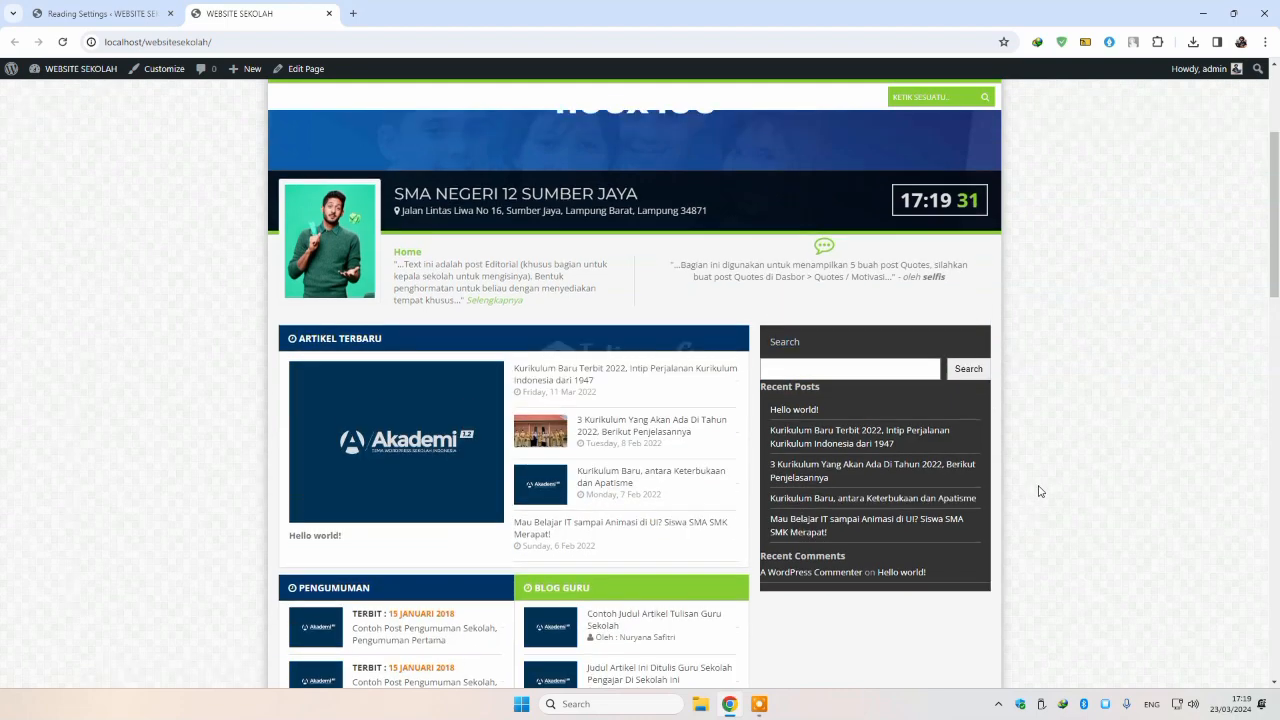
scroll(1040, 450, "up", 3)
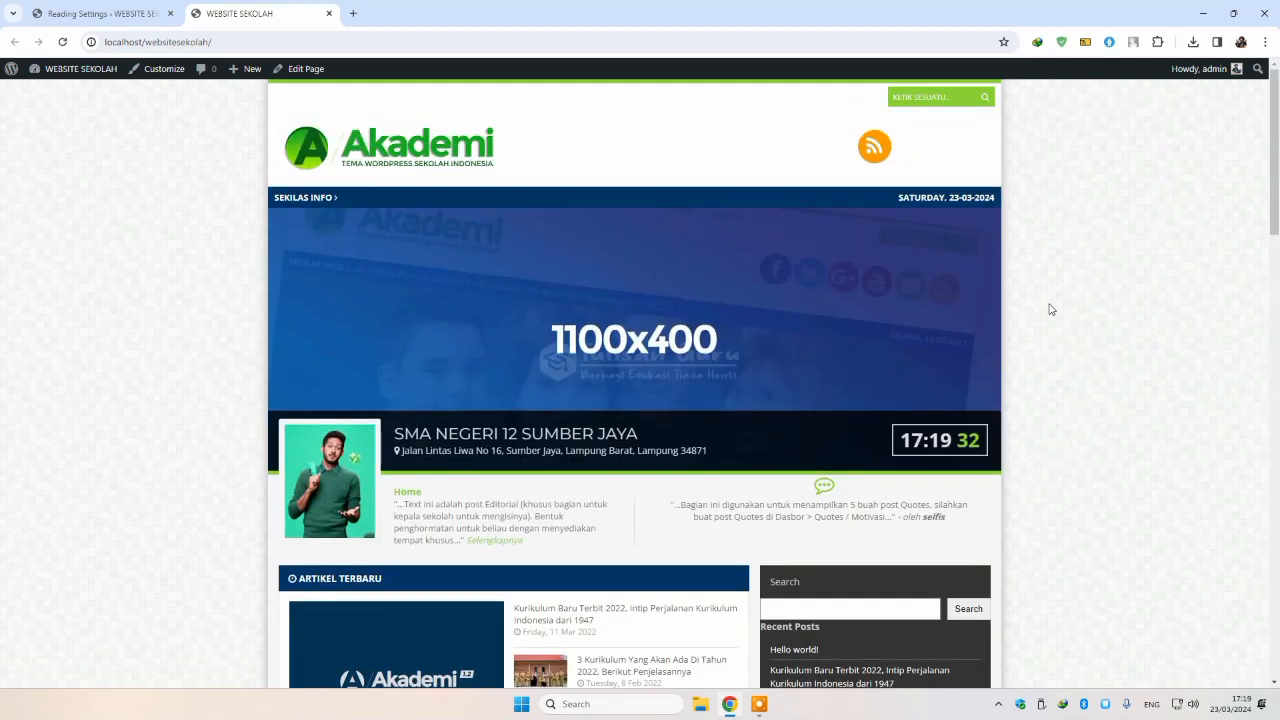
left_click(300, 88)
left_click(160, 70)
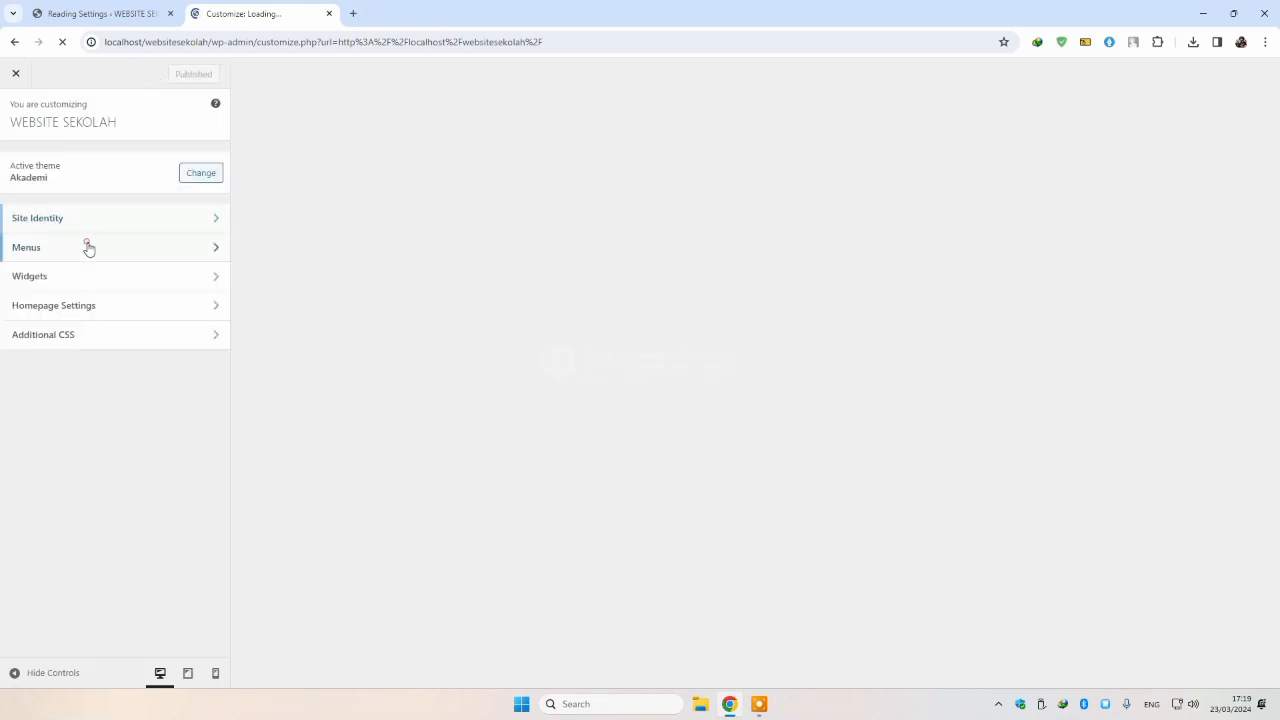
Step: Create a new menu named 'Menu' assigned to the header navigation
left_click(86, 246)
left_click(160, 277)
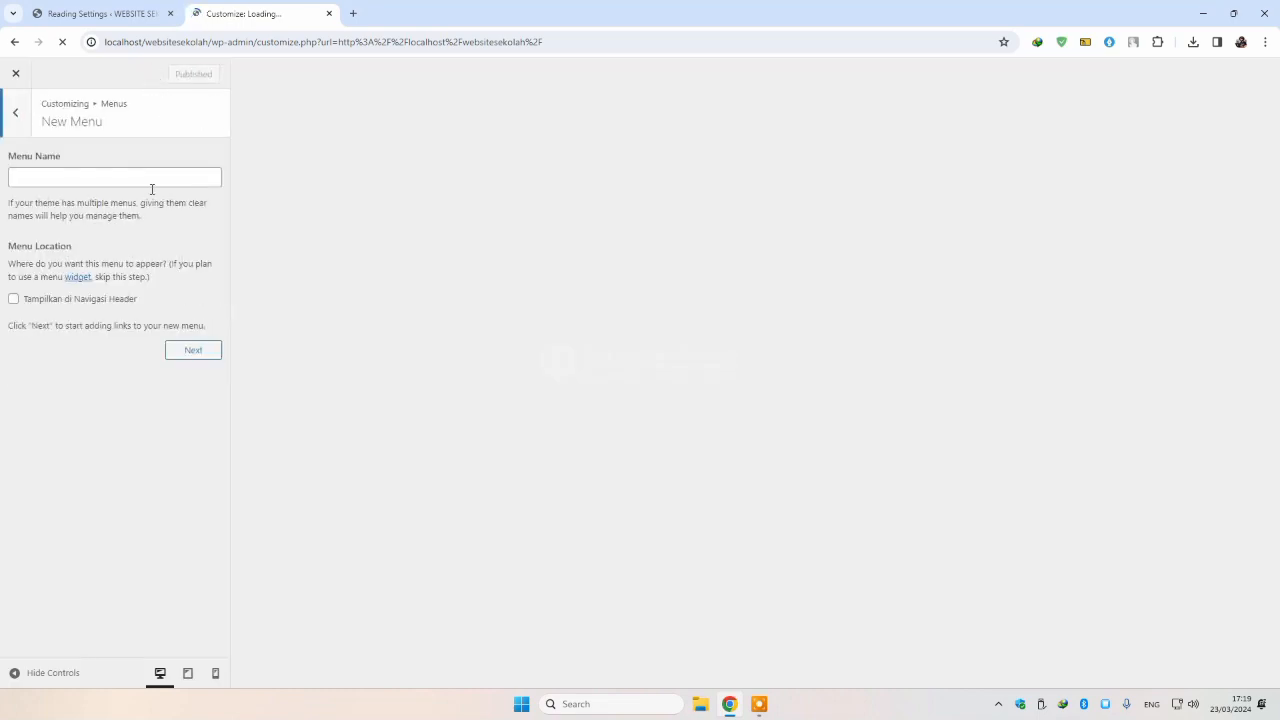
left_click(148, 183)
type("Menu")
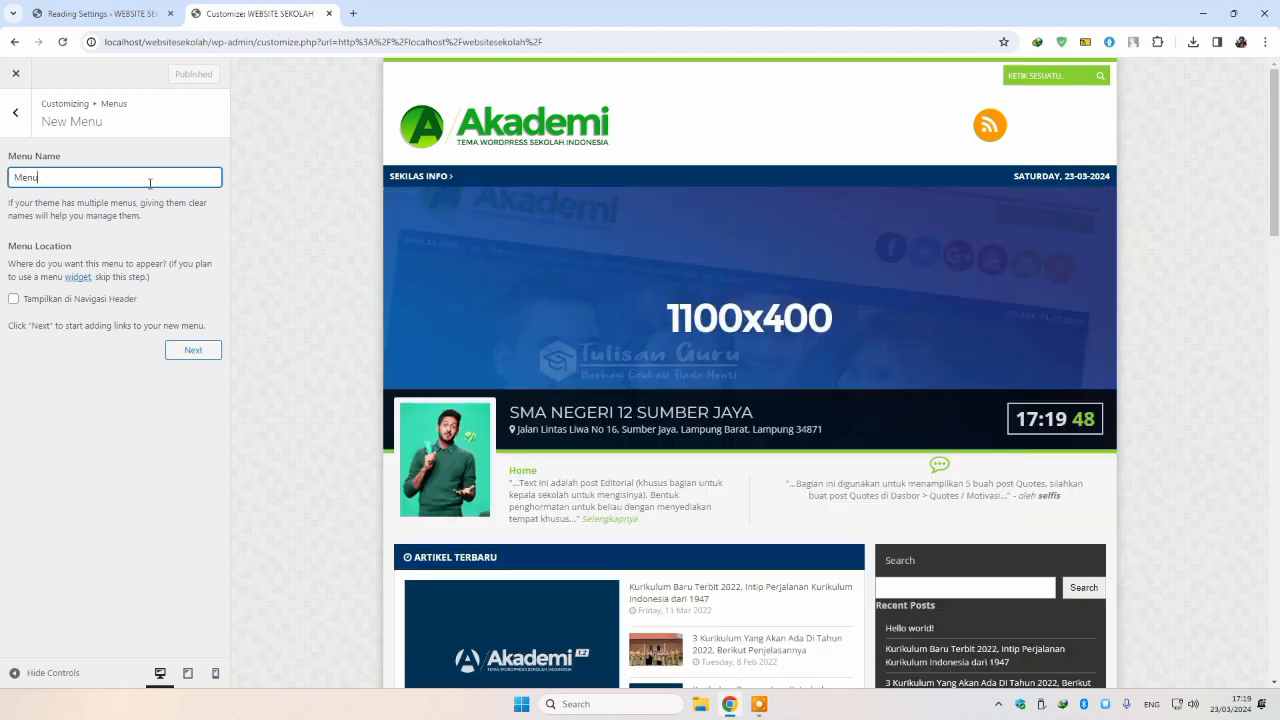
left_click(100, 298)
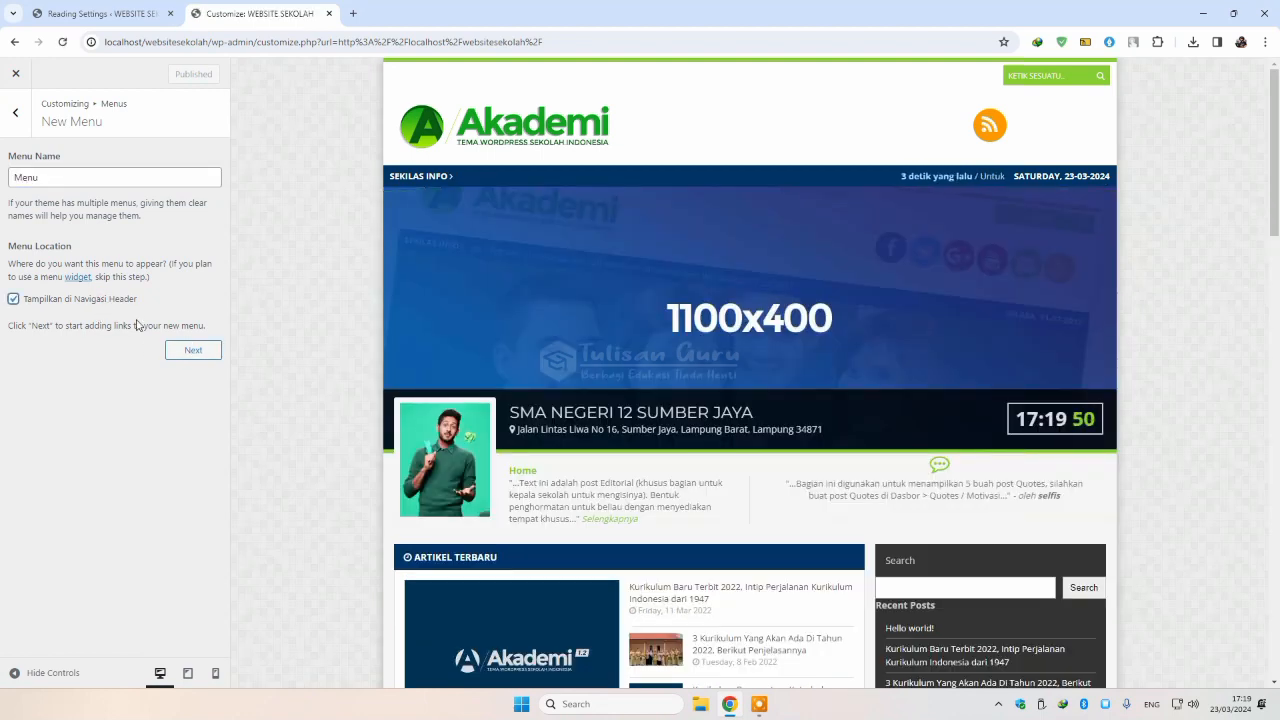
left_click(178, 350)
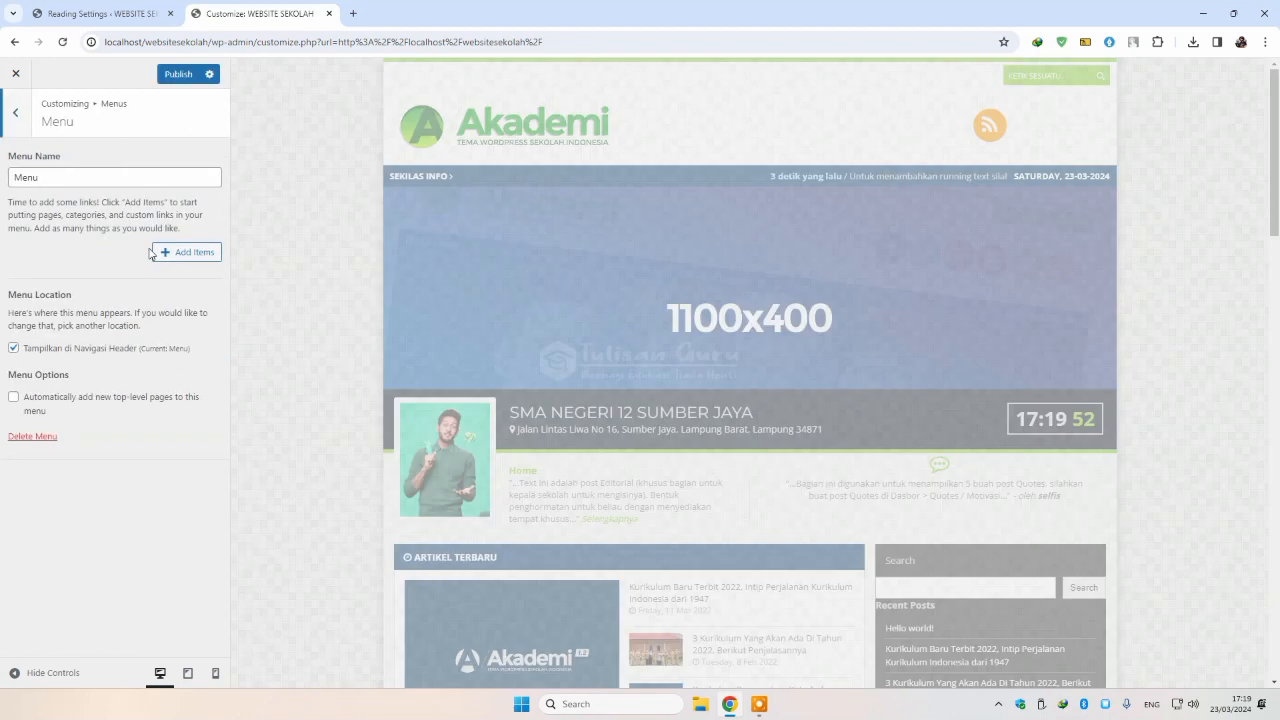
Step: Add Home, About and Contact items to the menu and publish it
left_click(186, 252)
left_click(311, 174)
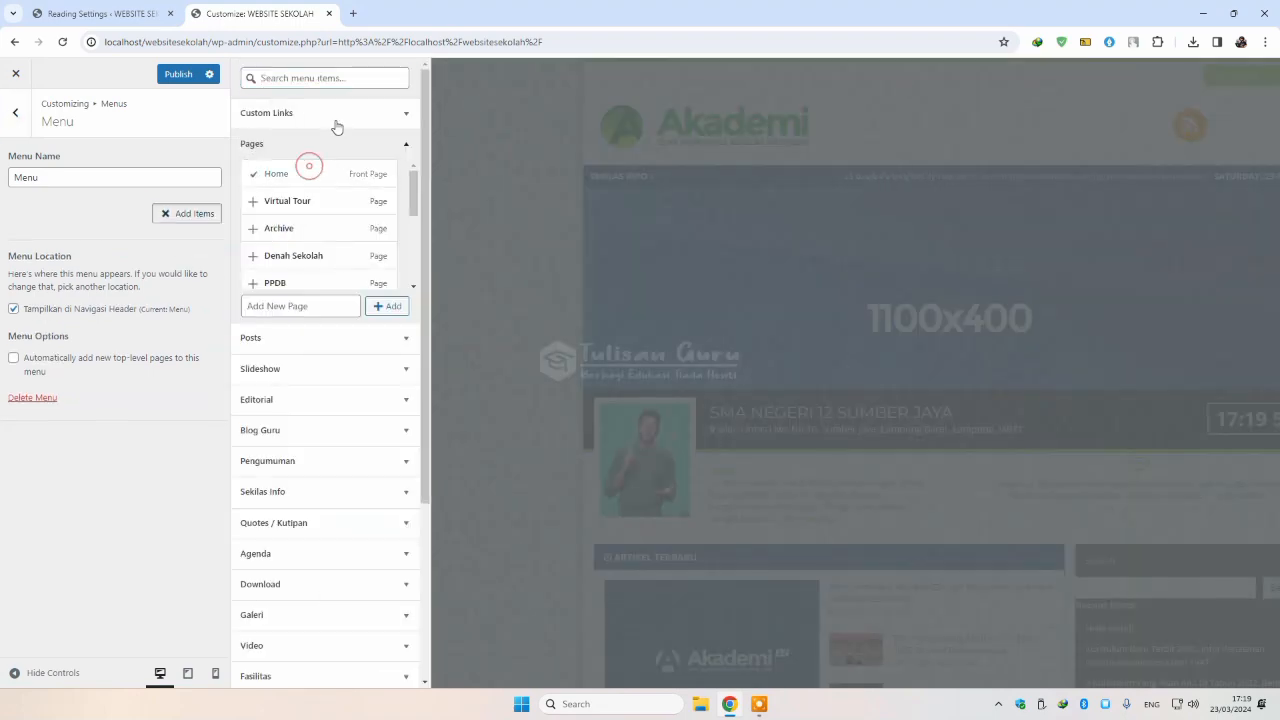
left_click(375, 113)
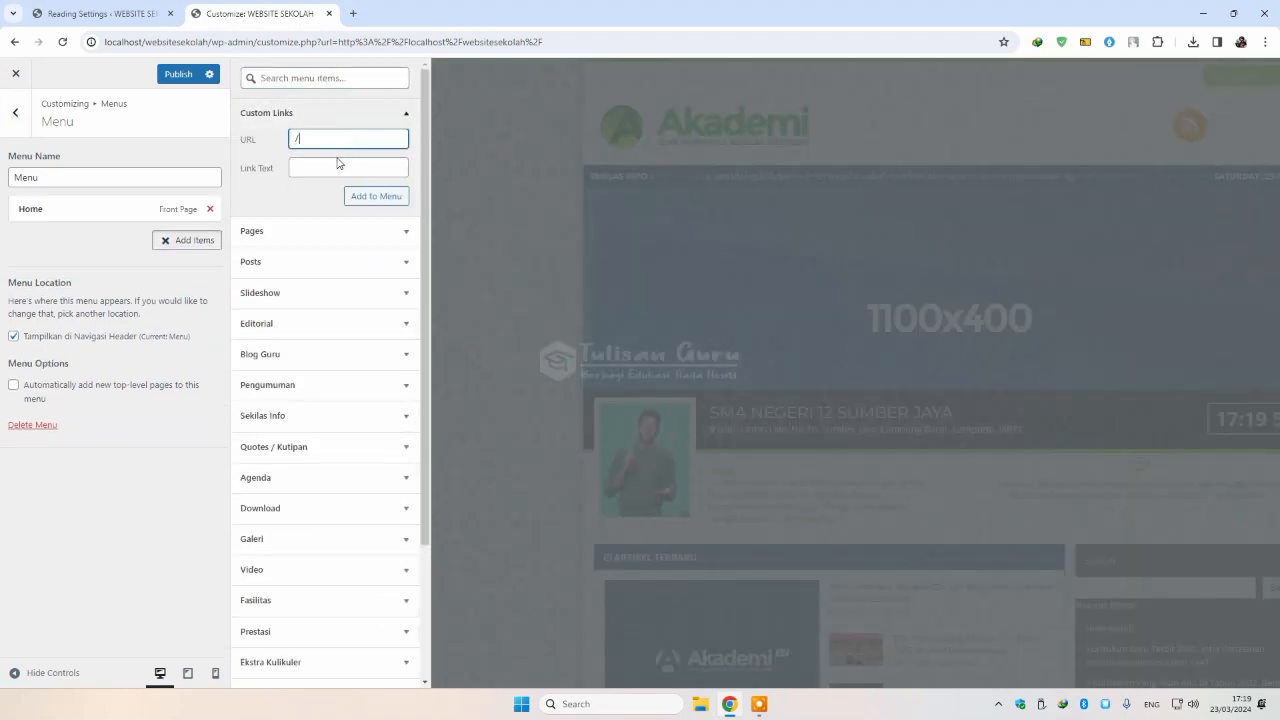
left_click(338, 166)
type("About")
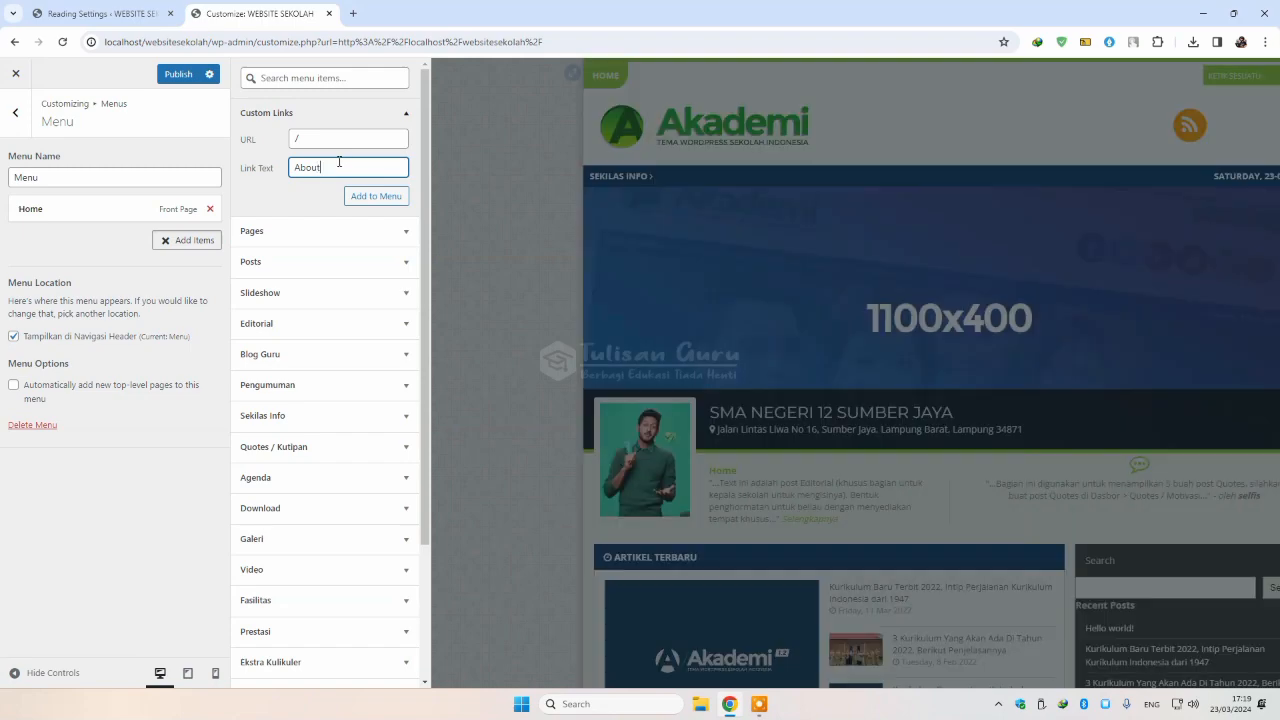
left_click(376, 196)
left_click(333, 140)
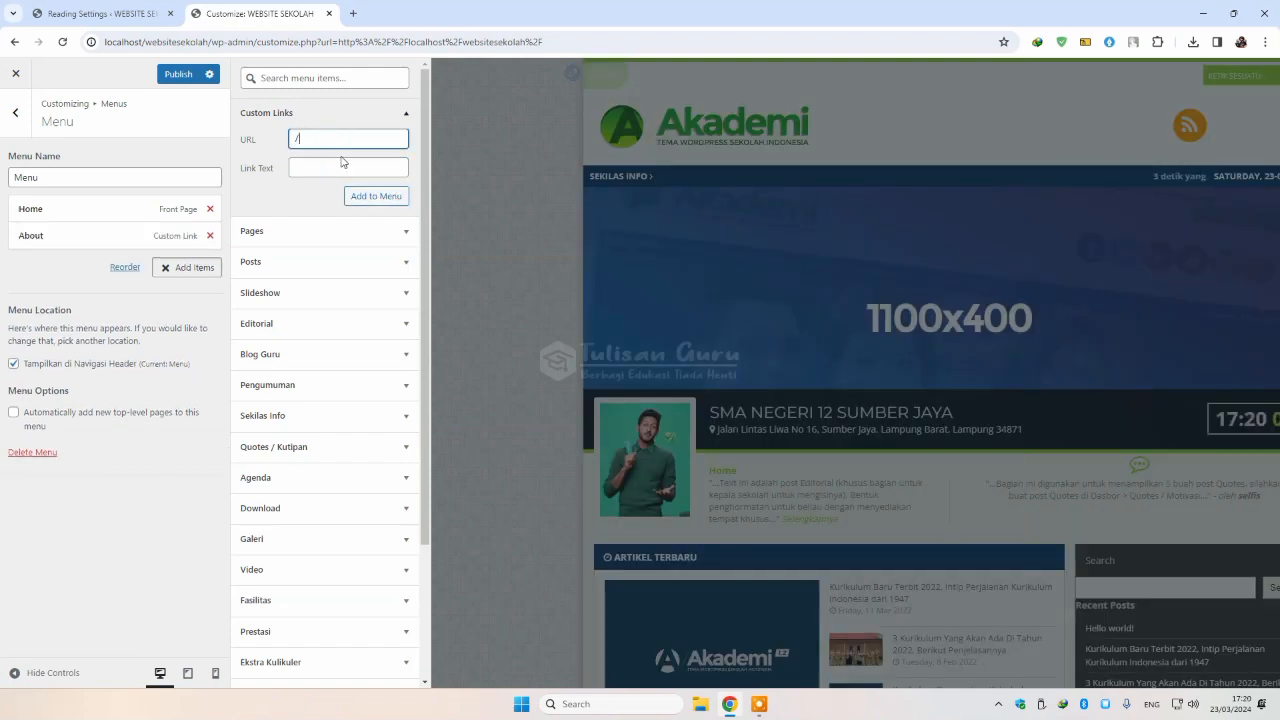
type("/")
left_click(342, 164)
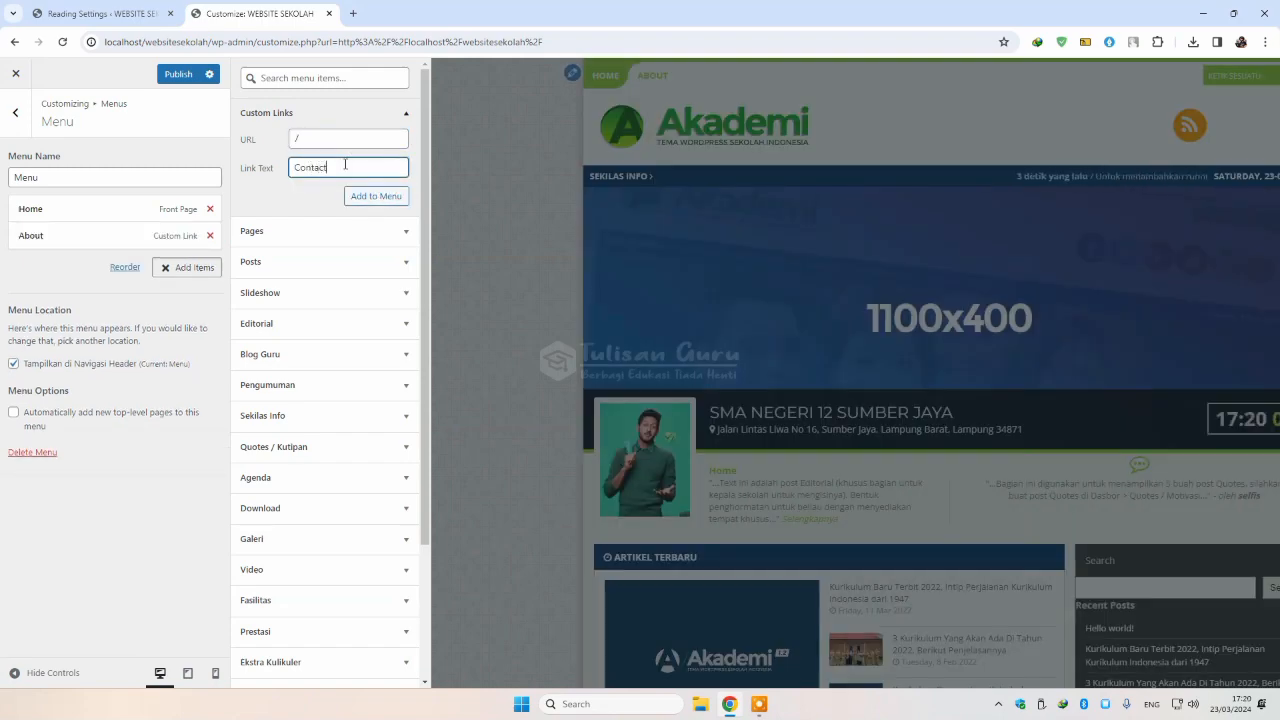
left_click(376, 196)
left_click(190, 73)
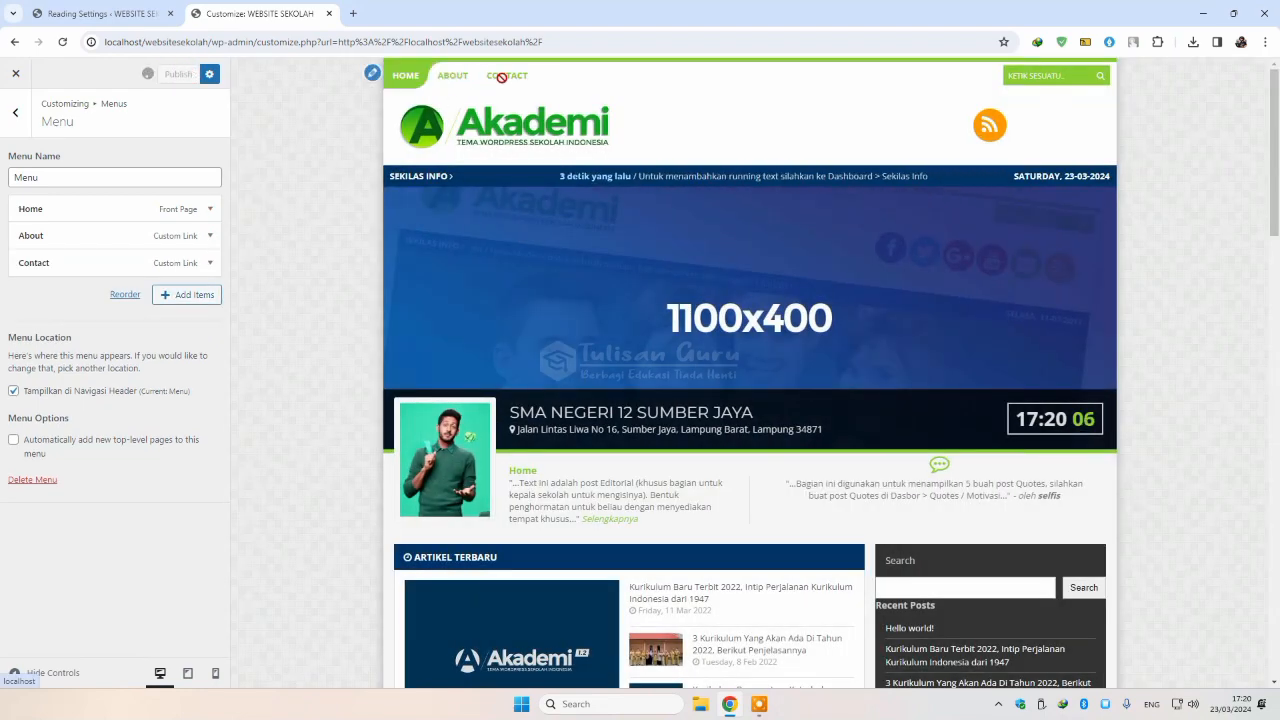
Step: Preview the site at phone size, toggle the mobile menu, then return to desktop view
left_click(215, 673)
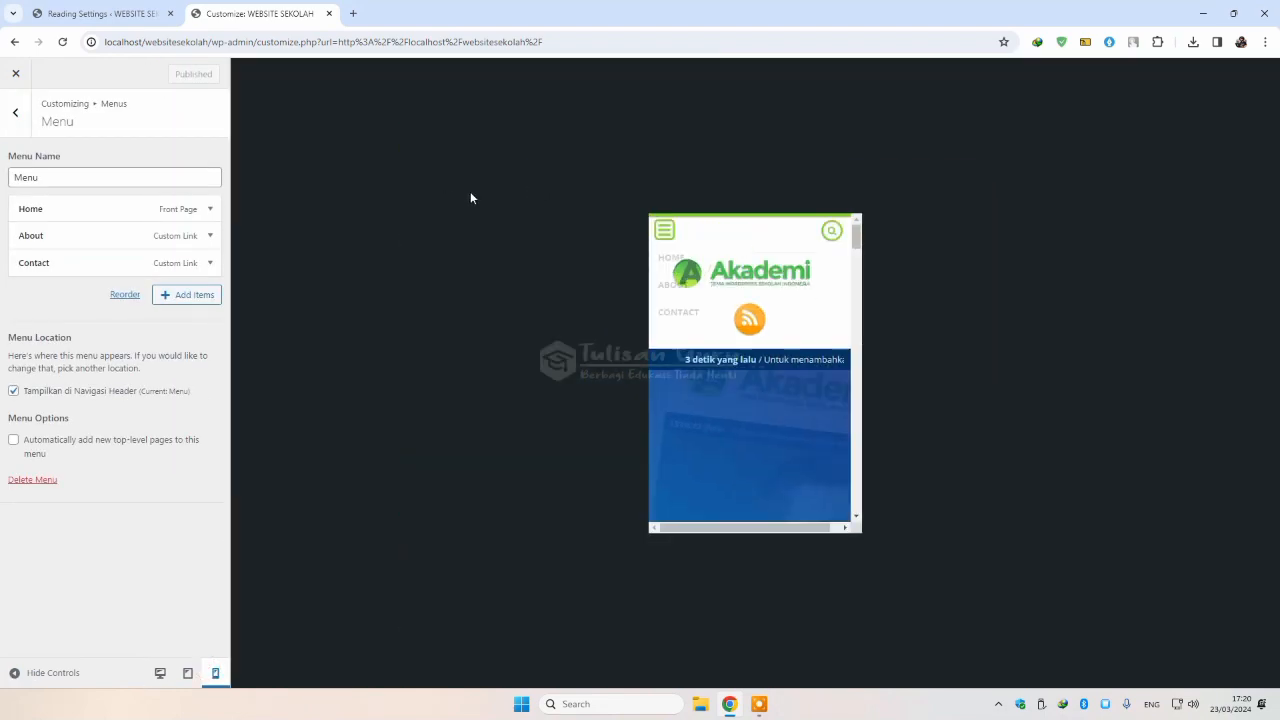
left_click(662, 230)
left_click(662, 231)
left_click(662, 231)
left_click(662, 231)
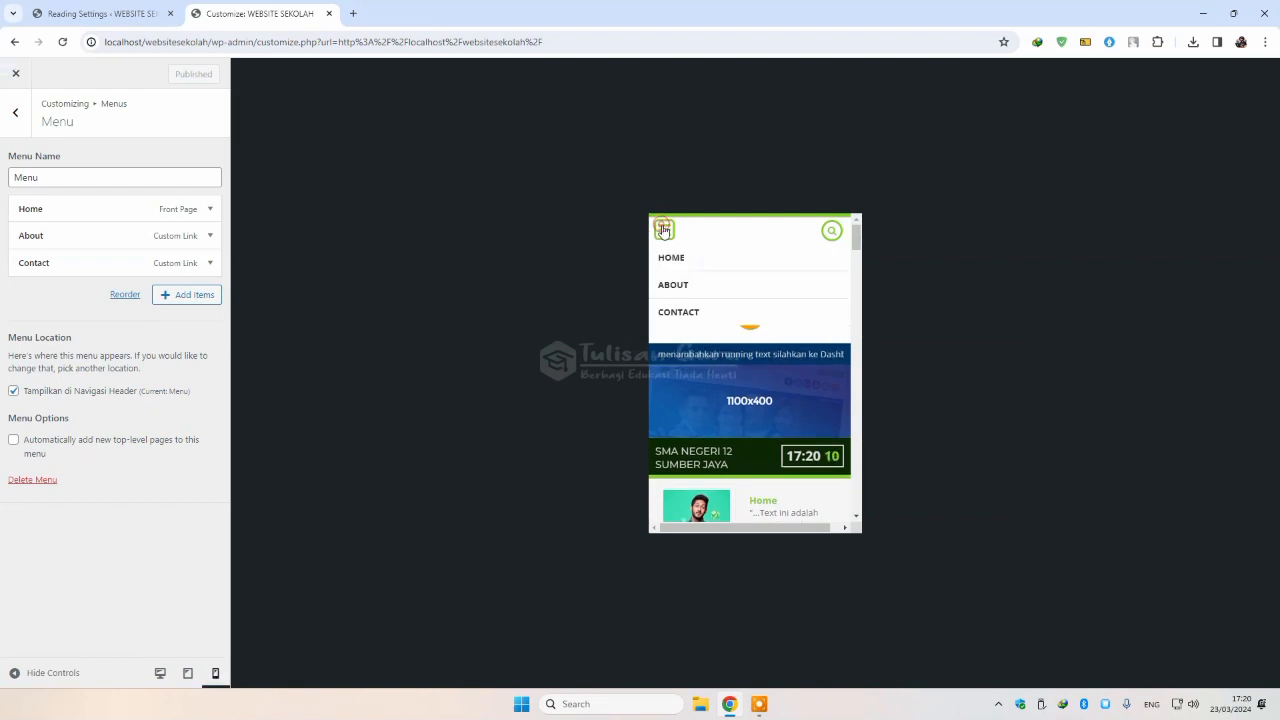
left_click(662, 231)
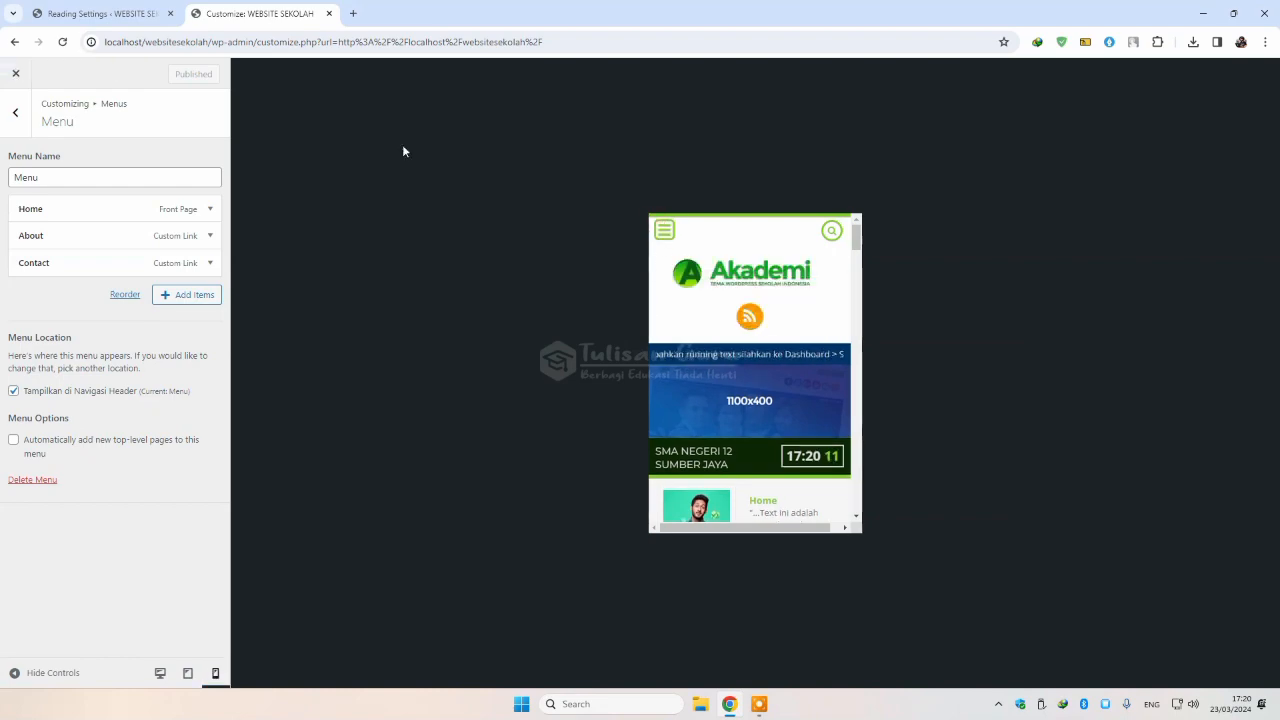
left_click(165, 669)
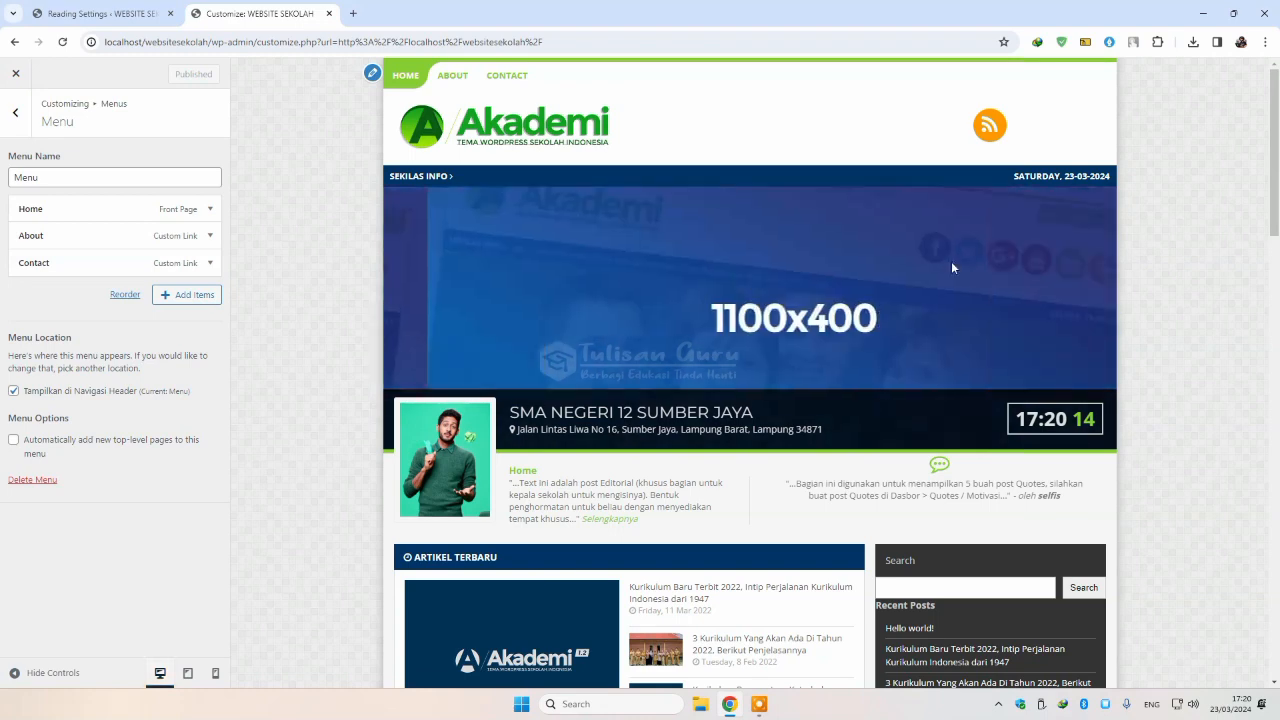
Step: Close the Customizer and go to Slideshow > Tambah Slide to start a new slide
left_click(100, 13)
left_click(258, 13)
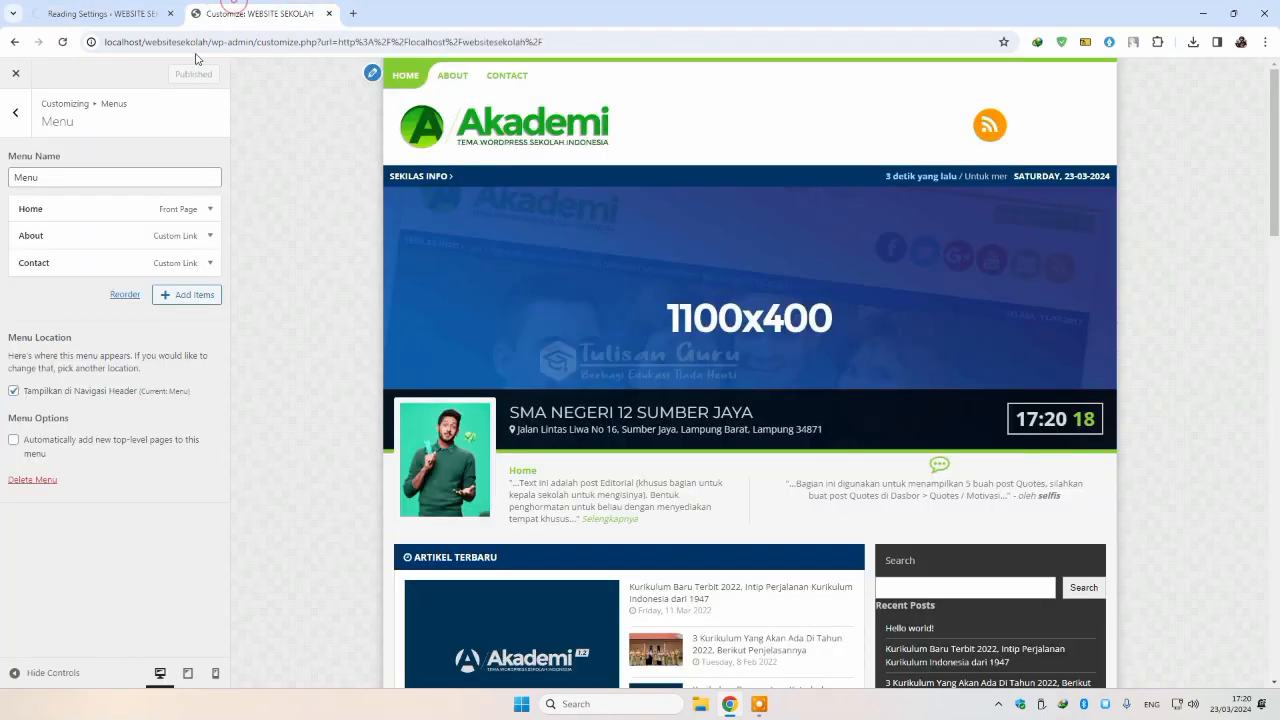
left_click(17, 74)
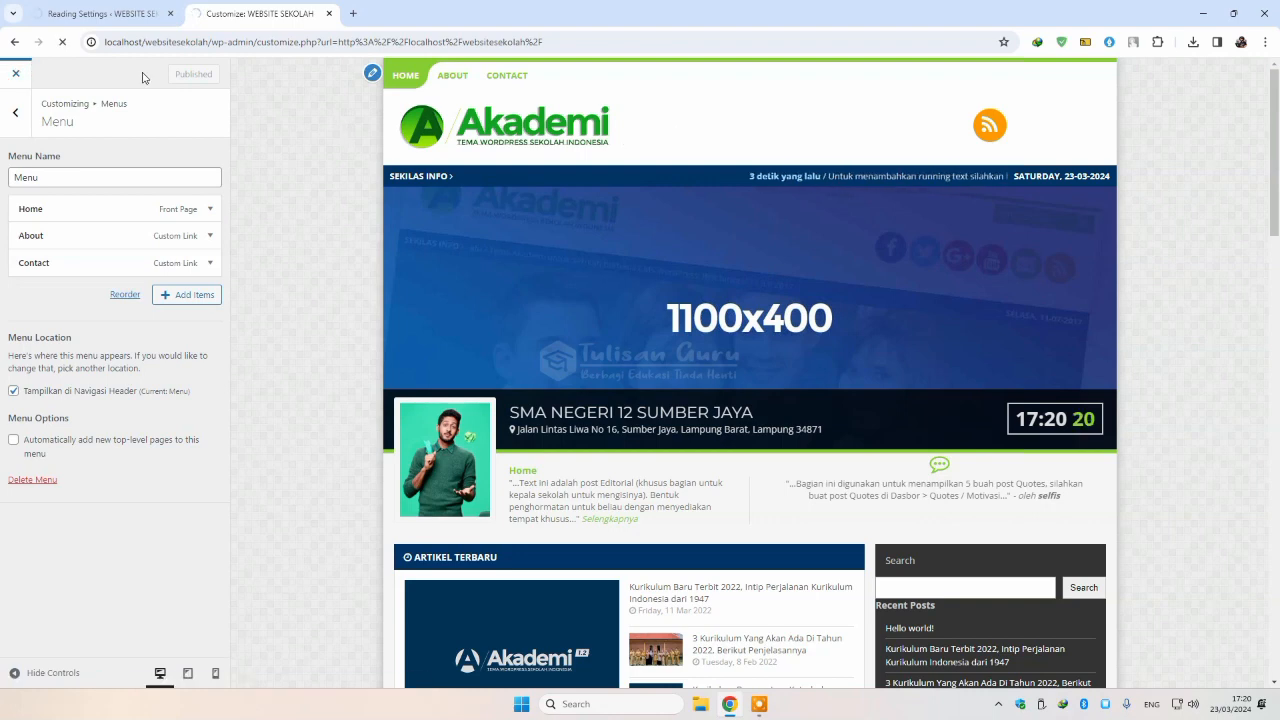
left_click(116, 20)
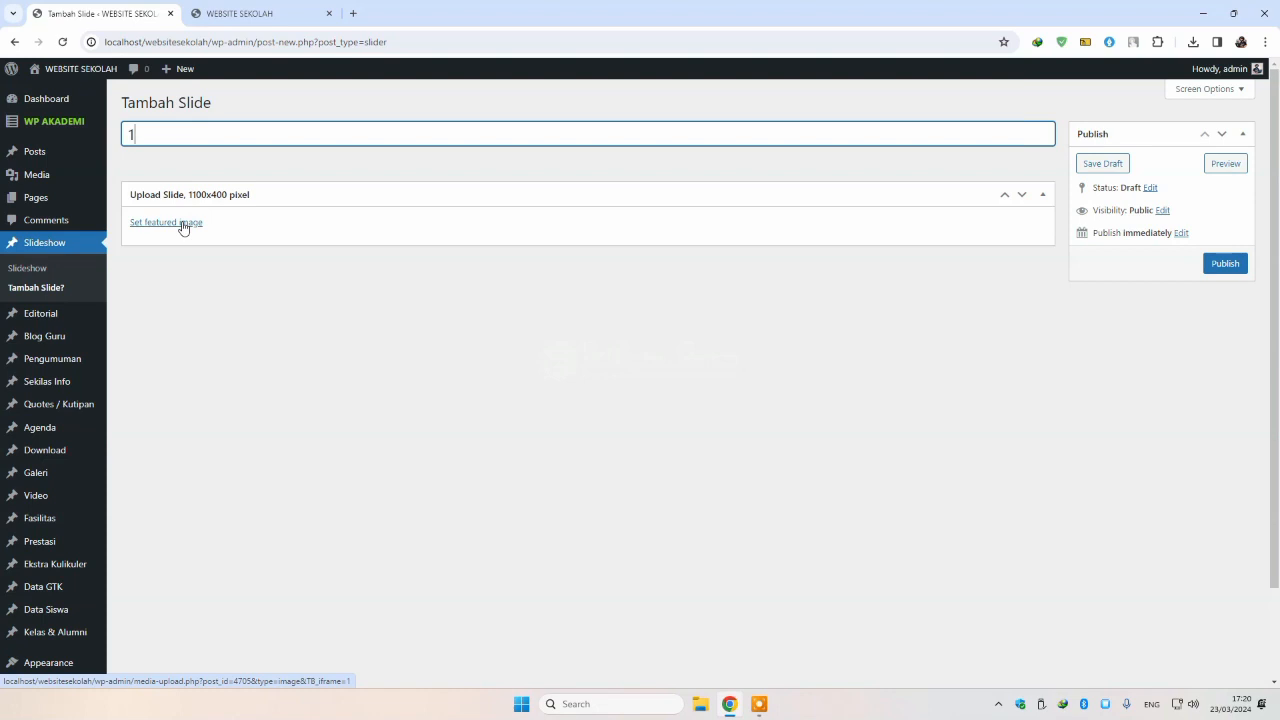
Step: Upload Welcome-.jpg from Downloads and set it as slide 1's featured image
left_click(183, 226)
left_click(635, 356)
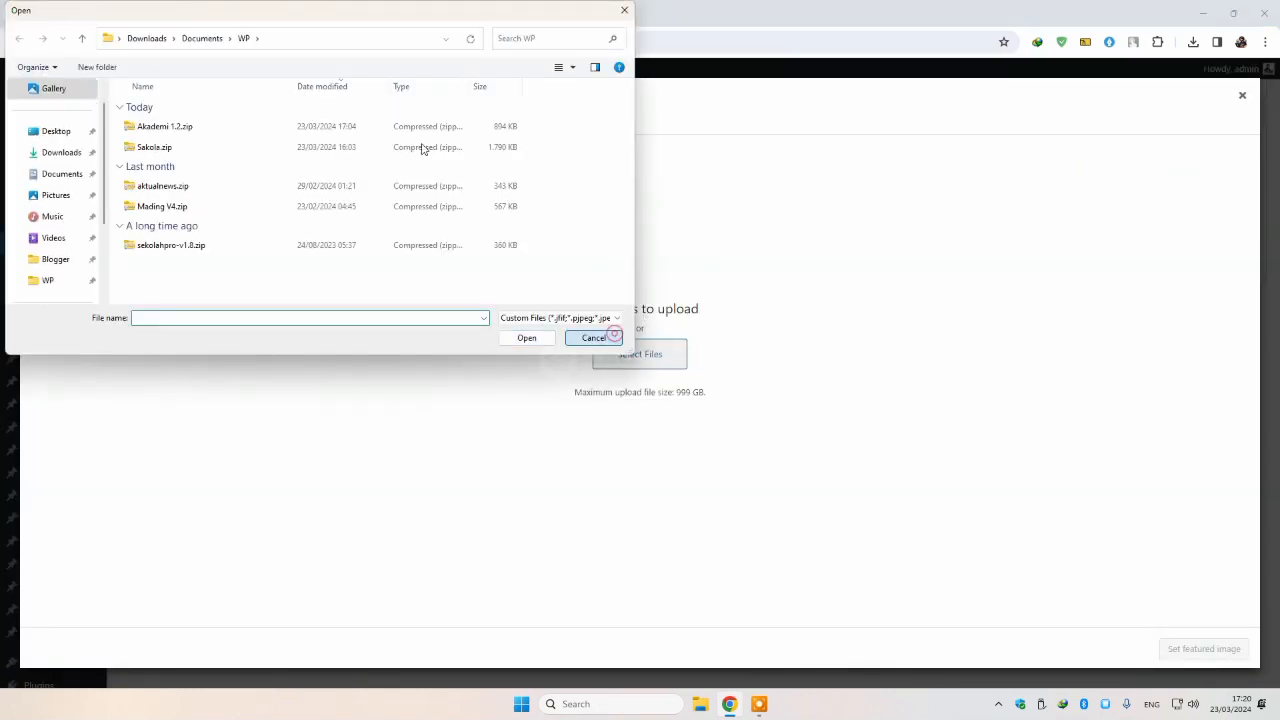
left_click(594, 337)
left_click(258, 14)
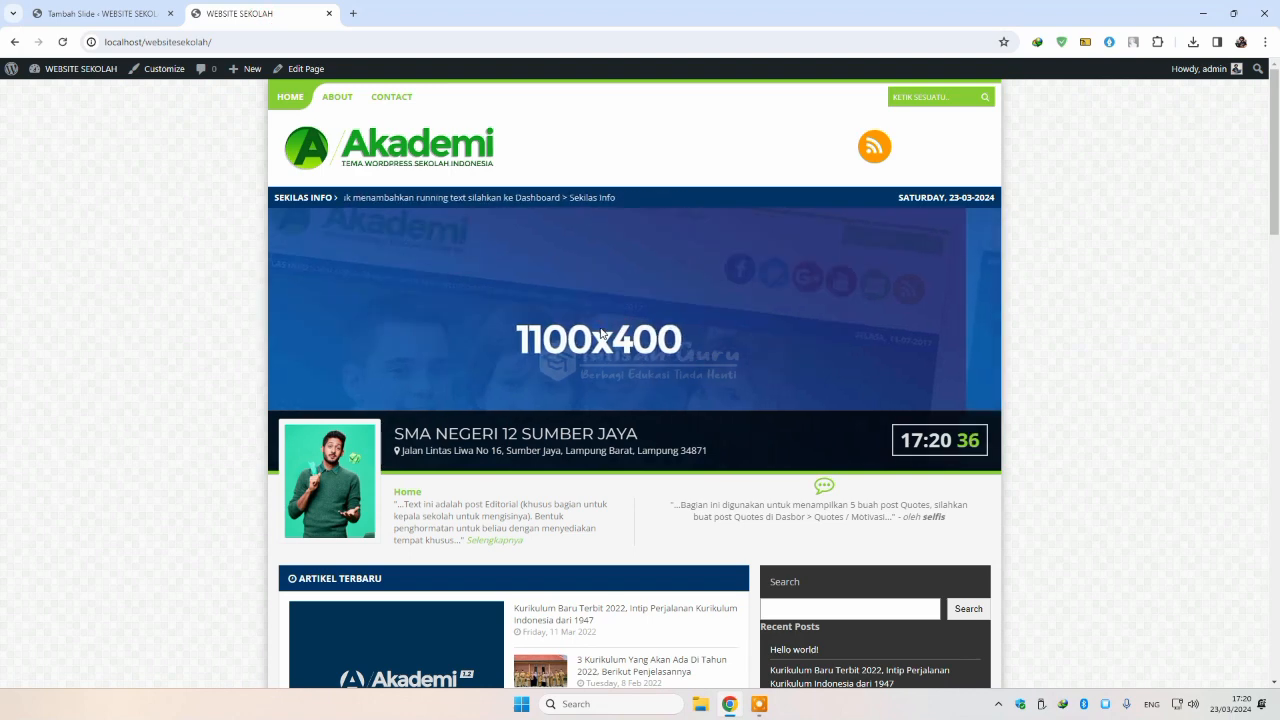
left_click(61, 16)
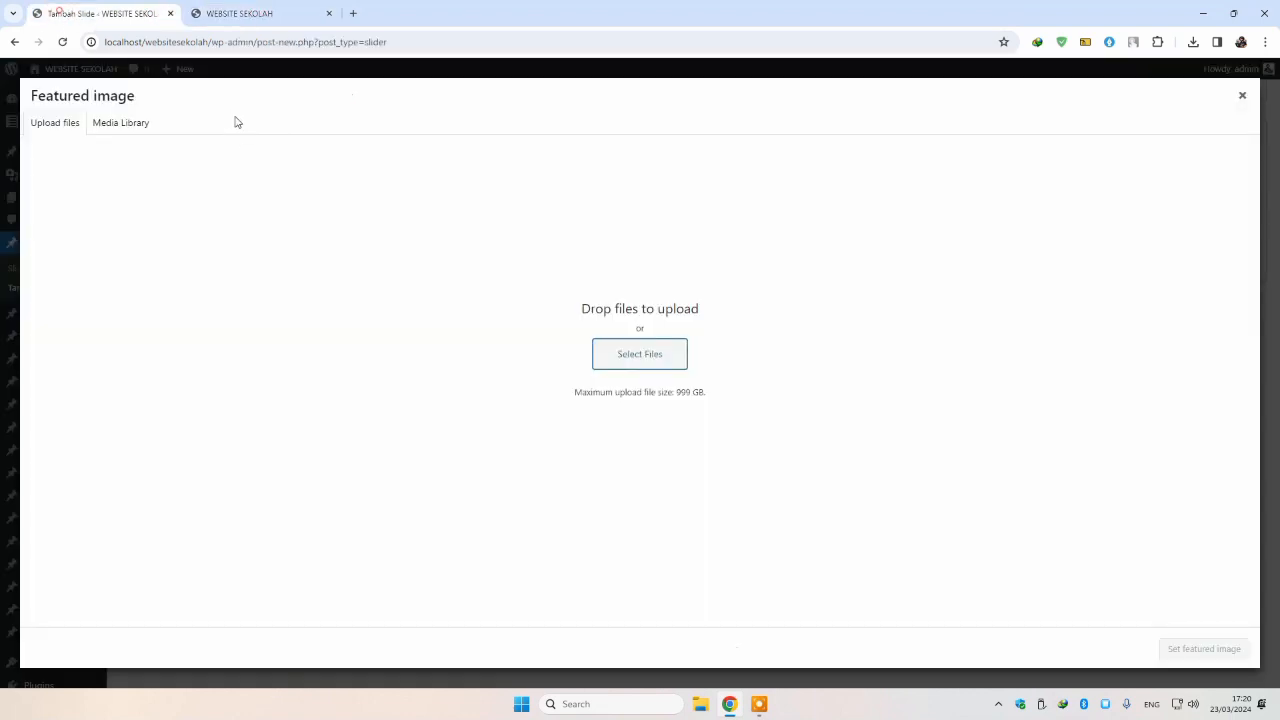
left_click(622, 356)
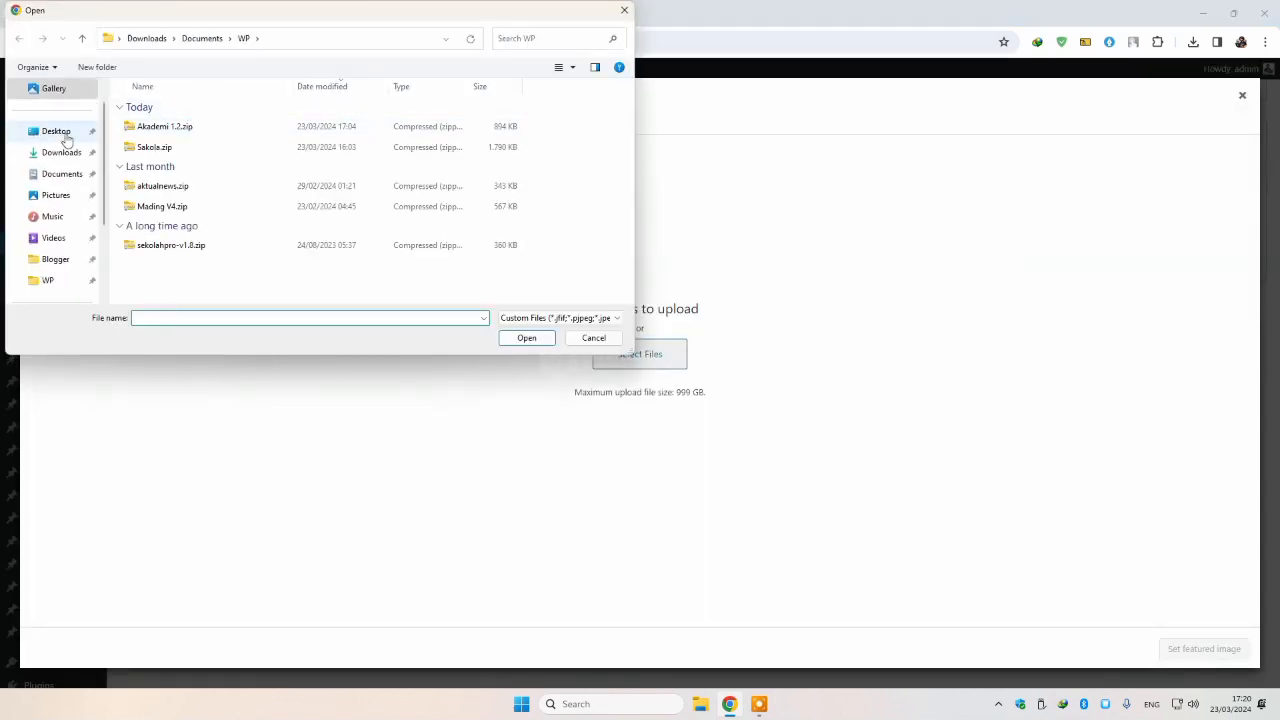
left_click(60, 154)
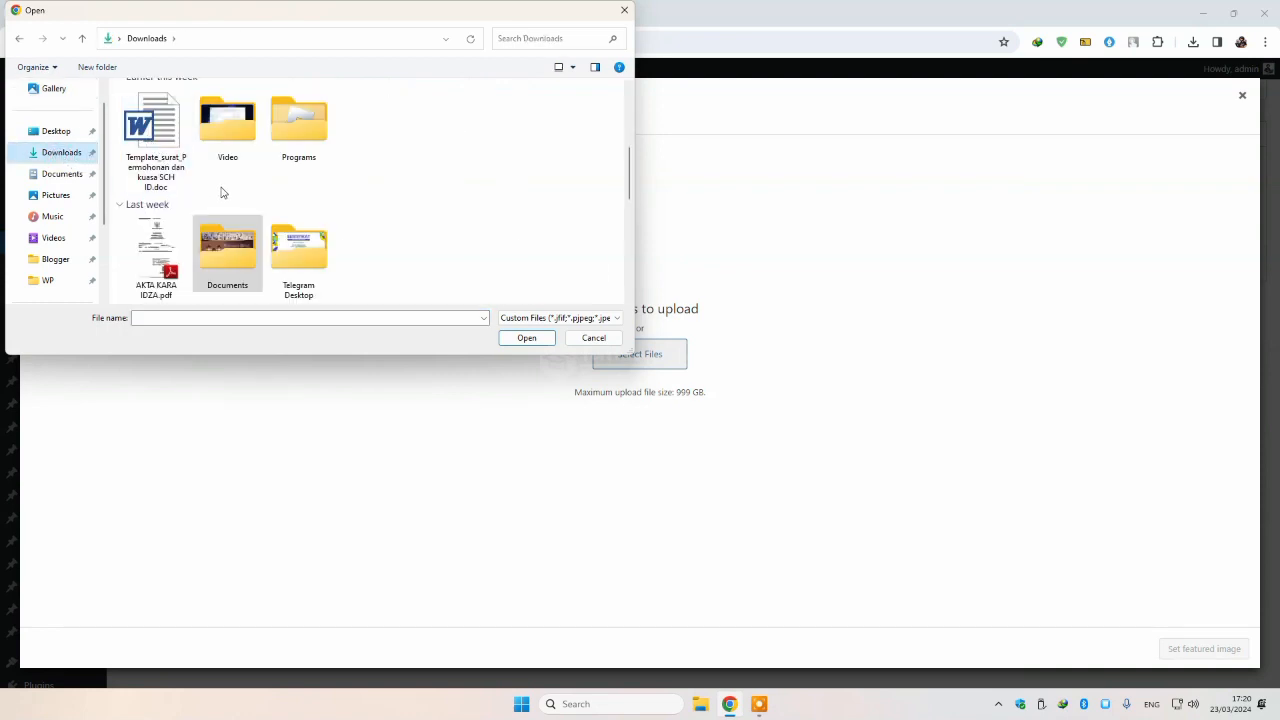
scroll(222, 192, "down", 10)
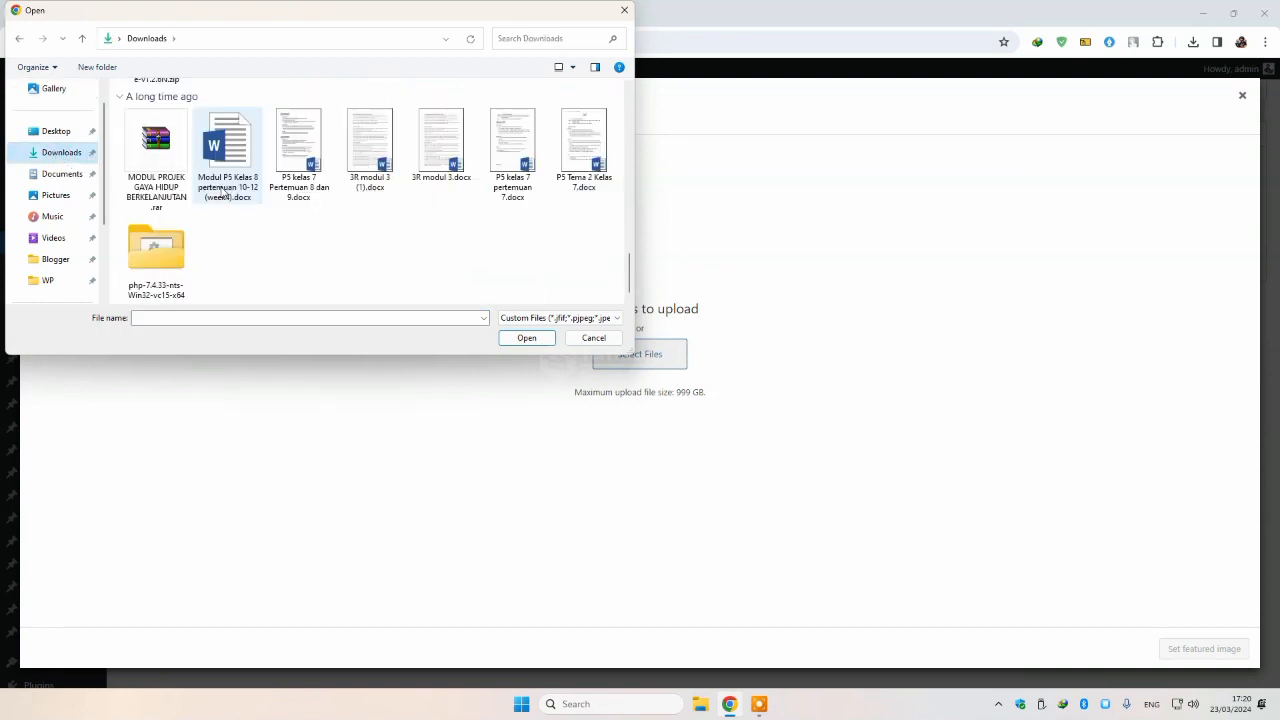
scroll(222, 192, "up", 15)
double_click(155, 150)
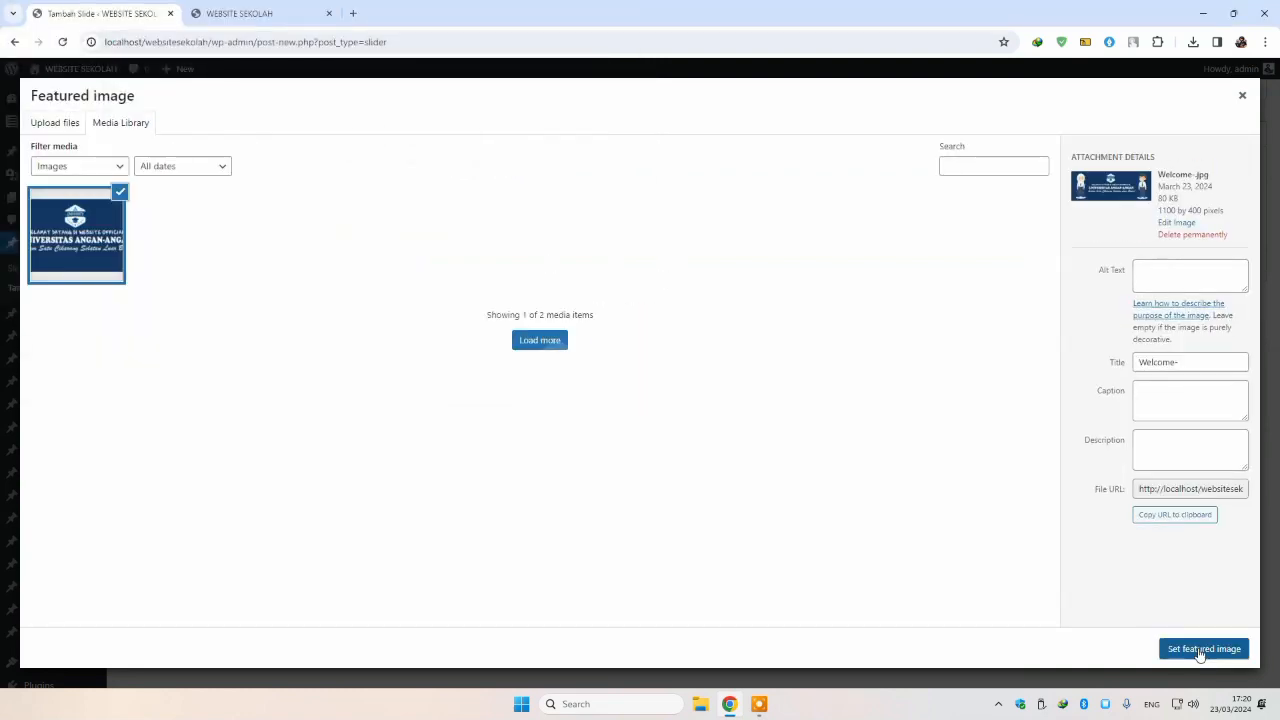
left_click(1203, 649)
Step: Publish slide 1 and confirm it appears in the homepage slider
left_click(1224, 266)
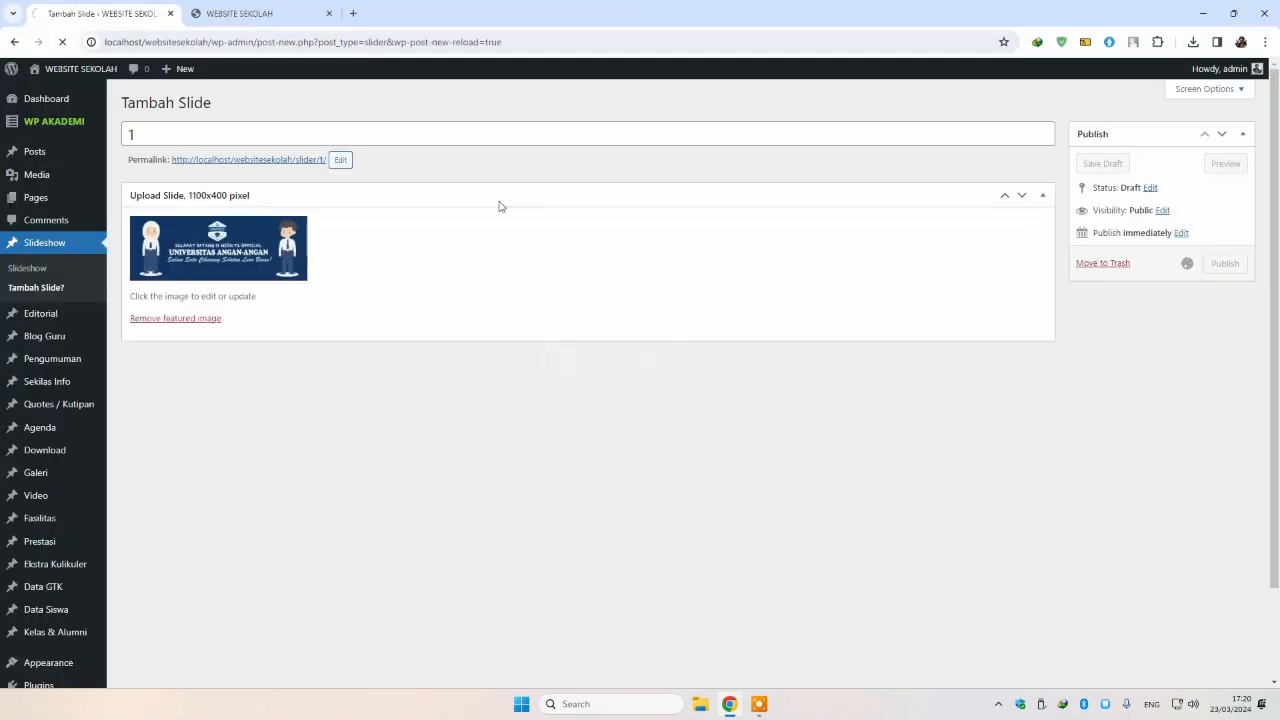
left_click(209, 10)
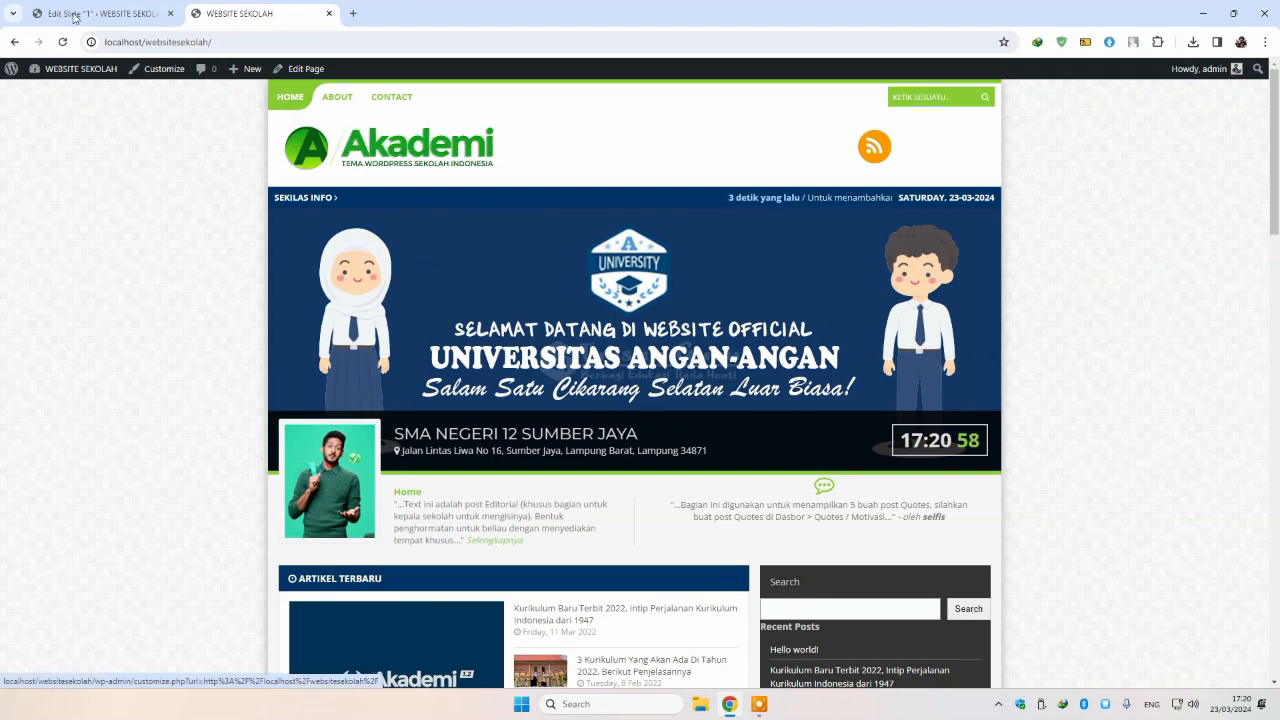
left_click(80, 14)
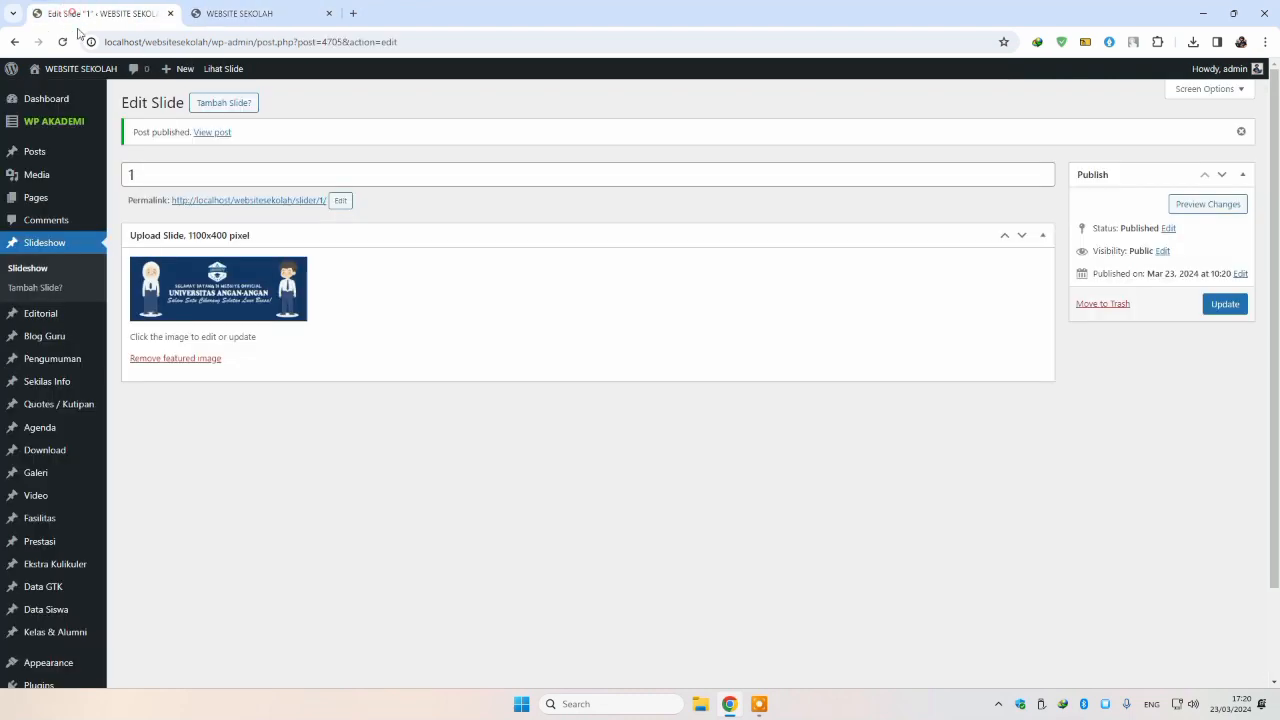
Step: In Akademi's Info Sekolah form, enter name Universitas Angan-Angan, NPSN 12345 and address Bekasi
left_click(56, 126)
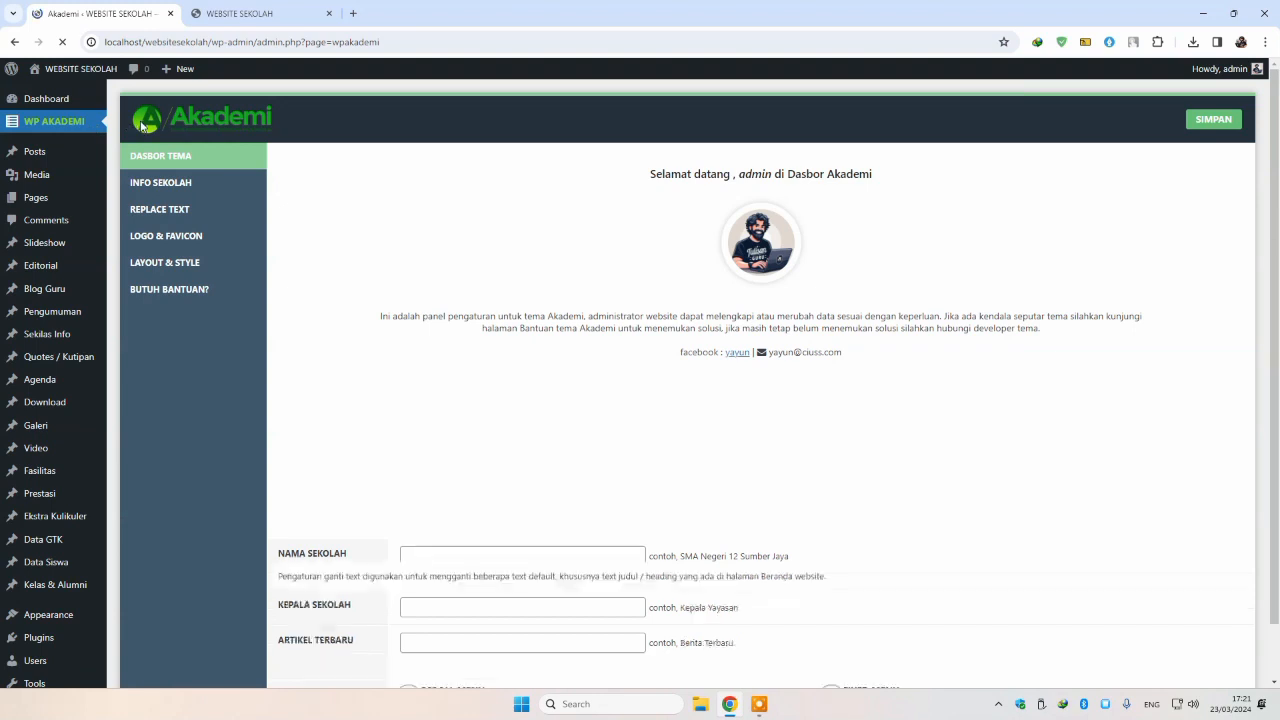
left_click(245, 186)
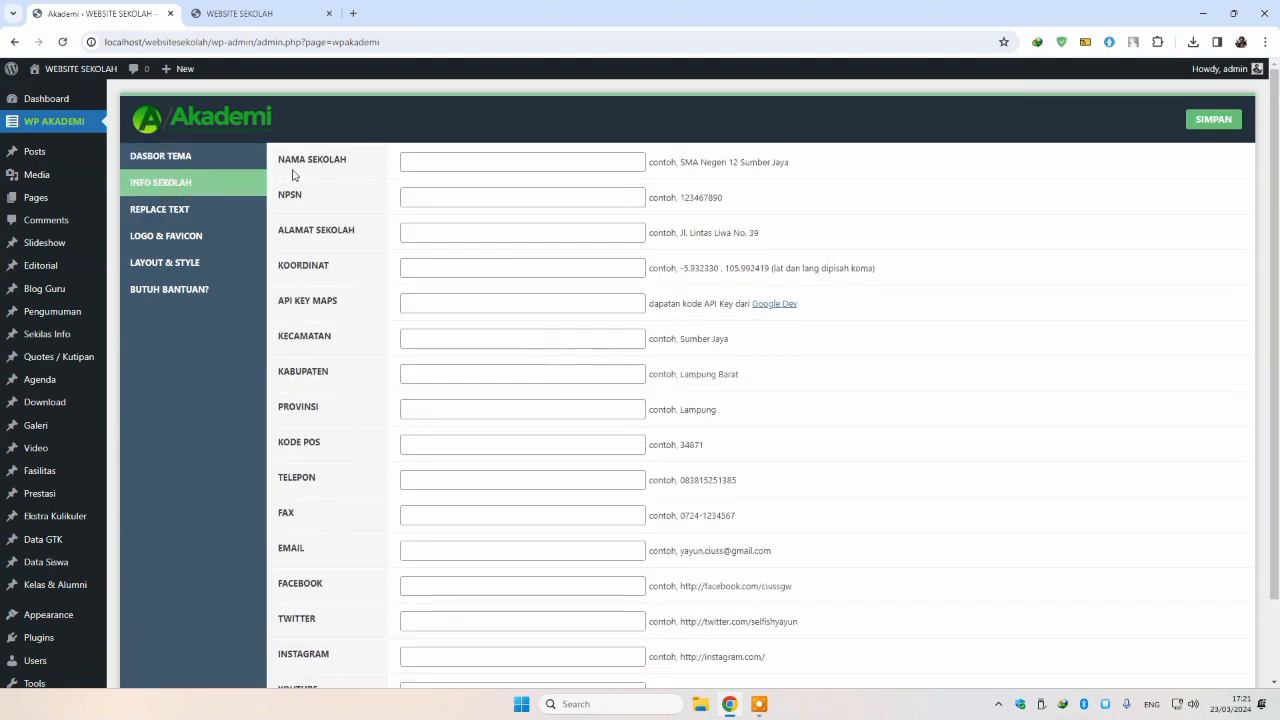
left_click(414, 156)
type("Universitas Angan-Angan")
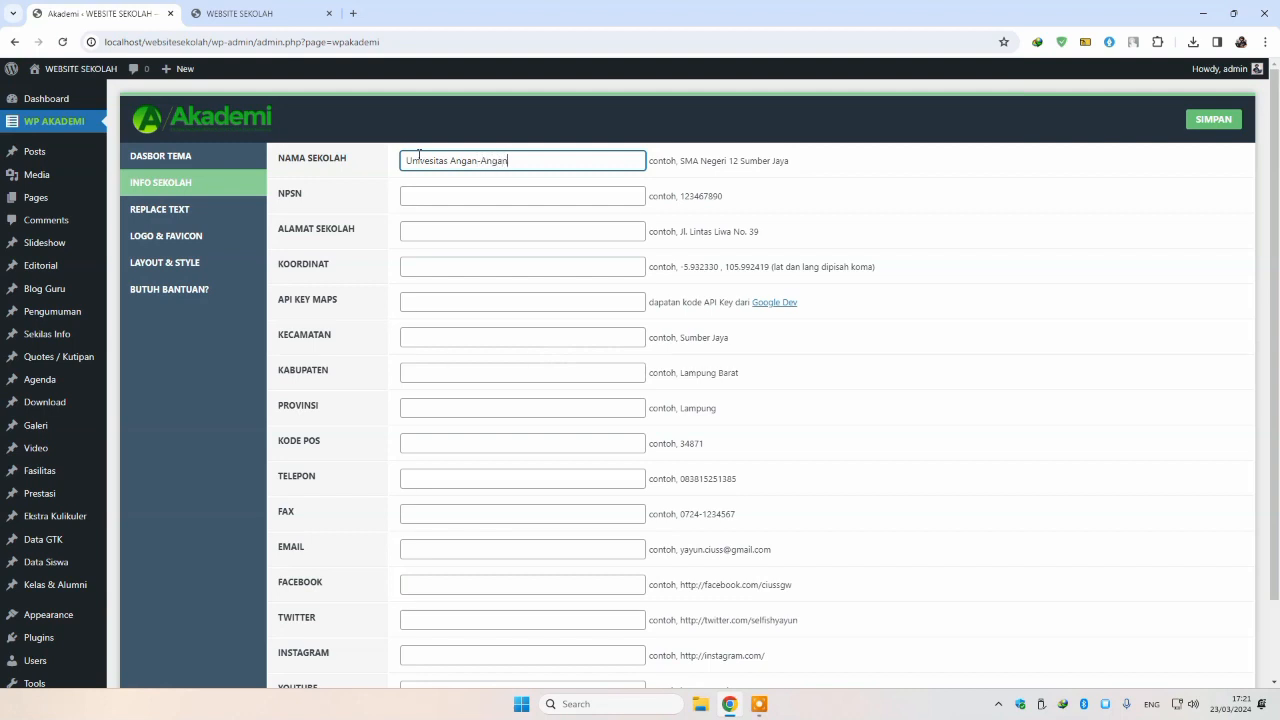
key("Tab")
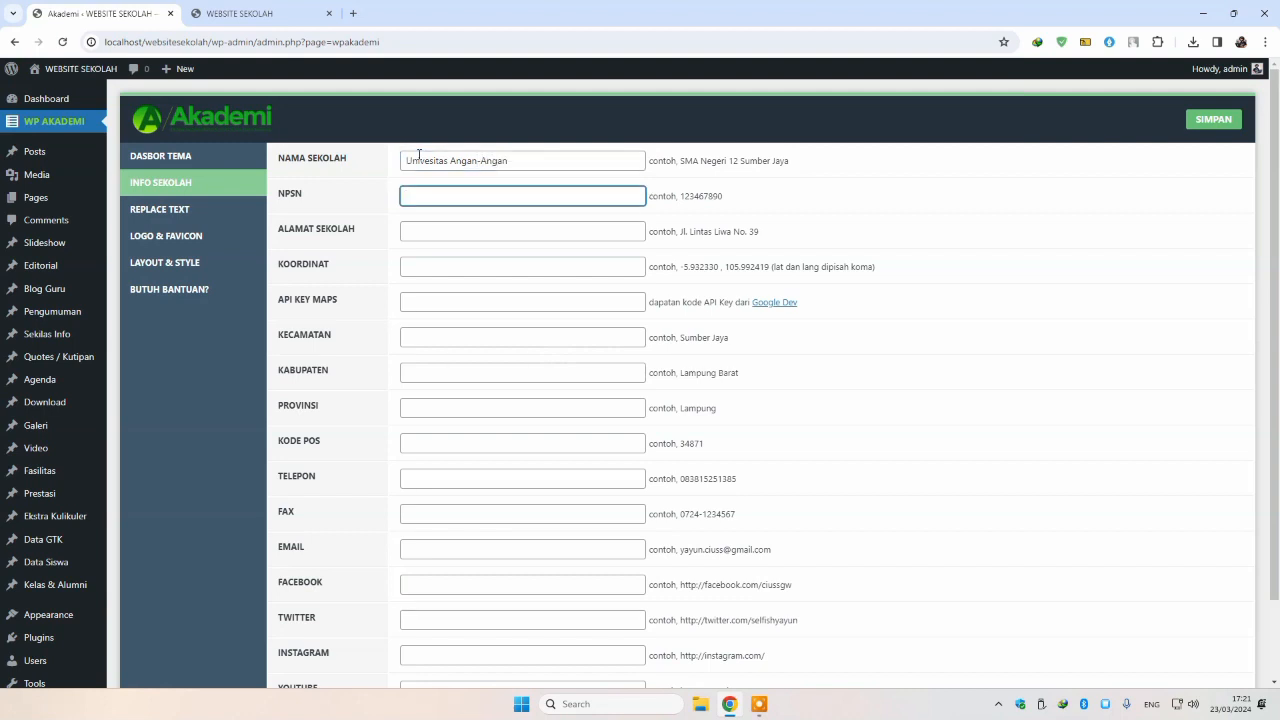
type("12345")
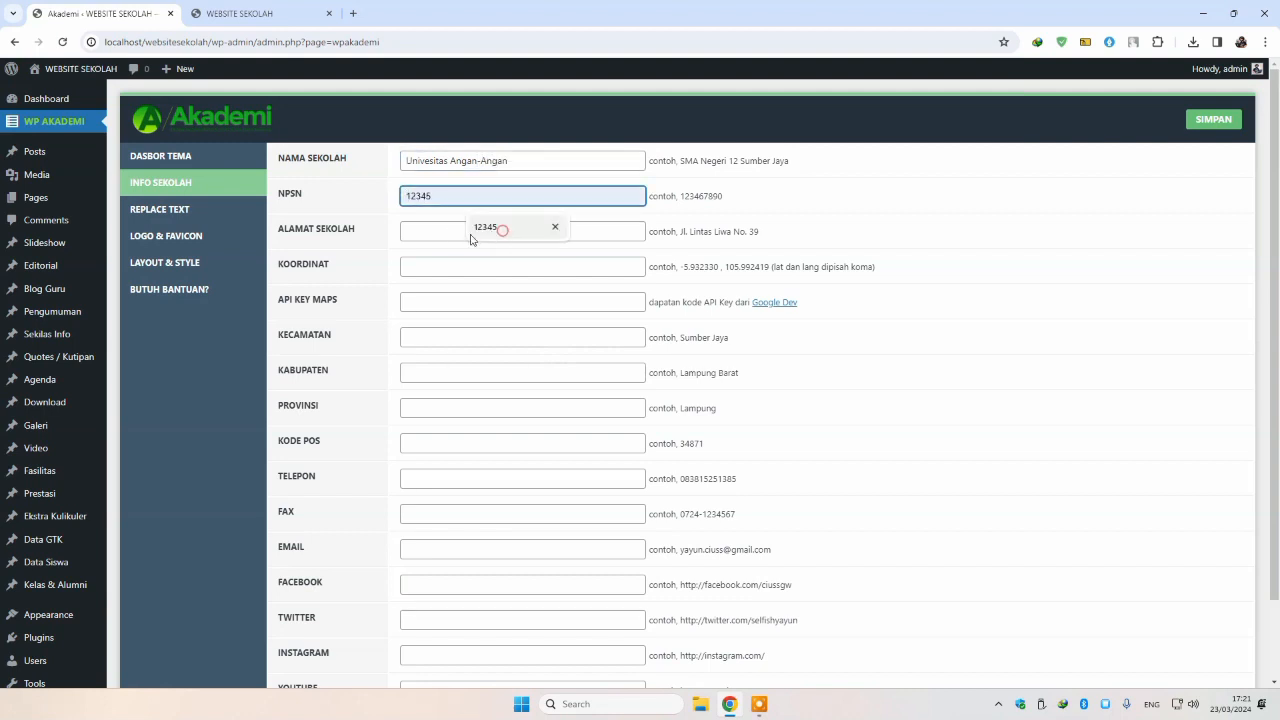
left_click(476, 229)
left_click(430, 231)
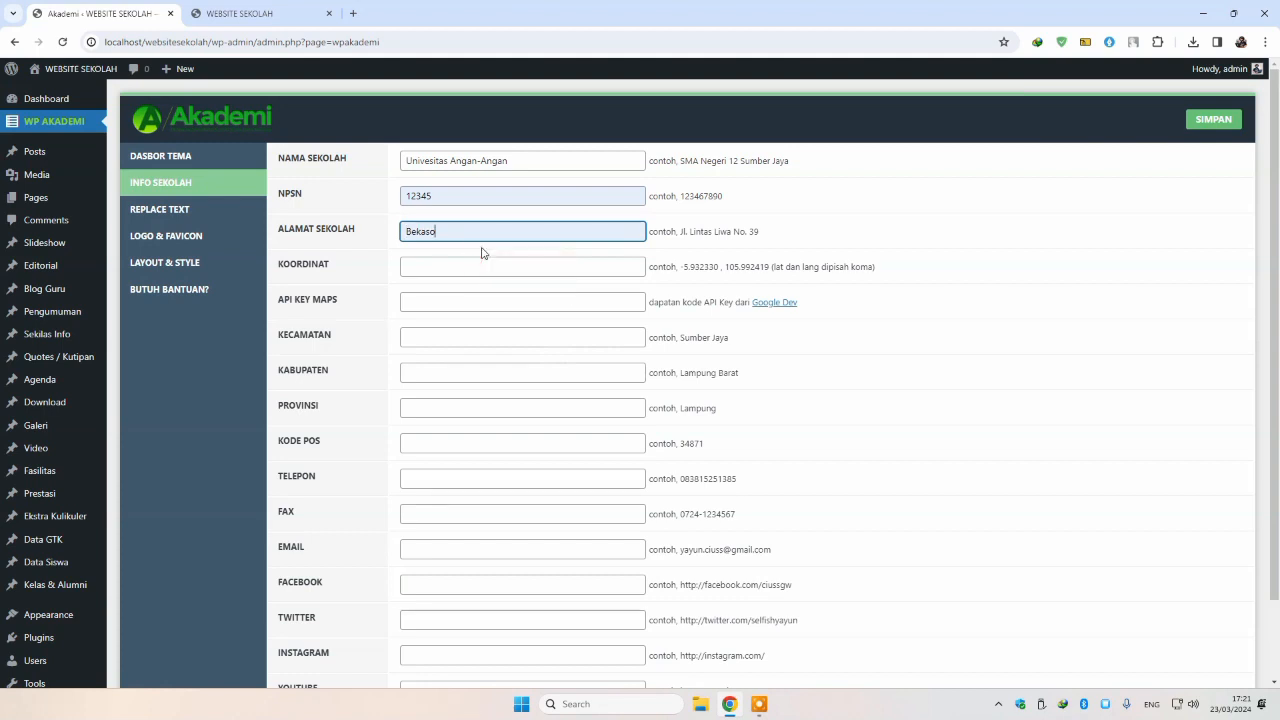
left_click(402, 268)
Step: Fill in Kecamatan, Kabupaten, province Jawa Barat, postcode 1234 and the phone number
left_click(414, 301)
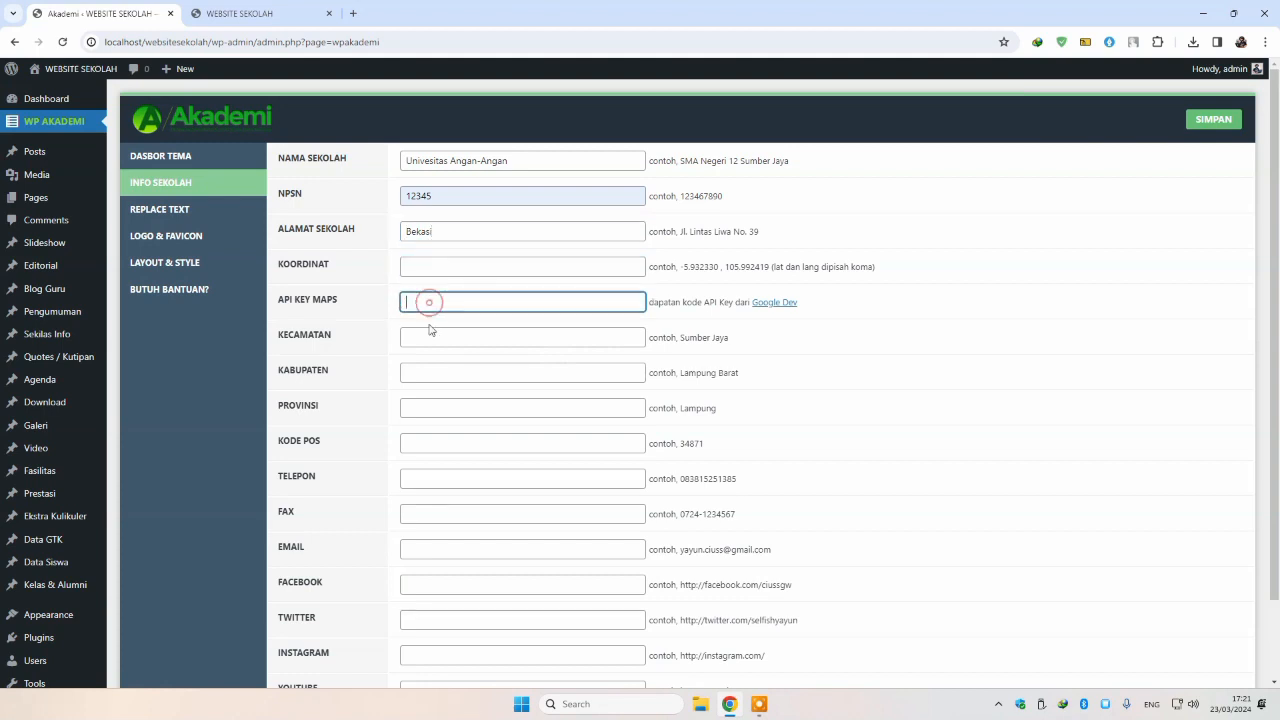
left_click(429, 333)
left_click(491, 366)
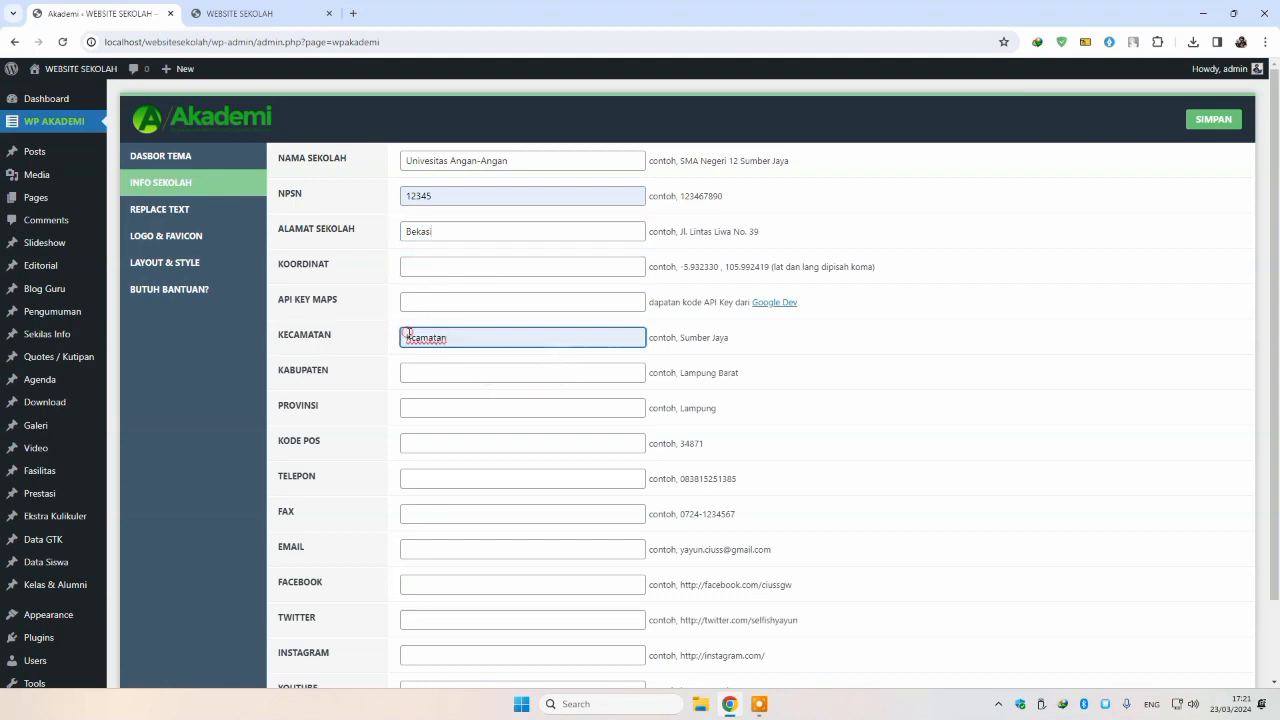
left_click(407, 338)
type("e")
left_click(418, 367)
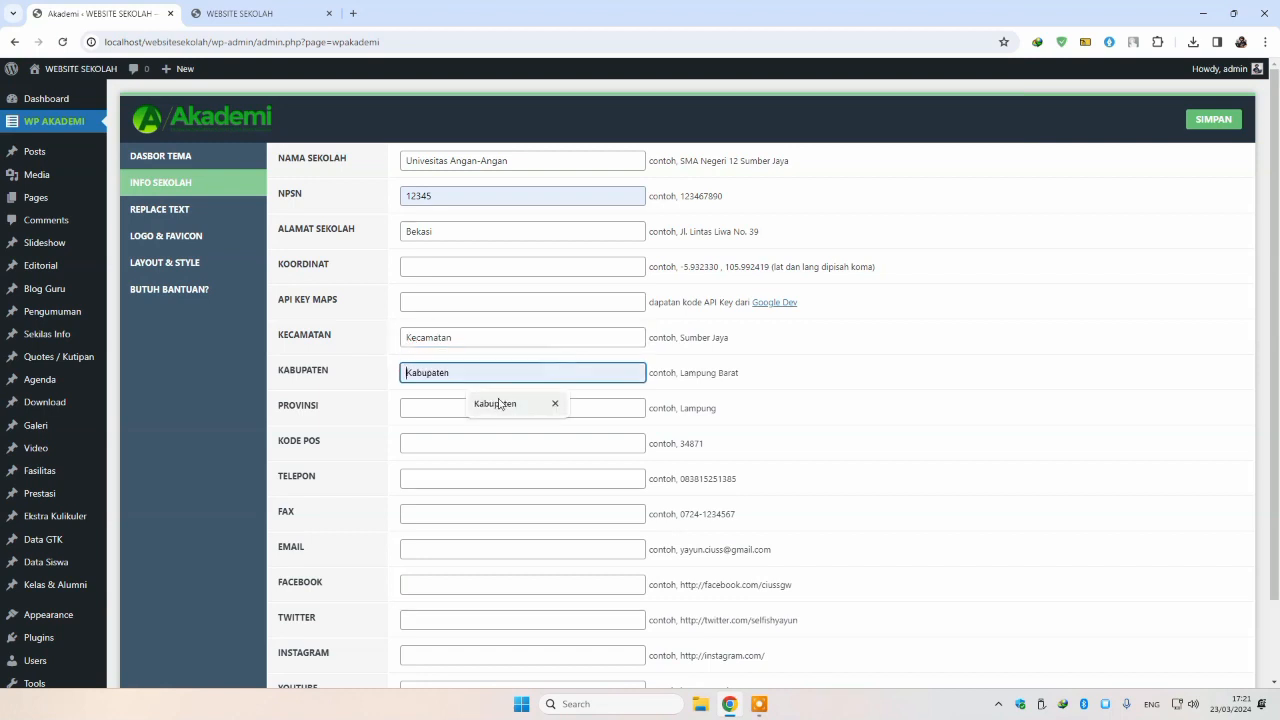
left_click(491, 403)
left_click(443, 407)
left_click(491, 439)
left_click(445, 440)
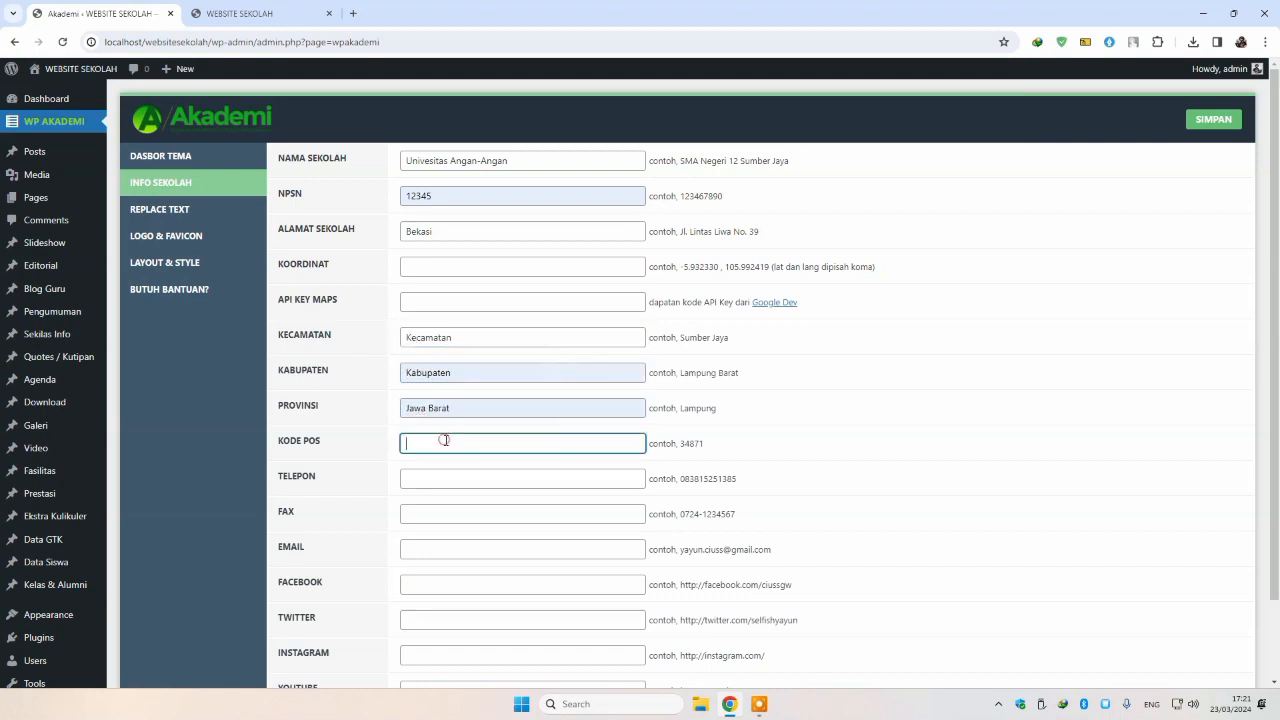
type("1234")
left_click(455, 481)
left_click(485, 511)
Step: Put a slash in the Facebook, Twitter and Instagram link fields, then glance at the front page
scroll(431, 509, "down", 2)
left_click(433, 492)
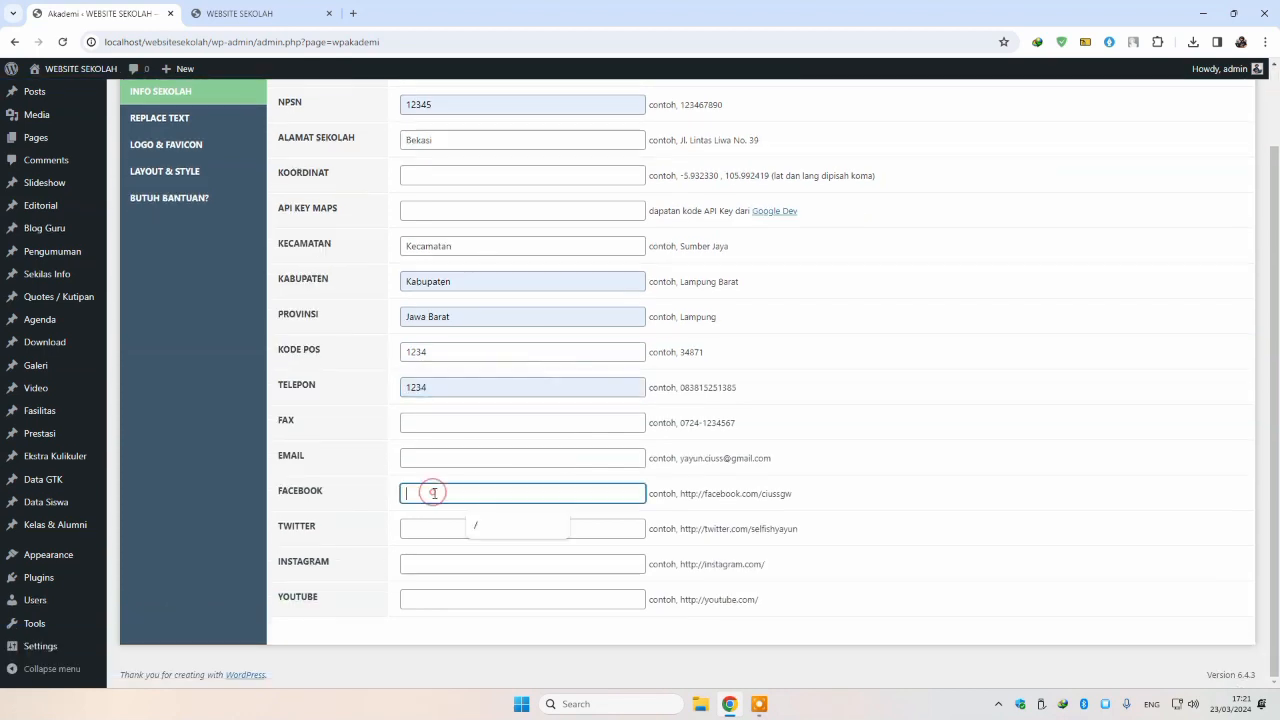
type("/")
left_click(443, 529)
type("/")
left_click(449, 564)
type("/")
left_click(449, 599)
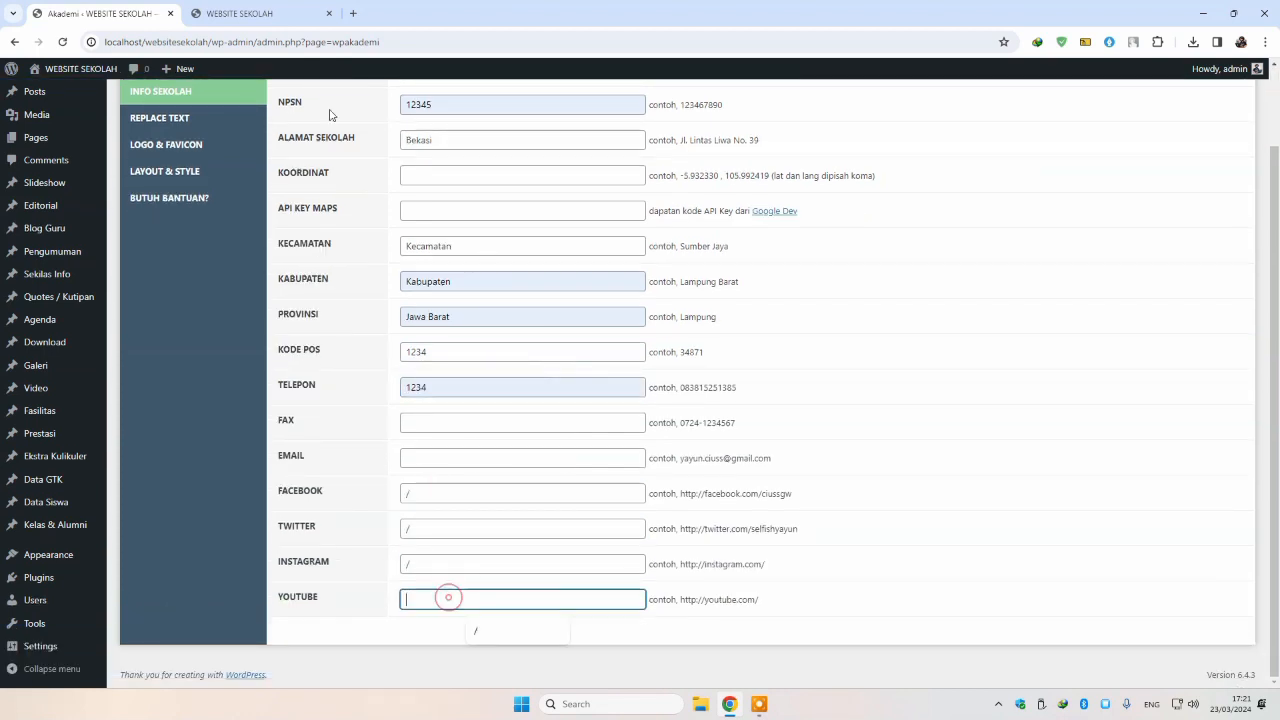
type("/")
left_click(283, 18)
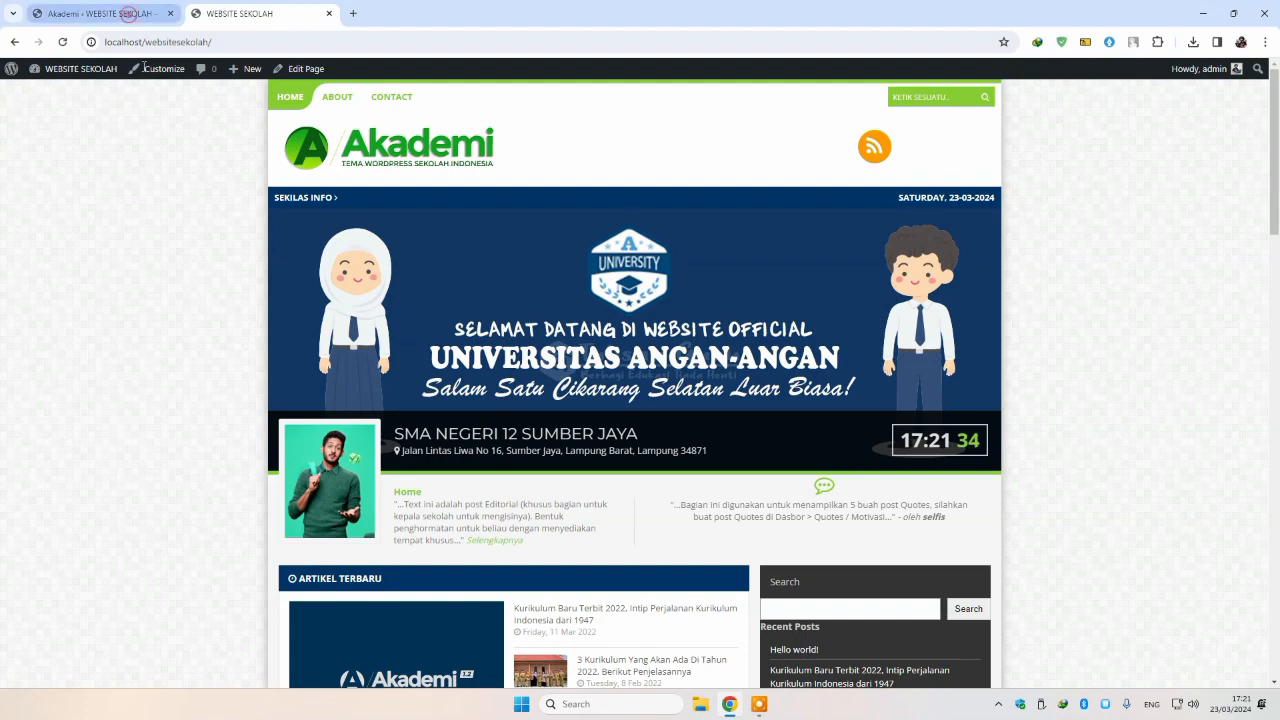
left_click(120, 14)
scroll(370, 476, "up", 2)
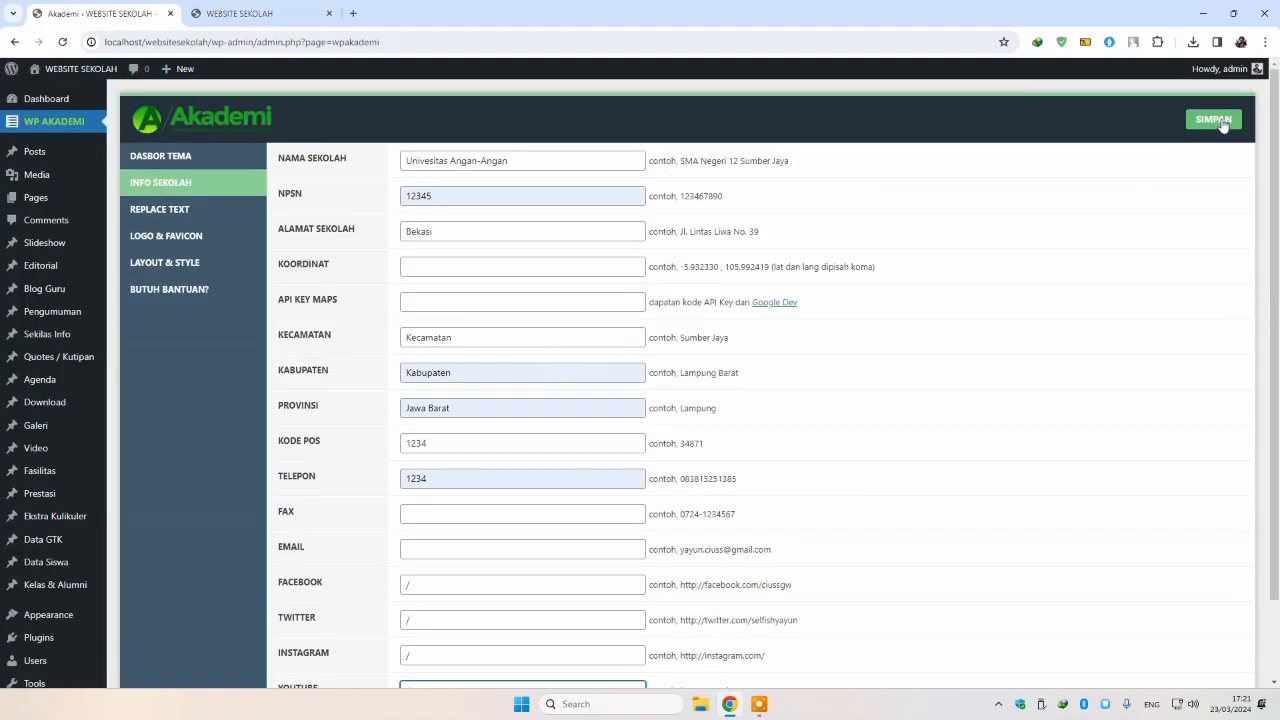
Step: Save the school info and reload the front page to confirm the name and Bekasi, Jawa Barat address
left_click(1215, 119)
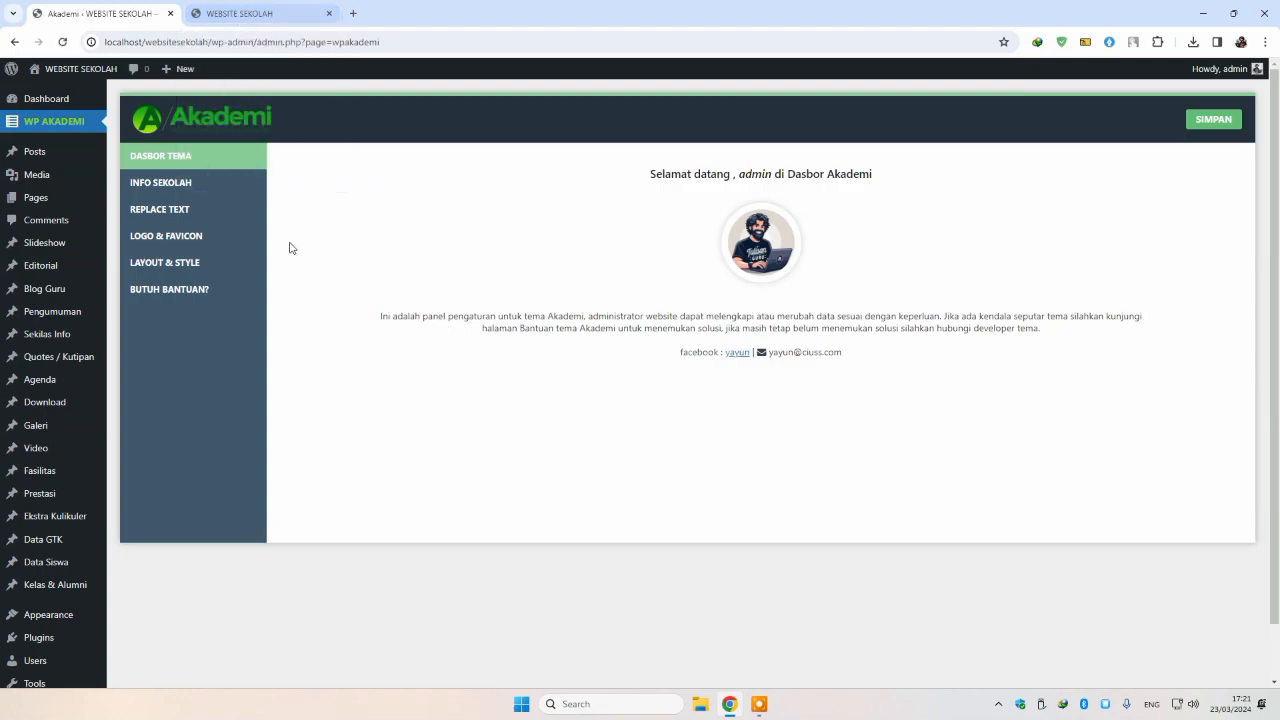
left_click(246, 18)
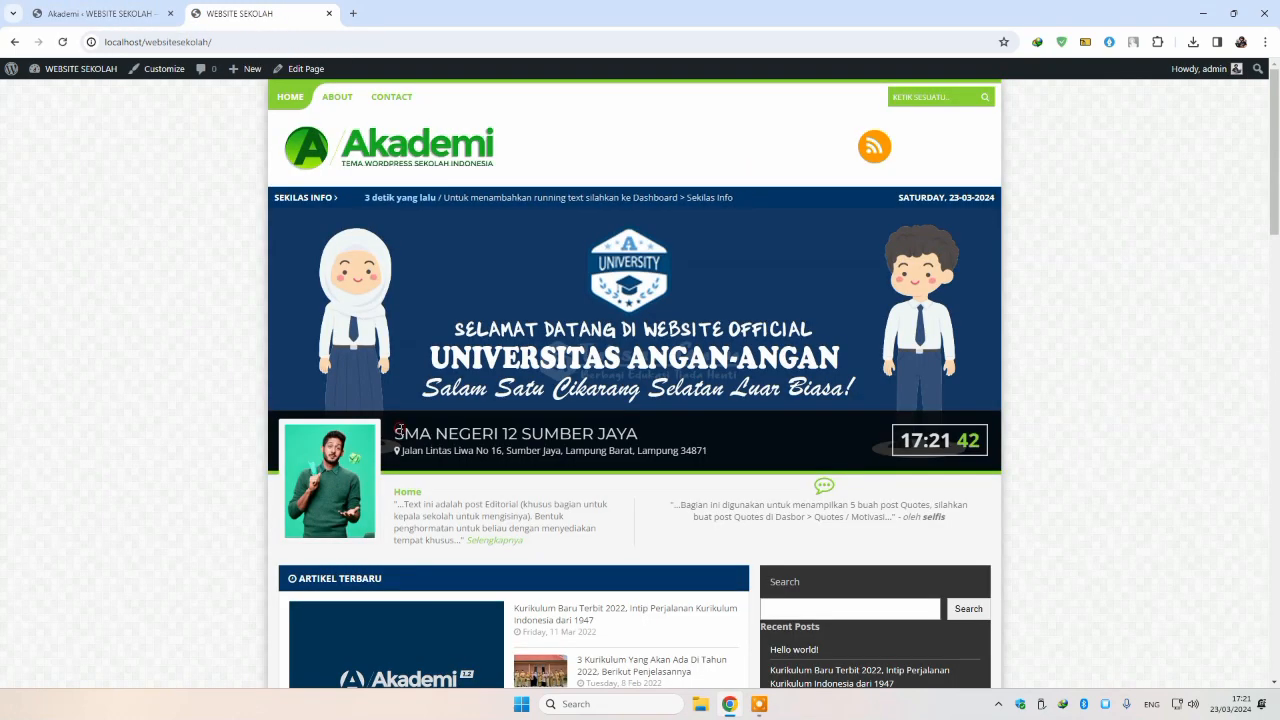
left_click(63, 42)
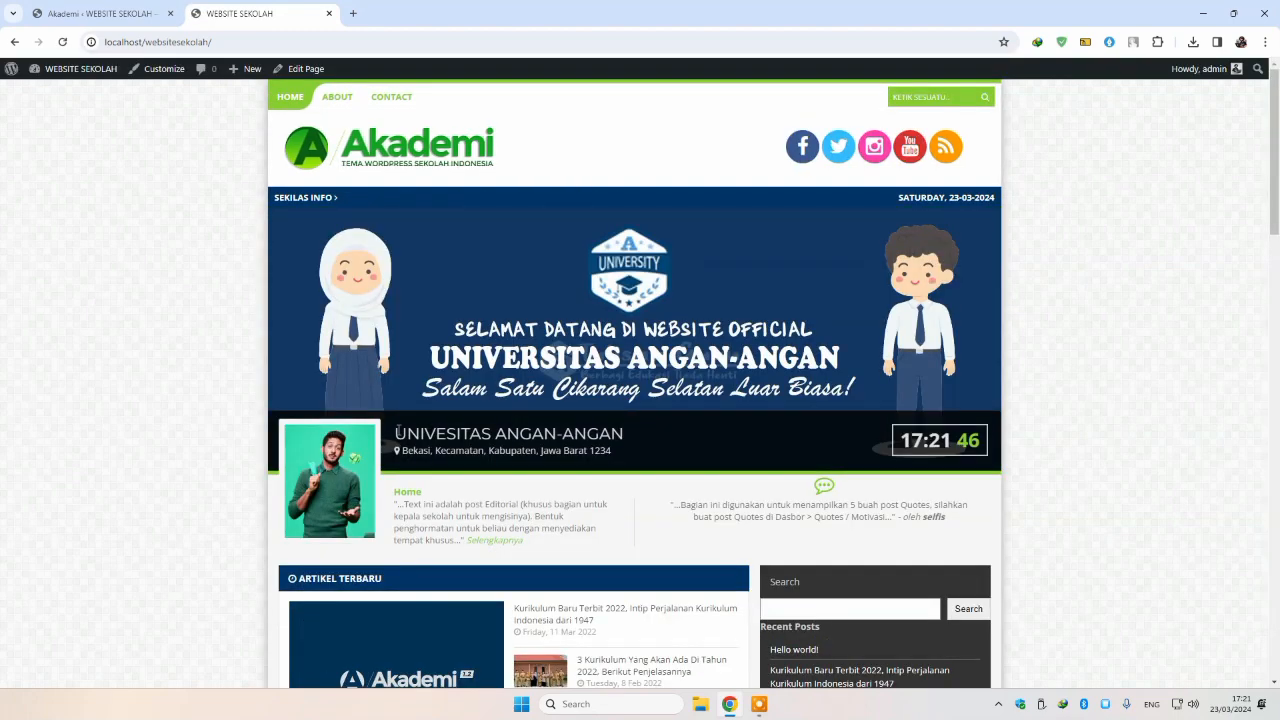
left_click_drag(627, 450, 632, 452)
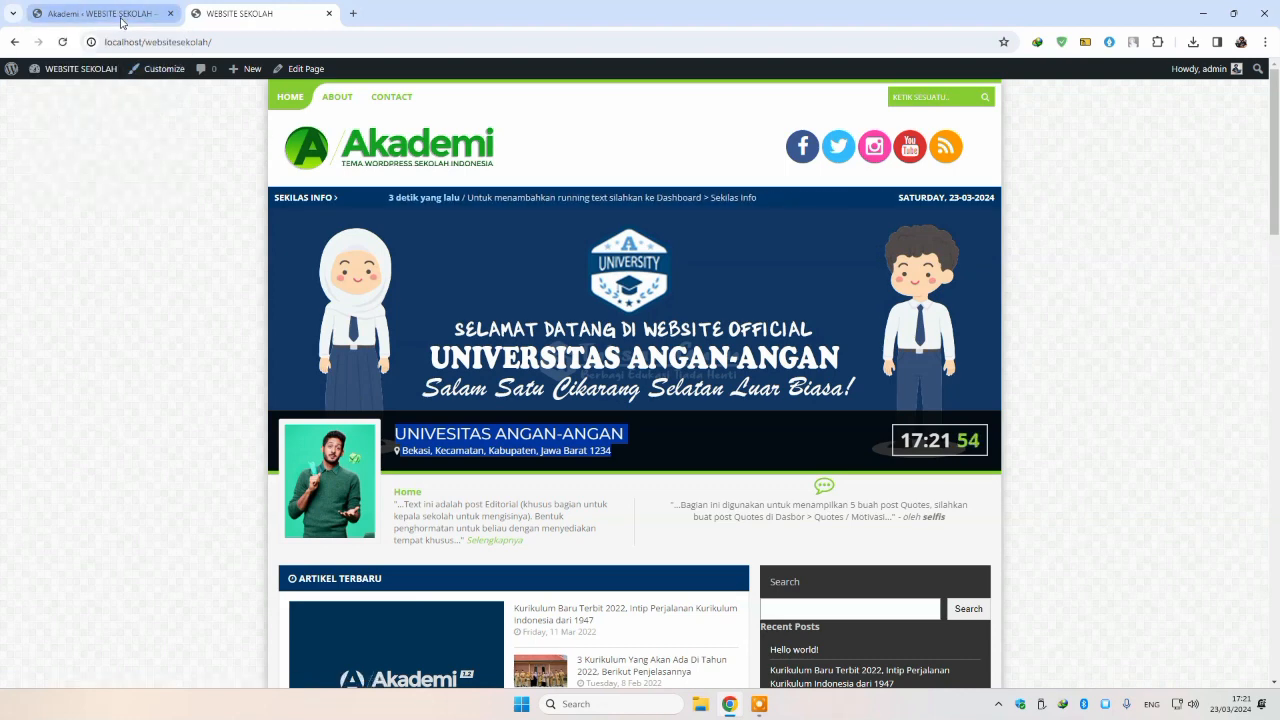
left_click(121, 14)
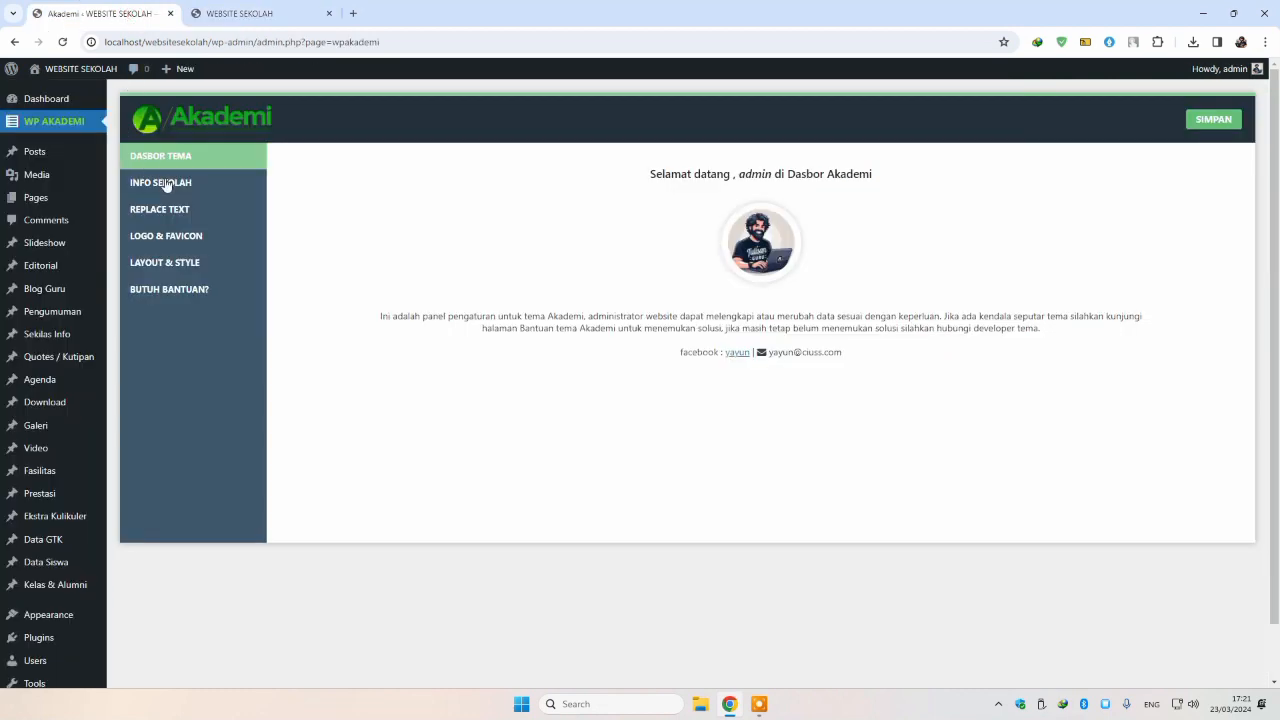
Step: Upload logo-putih.png and set it as the theme's site logo
left_click(190, 237)
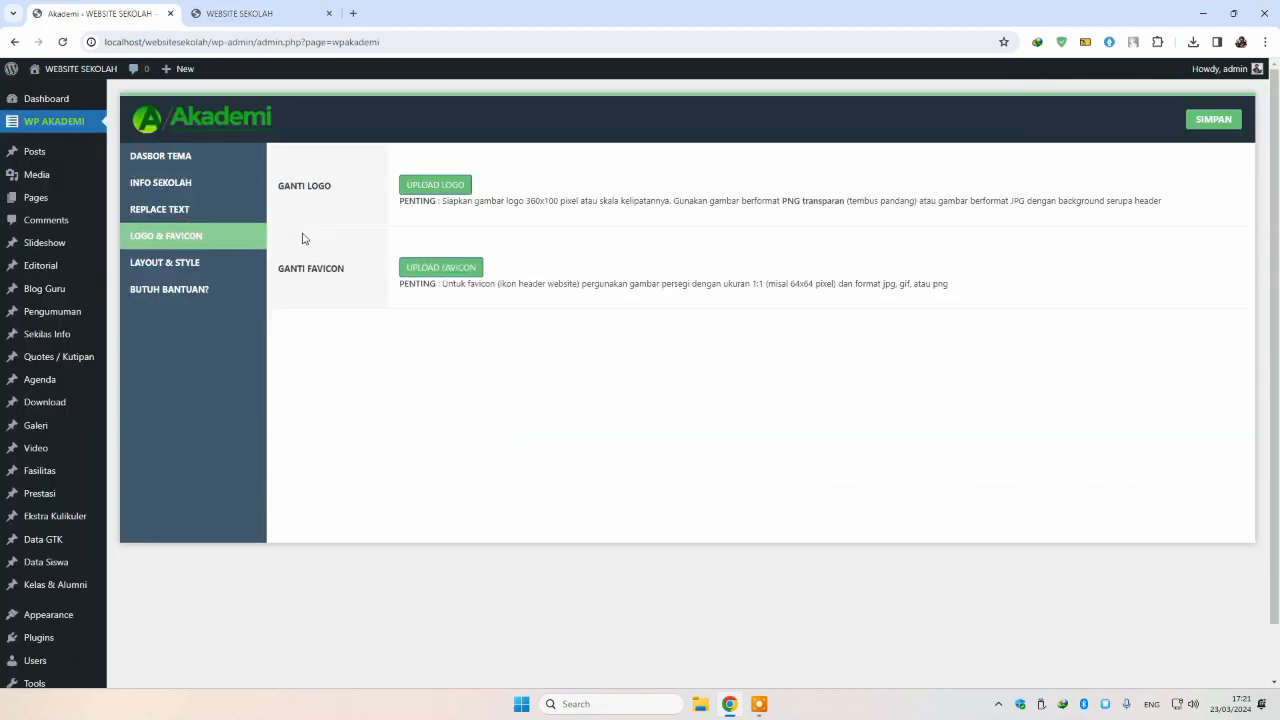
left_click(428, 189)
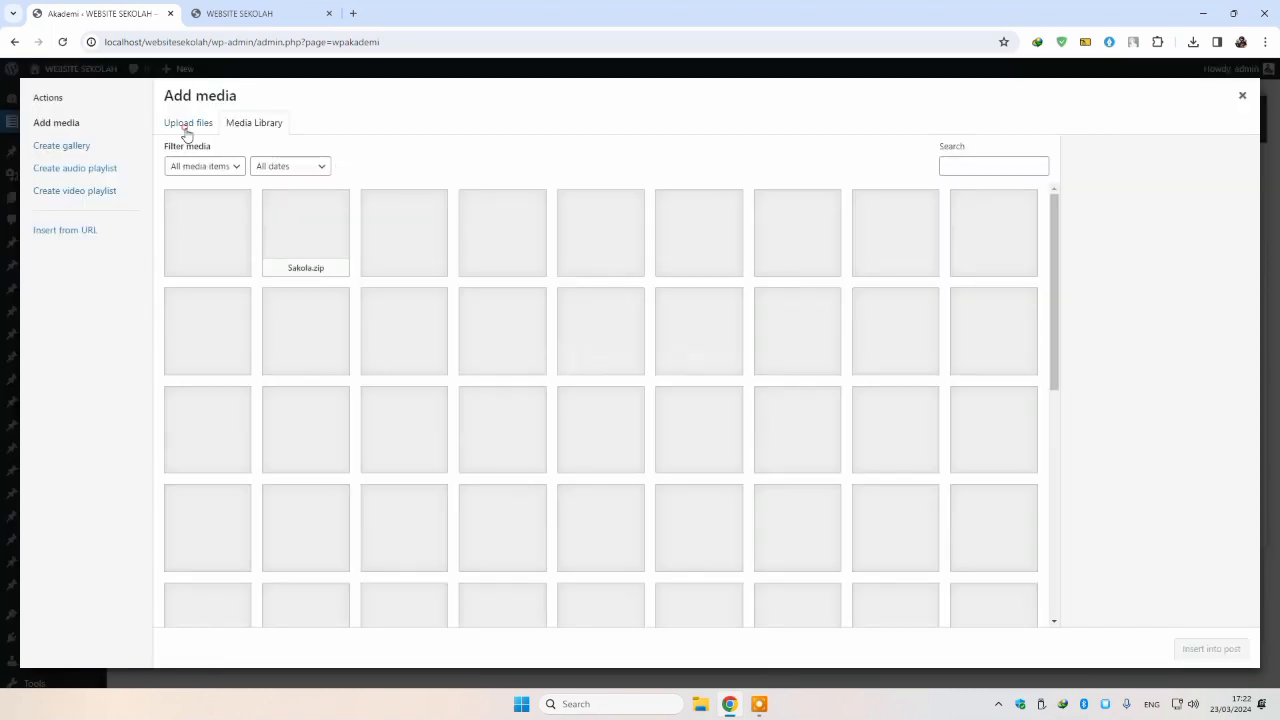
left_click(187, 123)
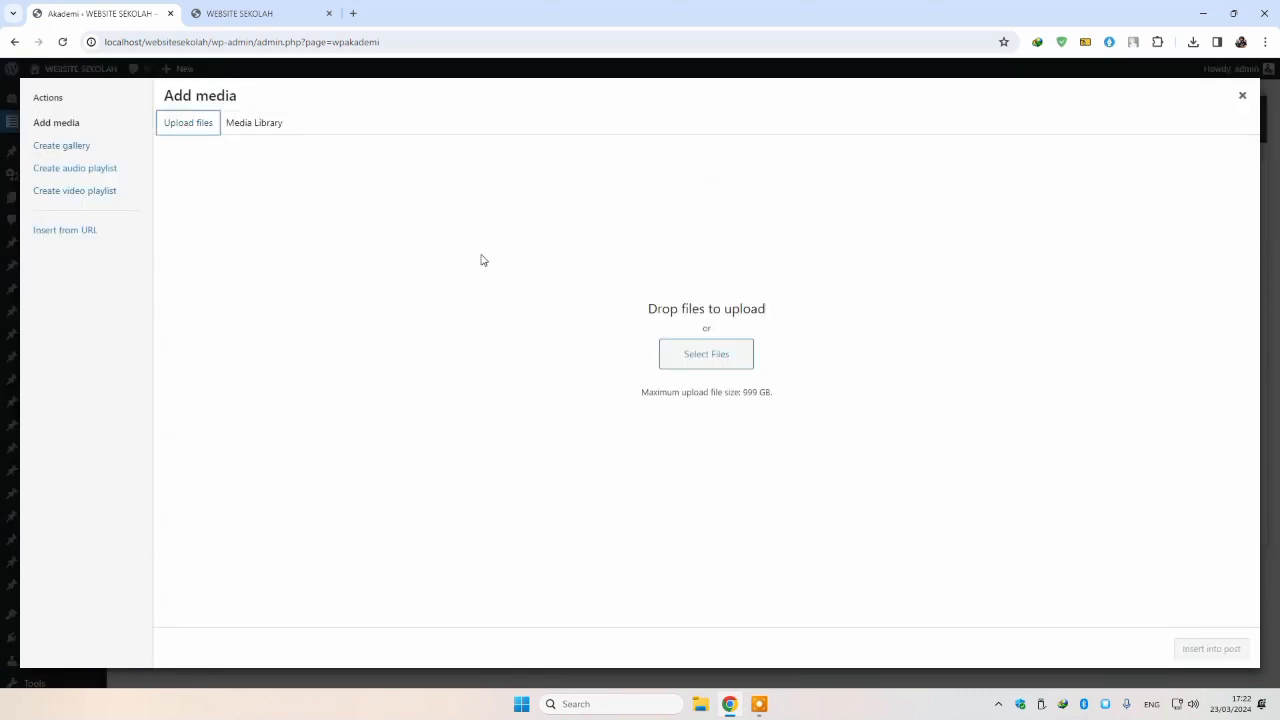
left_click(727, 365)
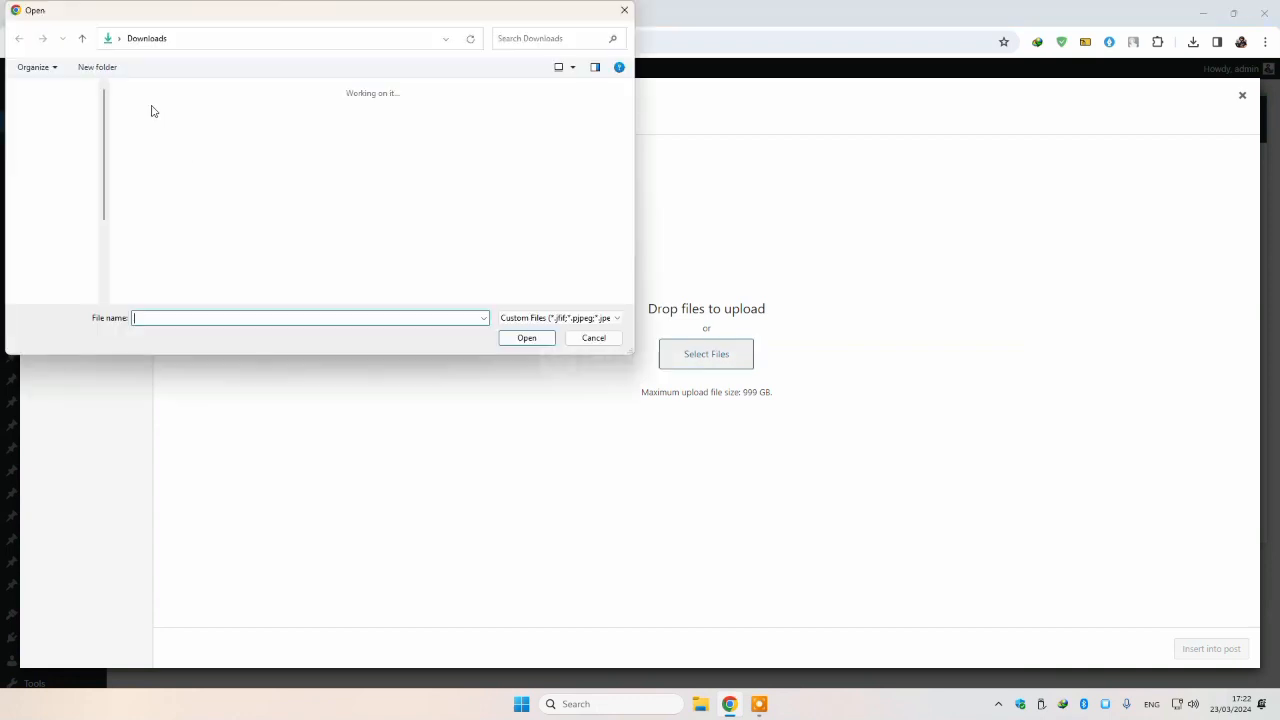
double_click(299, 142)
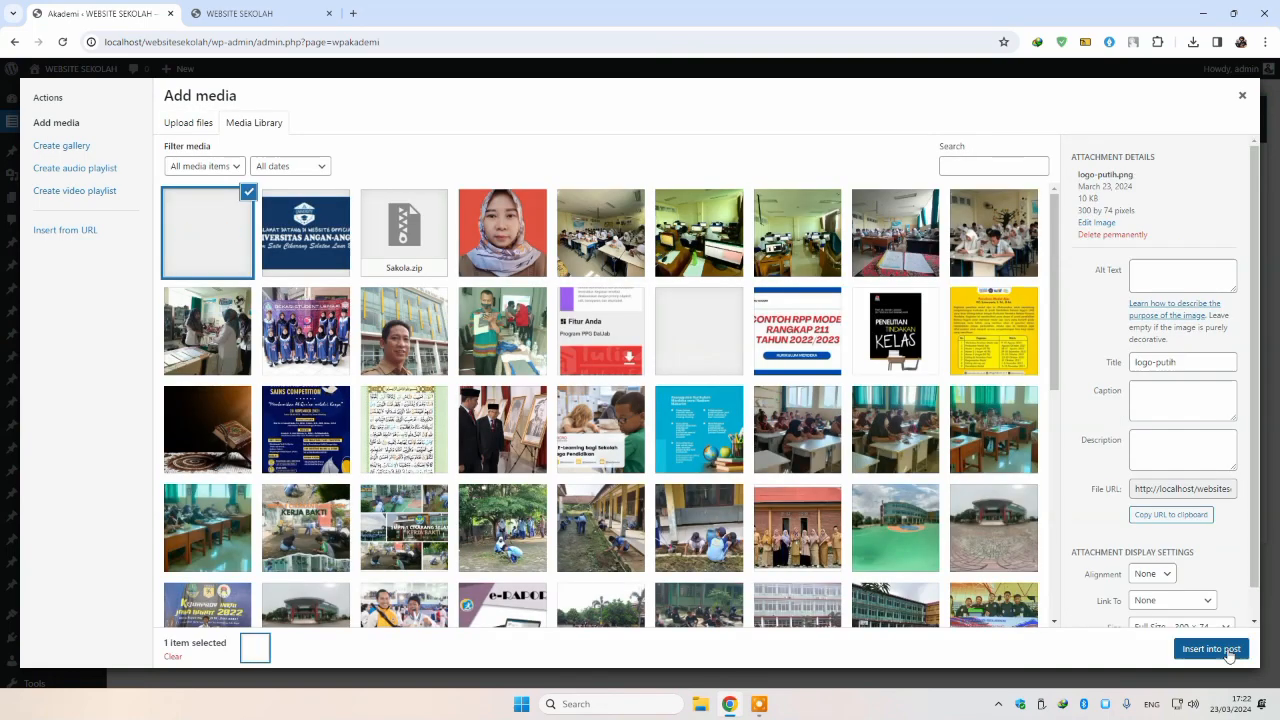
left_click(1228, 648)
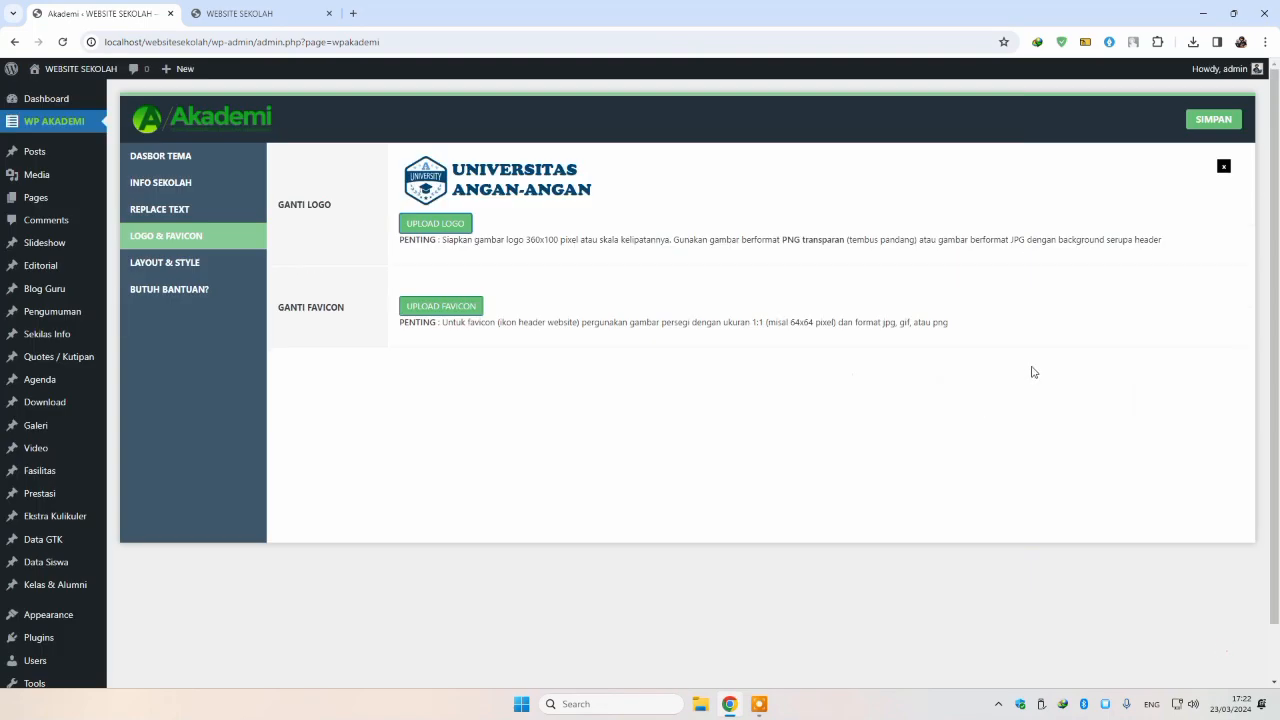
Step: Upload LOGO-CIKSEL.png and set it as the favicon
left_click(450, 307)
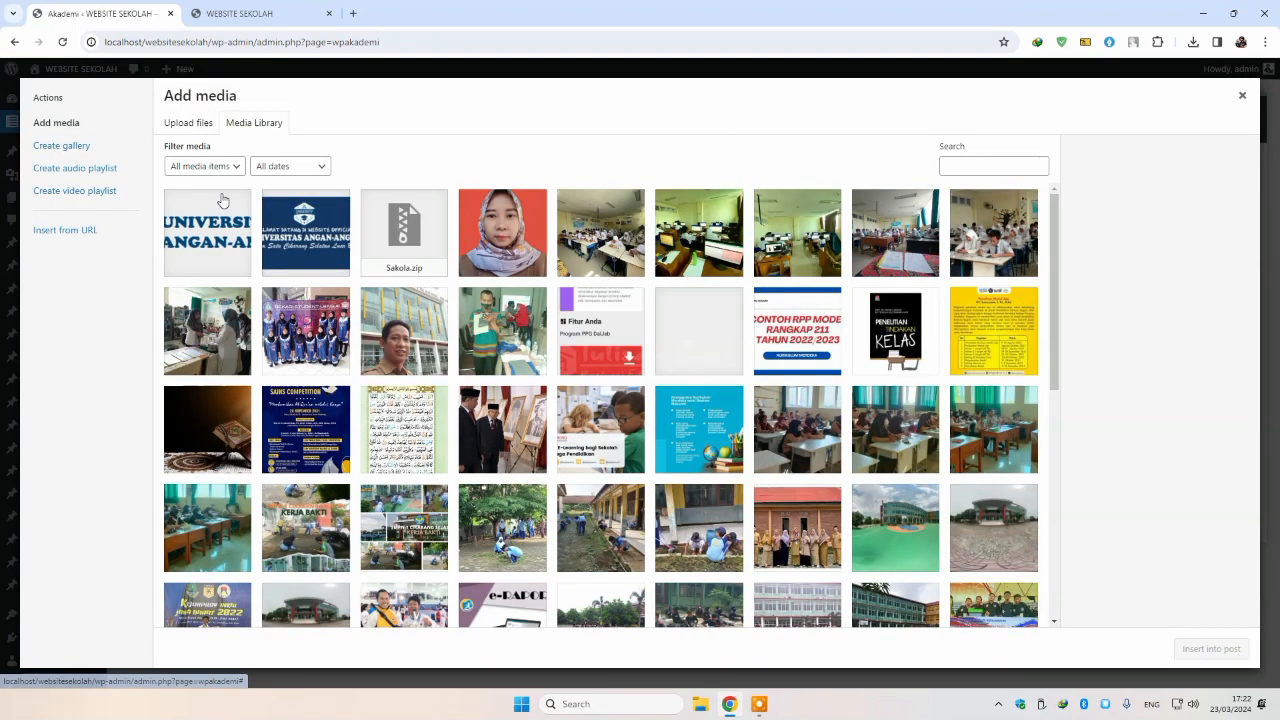
left_click(186, 124)
left_click(710, 356)
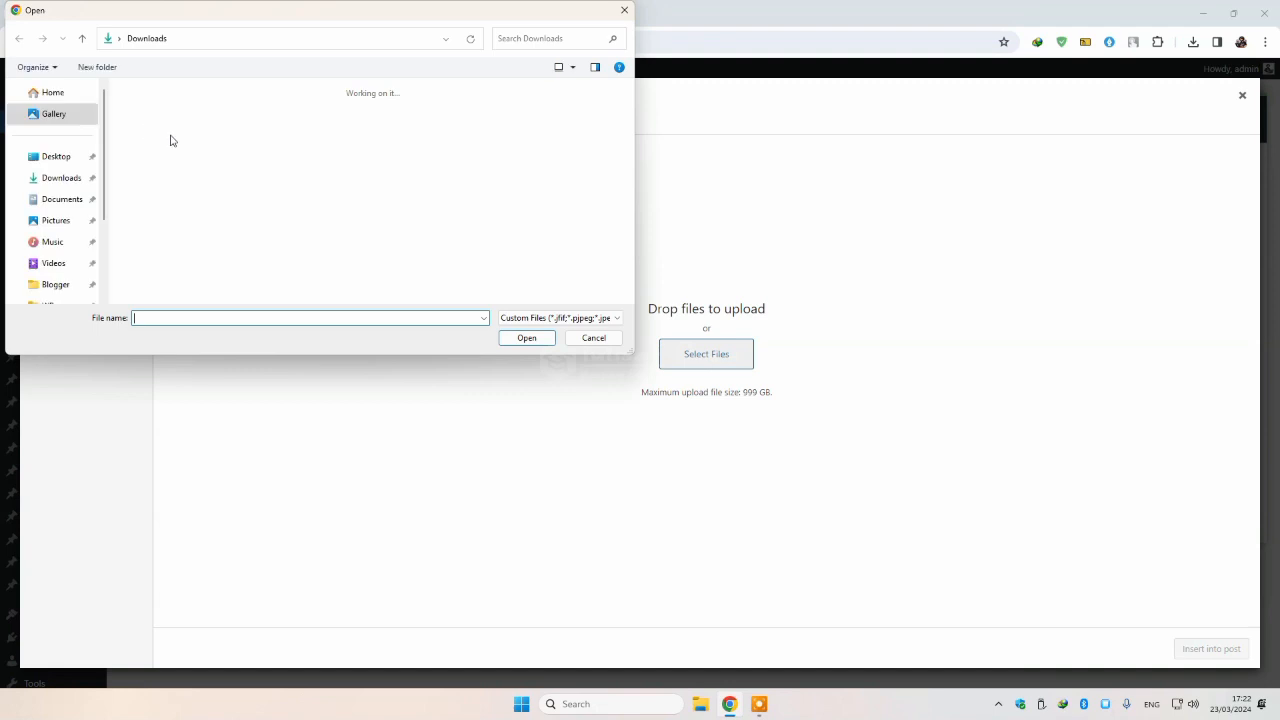
double_click(217, 148)
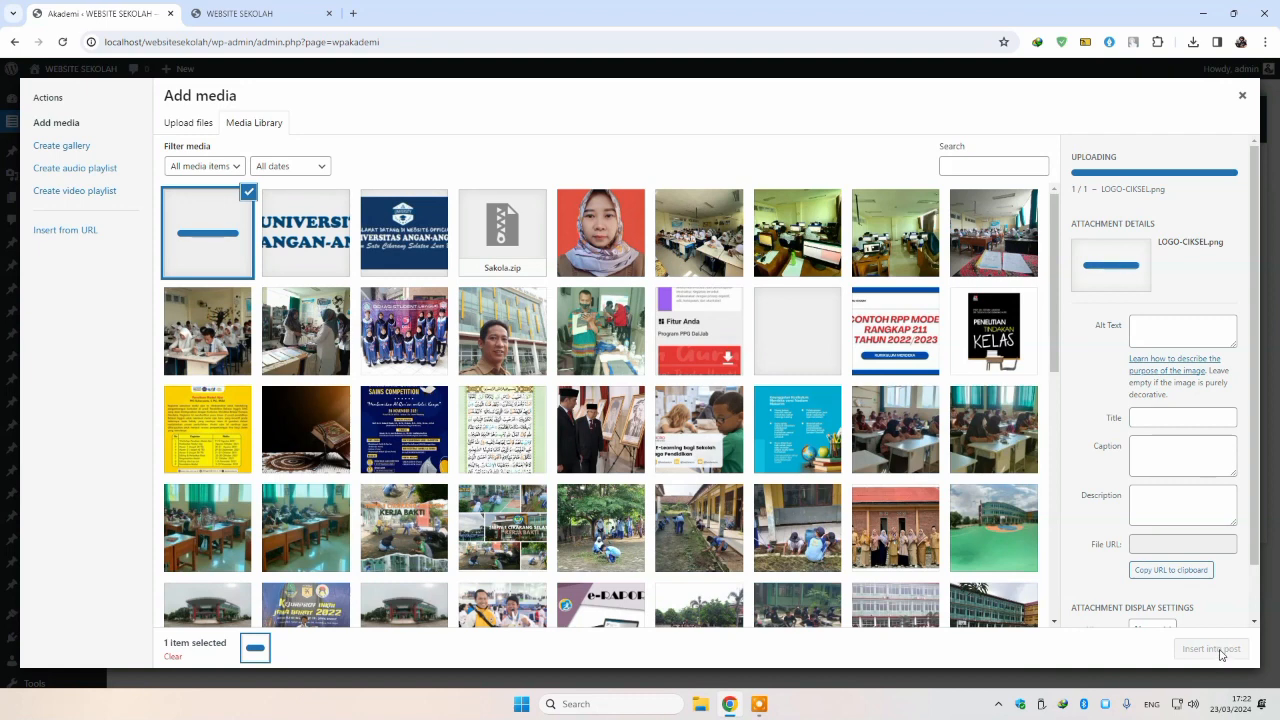
left_click(1217, 650)
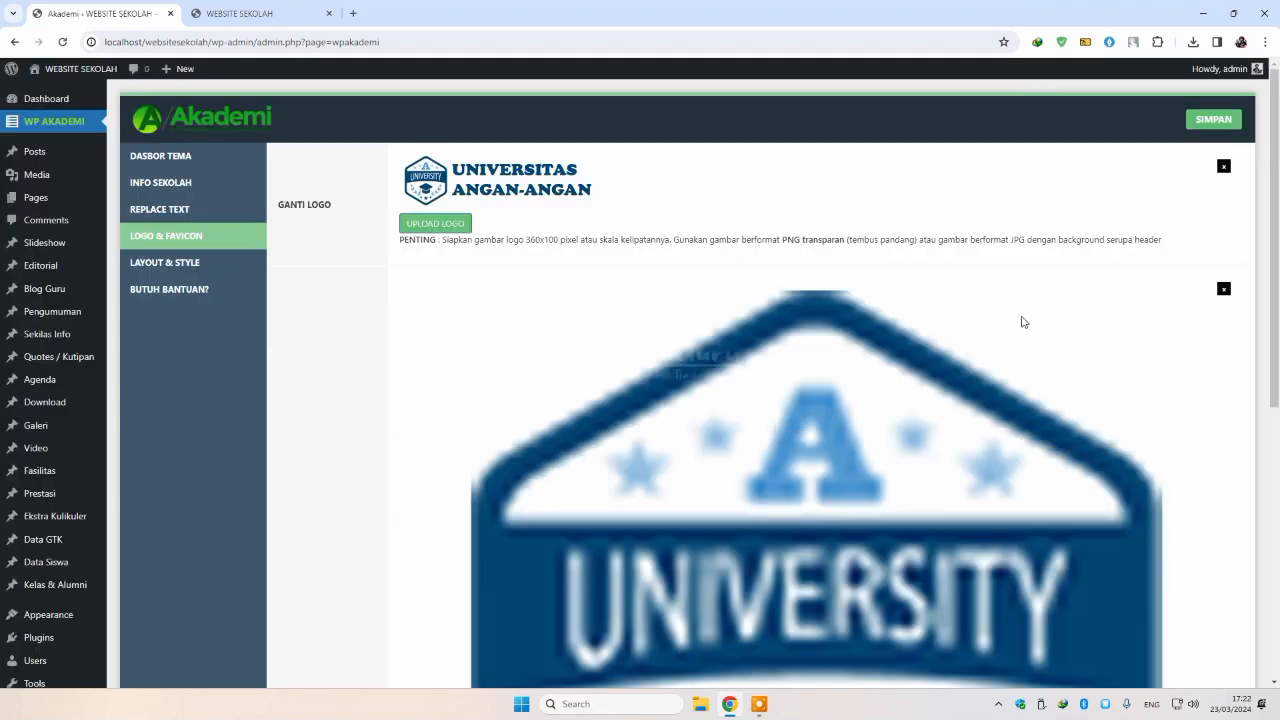
scroll(1061, 293, "down", 3)
scroll(1151, 143, "up", 3)
Step: Save the logo settings and reload the front page to see the new header logo
left_click(1214, 120)
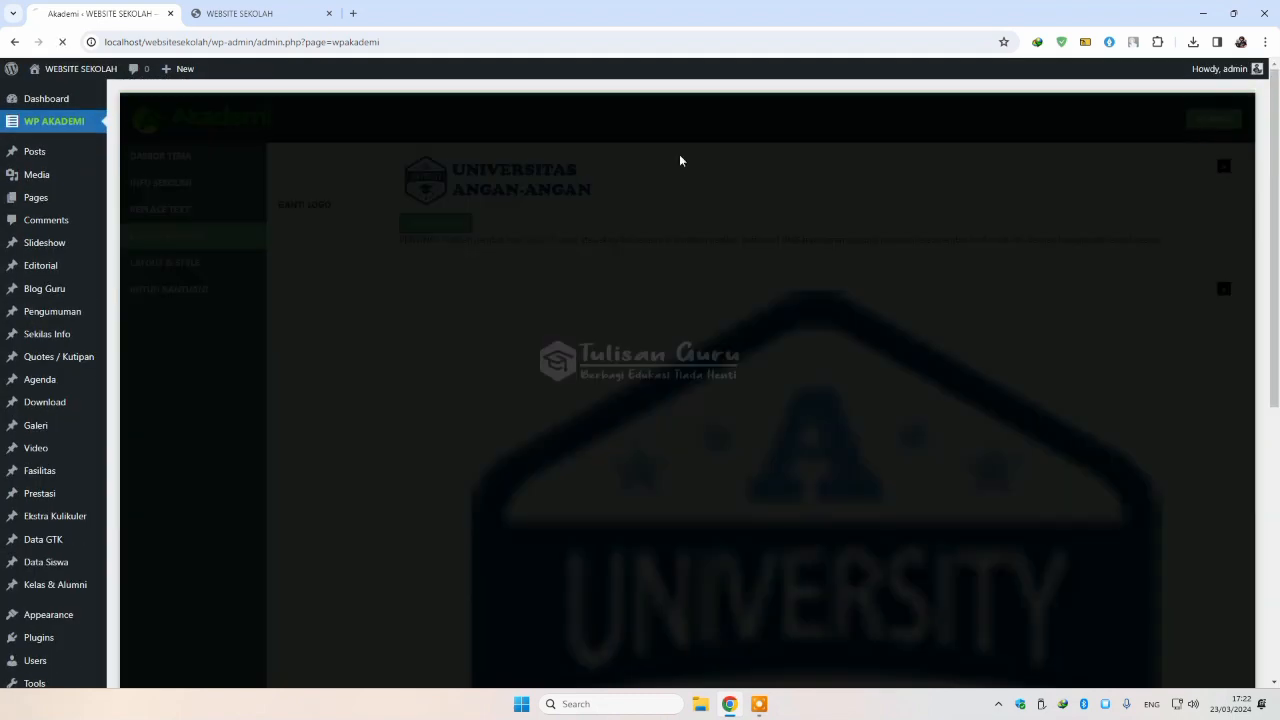
left_click(255, 14)
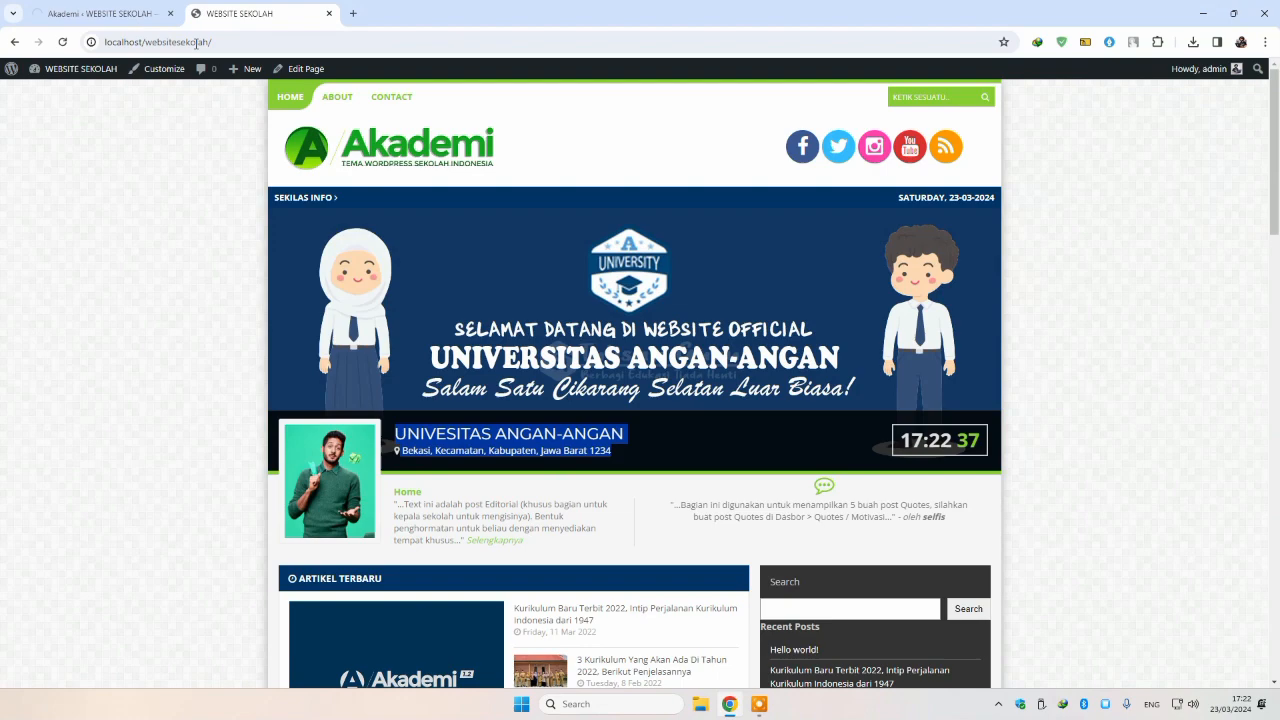
left_click(64, 42)
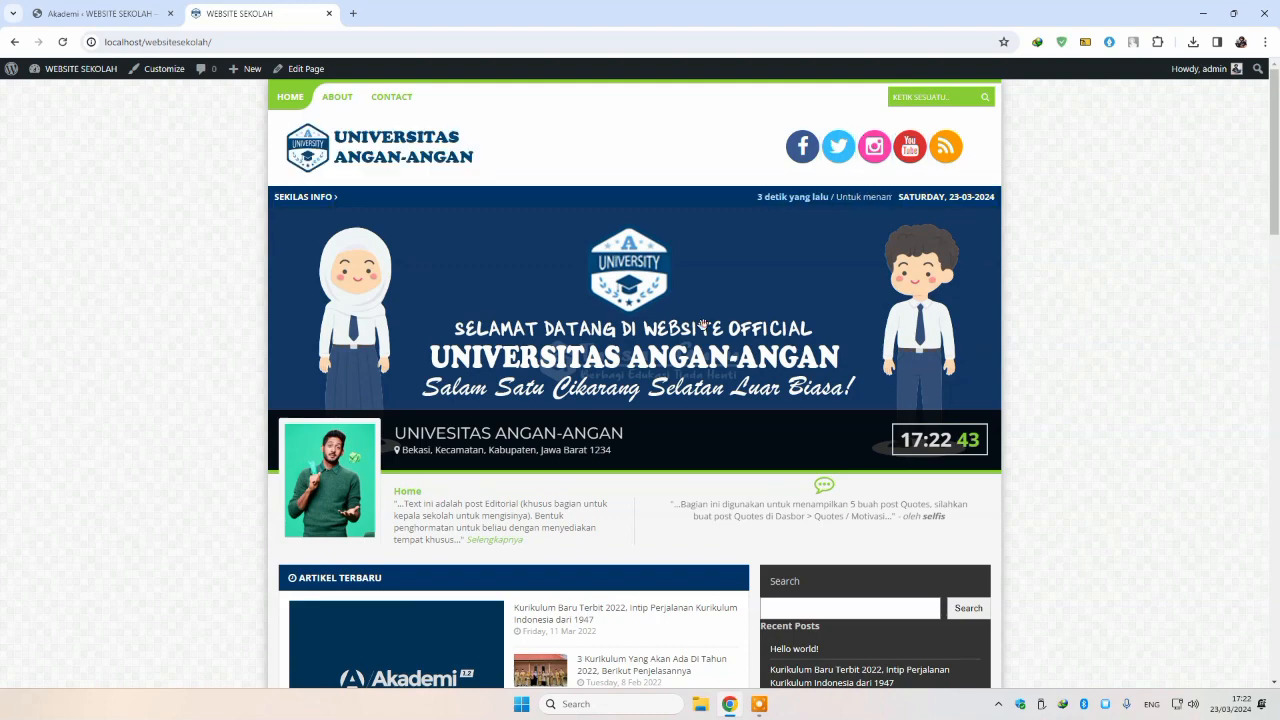
left_click_drag(543, 484, 436, 450)
scroll(470, 420, "down", 1)
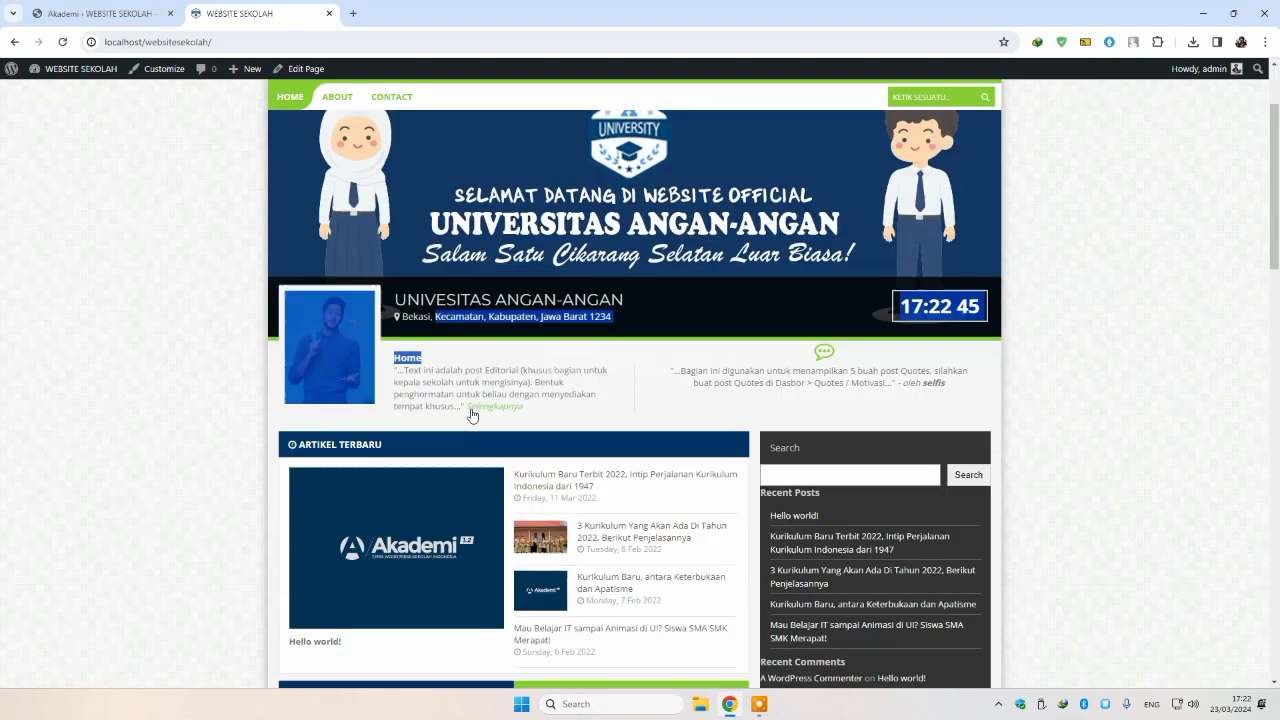
left_click(408, 357)
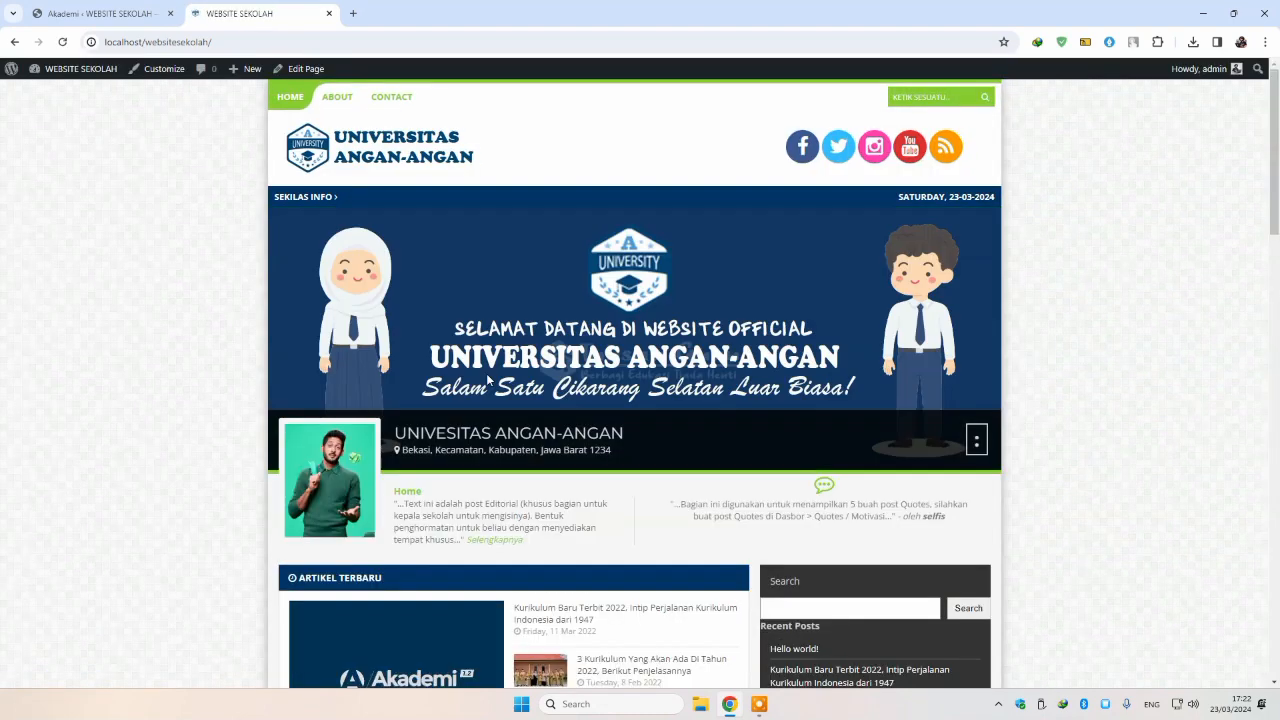
left_click(125, 18)
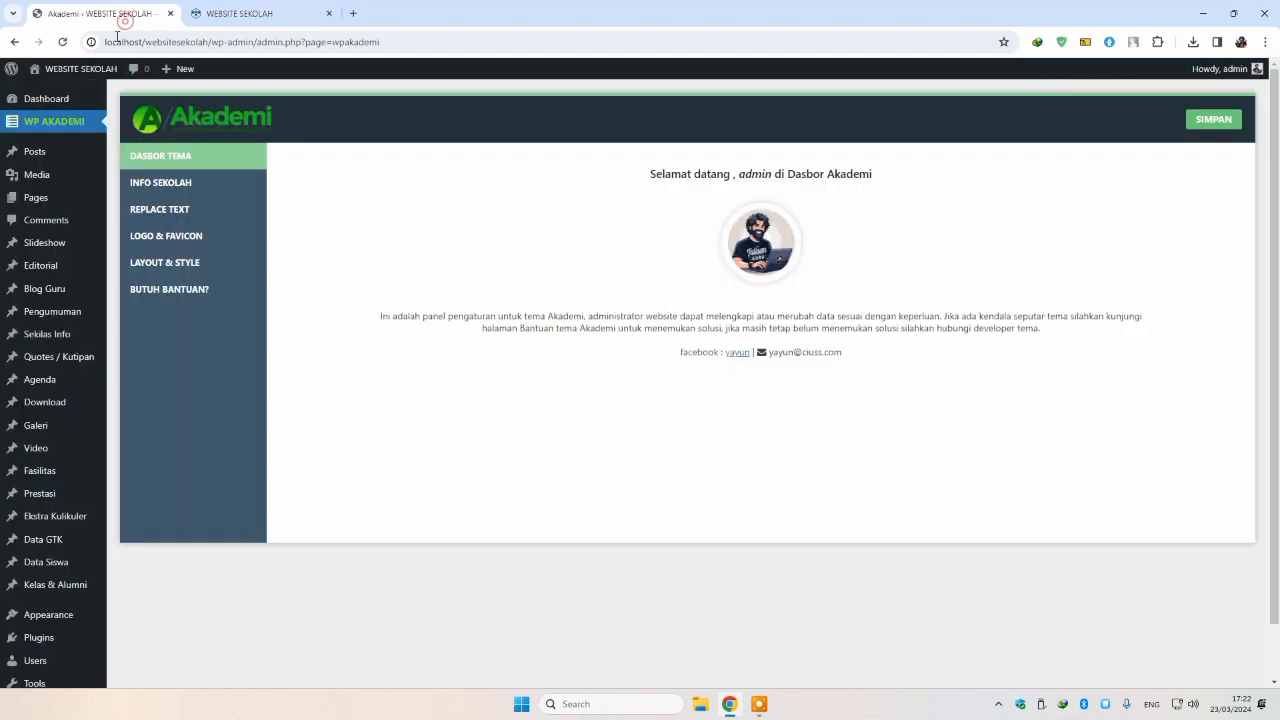
Step: Start a new Editorial post titled Sambutan Kepala Sekolah
left_click(221, 250)
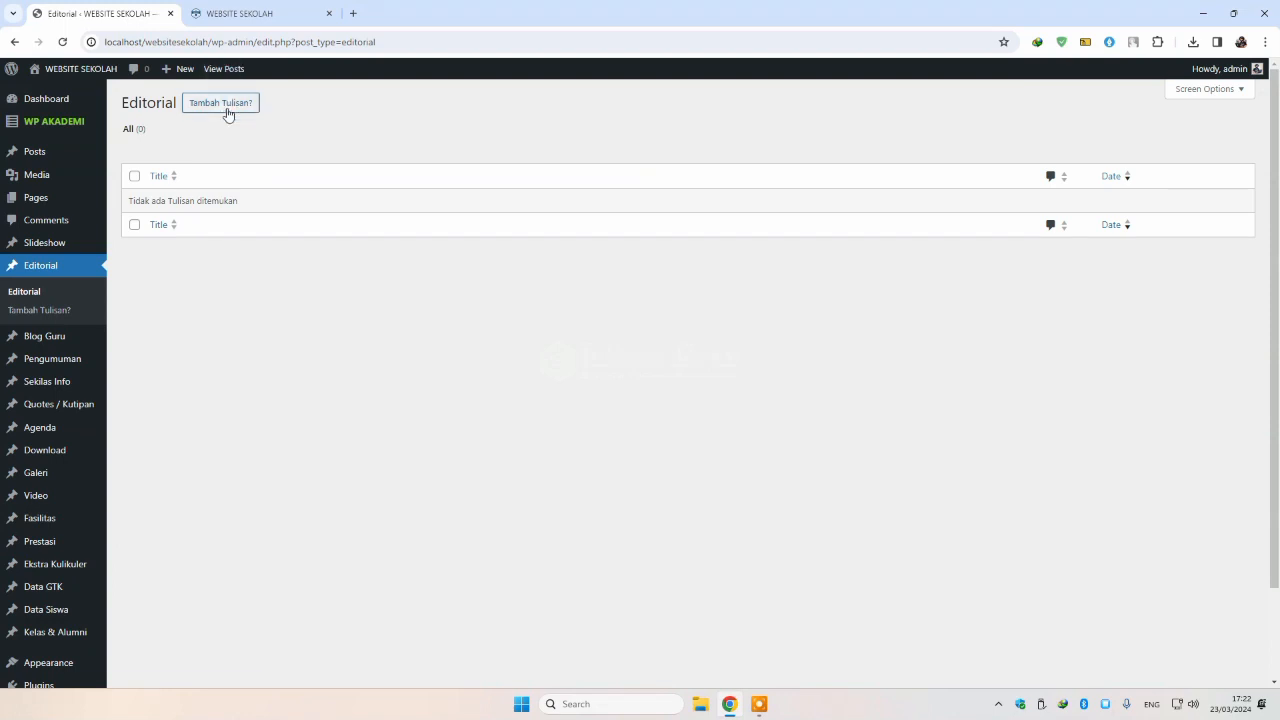
left_click(226, 104)
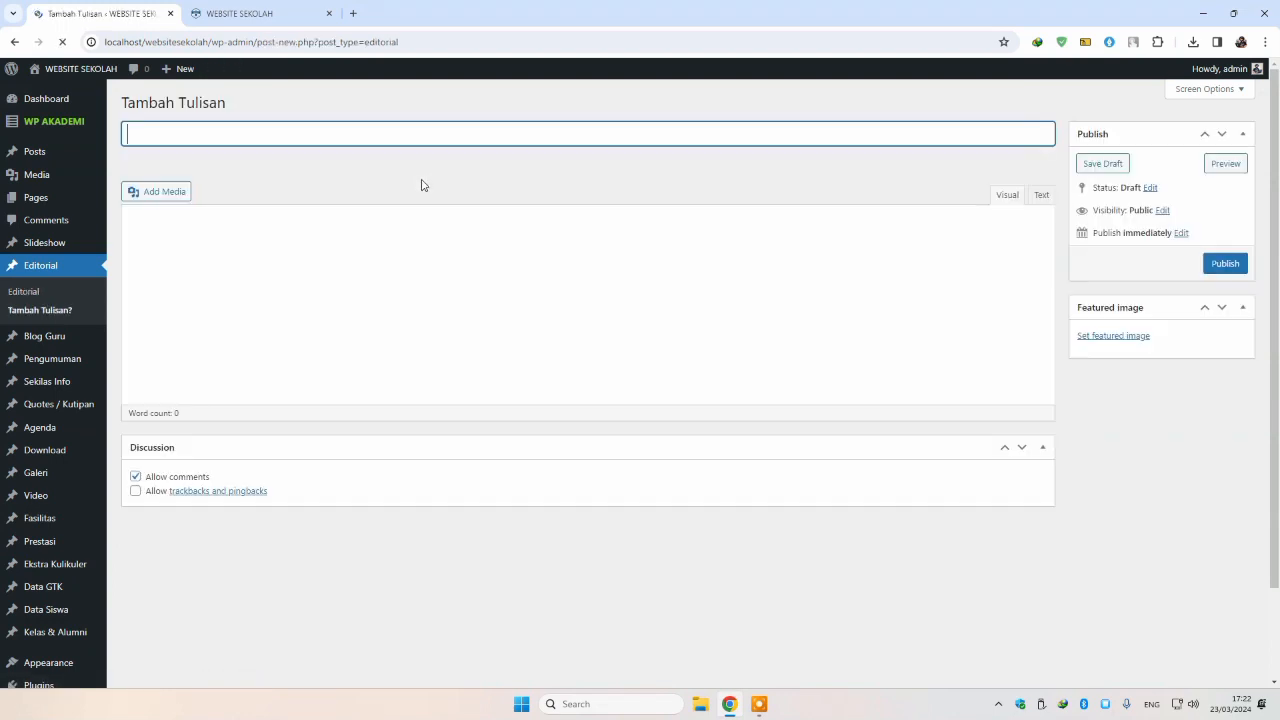
type("Sambutan Kepala Sekolah")
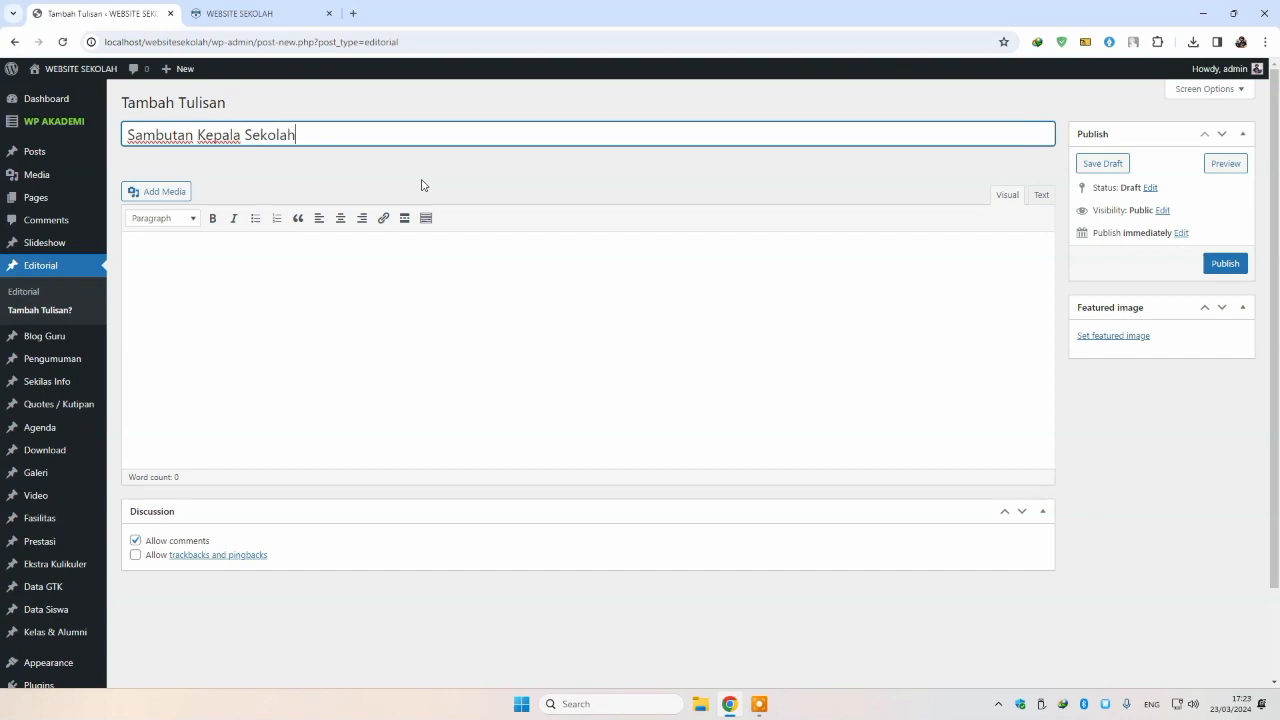
left_click(245, 13)
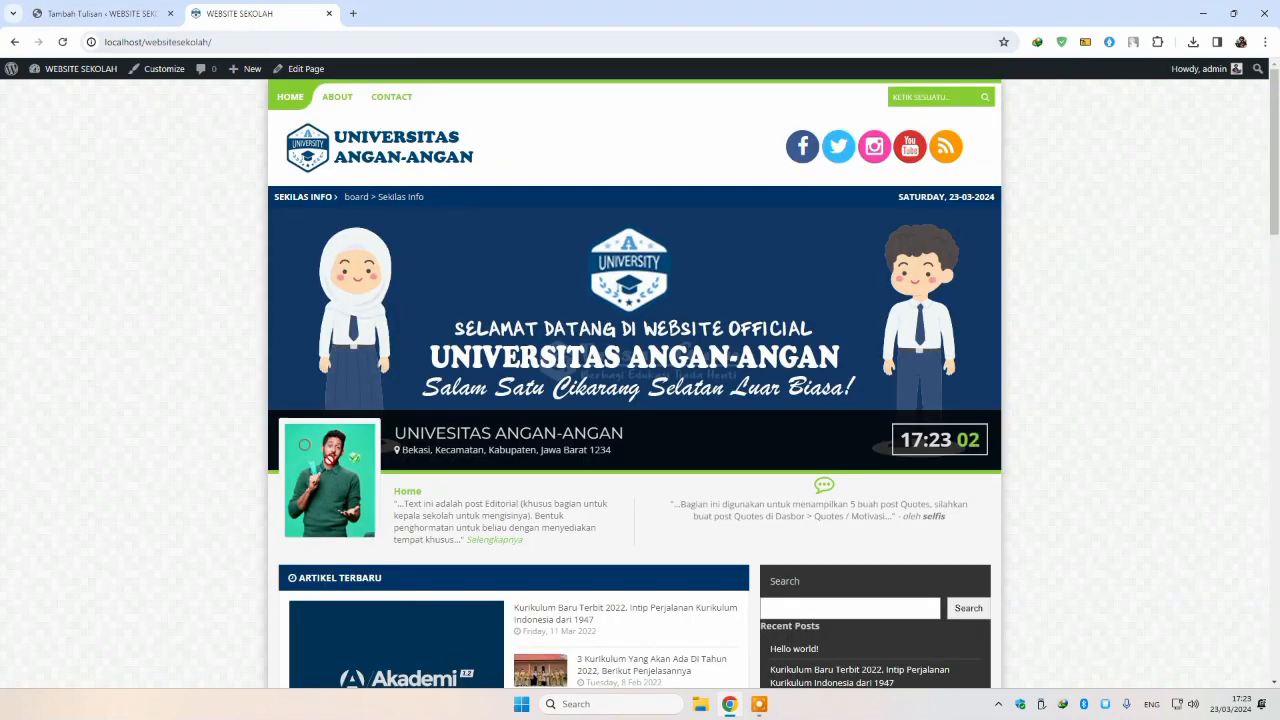
left_click(108, 6)
Step: Give the post a staff photo as featured image and publish it
left_click(1137, 337)
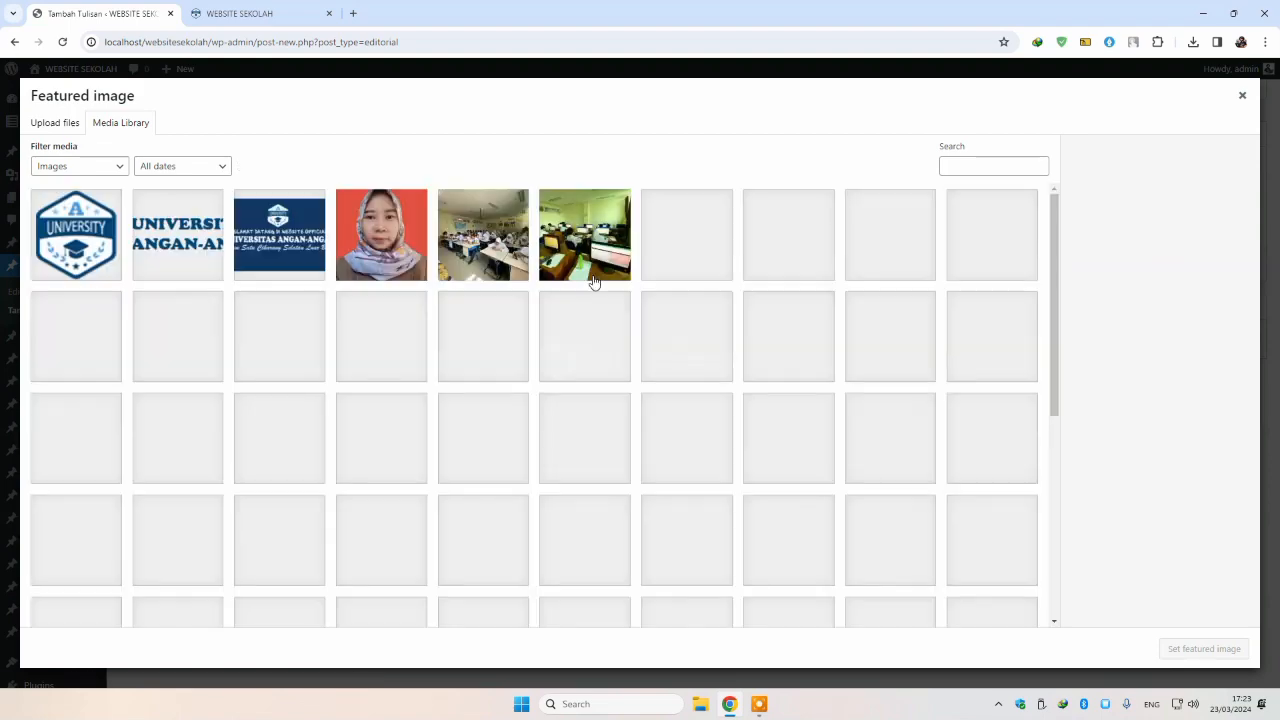
scroll(435, 295, "down", 1)
scroll(435, 295, "down", 2)
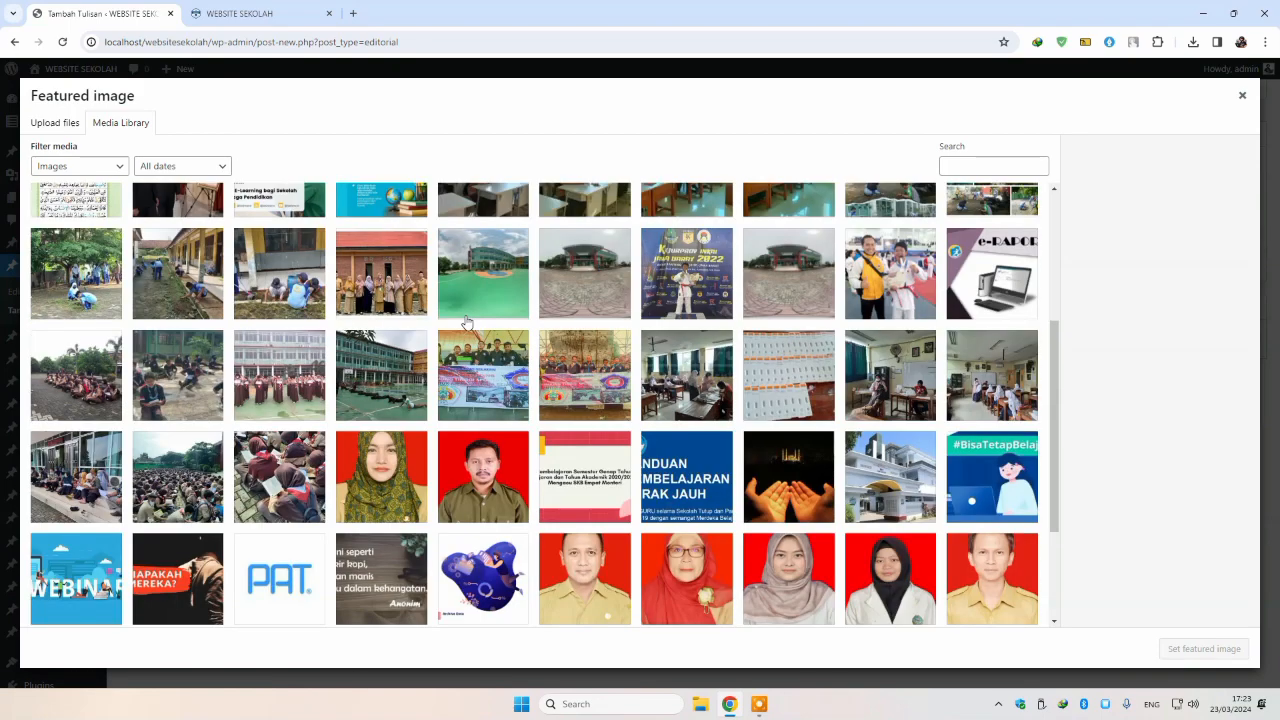
left_click(988, 560)
left_click(1204, 648)
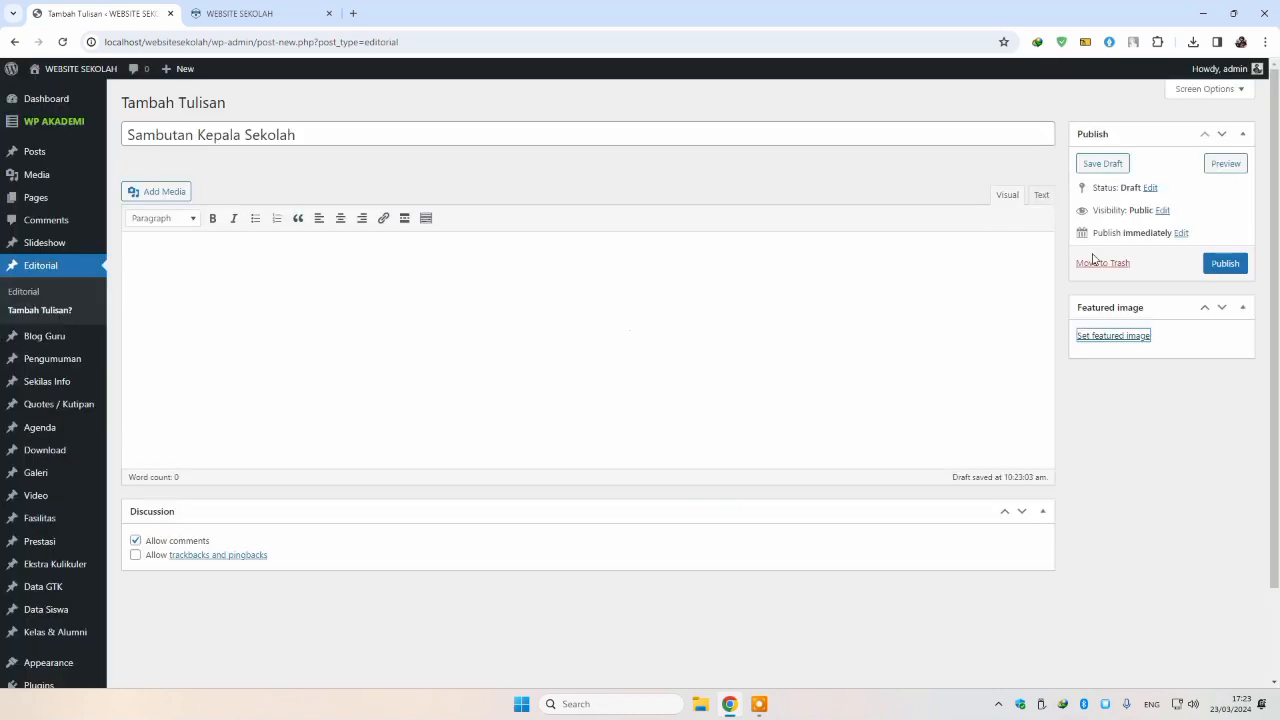
left_click(1223, 265)
Step: Check the welcome on the reloaded homepage, then begin typing the post body
left_click(310, 20)
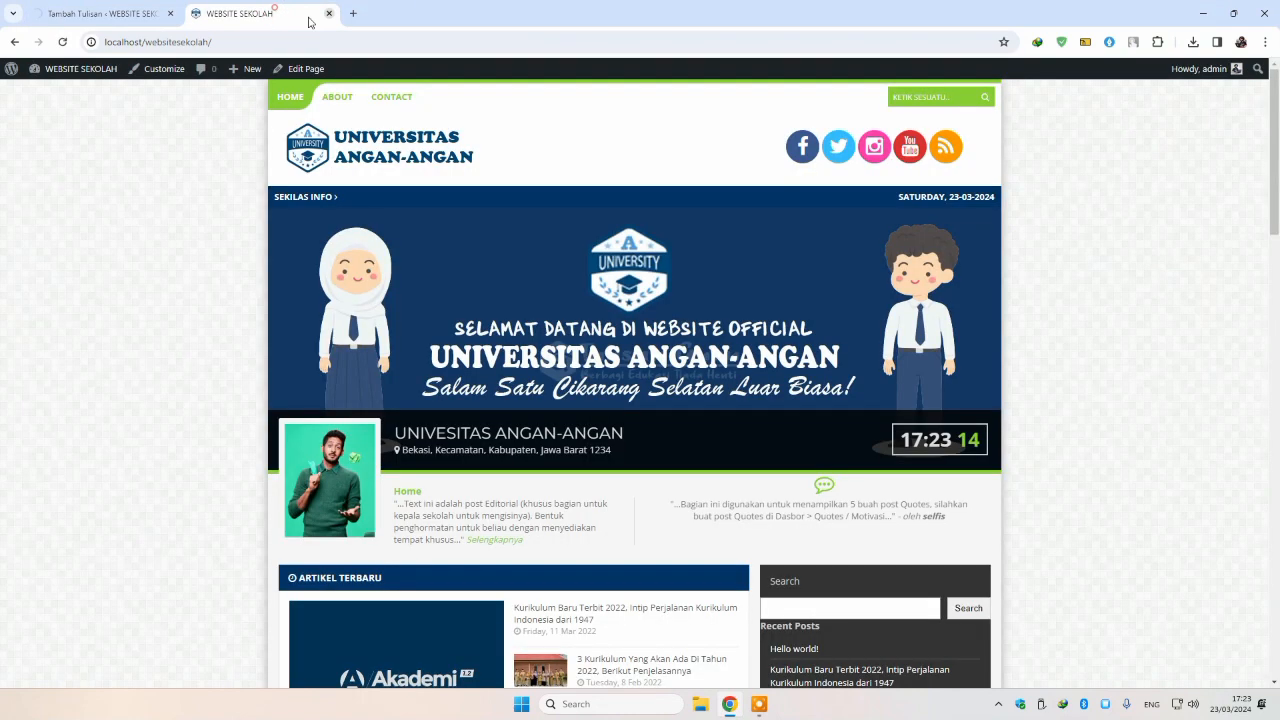
left_click(61, 45)
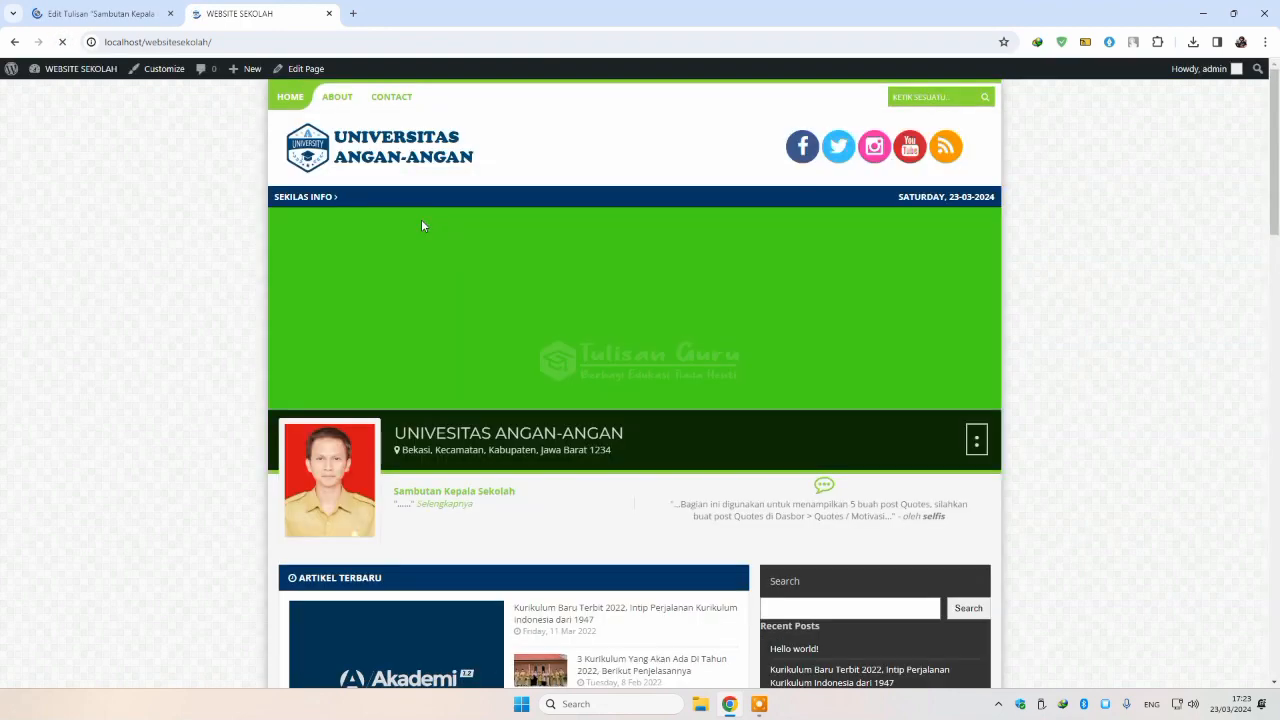
scroll(421, 219, "down", 2)
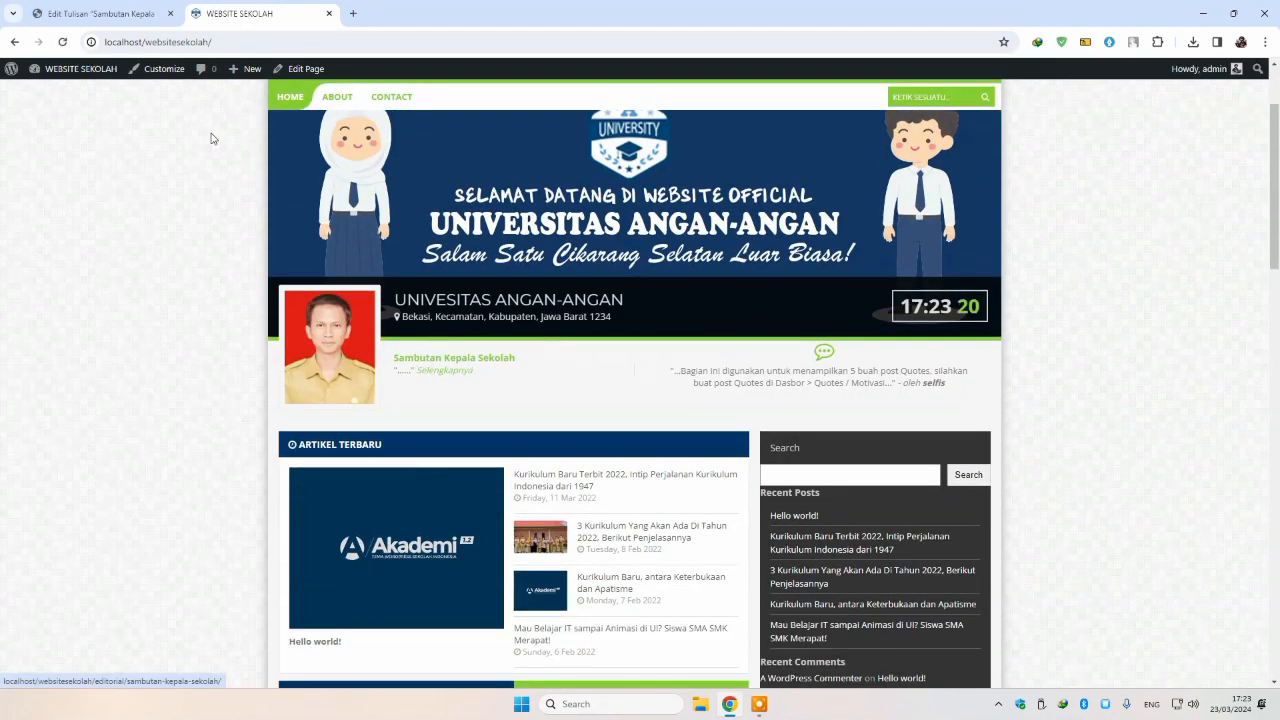
left_click(100, 13)
left_click(371, 365)
type("I")
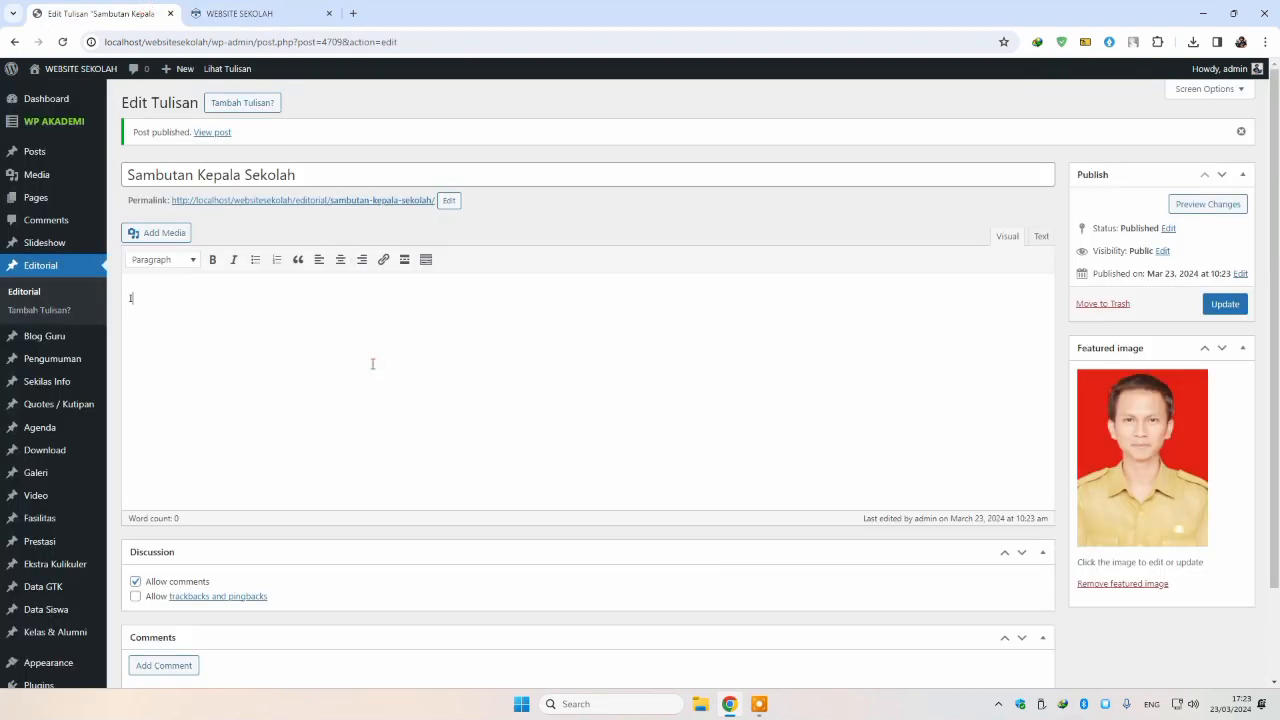
type("si sambutan kepala sekolah dengan panjang lebar")
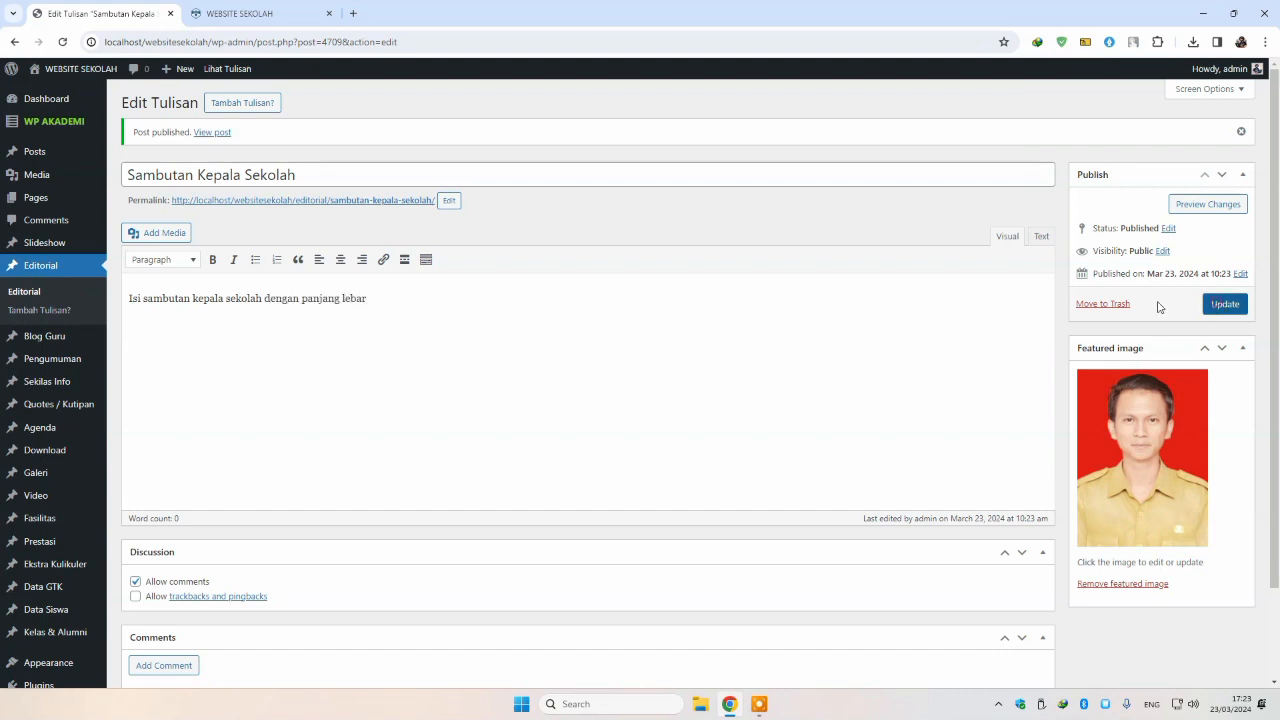
Step: Update the post with the 'Isi sambutan kepala sekolah dengan panjang lebar' text and check the homepage
left_click(1225, 304)
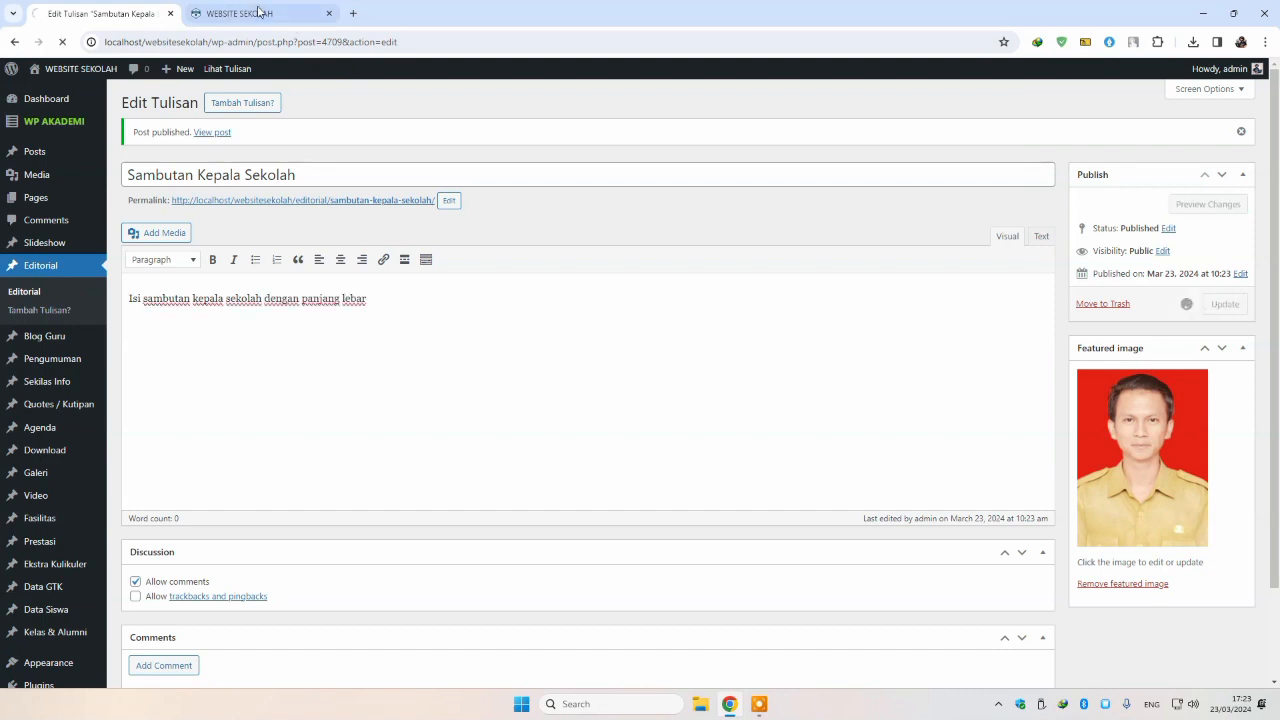
left_click(250, 13)
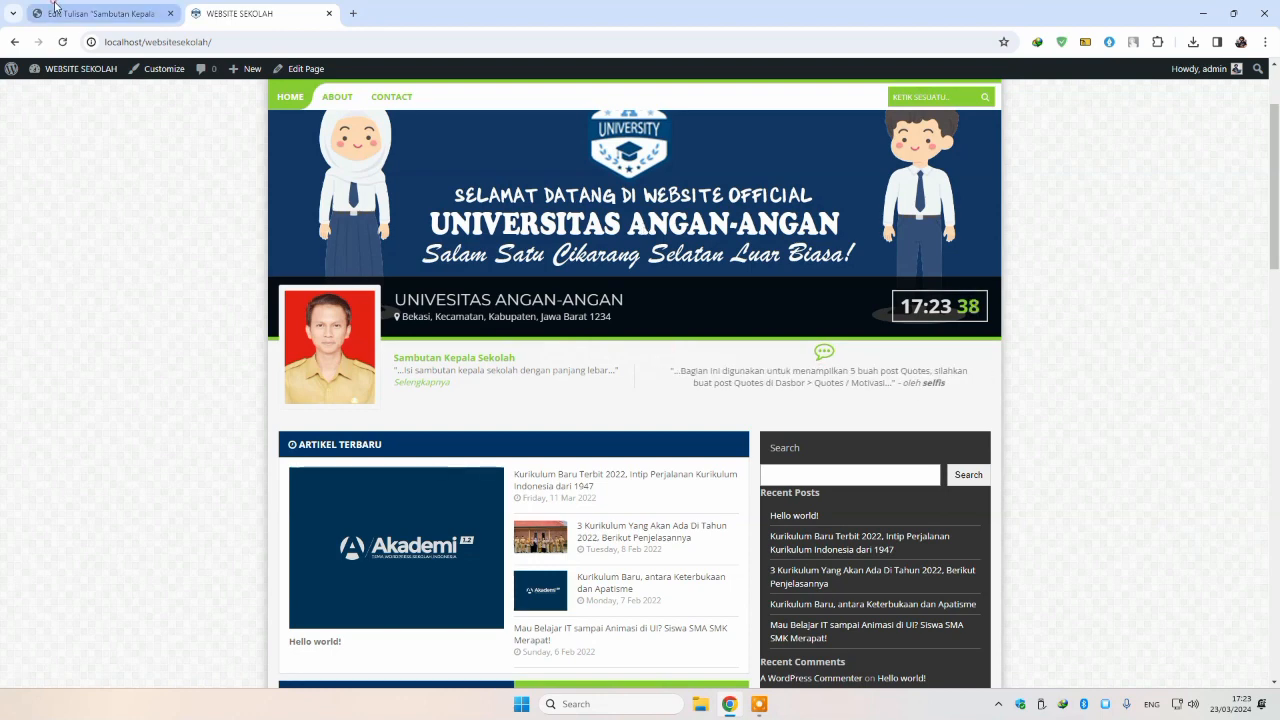
left_click(100, 13)
left_click(62, 405)
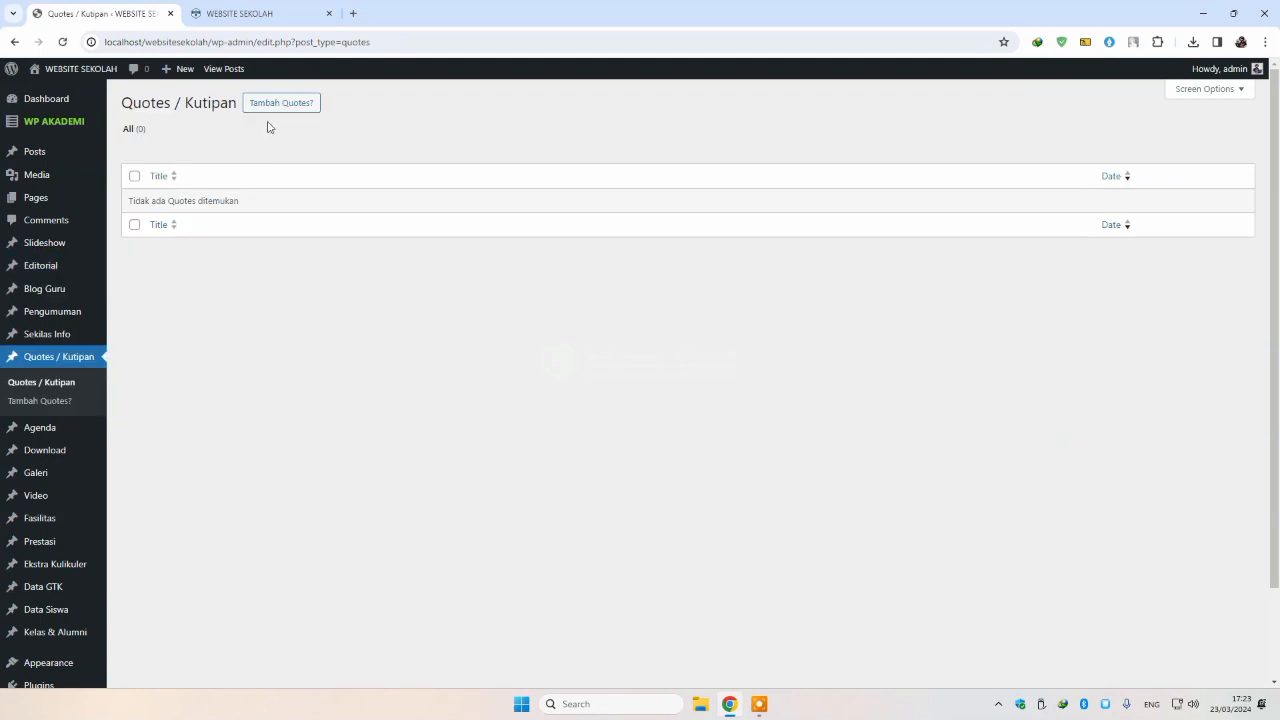
Step: Publish the quote 'Orang bijak adalah orang yang bisa menempatkan diri dimana dia berpijak' by Saya
left_click(283, 106)
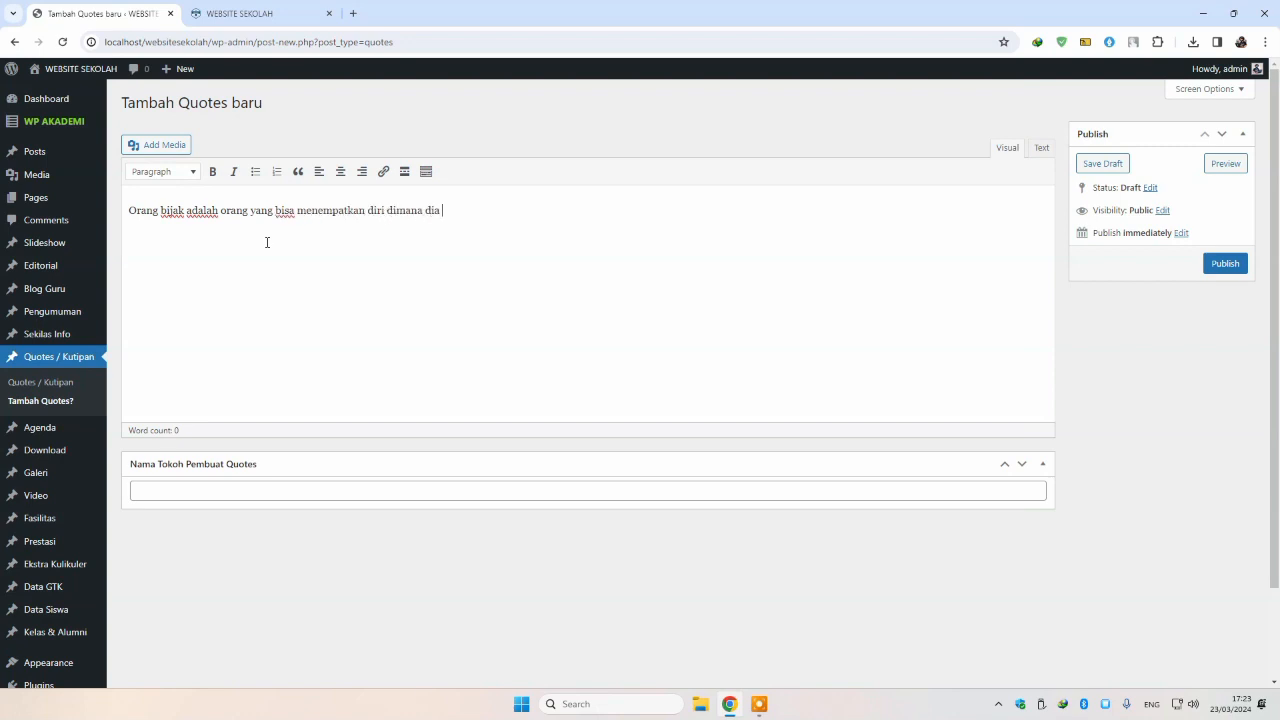
left_click(238, 487)
type("Sa")
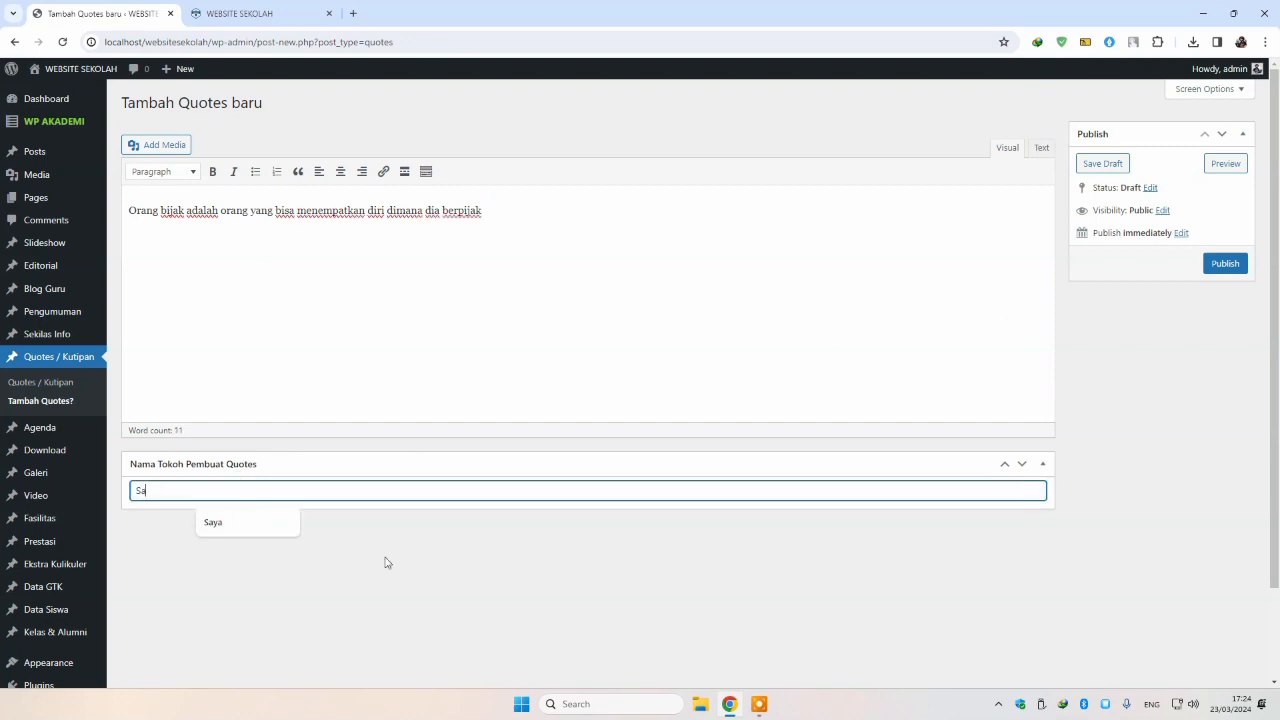
left_click(255, 525)
left_click(1222, 263)
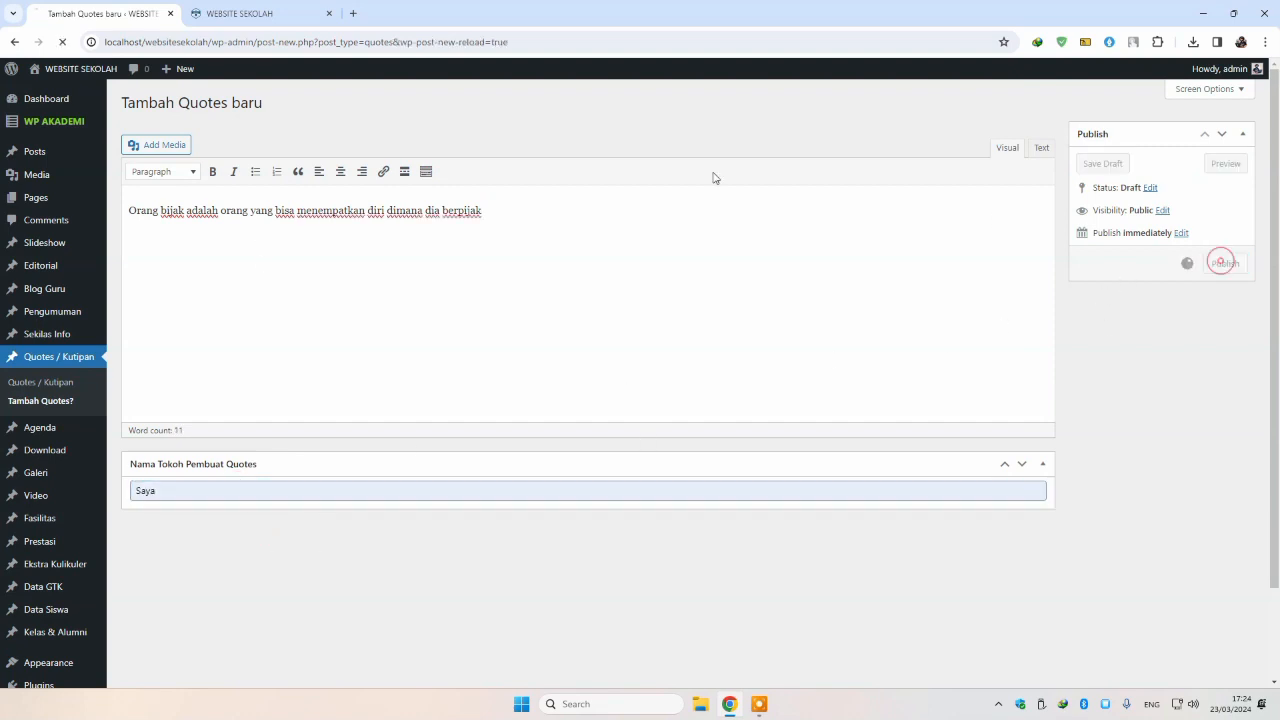
Step: Reload the homepage to see the Orang bijak quote credited to Saya, then return to its editor
left_click(240, 13)
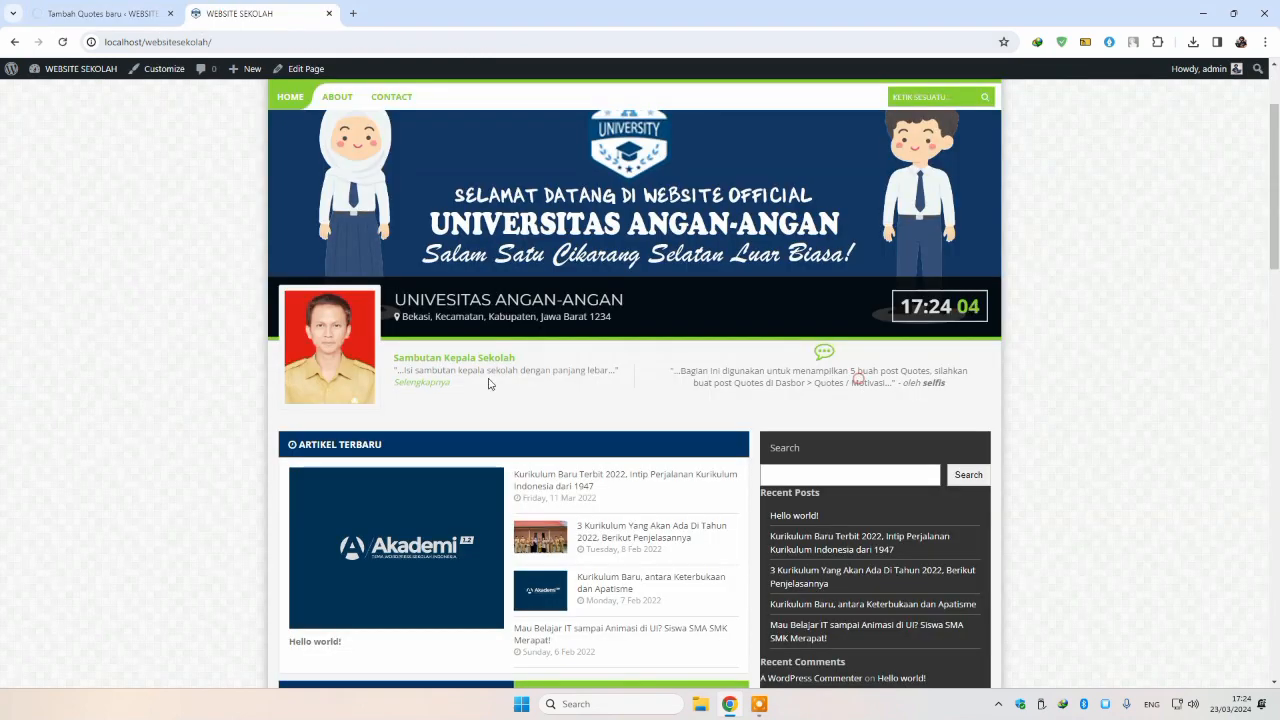
left_click(62, 42)
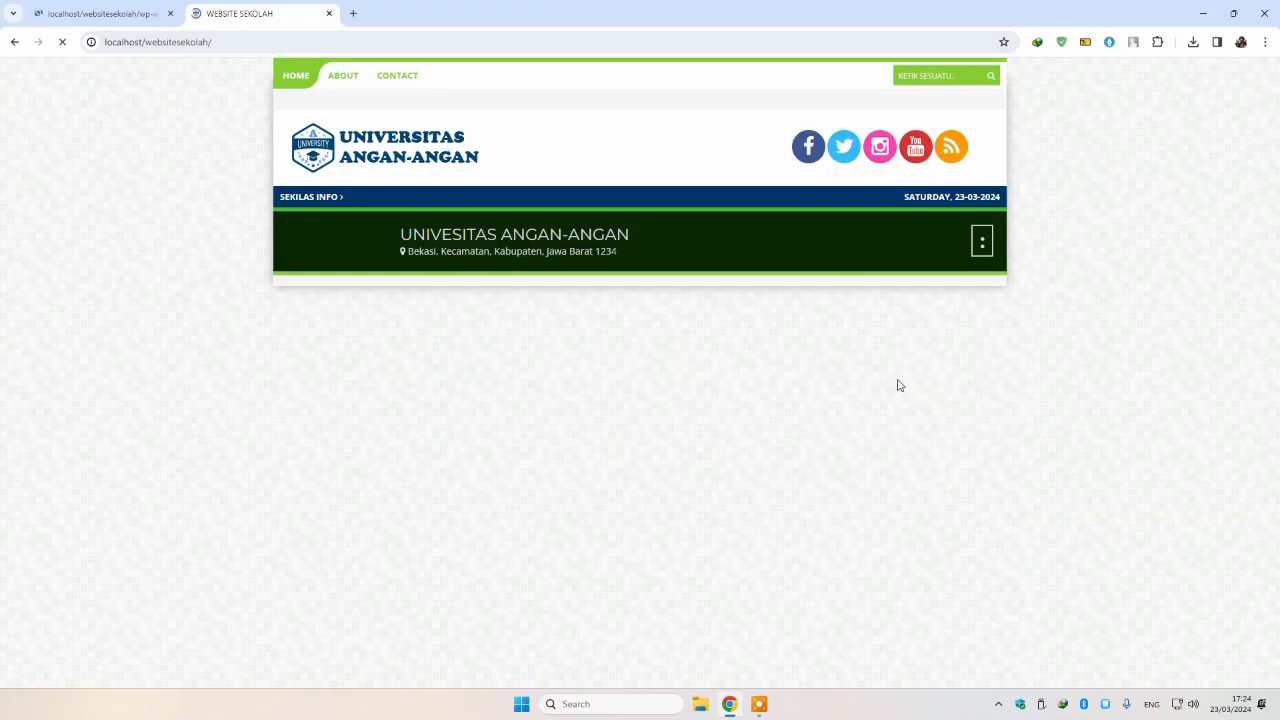
scroll(772, 378, "up", 2)
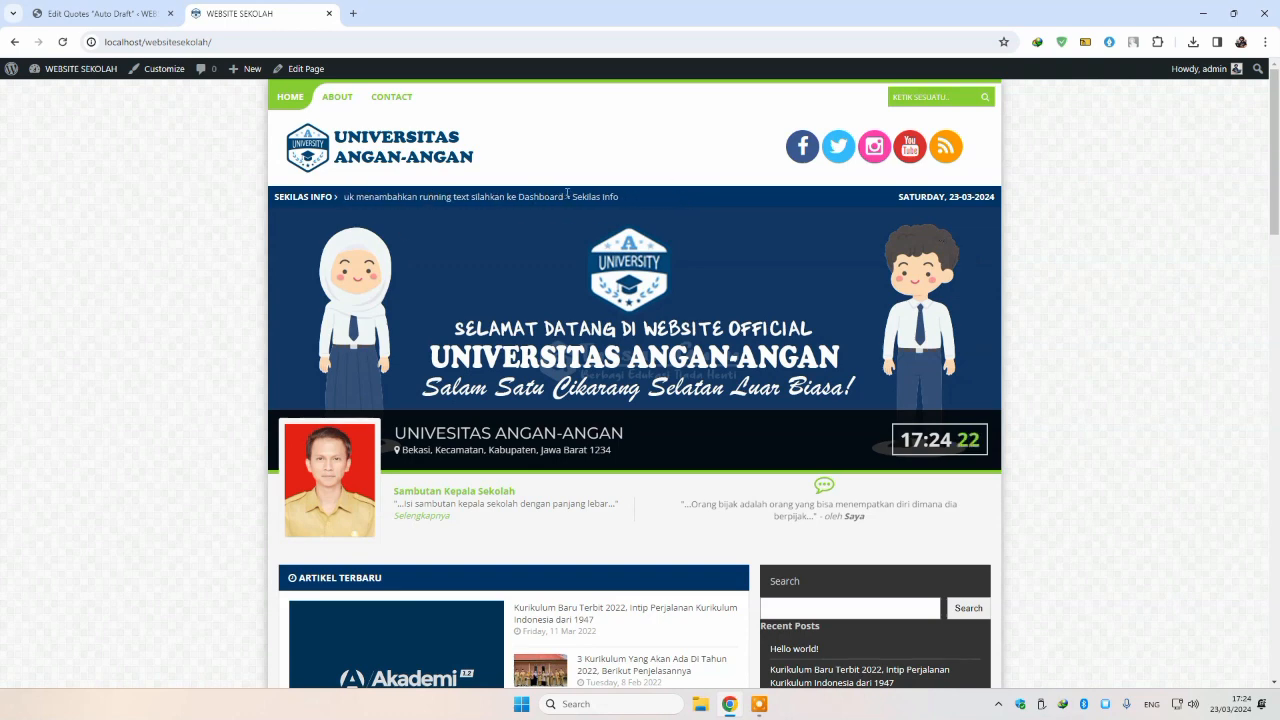
left_click(112, 16)
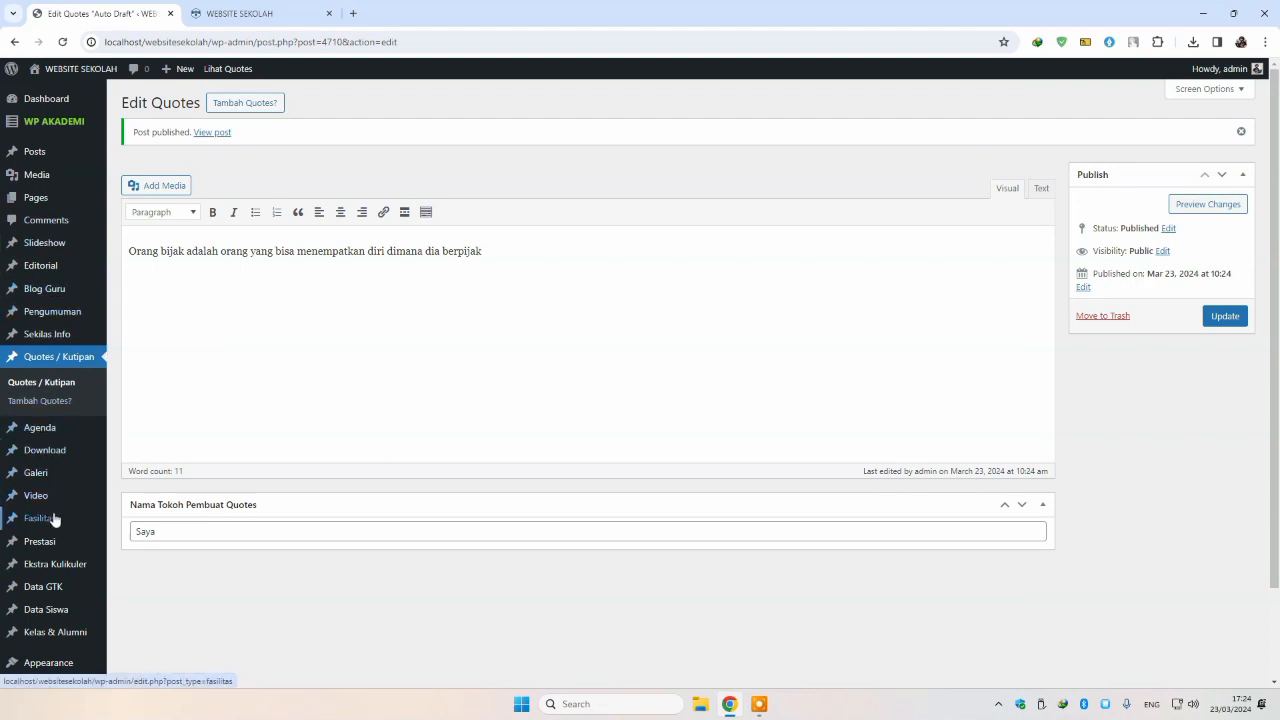
Step: Publish a Sekilas Info item 'Cara membuat website sekolah' and view the homepage ticker
left_click(56, 338)
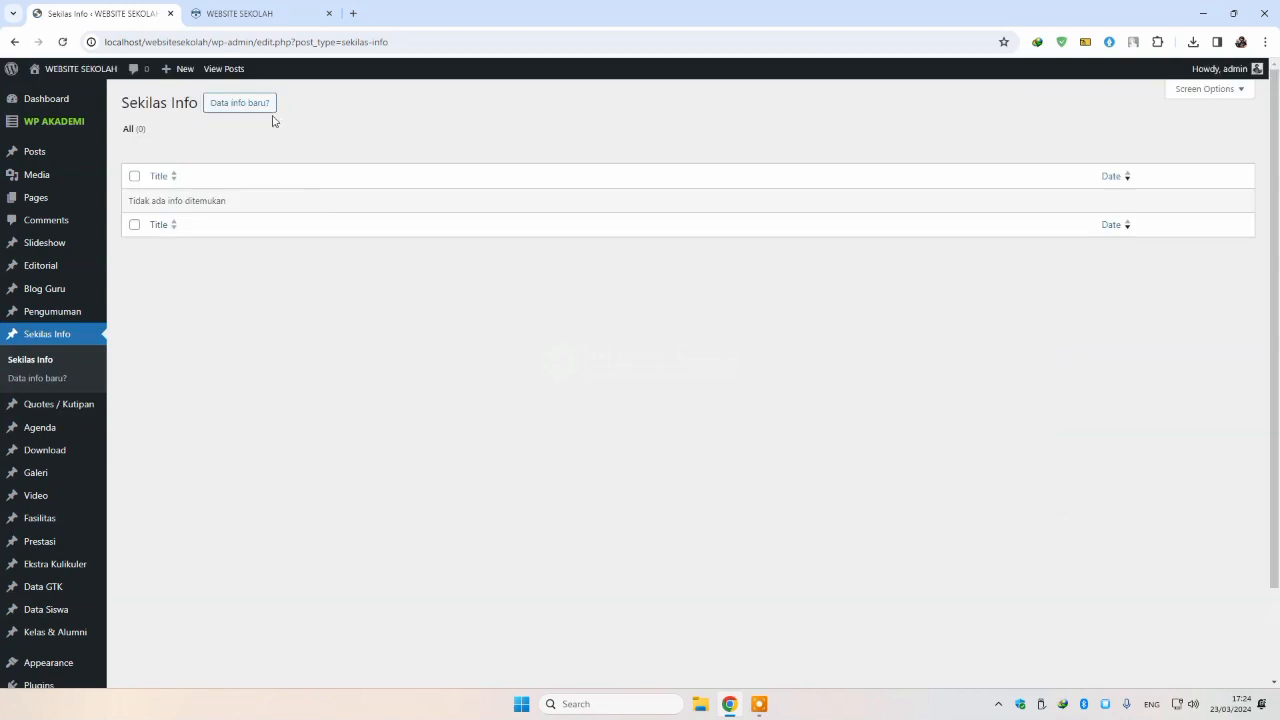
left_click(255, 104)
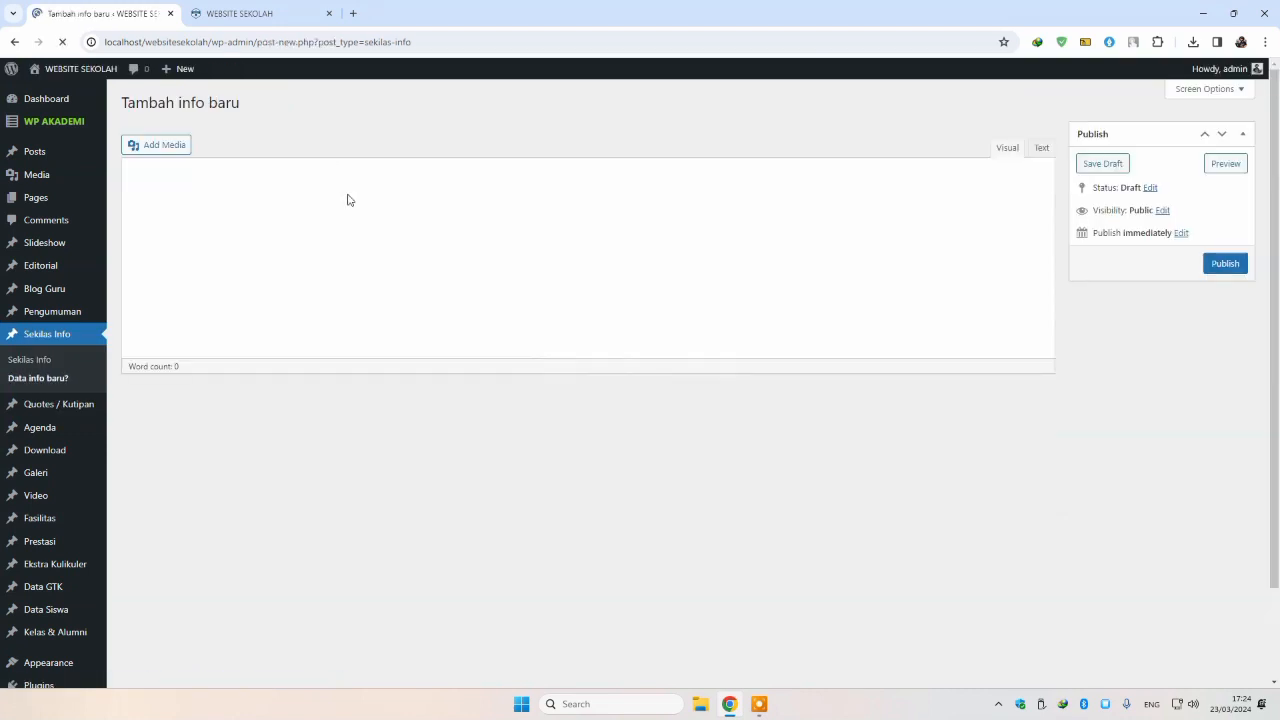
left_click(359, 223)
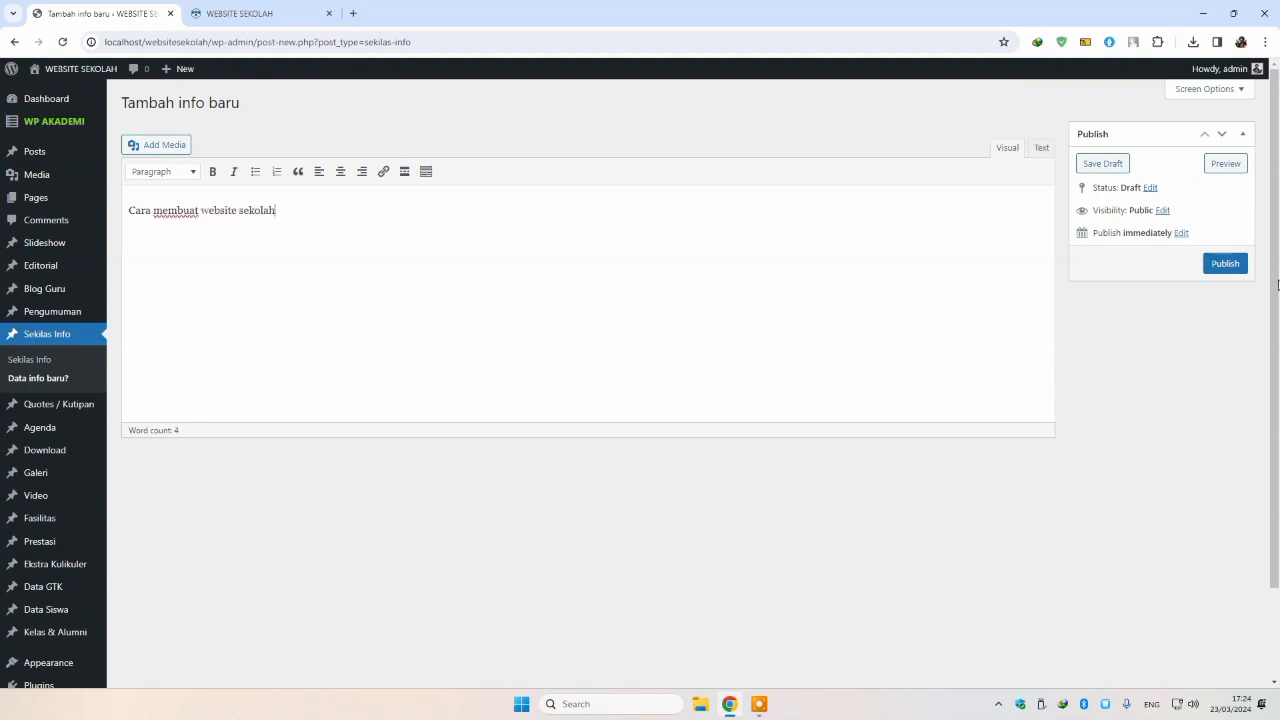
left_click(1242, 267)
left_click(268, 16)
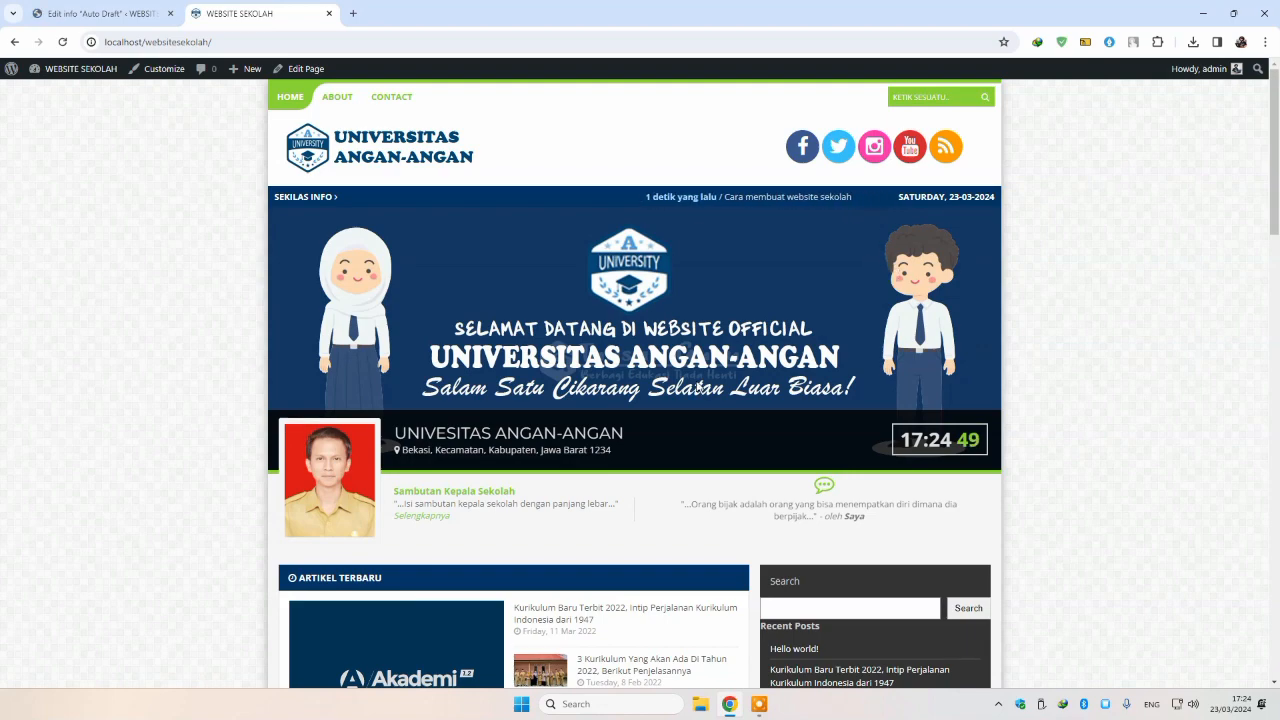
Step: Scroll through the homepage's article, Pengumuman and Blog Guru sections, then return to the admin
scroll(696, 380, "down", 3)
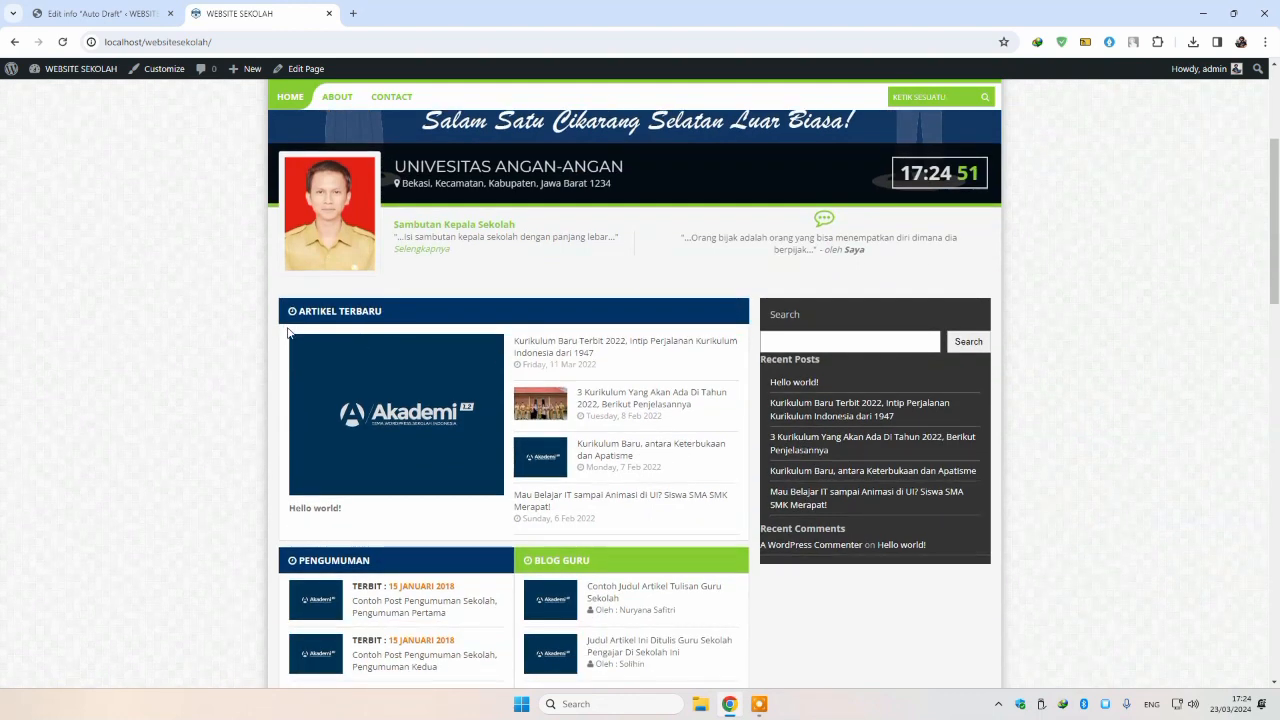
left_click_drag(285, 330, 628, 456)
left_click(655, 541)
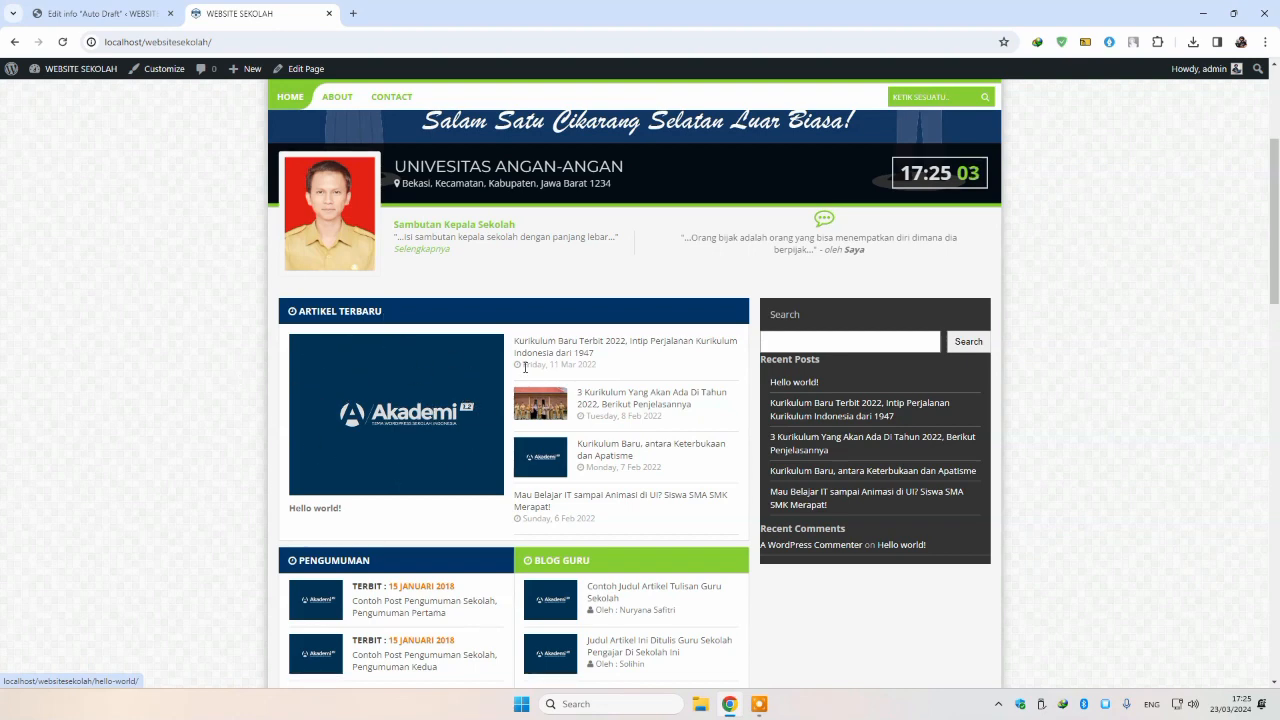
scroll(451, 370, "down", 2)
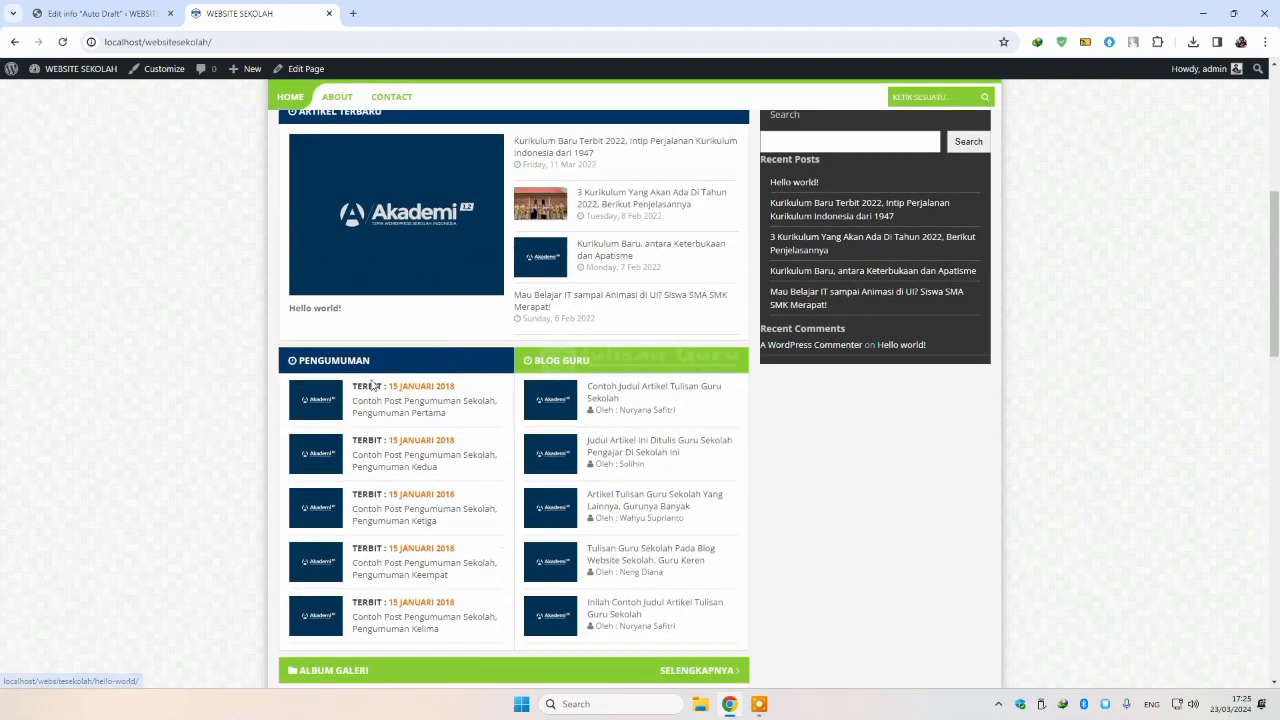
left_click_drag(281, 380, 837, 557)
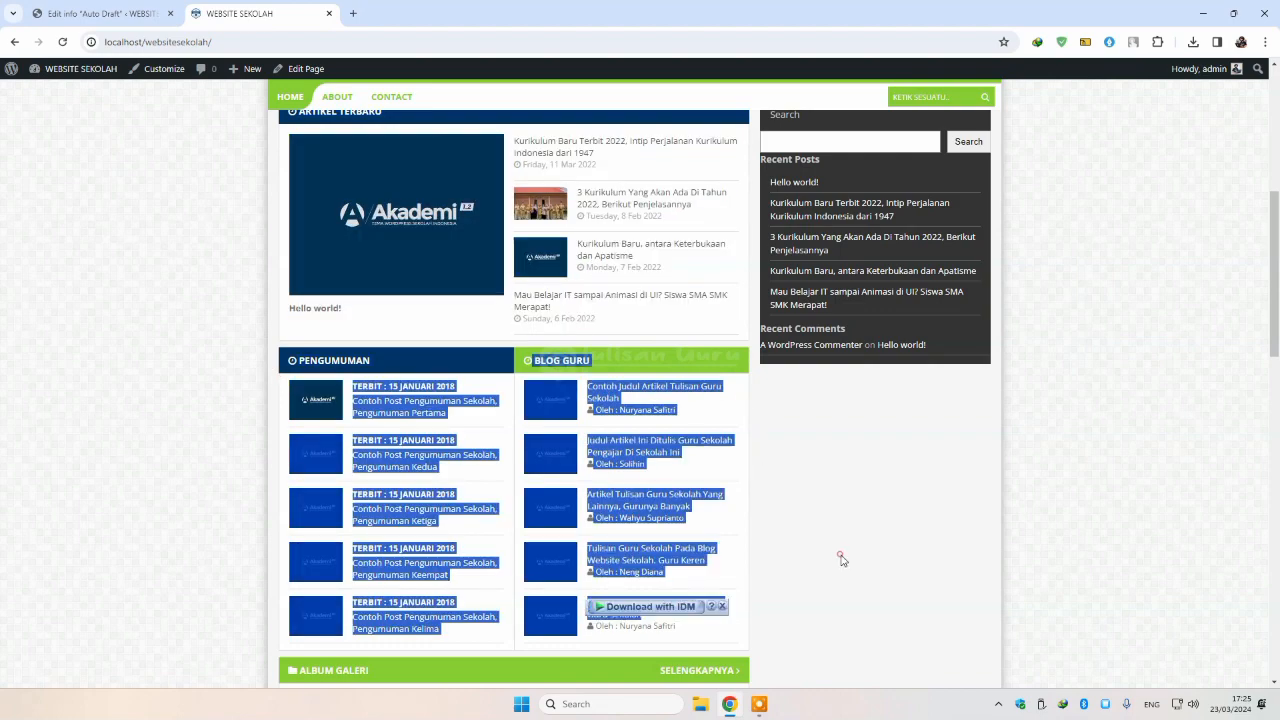
left_click(837, 557)
left_click(98, 13)
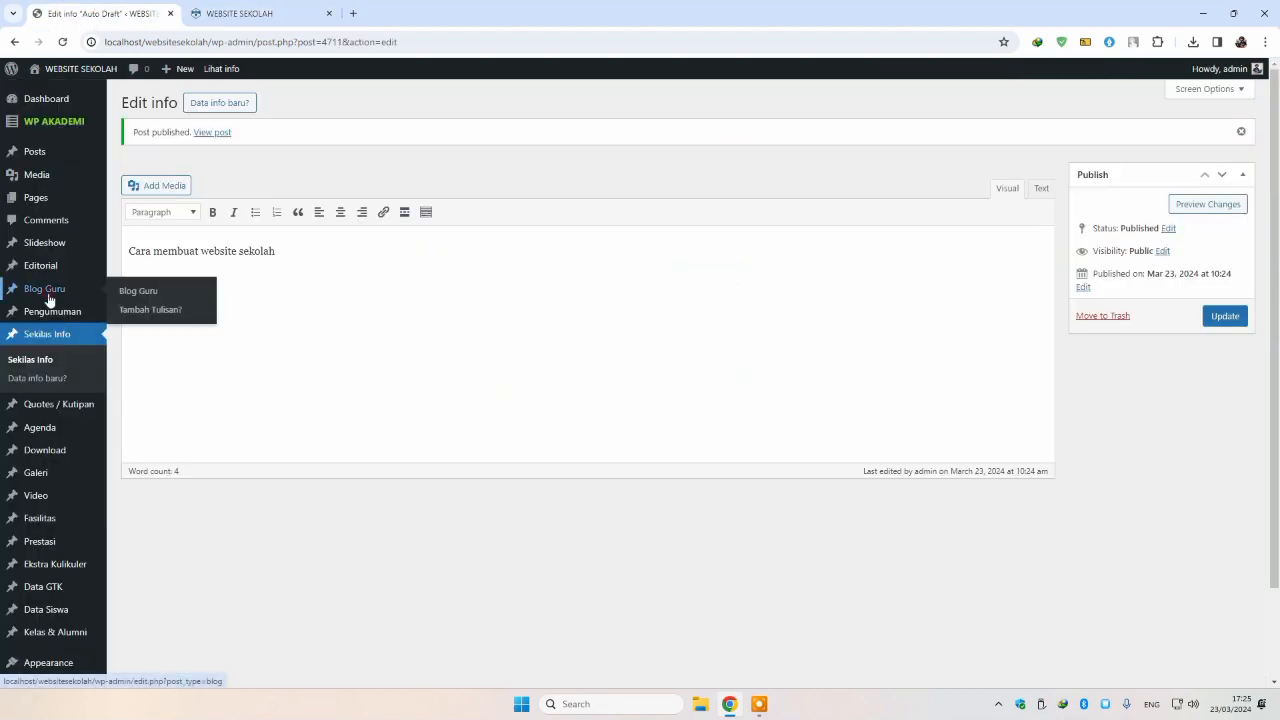
Step: Publish a Blog Guru post 'Blog Guru' reading 'Isi dari blog guru' with the Sains Competition poster
left_click(48, 291)
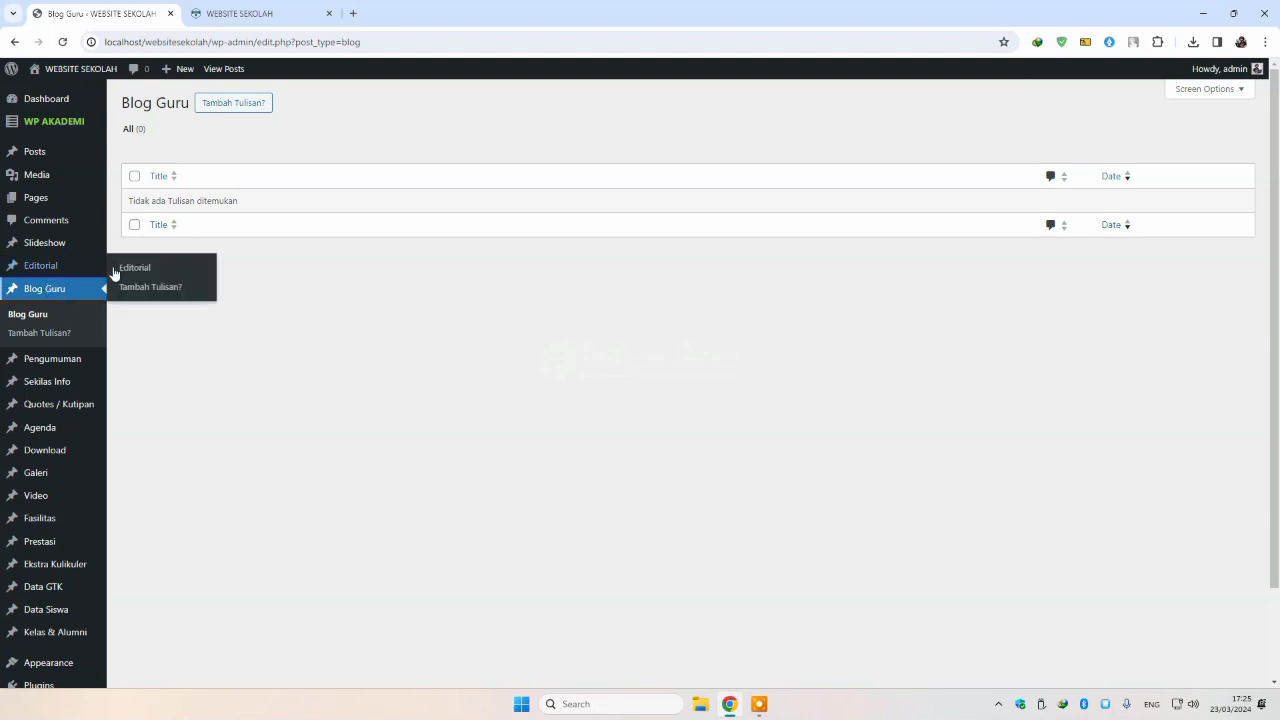
left_click(222, 112)
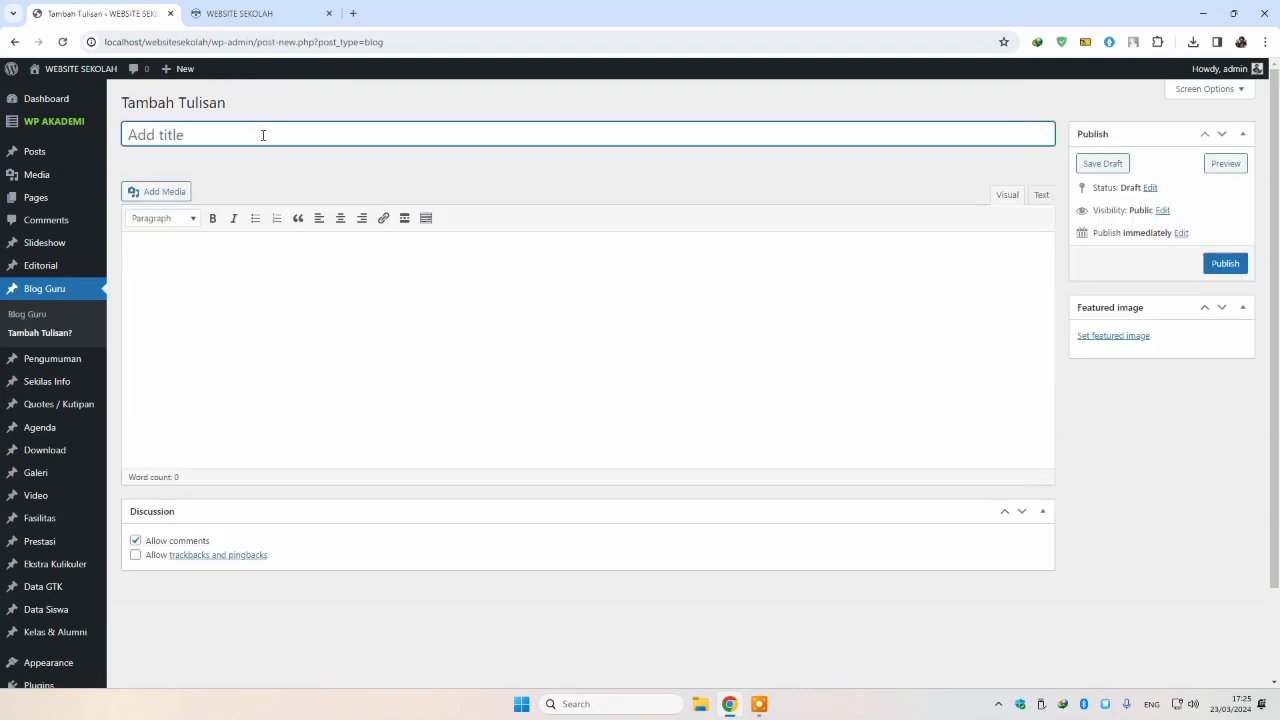
type("Blog Guru")
key("Tab")
type("Isi")
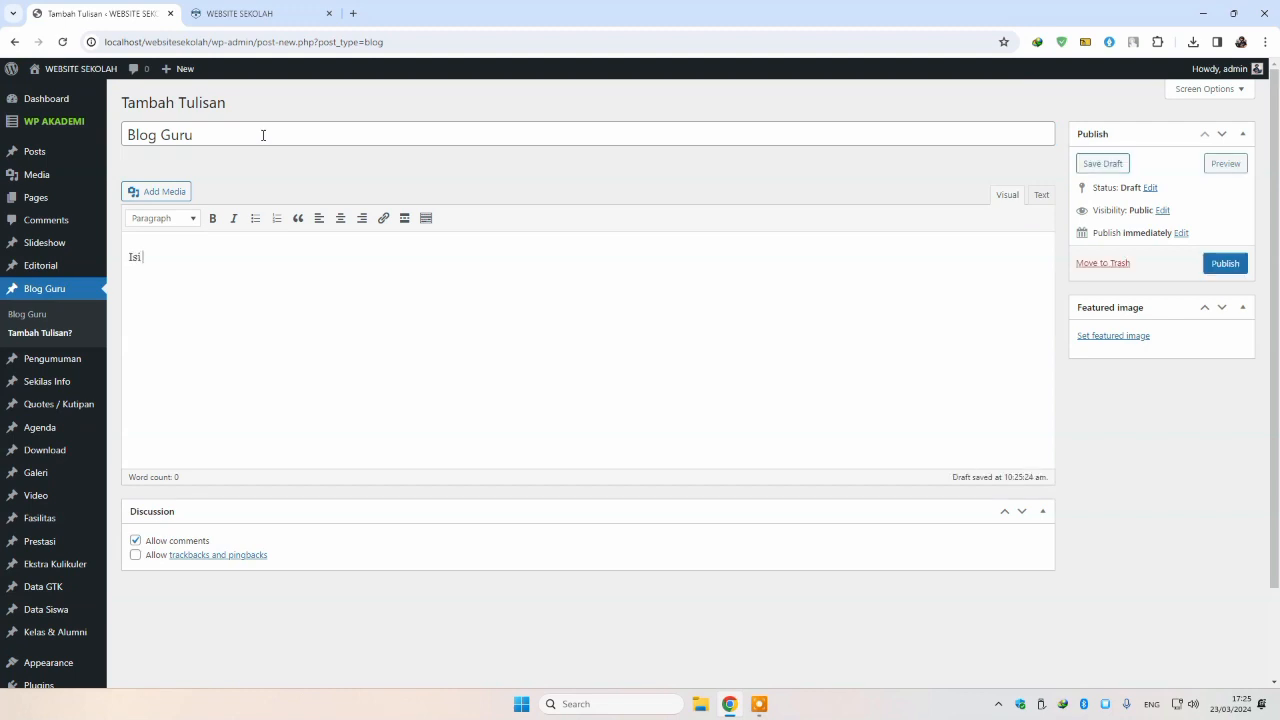
type(" dari blog guru")
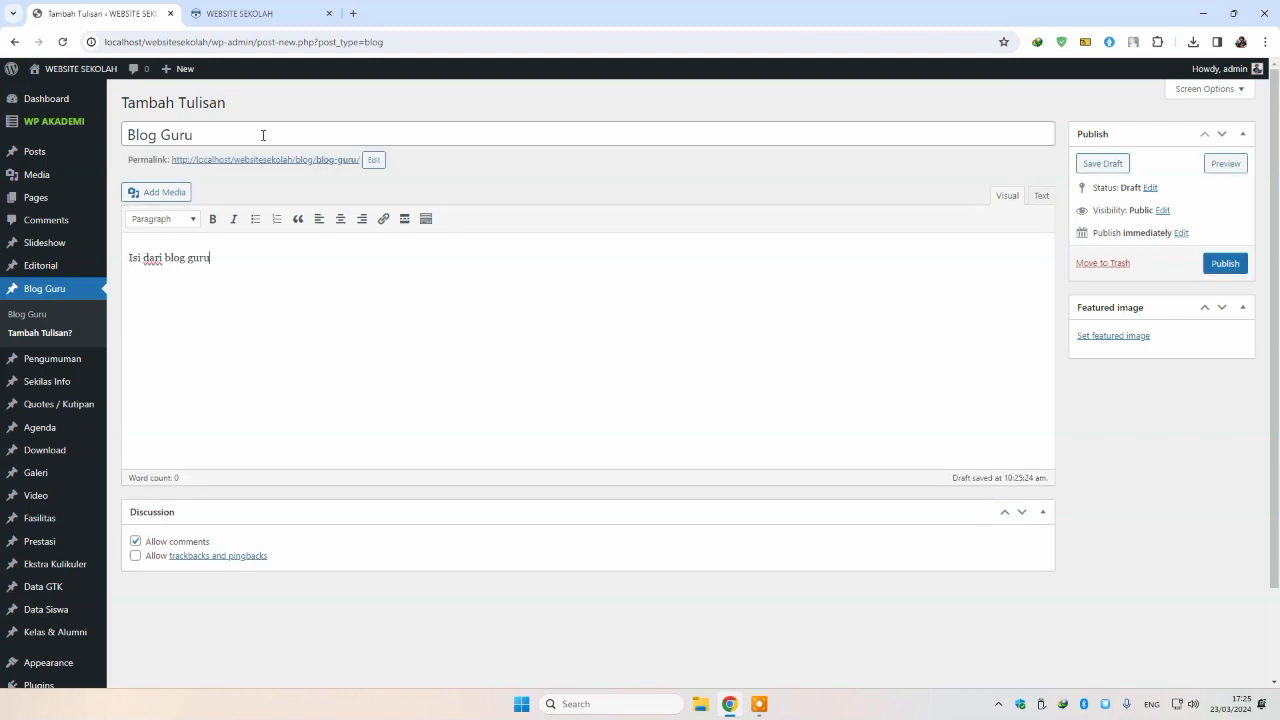
left_click(1114, 338)
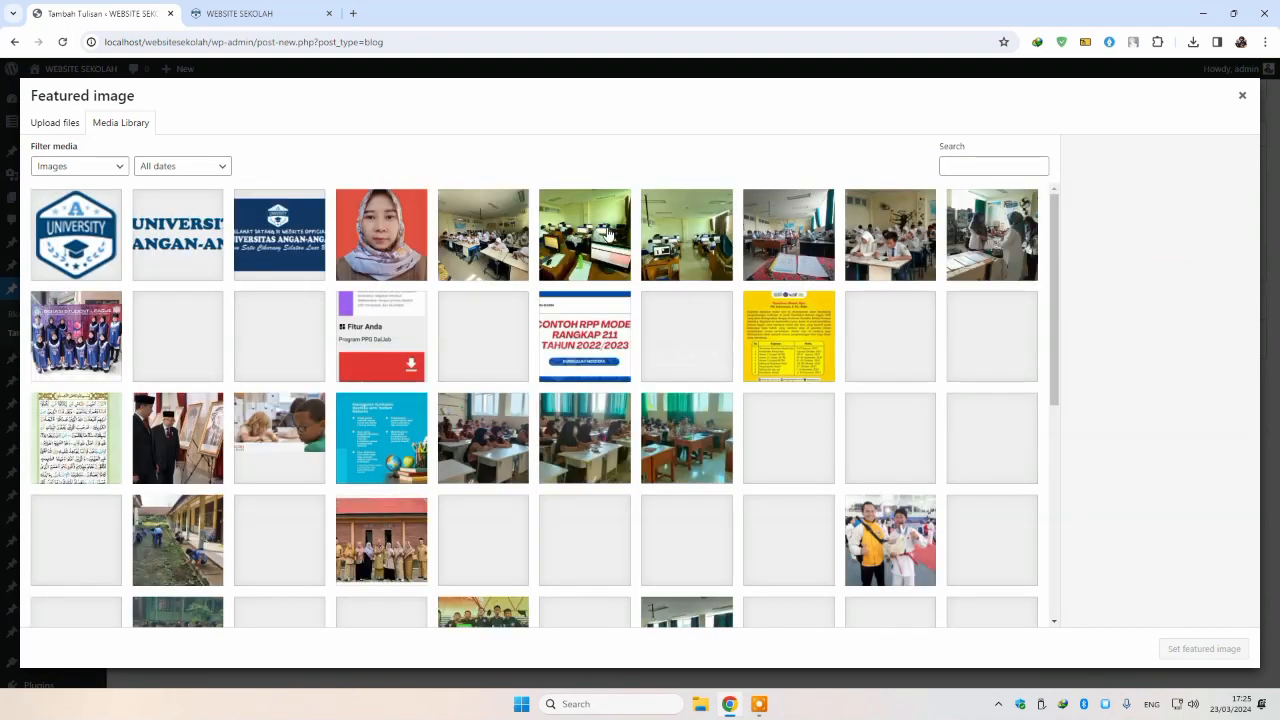
left_click(972, 330)
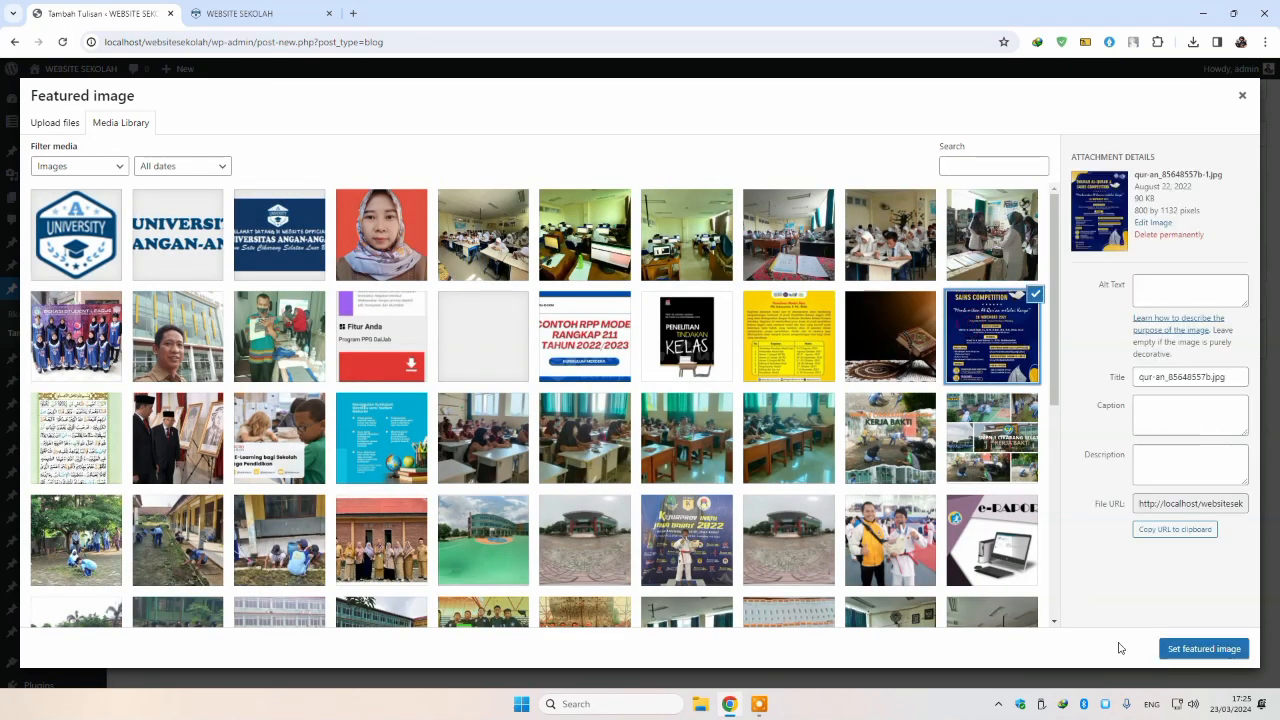
left_click(1188, 649)
left_click(1220, 265)
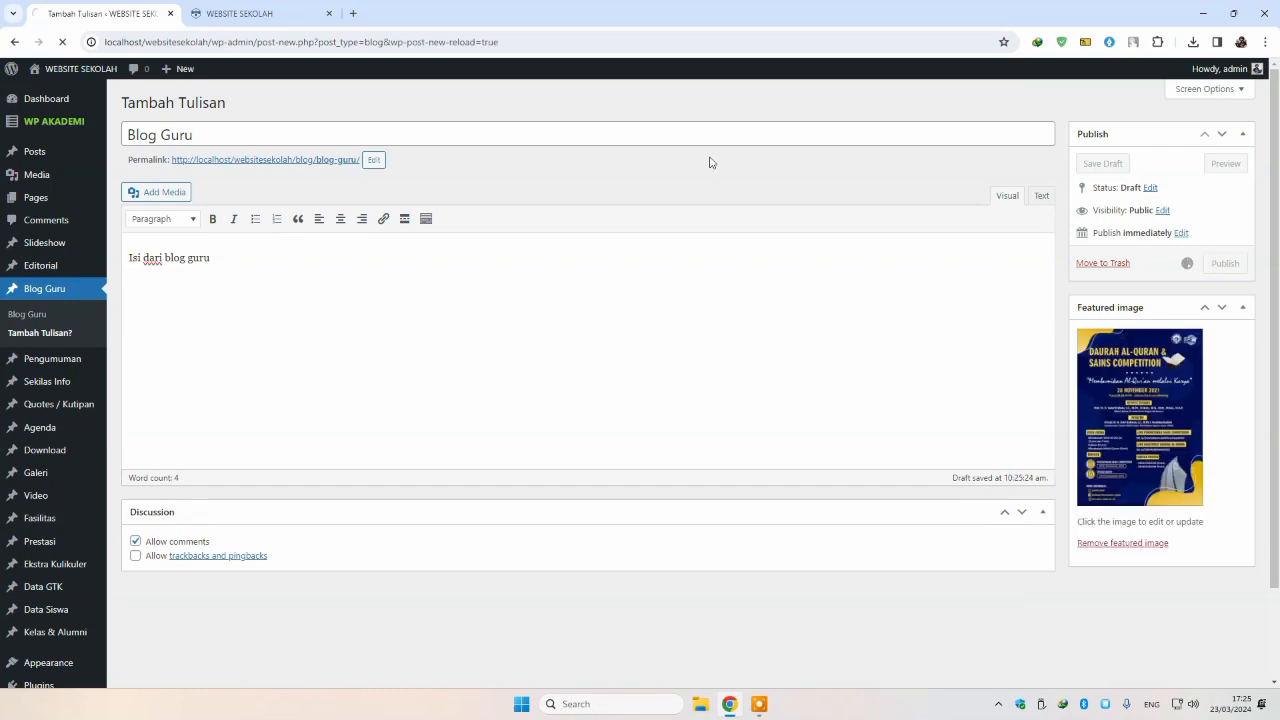
Step: Confirm the Blog Guru post on the reloaded homepage, then move to the Pengumuman list
left_click(240, 13)
left_click(61, 43)
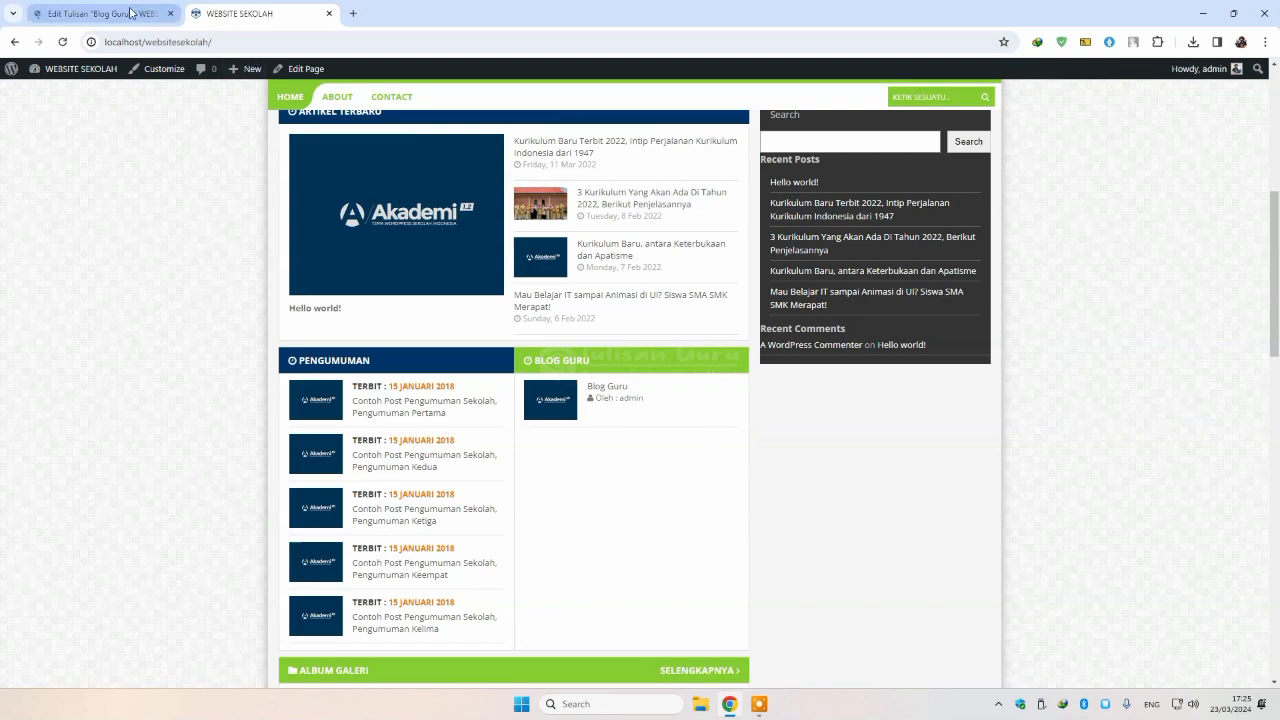
key("ctrl+Tab")
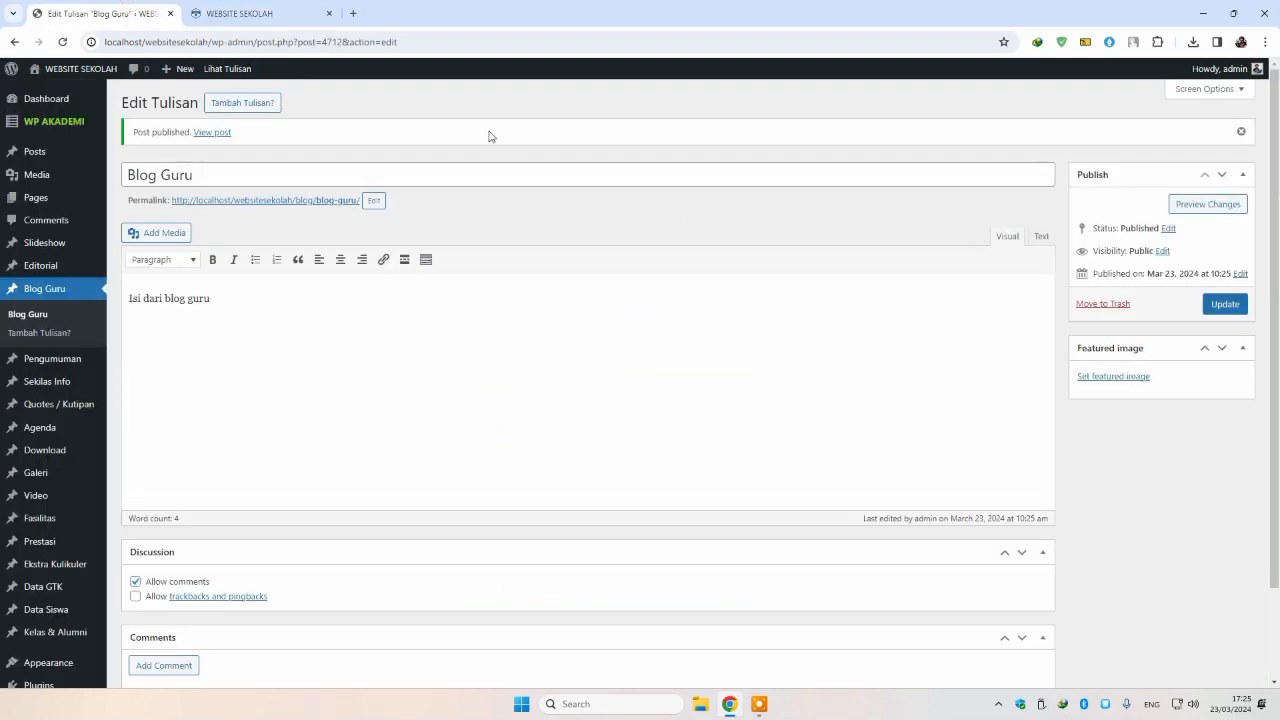
left_click(222, 13)
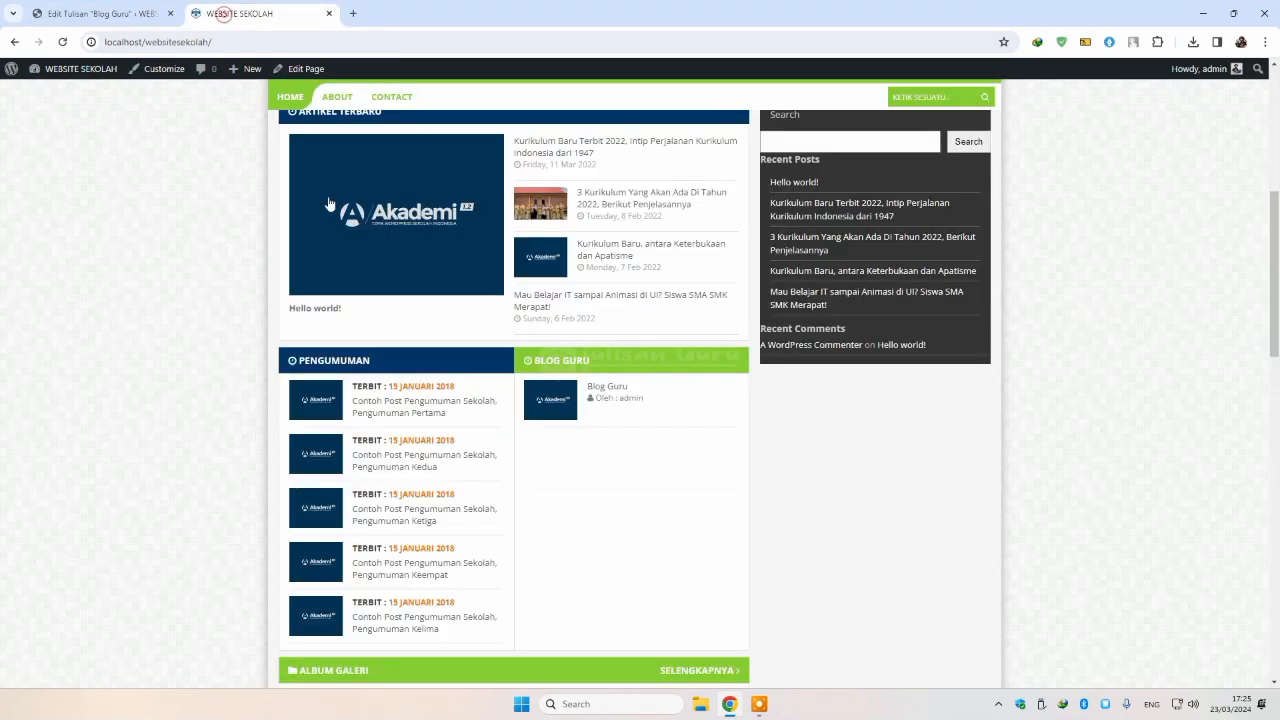
left_click(94, 13)
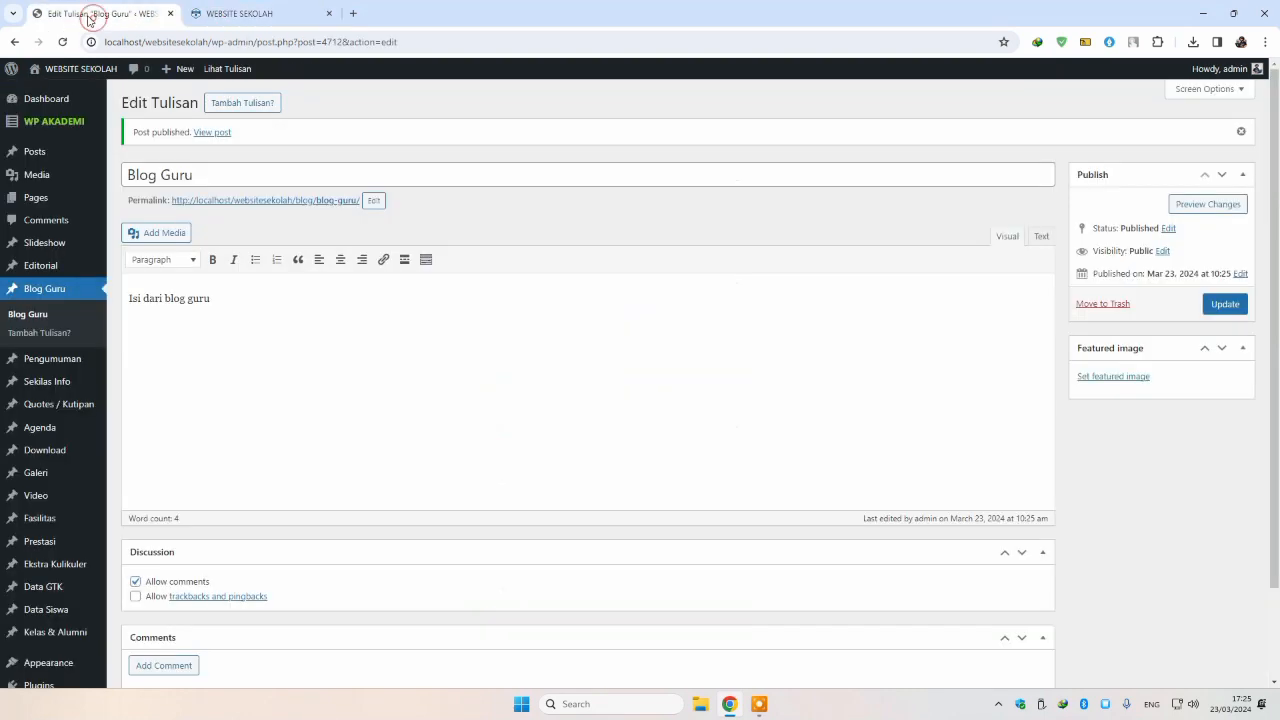
left_click(64, 360)
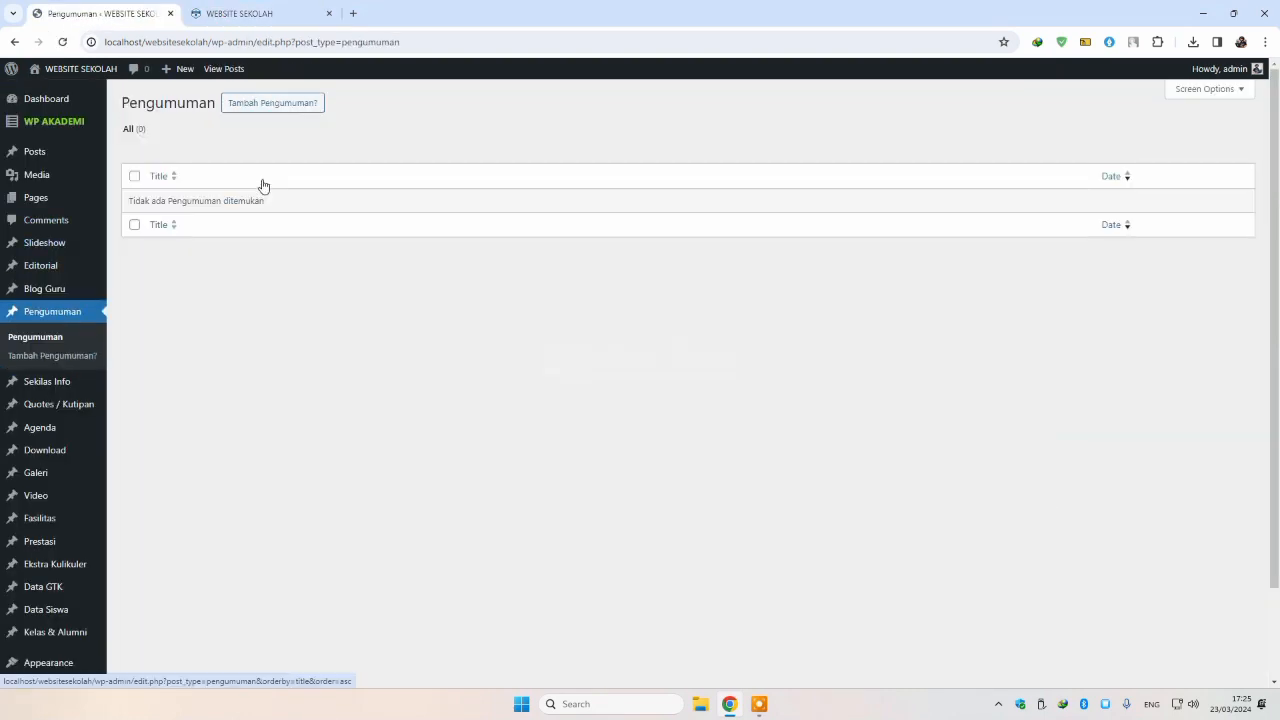
Step: Start a new announcement with a draft title and the body 'isi pengumuman'
left_click(268, 104)
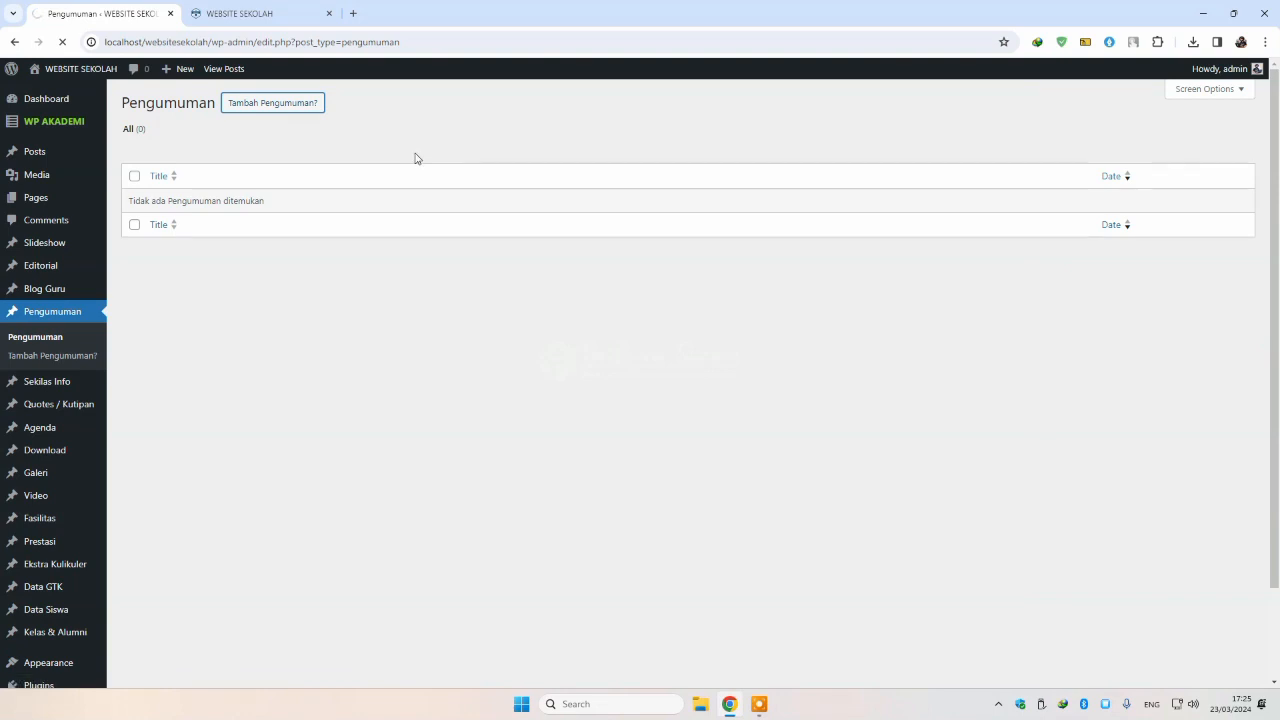
type("Ujian Akhir Sekolah")
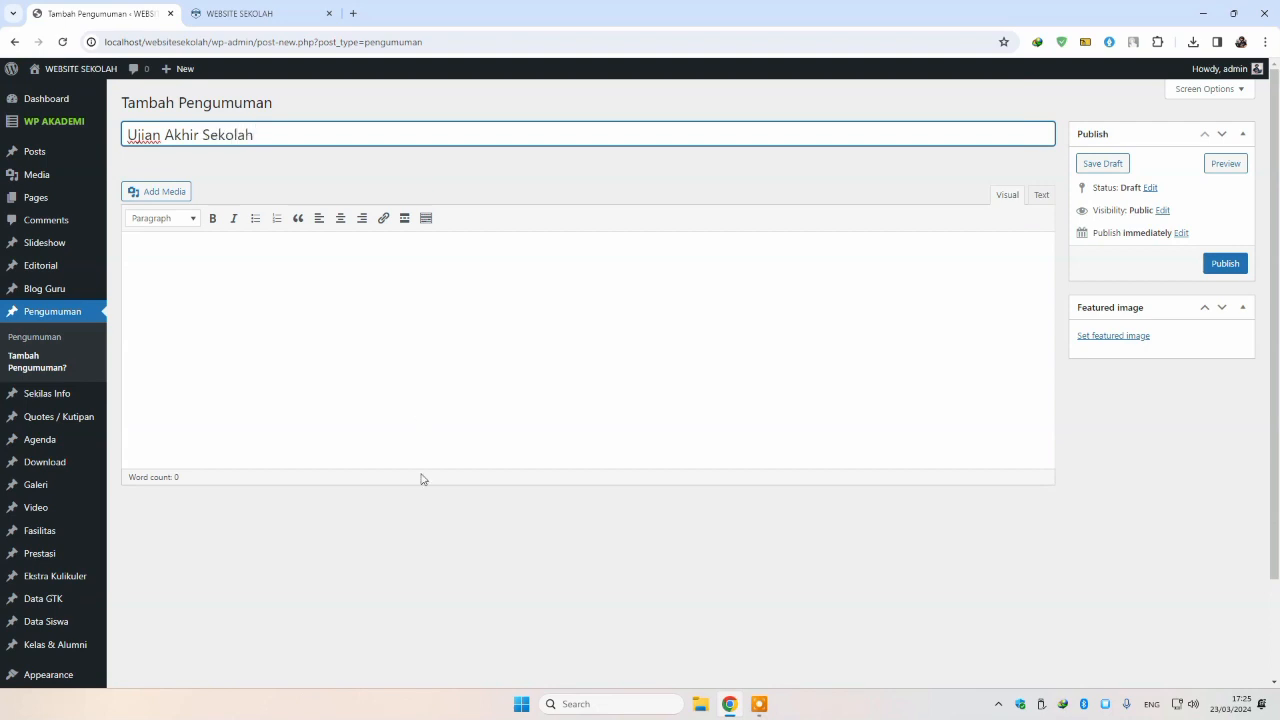
left_click(437, 440)
type("isi pengumuman")
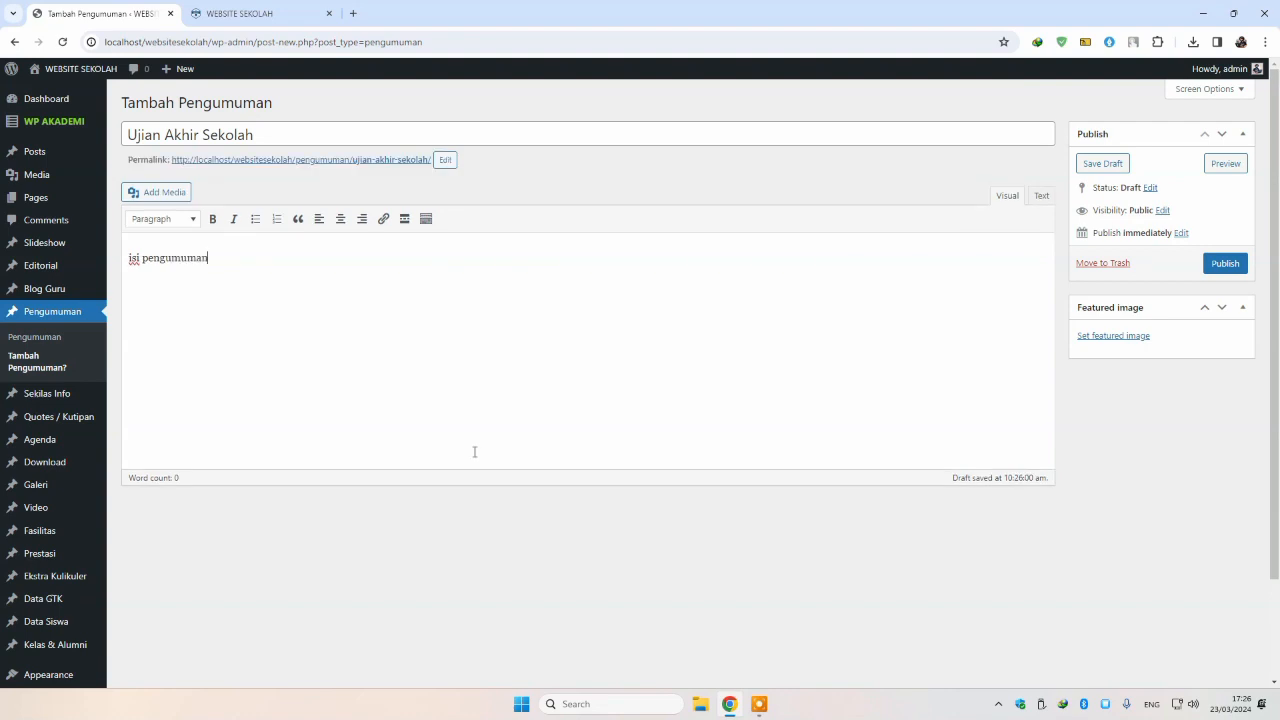
Step: Set the distance-learning guide image as the announcement's featured image
left_click(1137, 337)
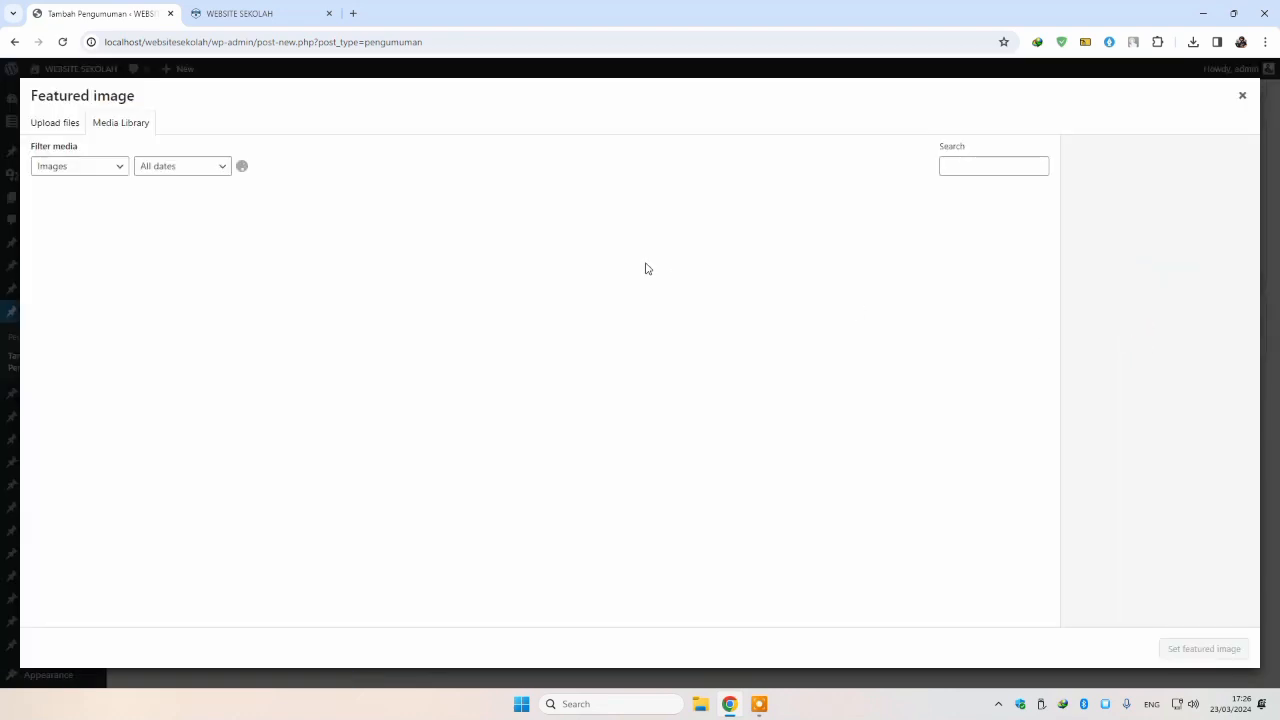
scroll(686, 371, "down", 5)
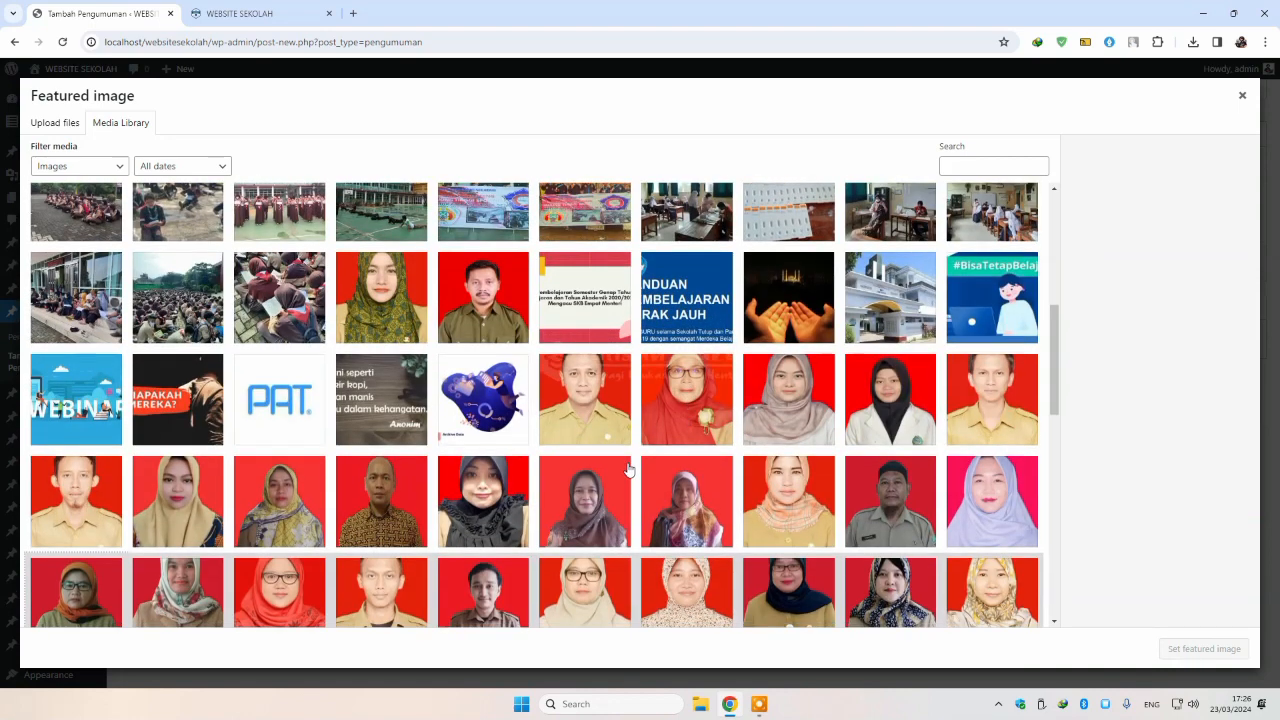
scroll(630, 467, "down", 8)
scroll(648, 451, "up", 15)
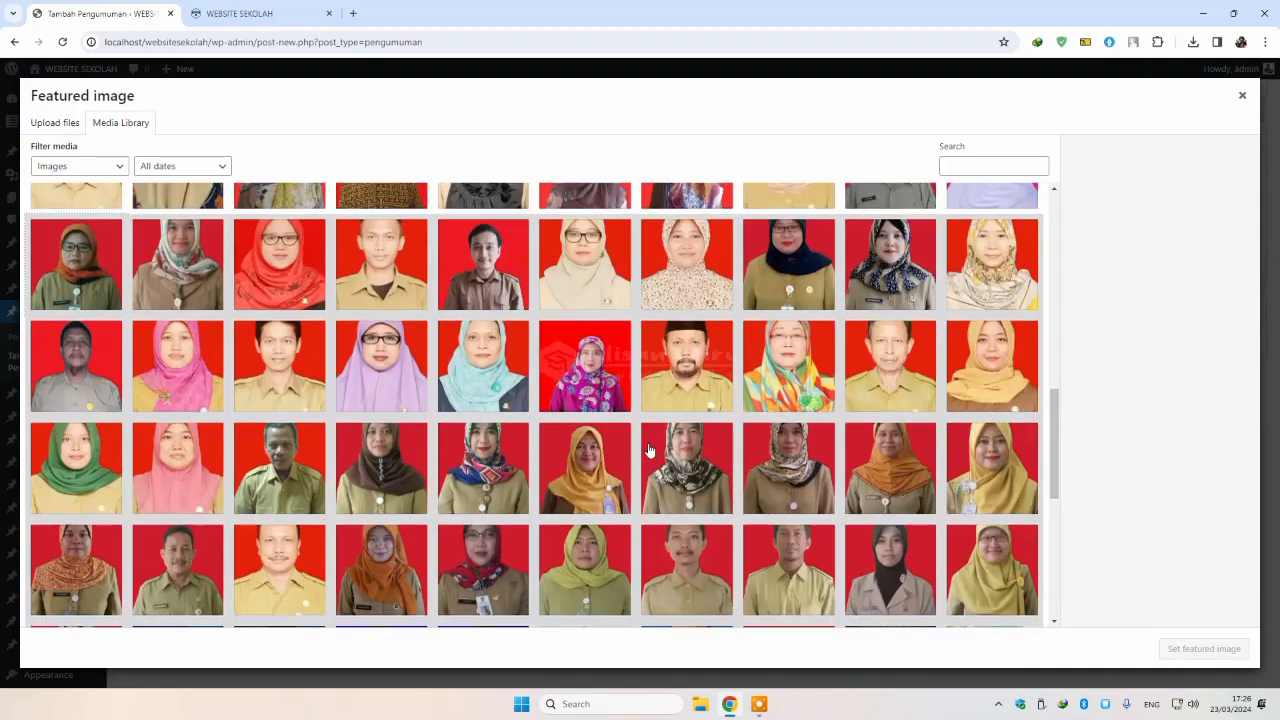
scroll(678, 568, "down", 1)
scroll(678, 568, "down", 1)
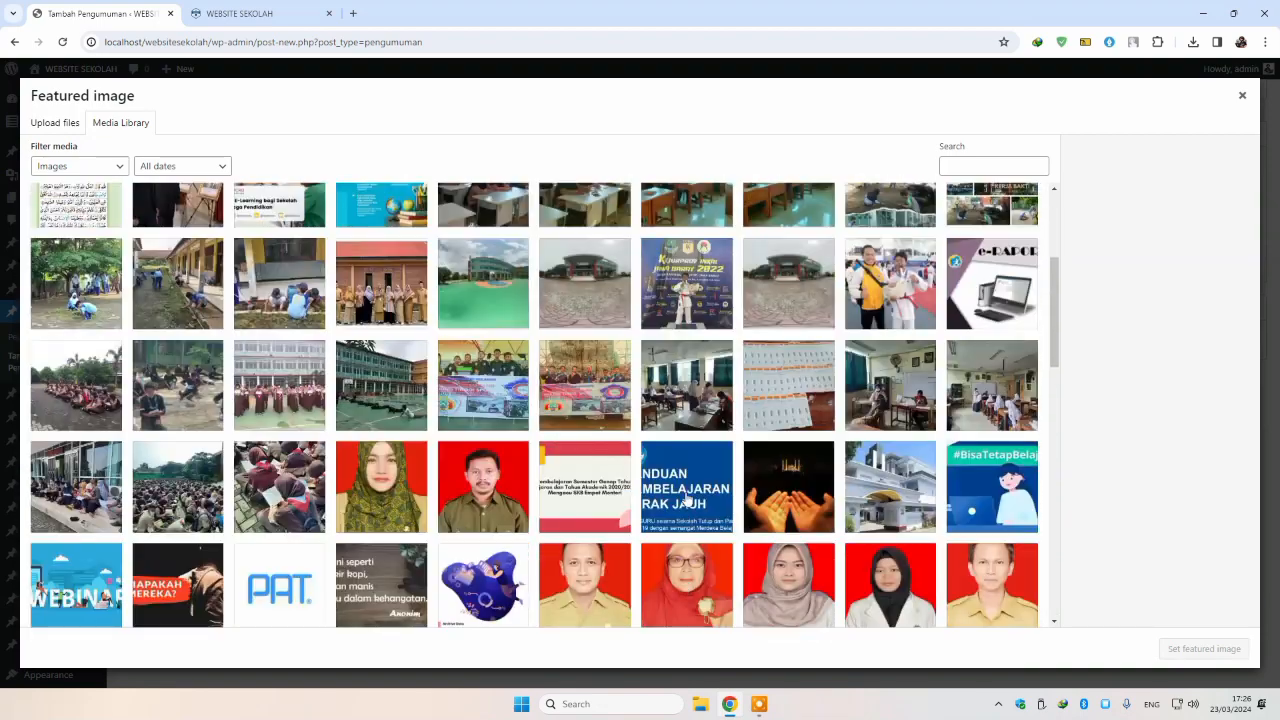
left_click(684, 496)
left_click(1205, 650)
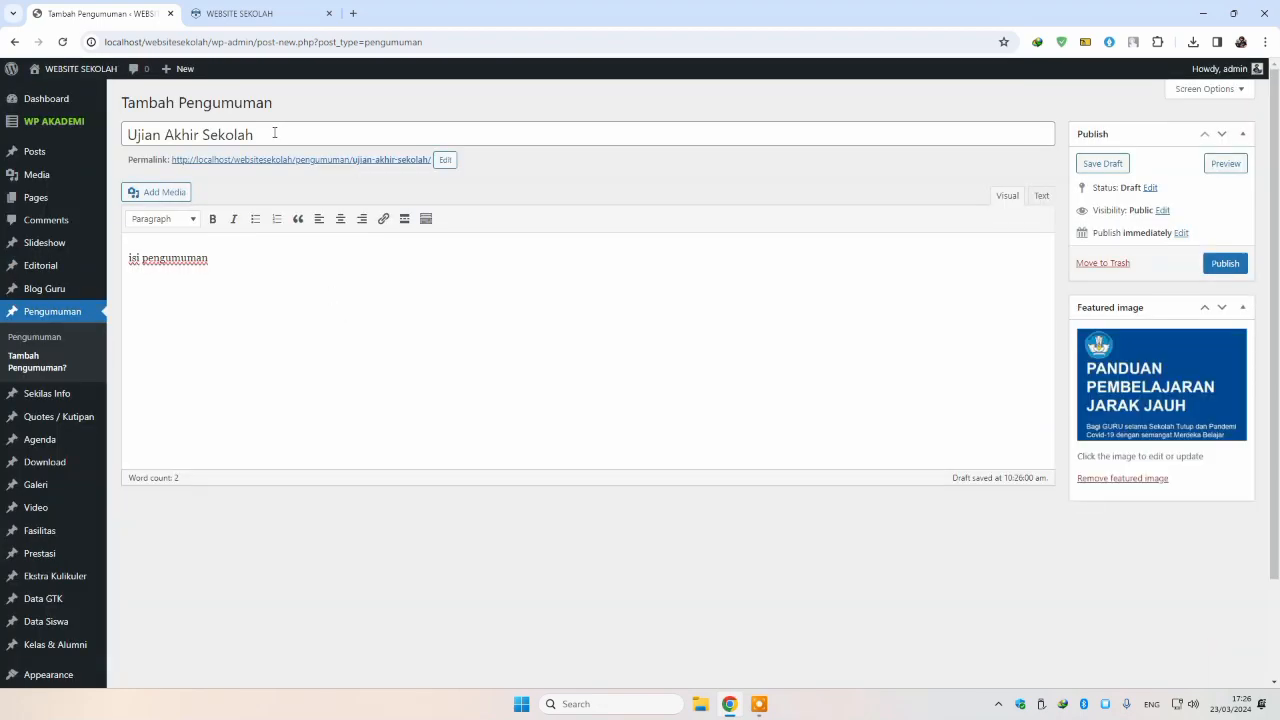
Step: Retitle the announcement 'Pembelajaran Jarak Jauh' and use that title as its permalink slug
triple_click(274, 131)
type("Pemb")
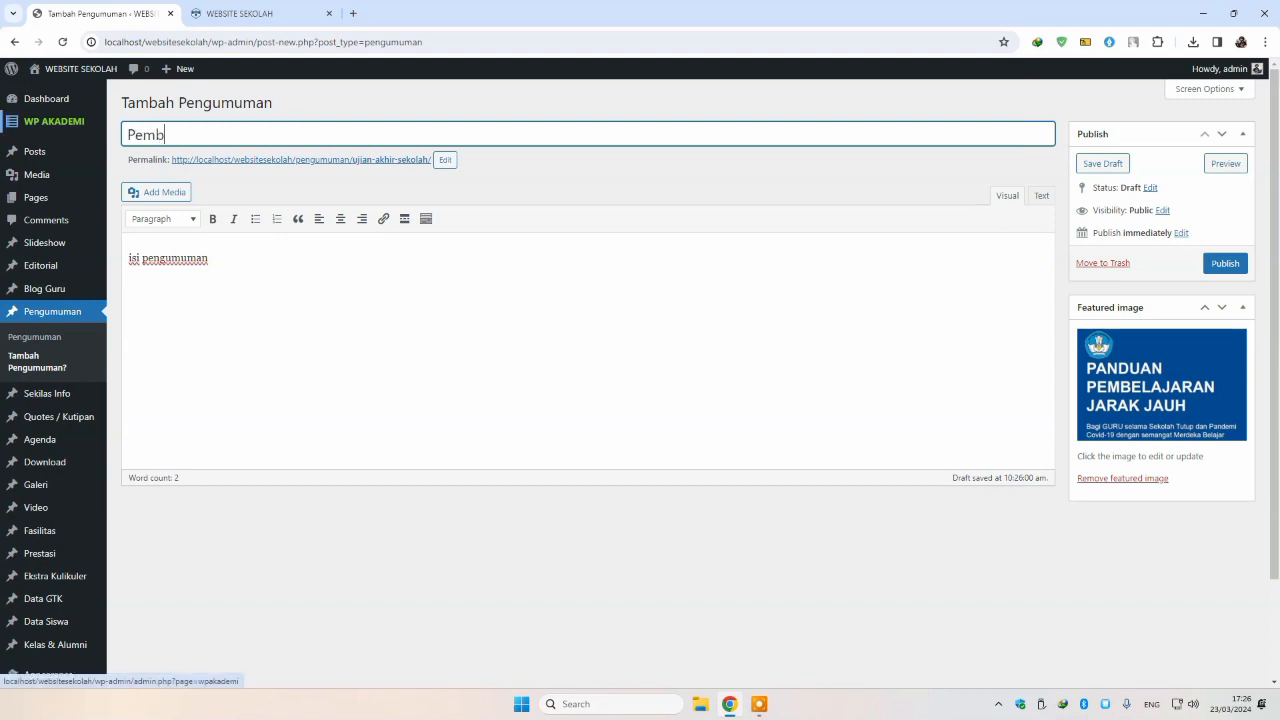
type("elajaran Jarak Jauh")
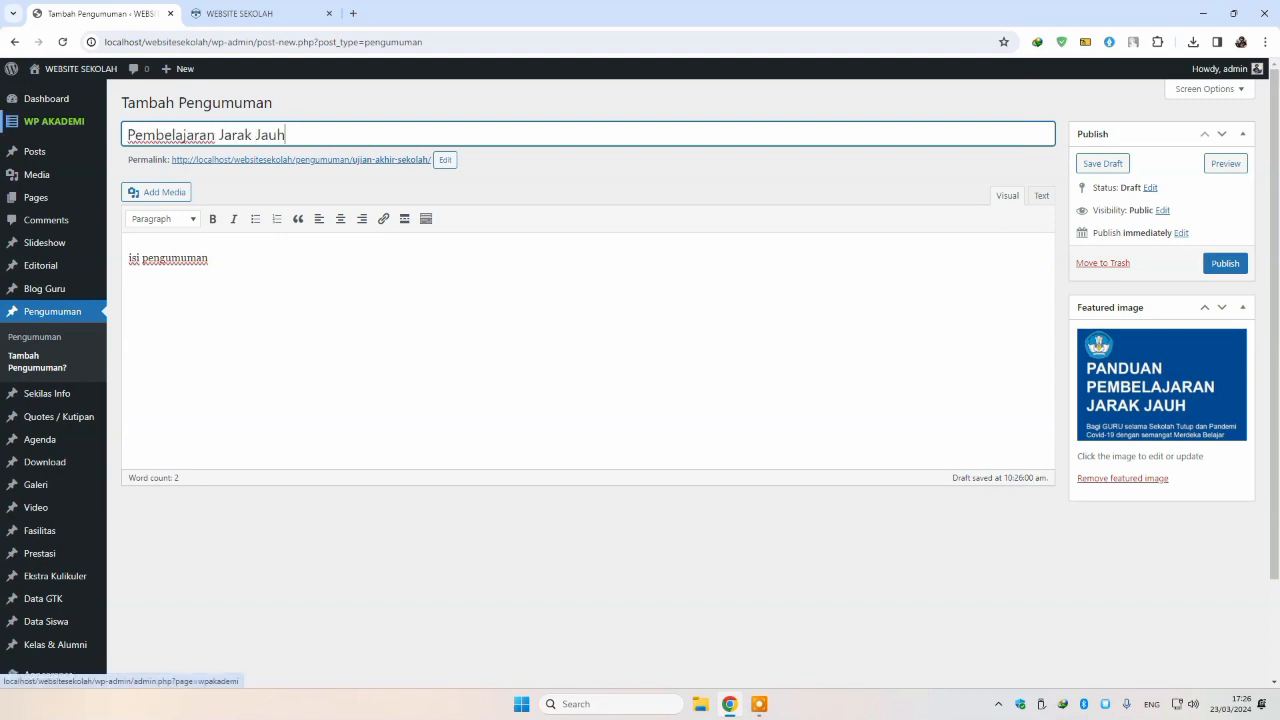
key("ctrl+a")
key("ctrl+c")
left_click(447, 161)
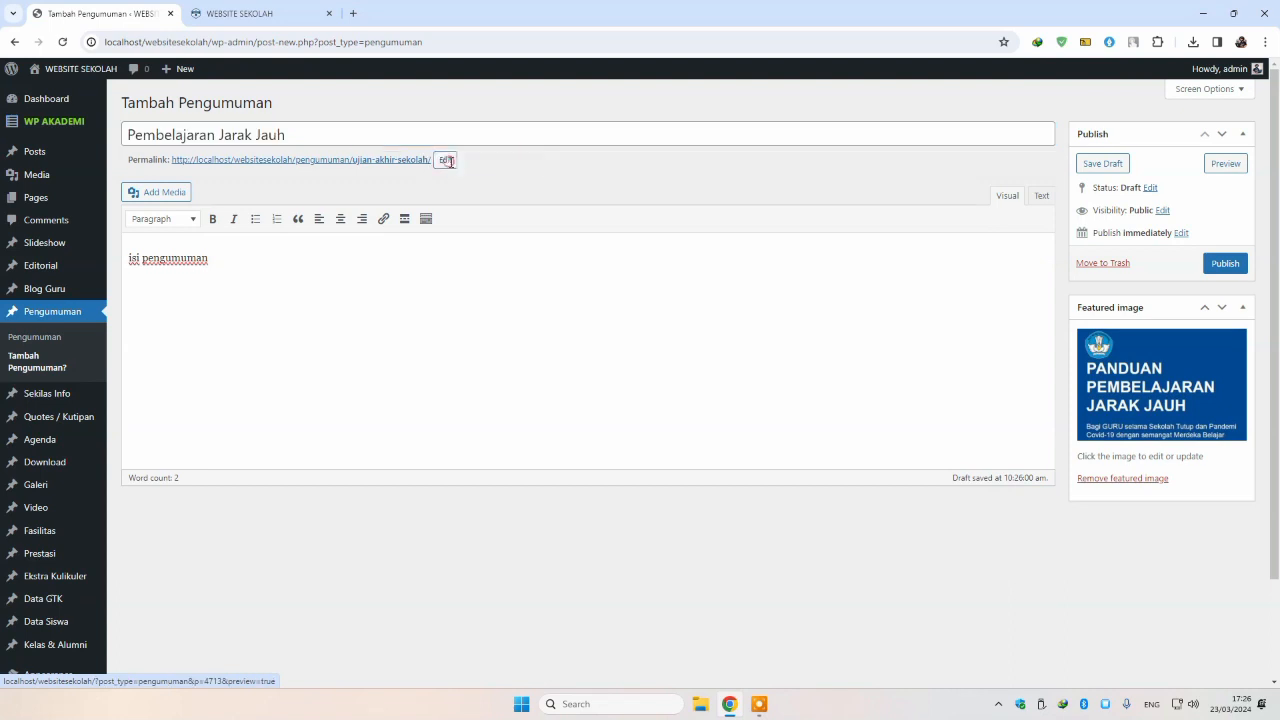
key("ctrl+a")
key("ctrl+v")
left_click(507, 161)
Step: Publish the announcement and reload the site's front page
left_click(1225, 263)
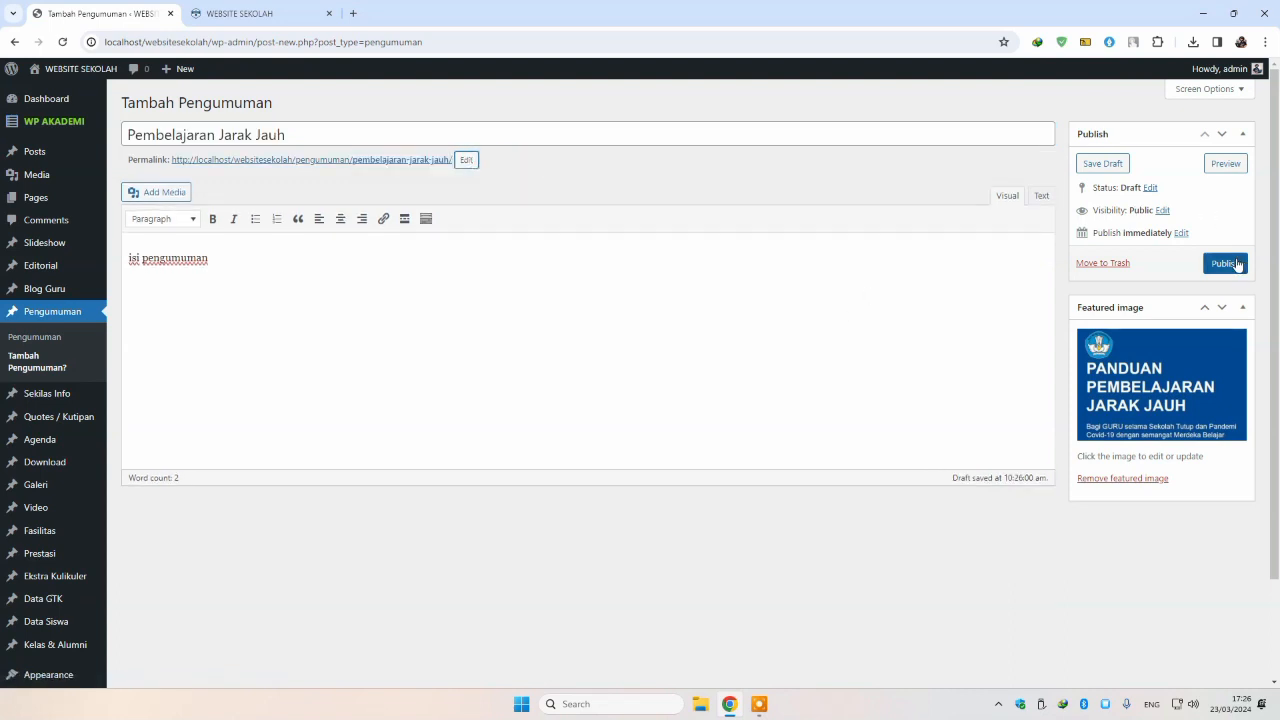
left_click(249, 14)
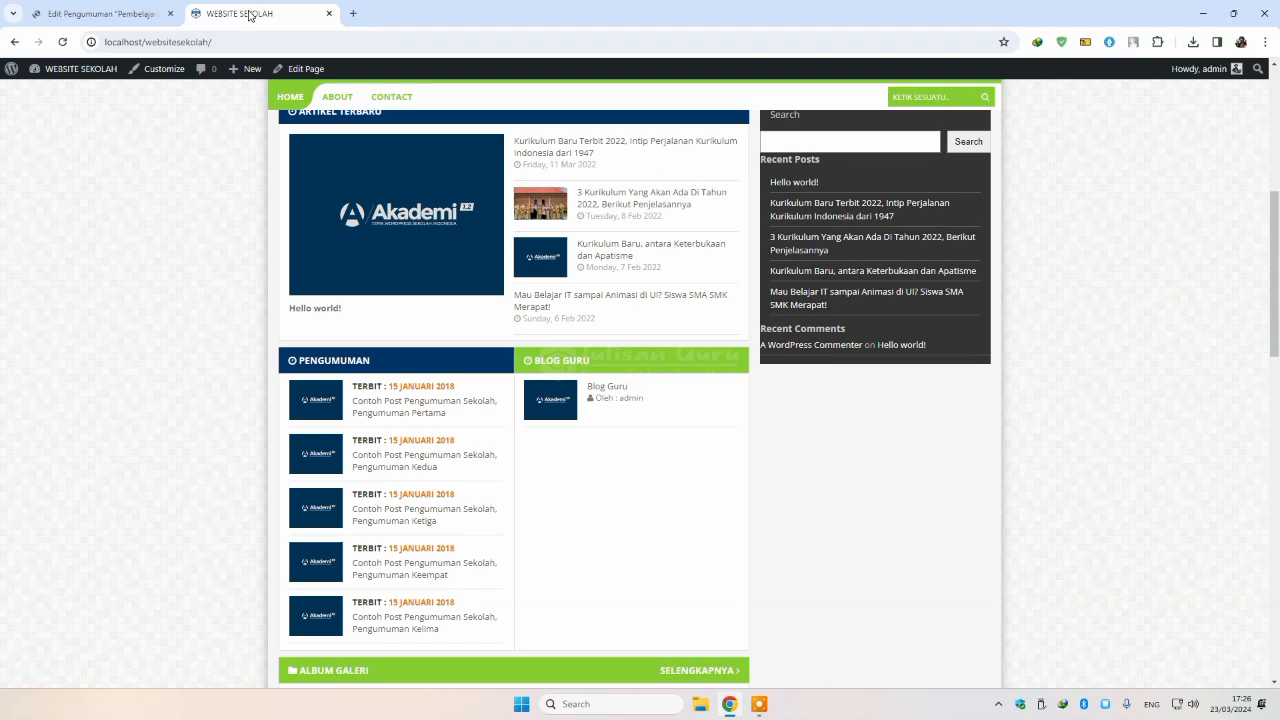
left_click(64, 43)
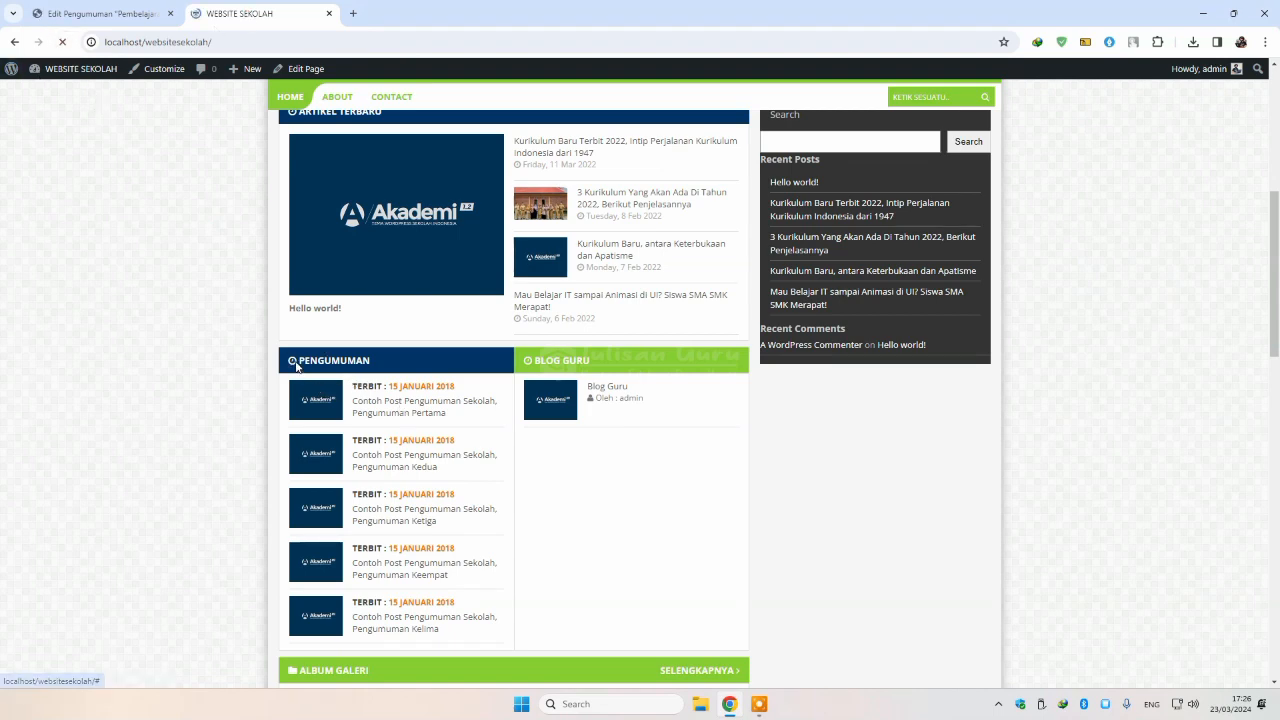
Step: Confirm 'Pembelajaran Jarak Jauh', dated 23 Mar 2024, appears under Pengumuman, then return to its editor
scroll(326, 380, "down", 1)
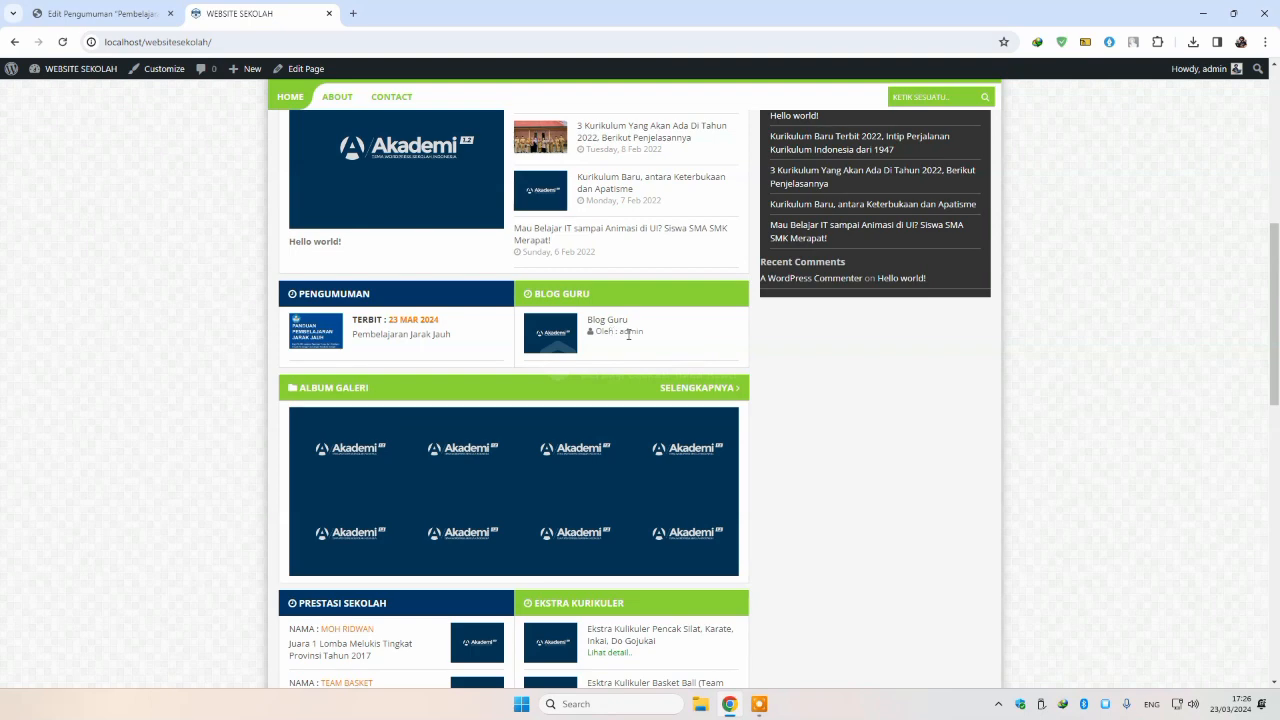
left_click(140, 14)
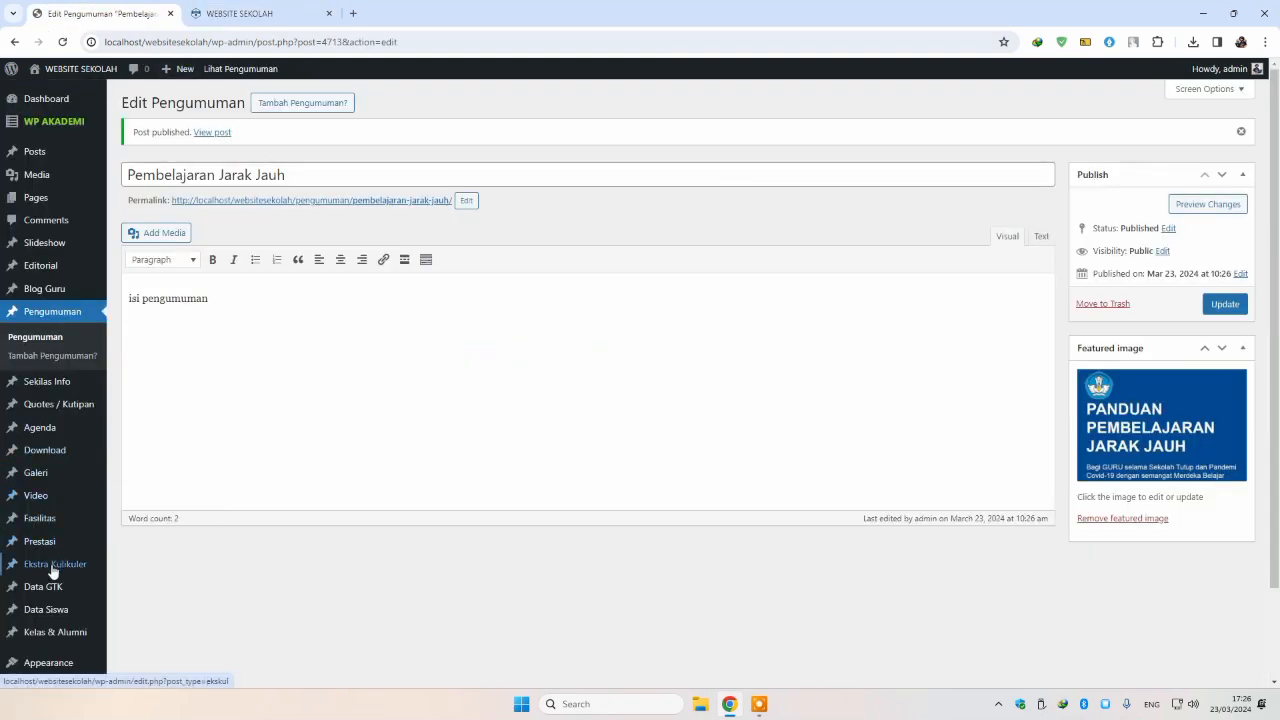
left_click(240, 14)
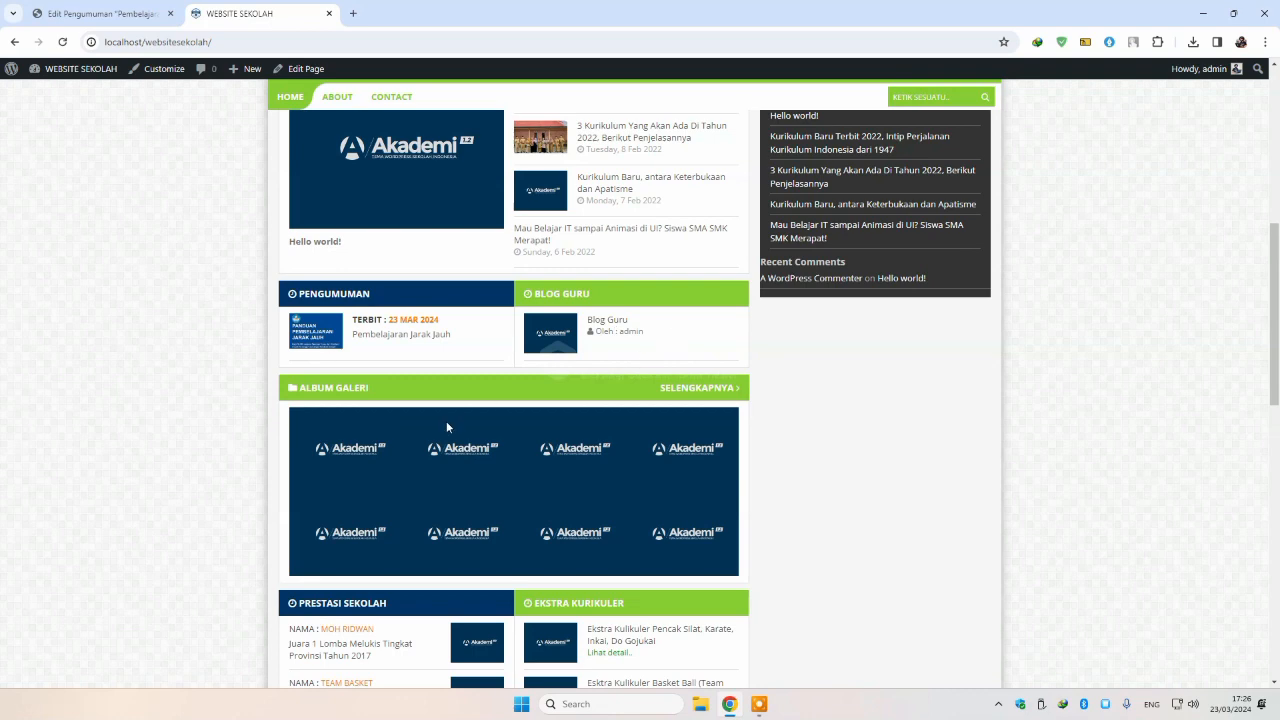
left_click(108, 13)
scroll(60, 400, "down", 1)
Step: Start a new Galeri entry with a draft title
mouse_move(57, 408)
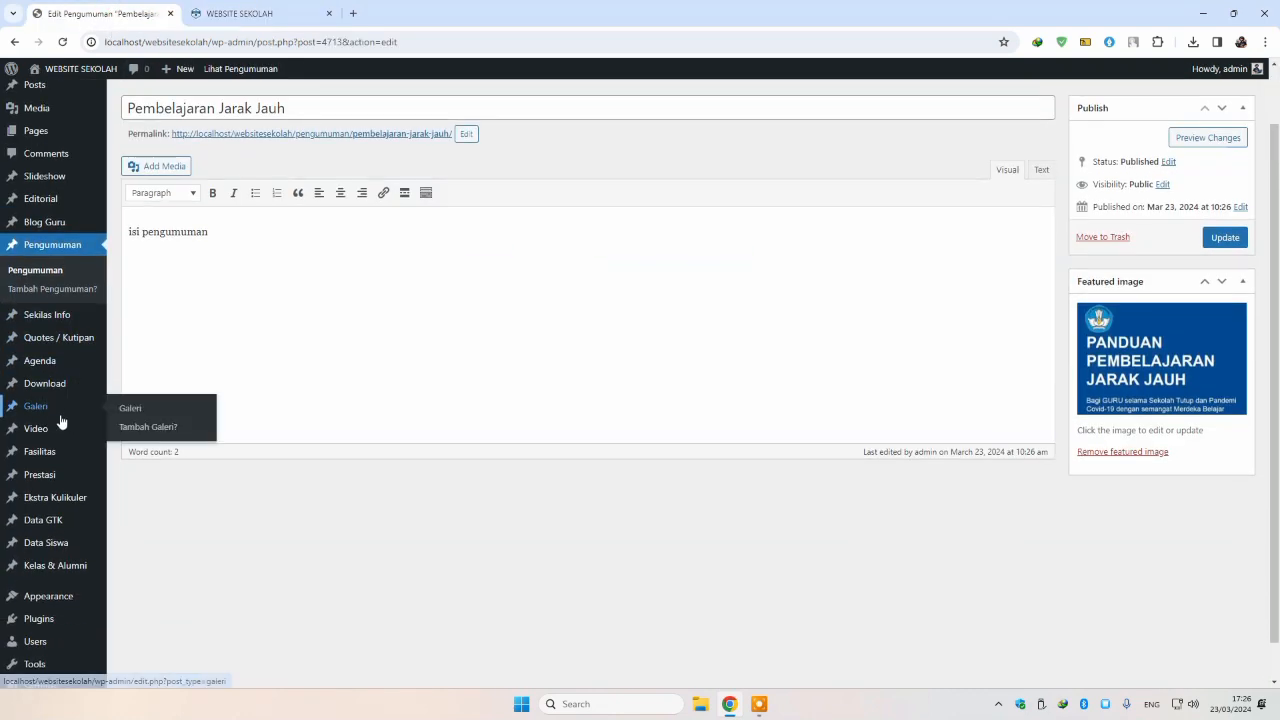
left_click(130, 410)
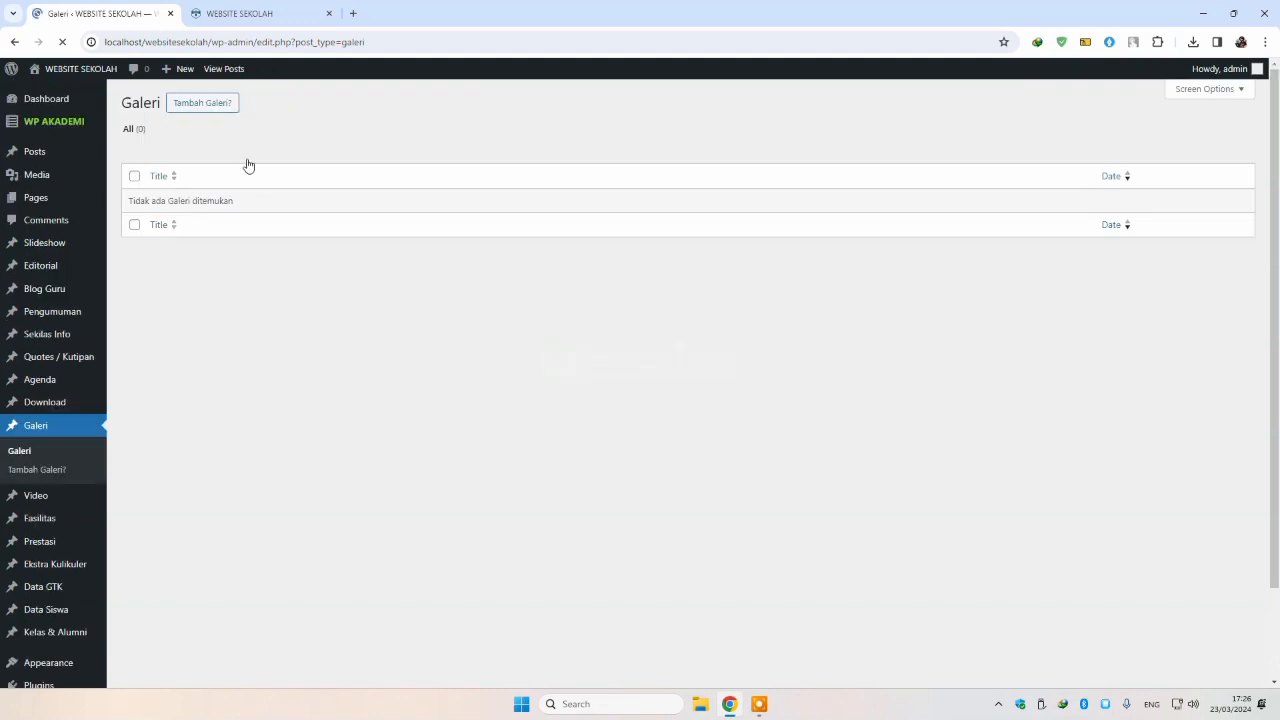
left_click(205, 104)
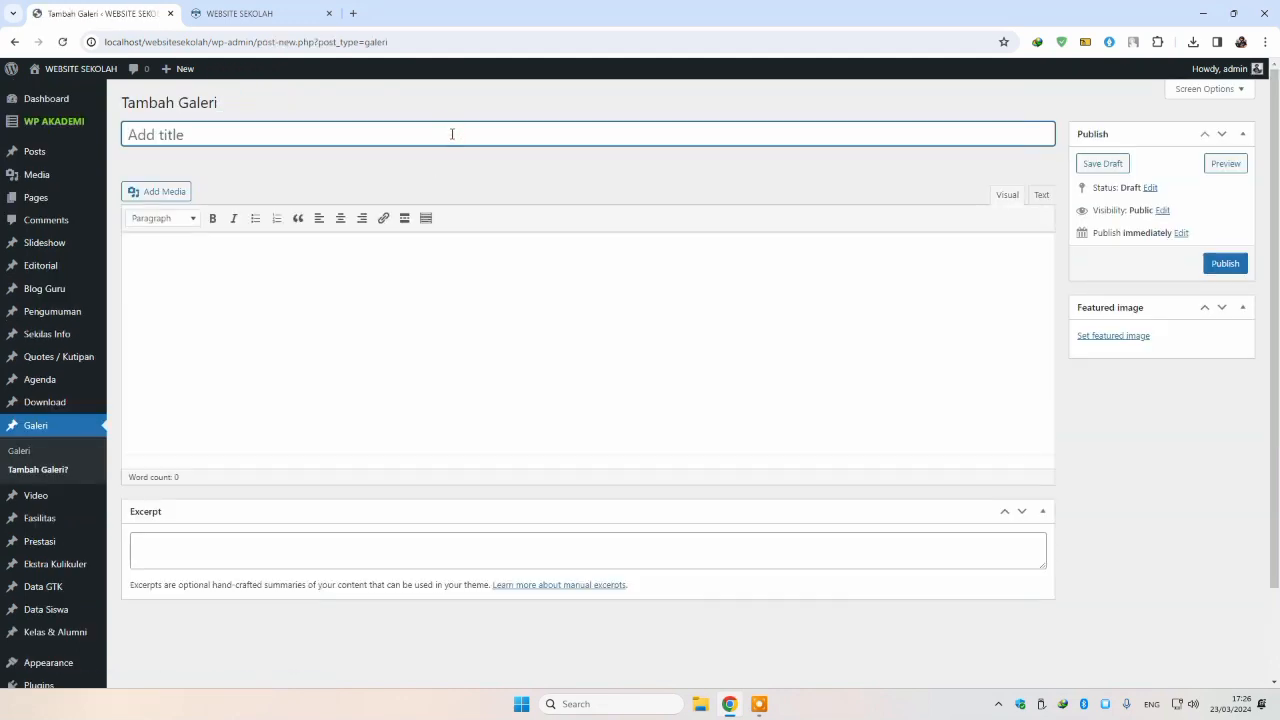
type("Jumsih")
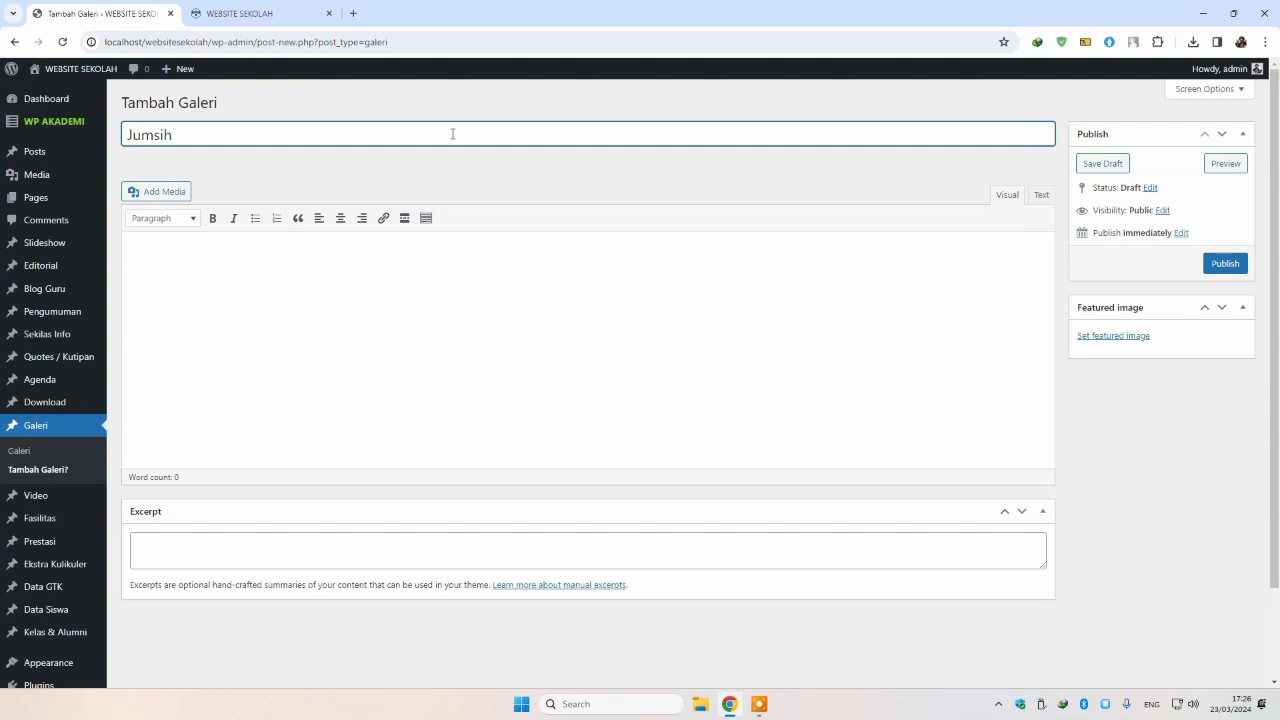
Step: Set the KERJA BAKTI photo as the gallery entry's featured image
left_click(1136, 337)
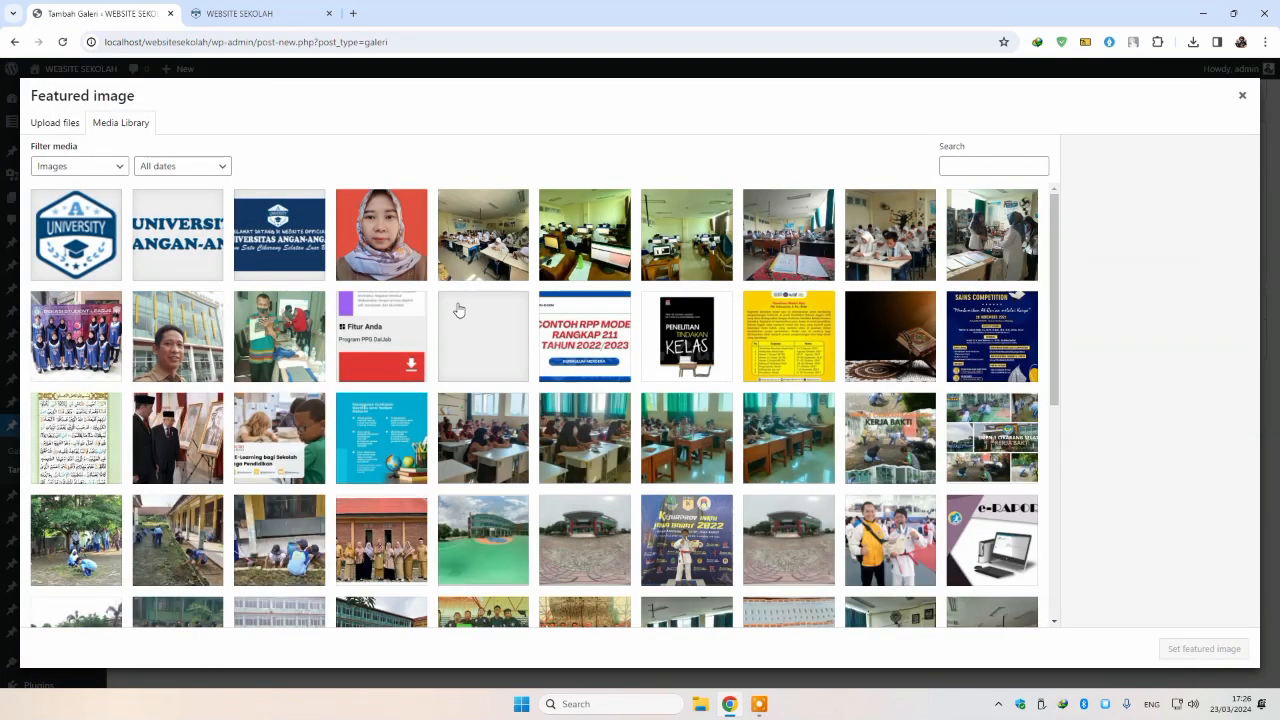
scroll(460, 316, "down", 2)
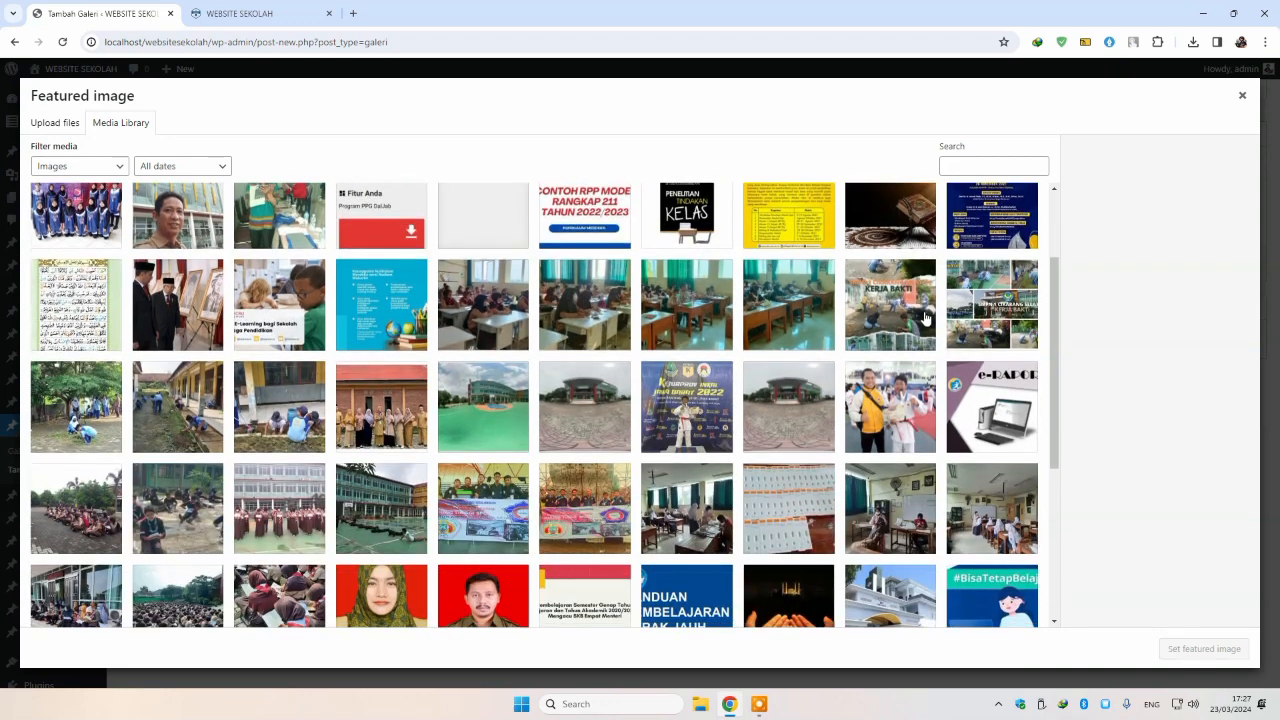
left_click(925, 319)
left_click(1204, 649)
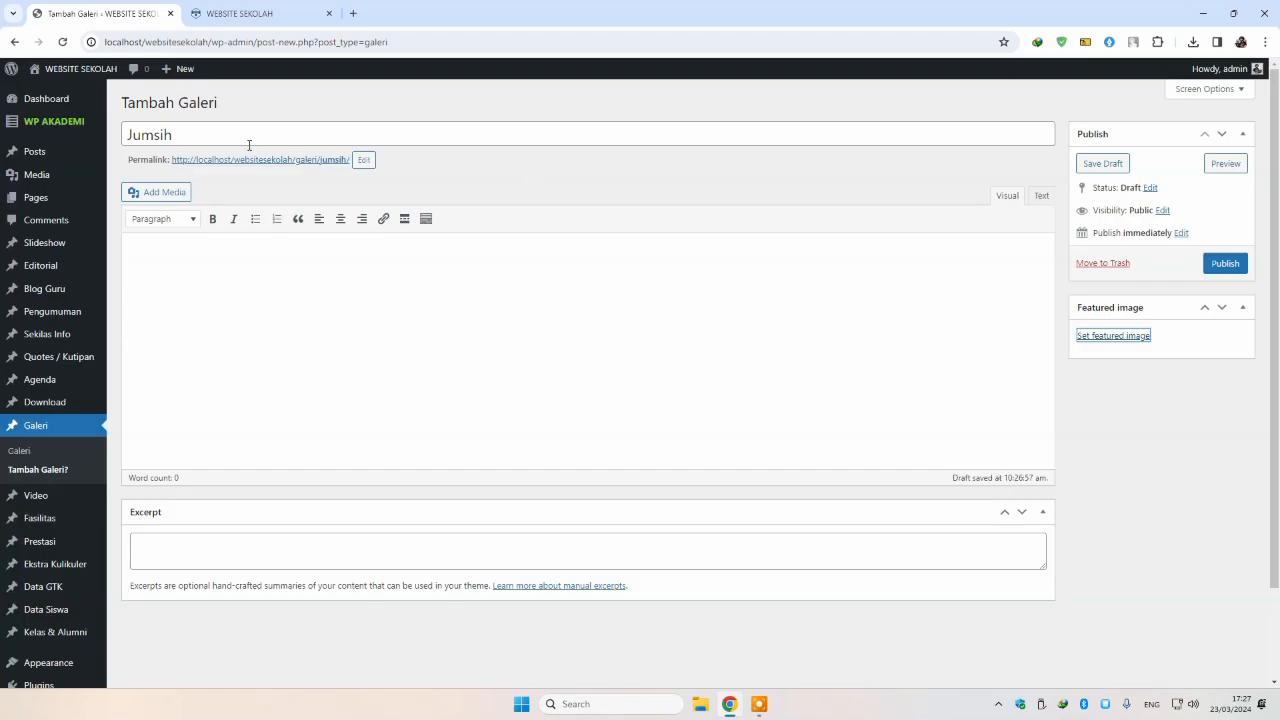
Step: Replace the gallery entry's permalink slug with Kerjabakti
double_click(247, 140)
mouse_move(10, 95)
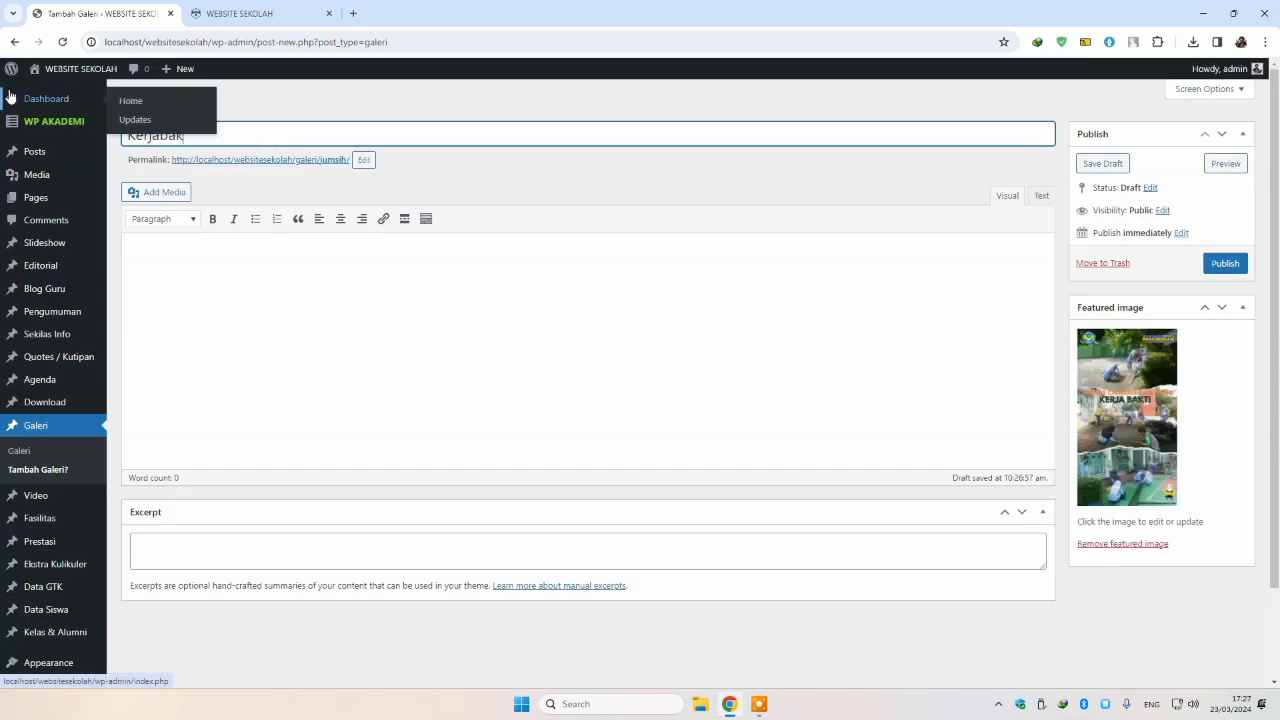
left_click(400, 311)
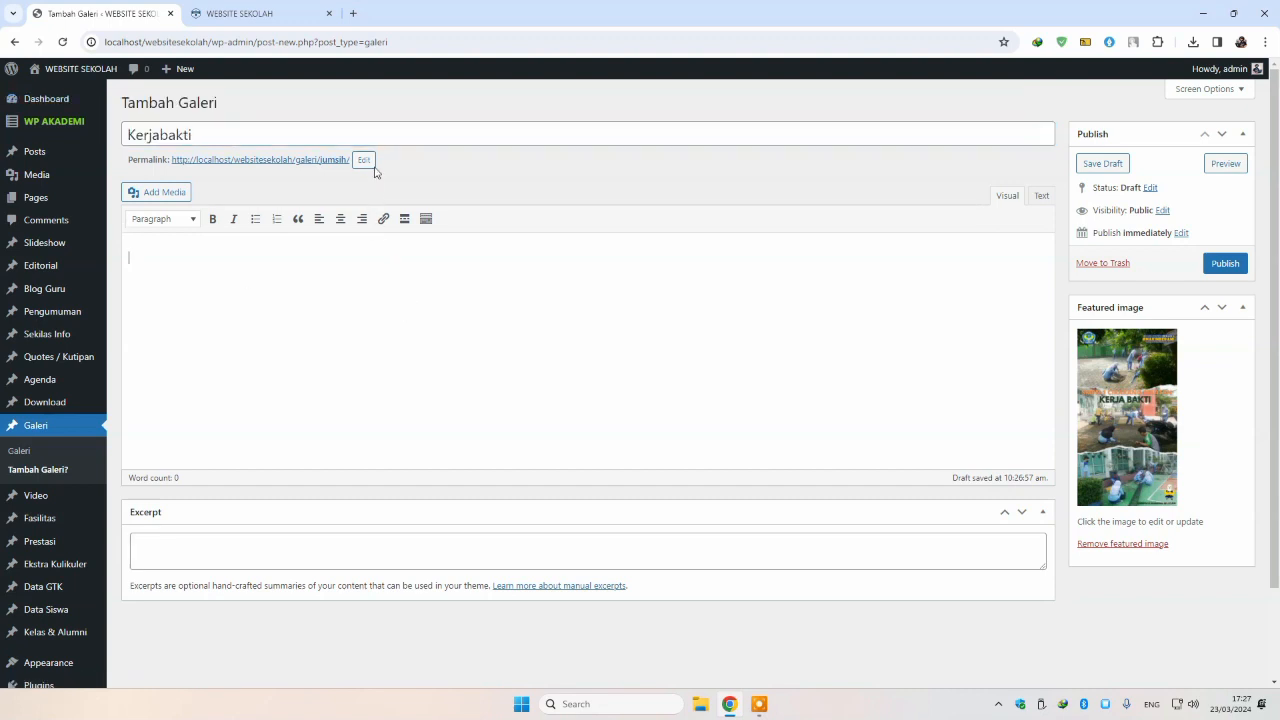
left_click(366, 163)
type("Kerjabakti")
key("Return")
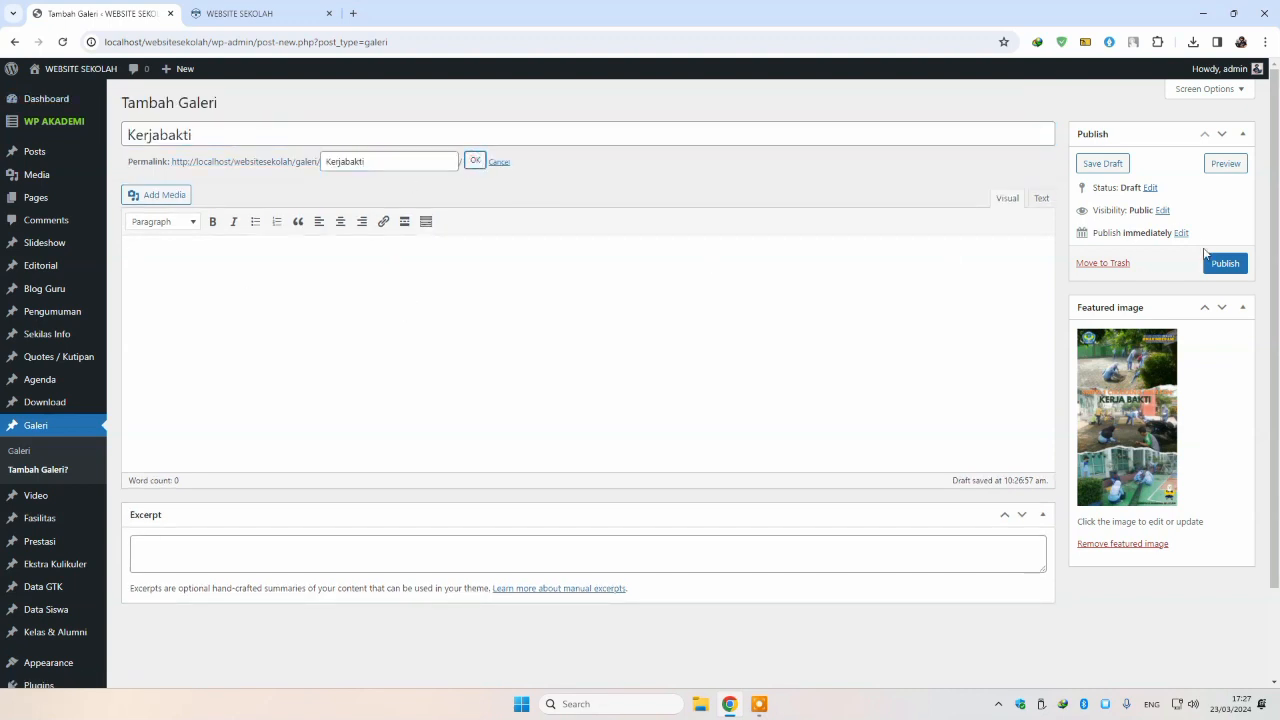
Step: Publish the Kerjabakti entry and check its photo in the site's Album Galeri
left_click(1214, 262)
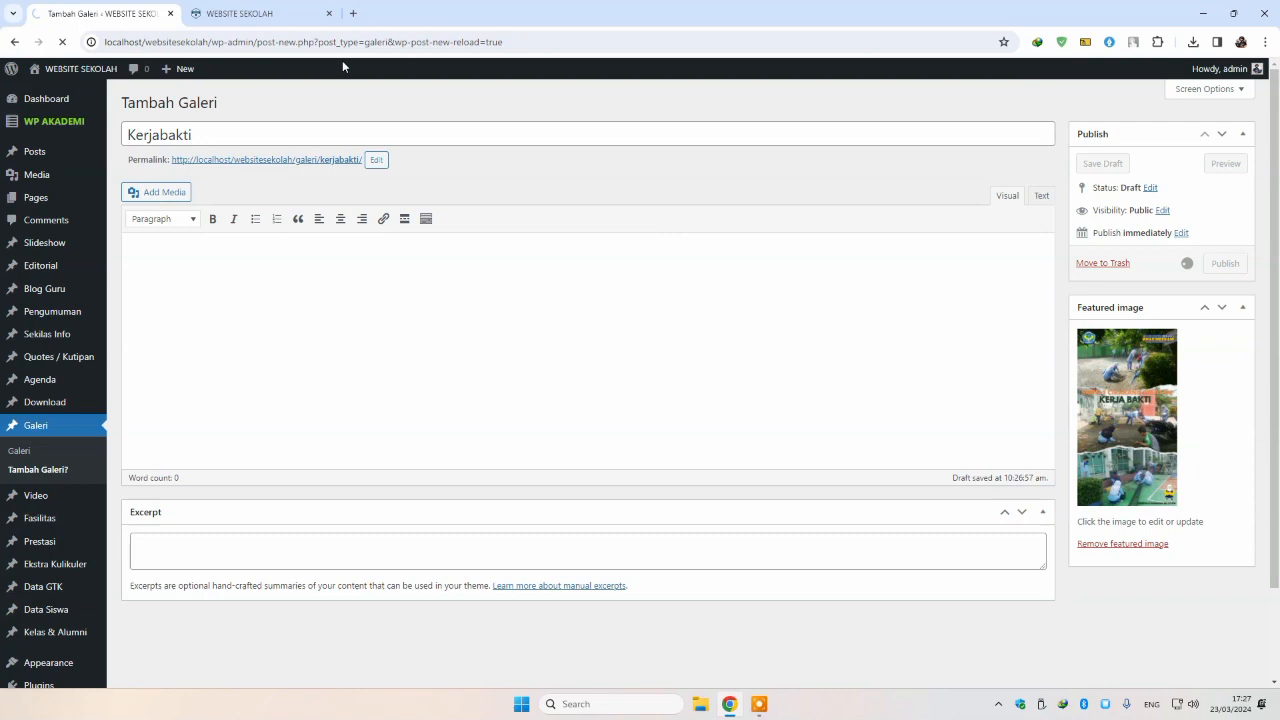
left_click(256, 15)
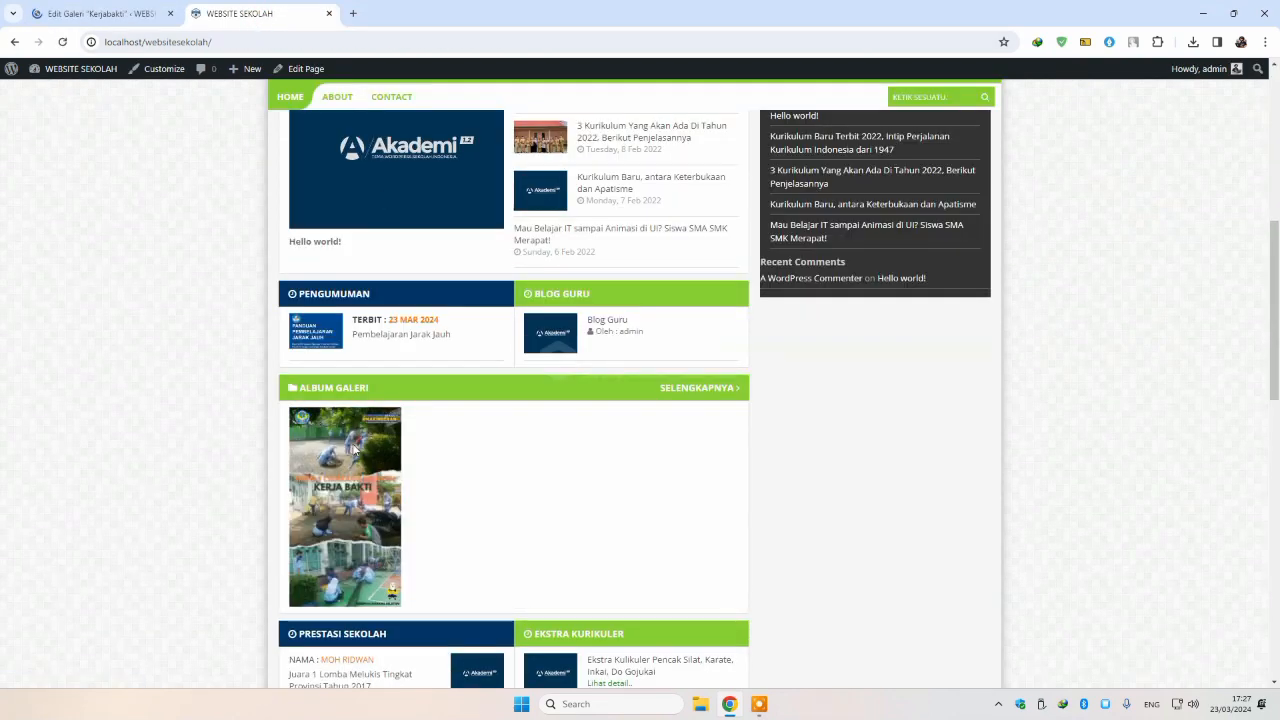
left_click(100, 14)
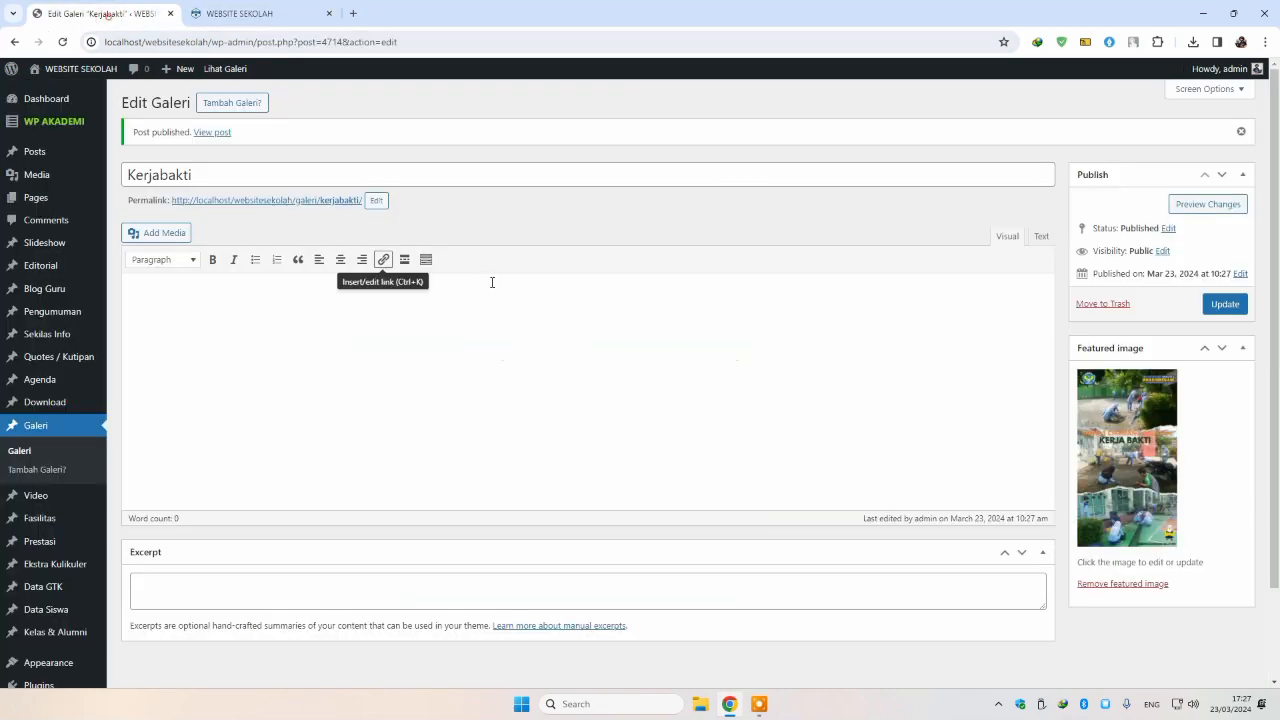
left_click(262, 14)
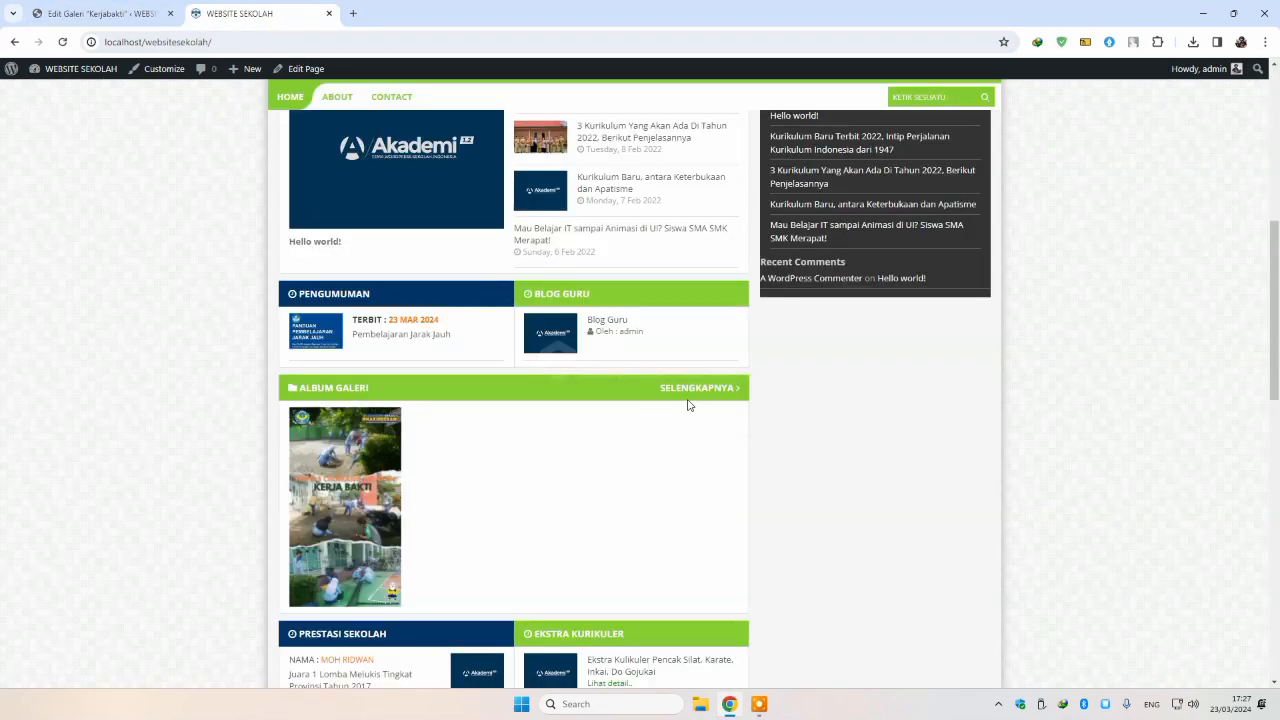
scroll(600, 360, "down", 1)
Step: Set the gardening photo as the new gallery entry's featured image
left_click(95, 14)
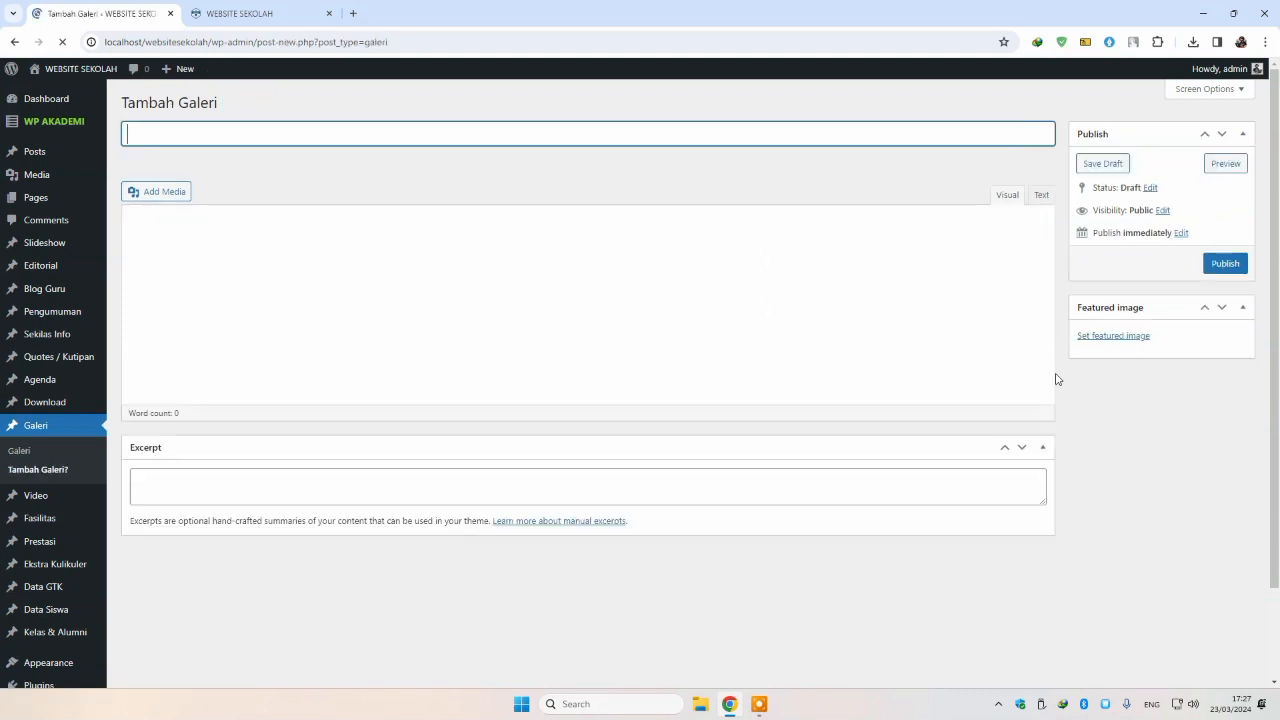
left_click(1109, 337)
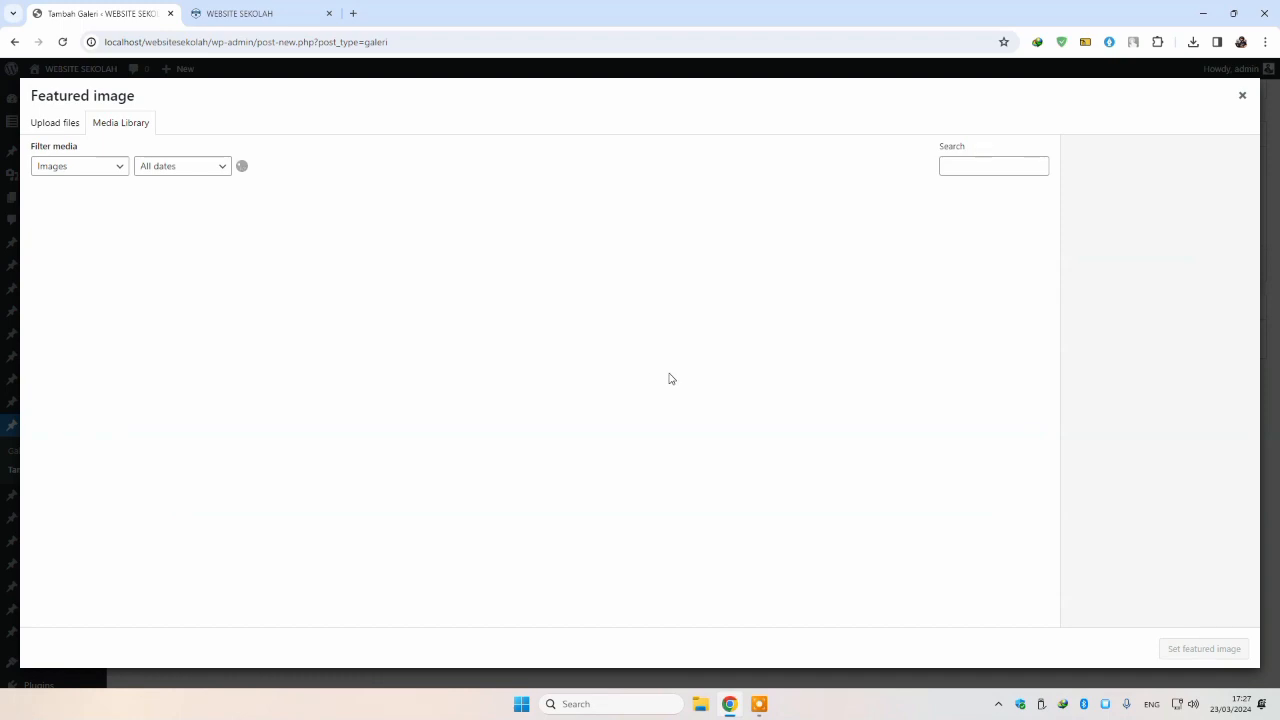
scroll(677, 374, "down", 3)
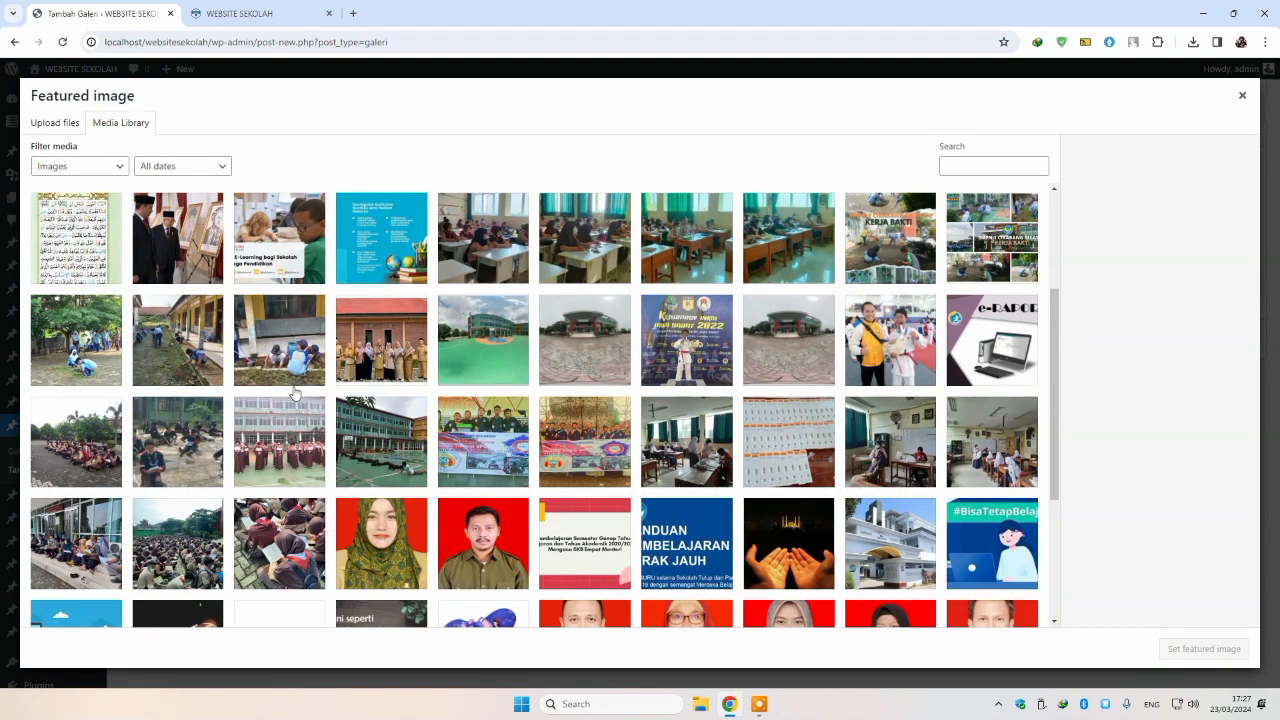
left_click(273, 344)
left_click(1204, 648)
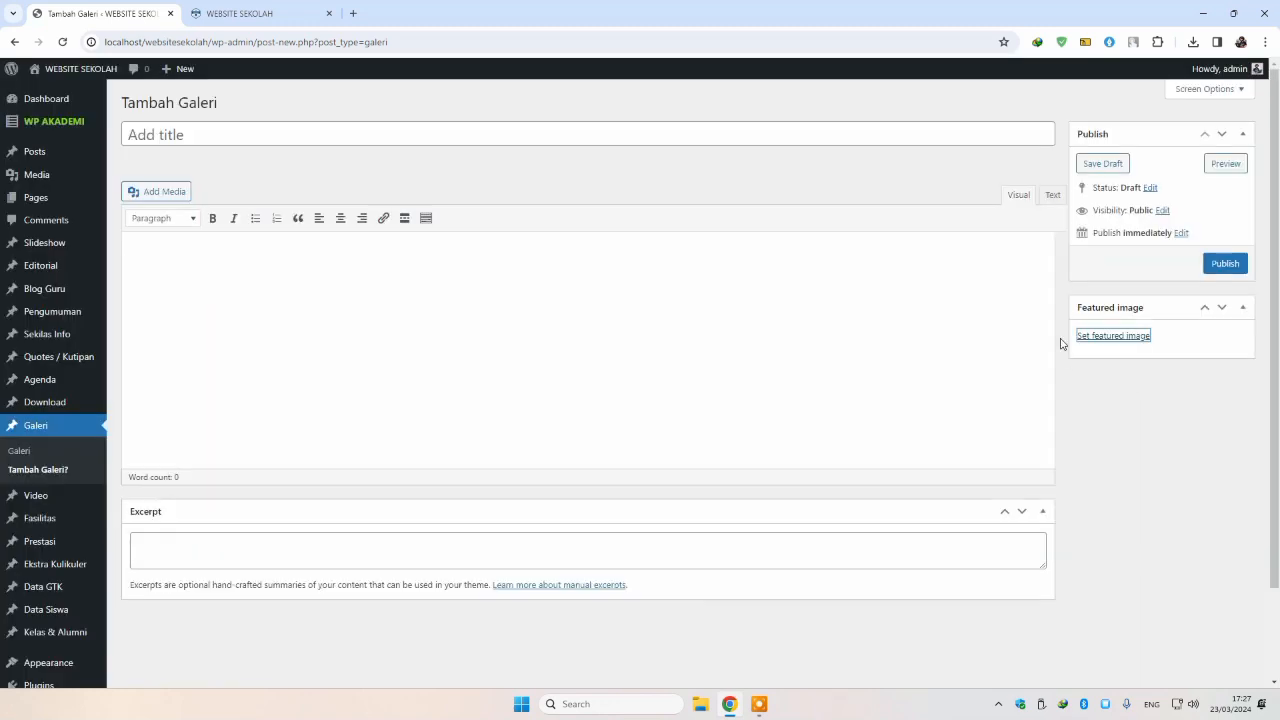
Step: Title the gallery entry 'Kerjabakti' and publish it
left_click(319, 136)
type("Kerjabakti")
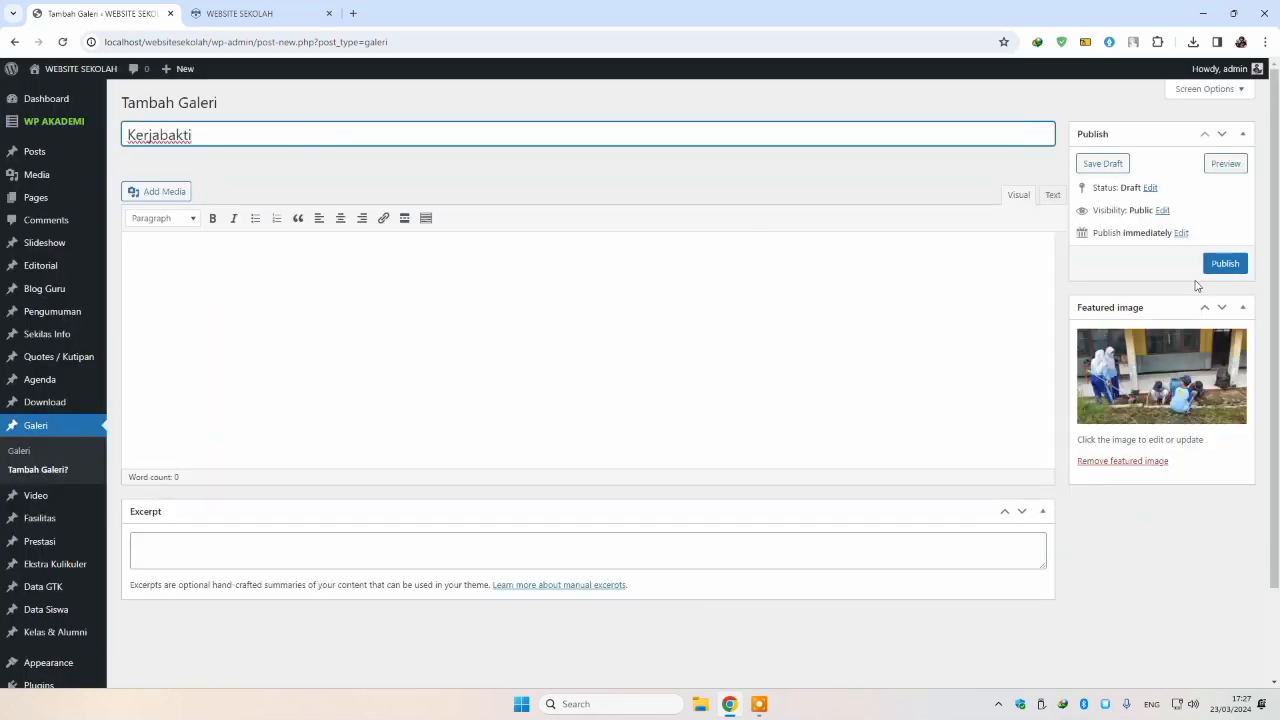
left_click(1214, 268)
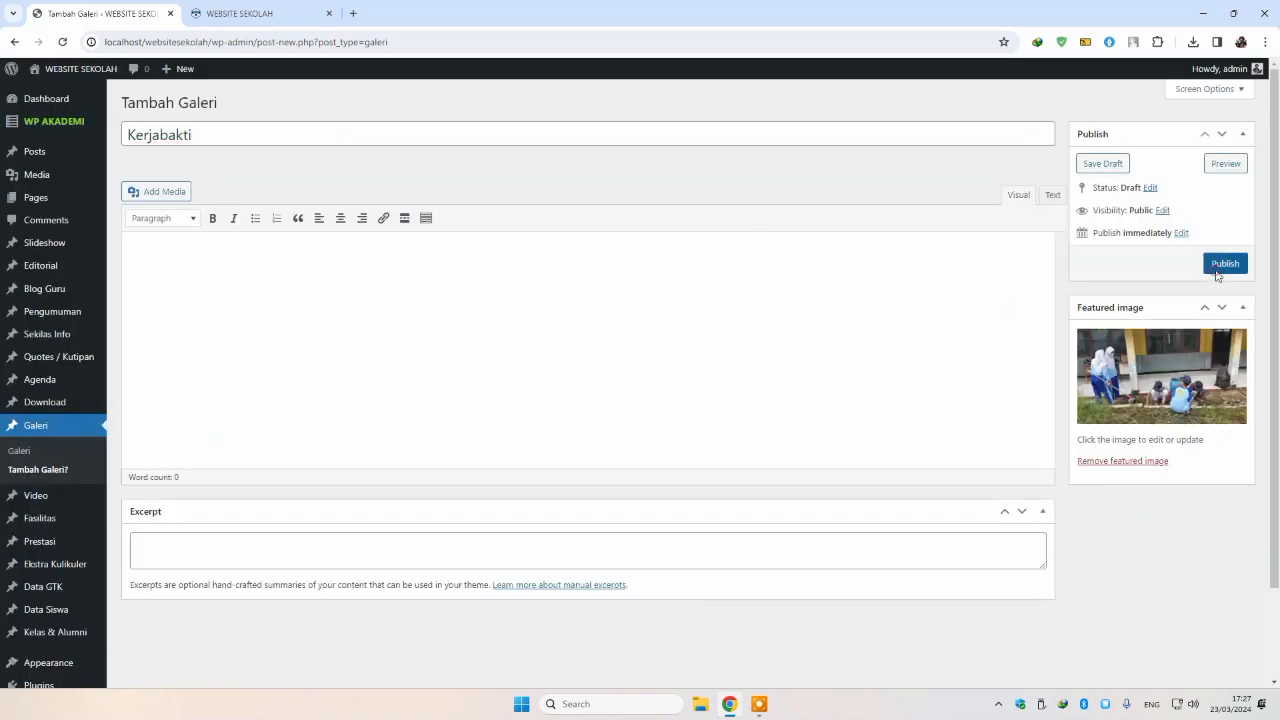
Step: Verify Album Galeri on the live site now shows two images, then return to the editor
left_click(217, 14)
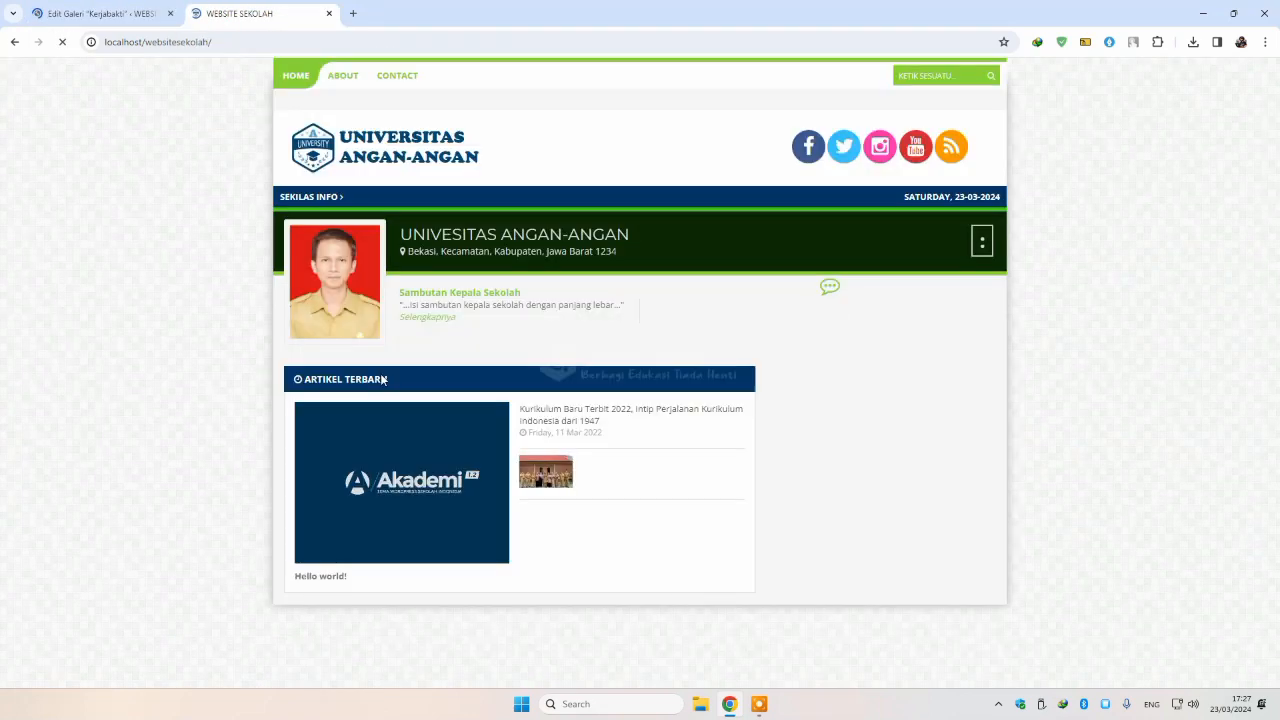
scroll(378, 340, "down", 1)
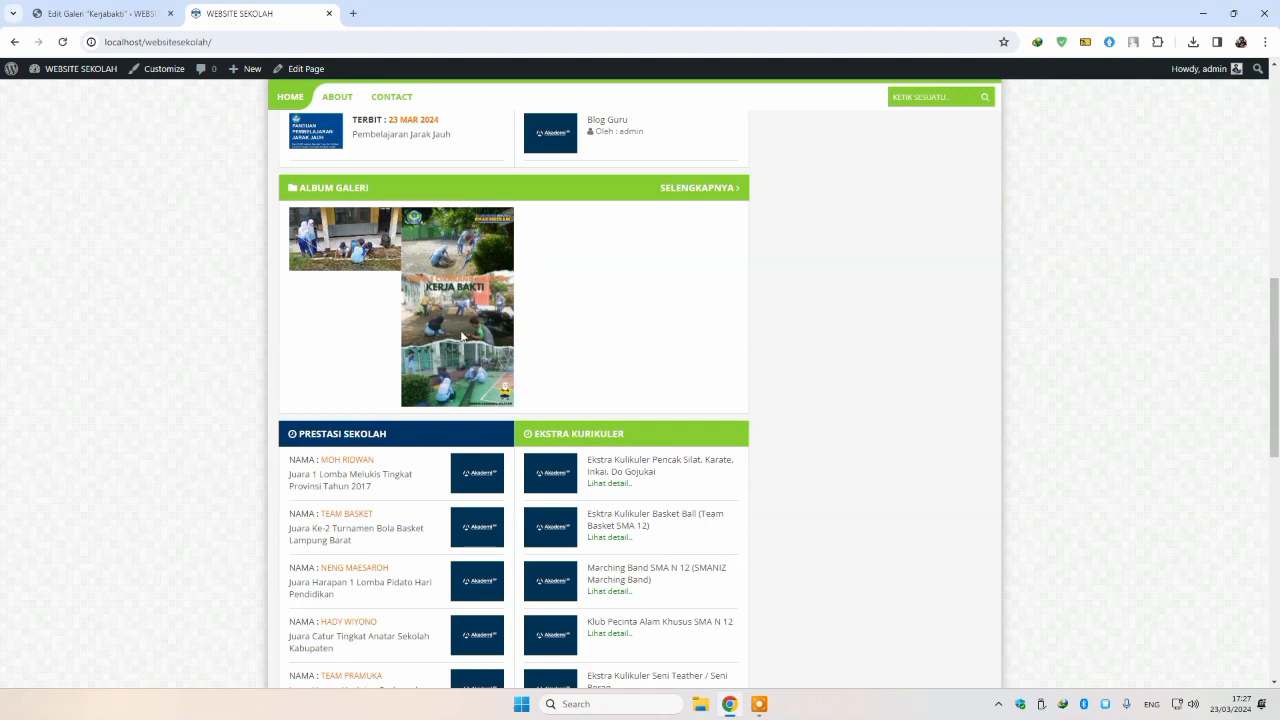
scroll(462, 336, "down", 2)
left_click_drag(273, 300, 756, 560)
left_click(820, 537)
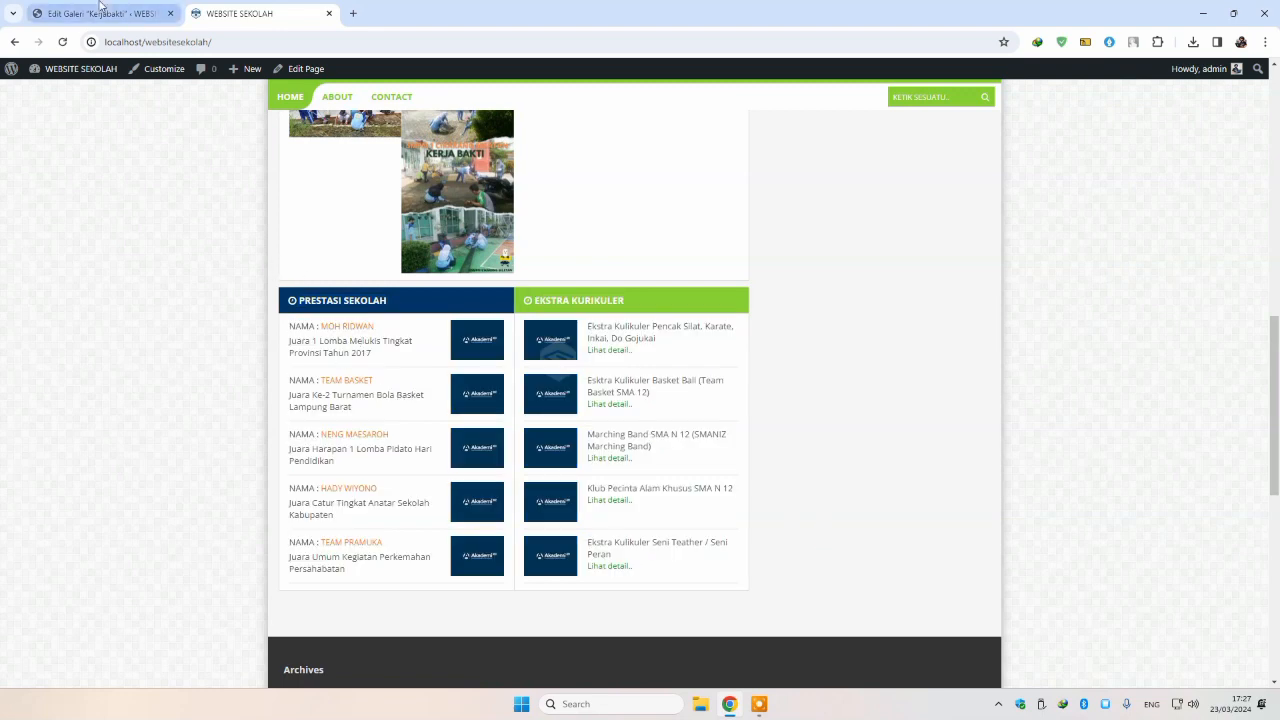
left_click(100, 12)
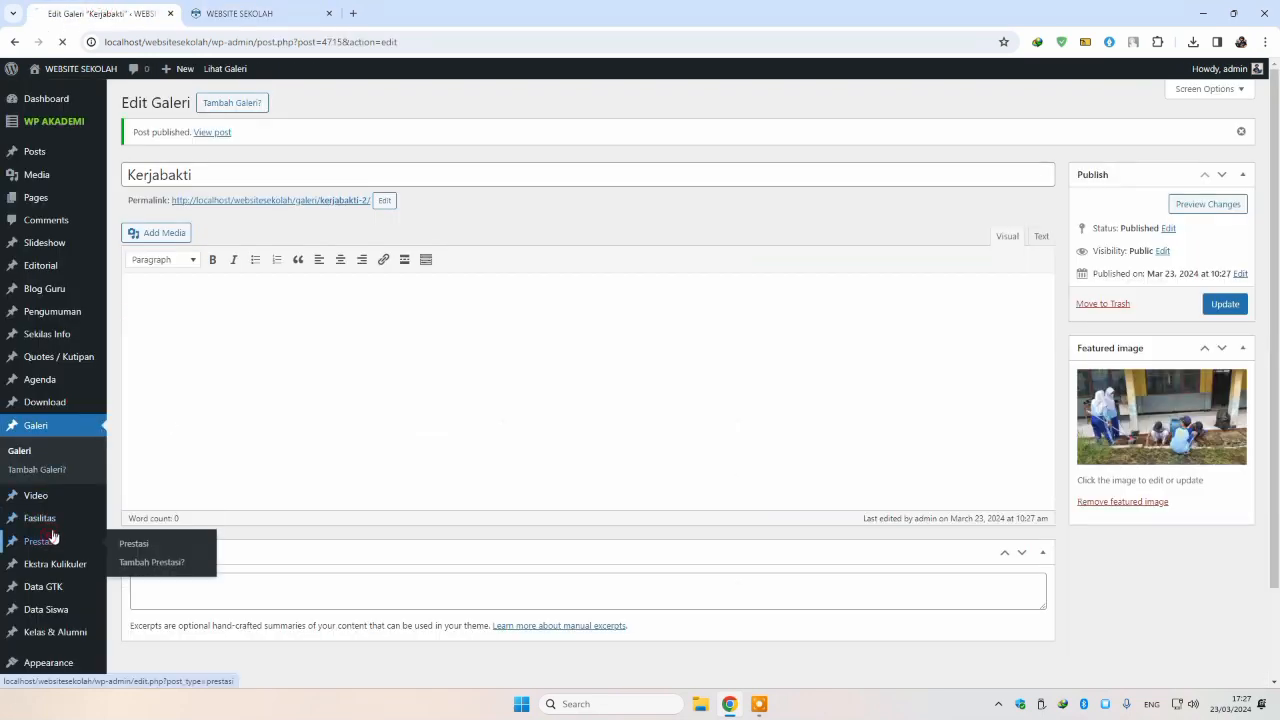
Step: Create a new Prestasi entry titled 'Juara 1 Pencak Silat'
left_click(240, 96)
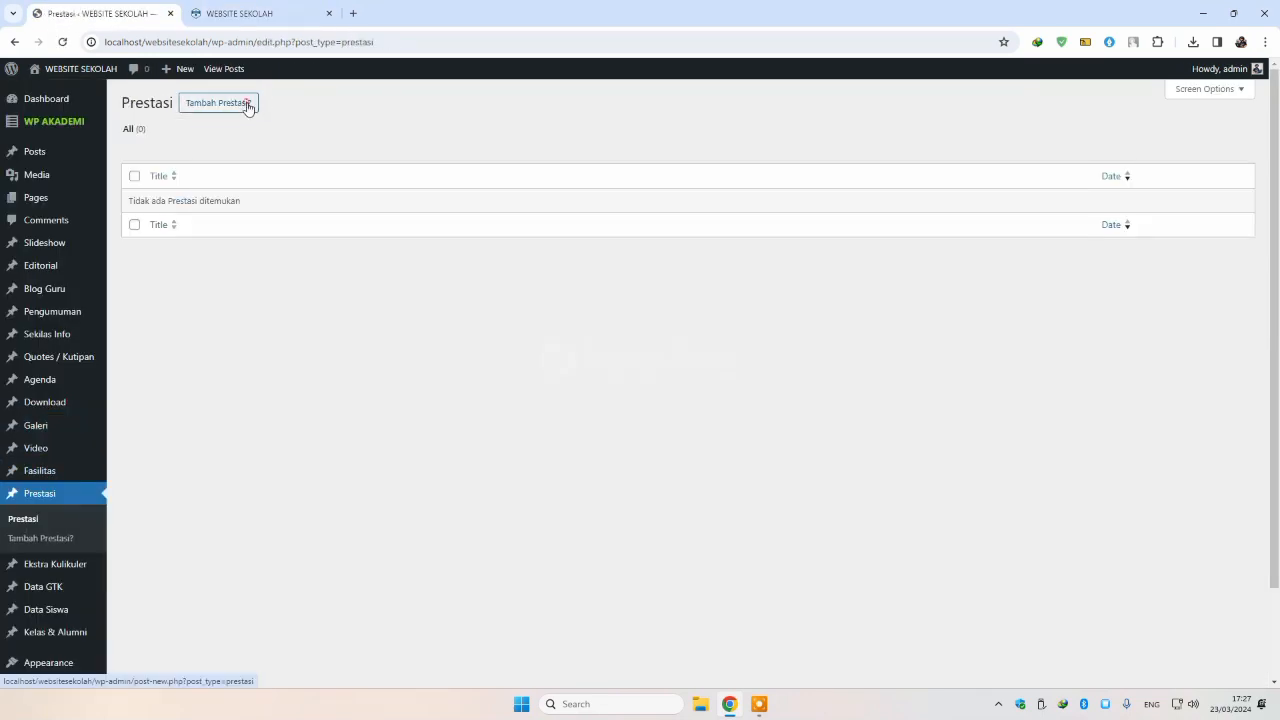
left_click(248, 104)
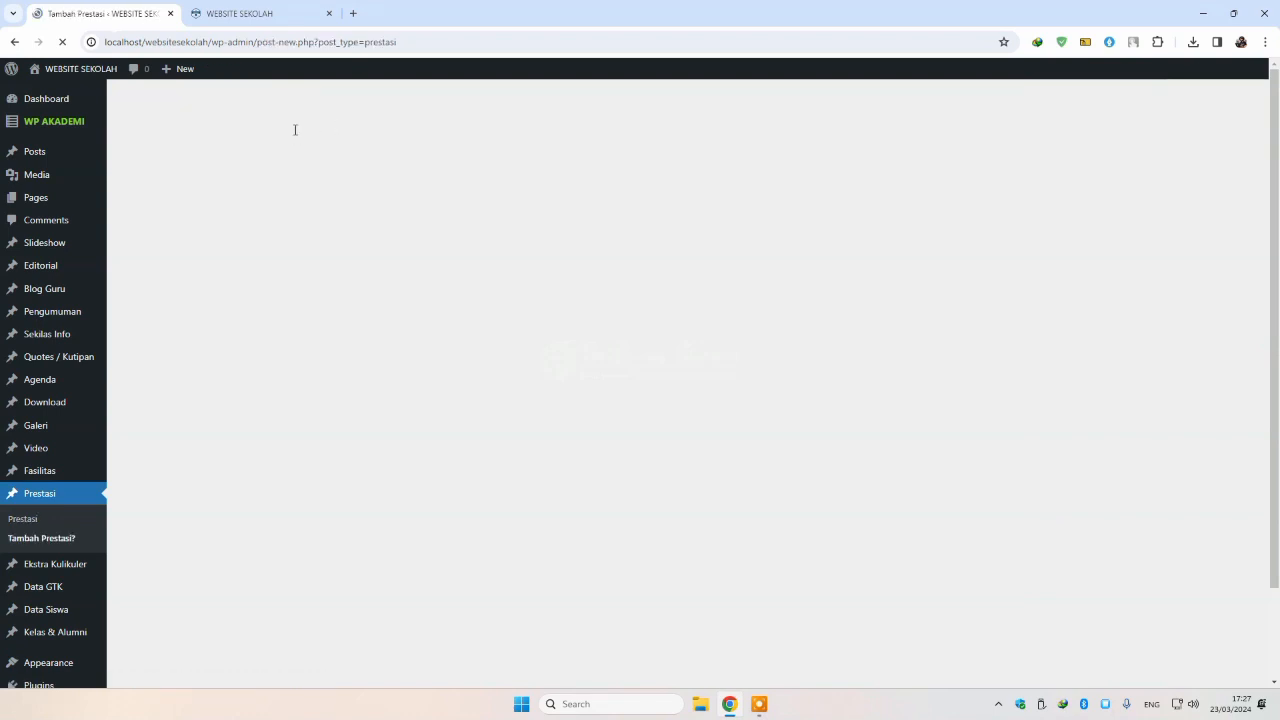
type("Jua")
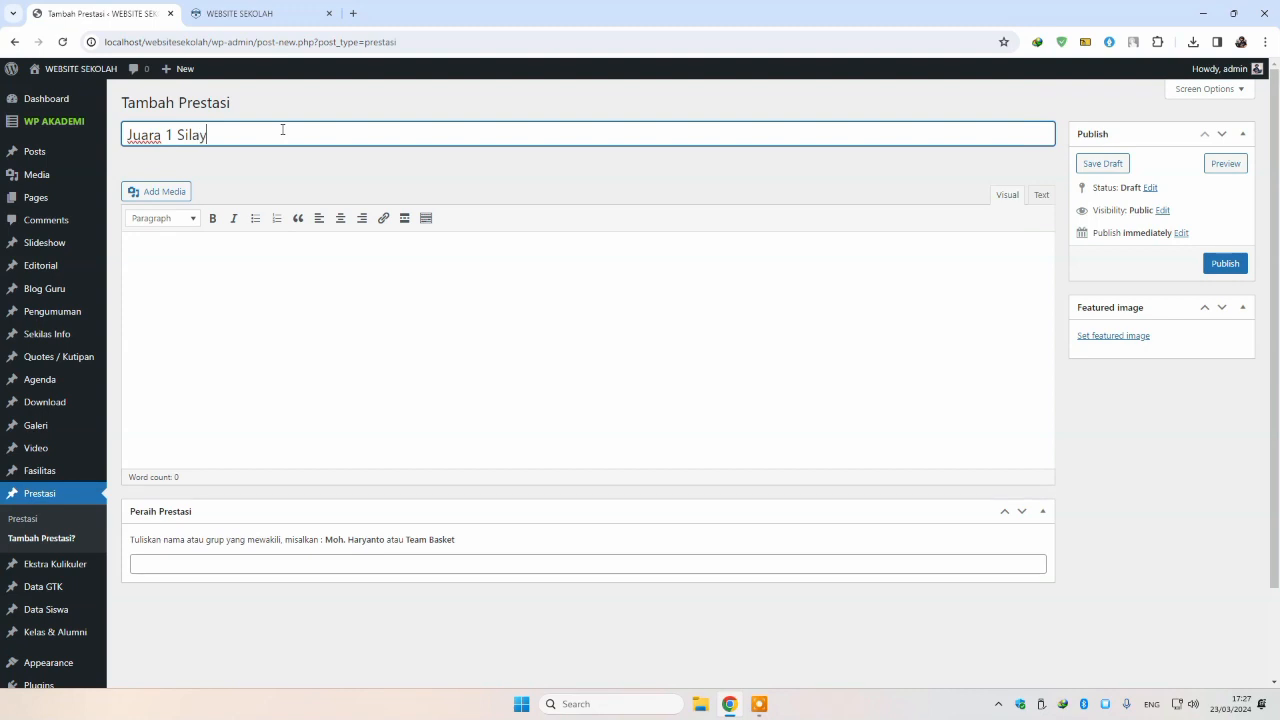
type("ra 1 Silay")
key("BackSpace")
type("t")
left_click(176, 133)
type("Pencak")
Step: Enter the winner's name in Peraih Prestasi, set the medal photo as featured image, and publish
left_click(282, 561)
type("Arya")
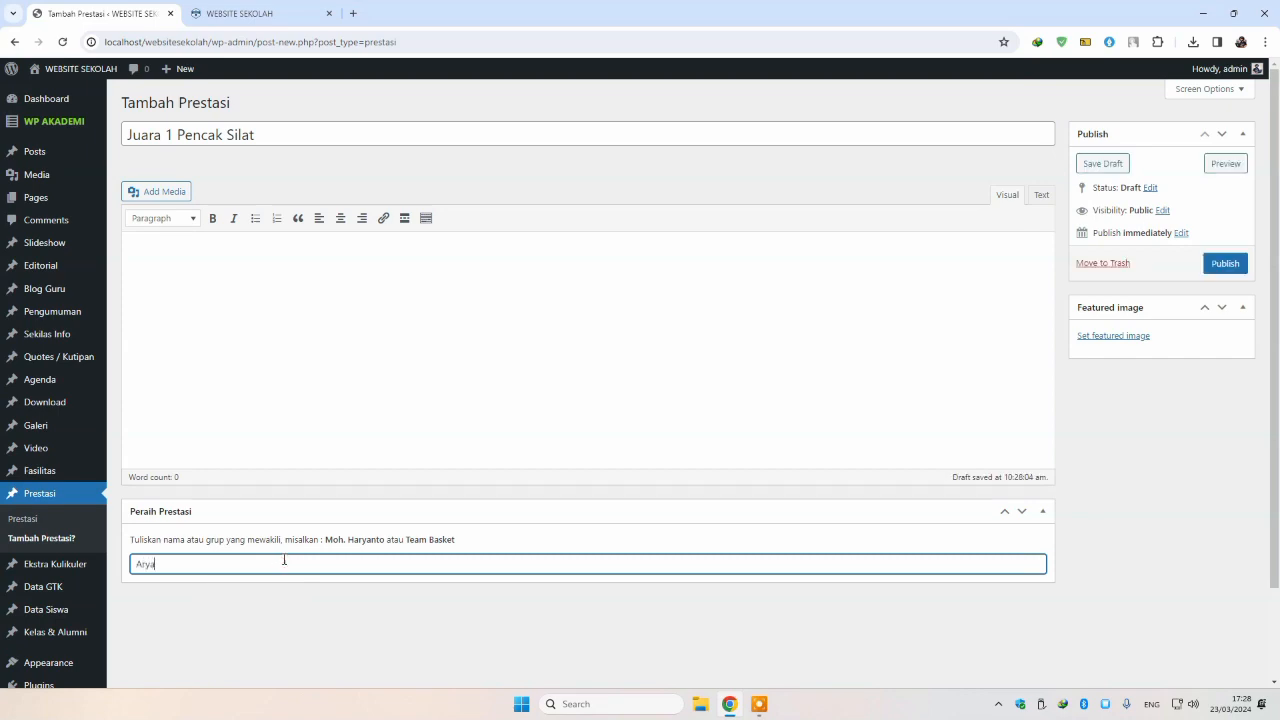
left_click(1098, 335)
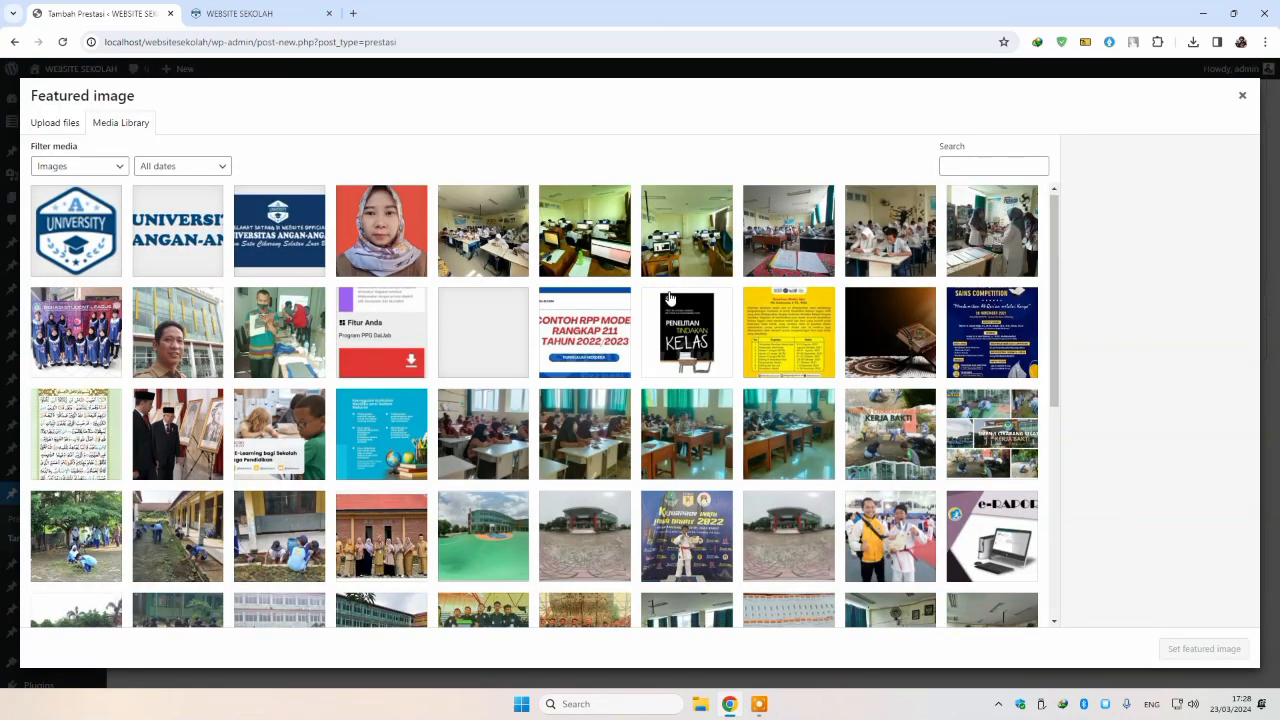
scroll(691, 363, "down", 2)
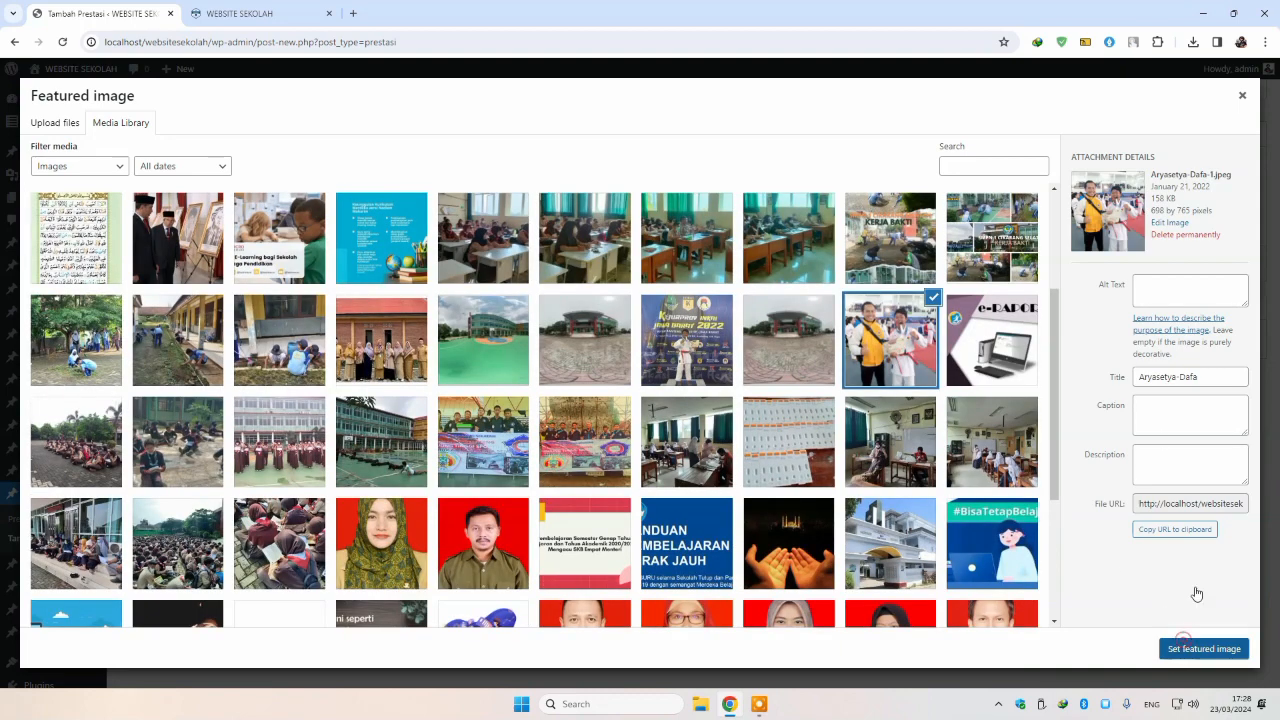
left_click(1200, 648)
left_click(1222, 266)
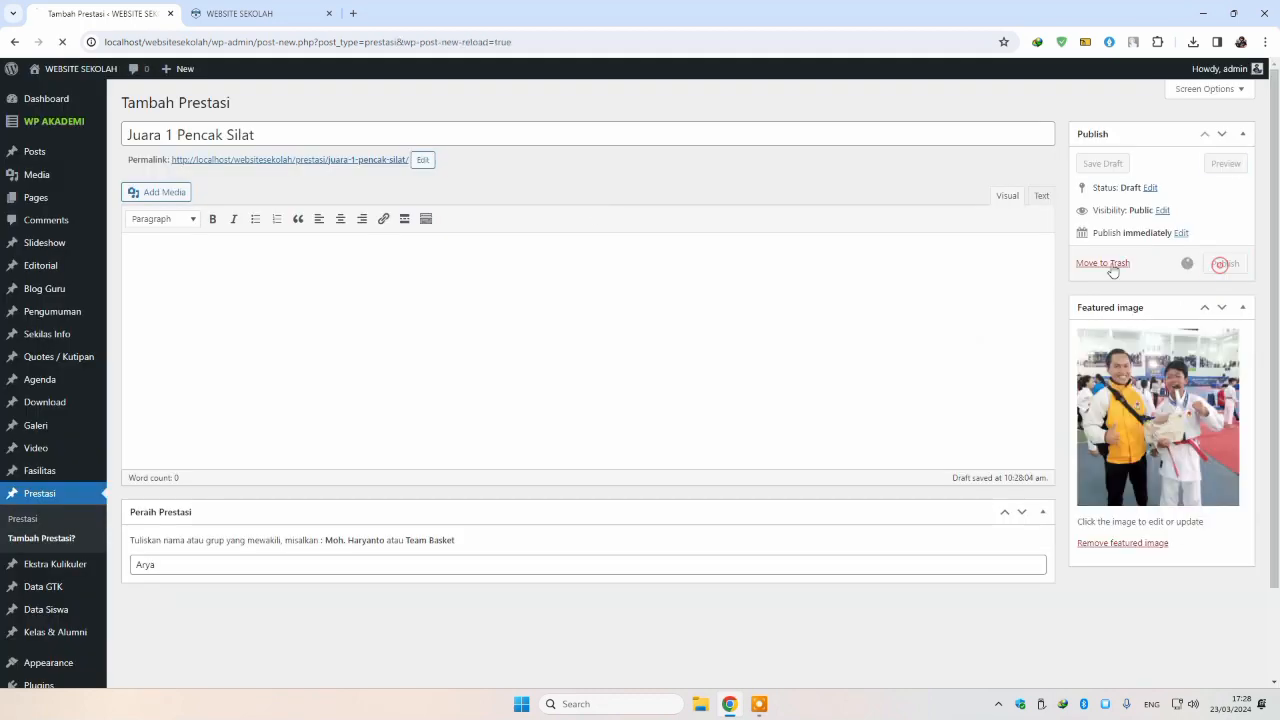
Step: Reload the site to confirm the achievement under Prestasi Sekolah, then return to the editor
left_click(268, 14)
left_click_drag(287, 323, 415, 560)
key("F5")
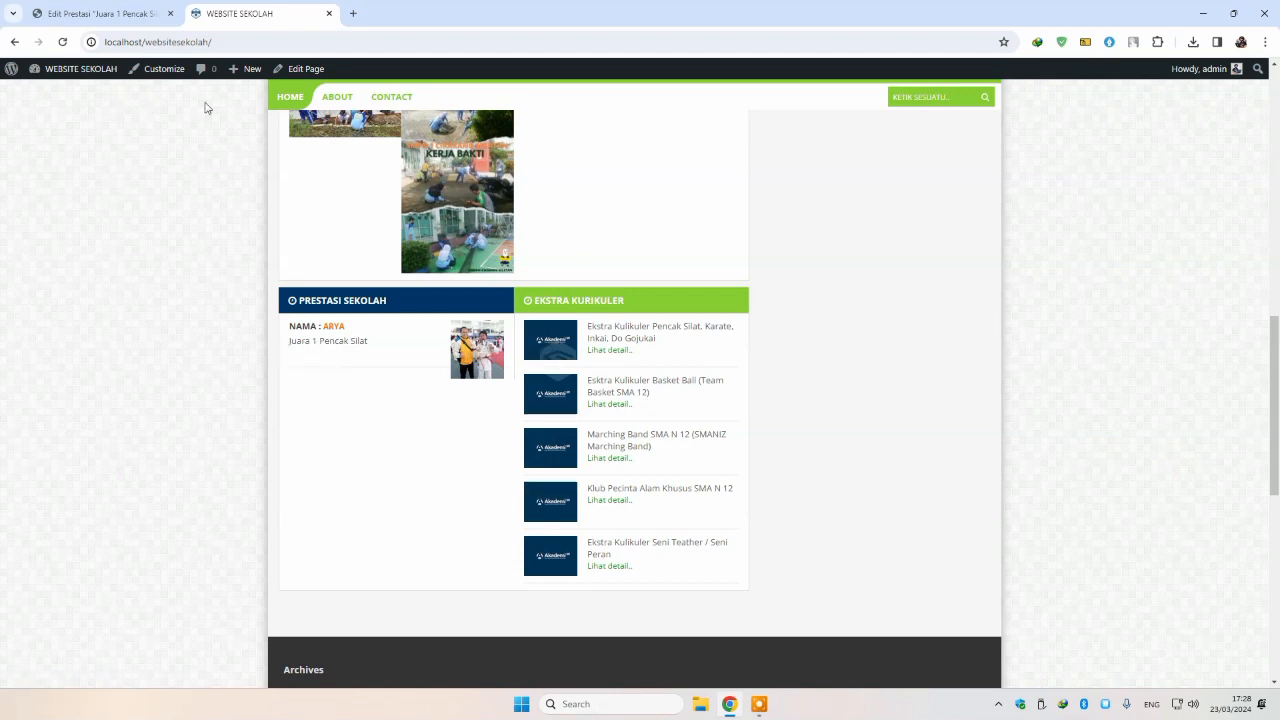
left_click(114, 14)
scroll(120, 470, "down", 1)
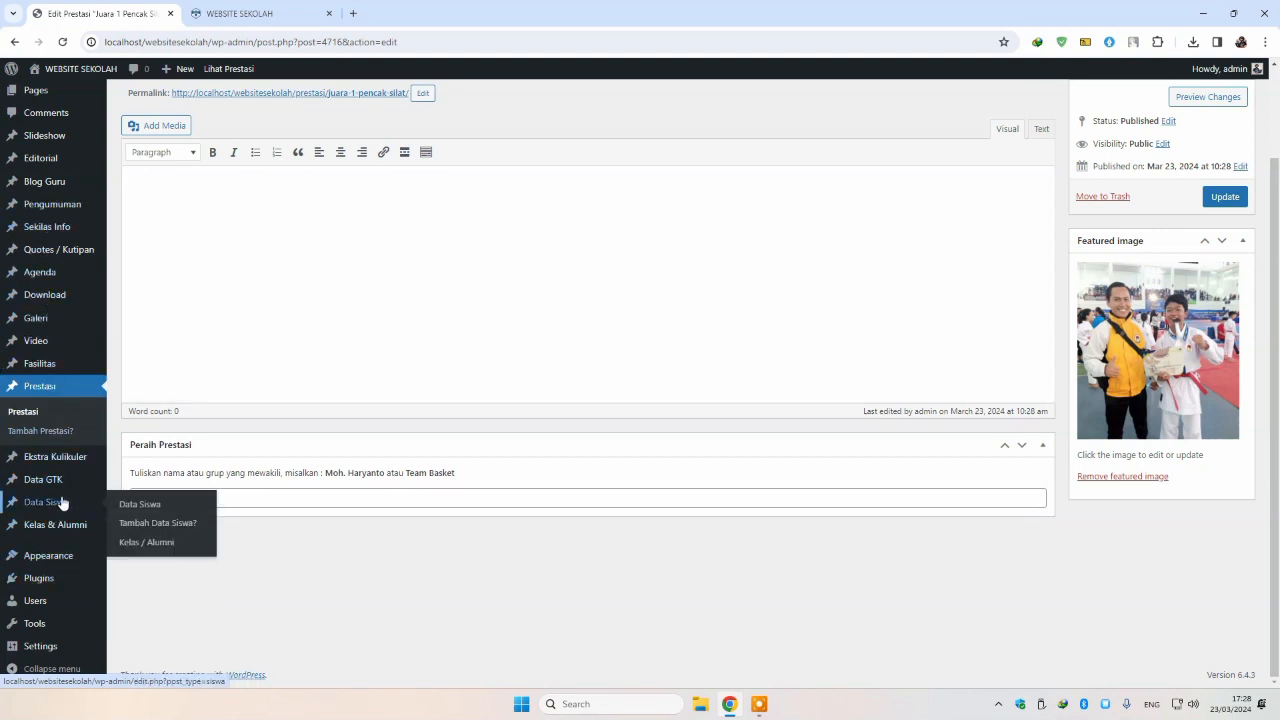
Step: Start a new Ekstra Kurikuler entry with the Pramuka inauguration photo as featured image
left_click(55, 457)
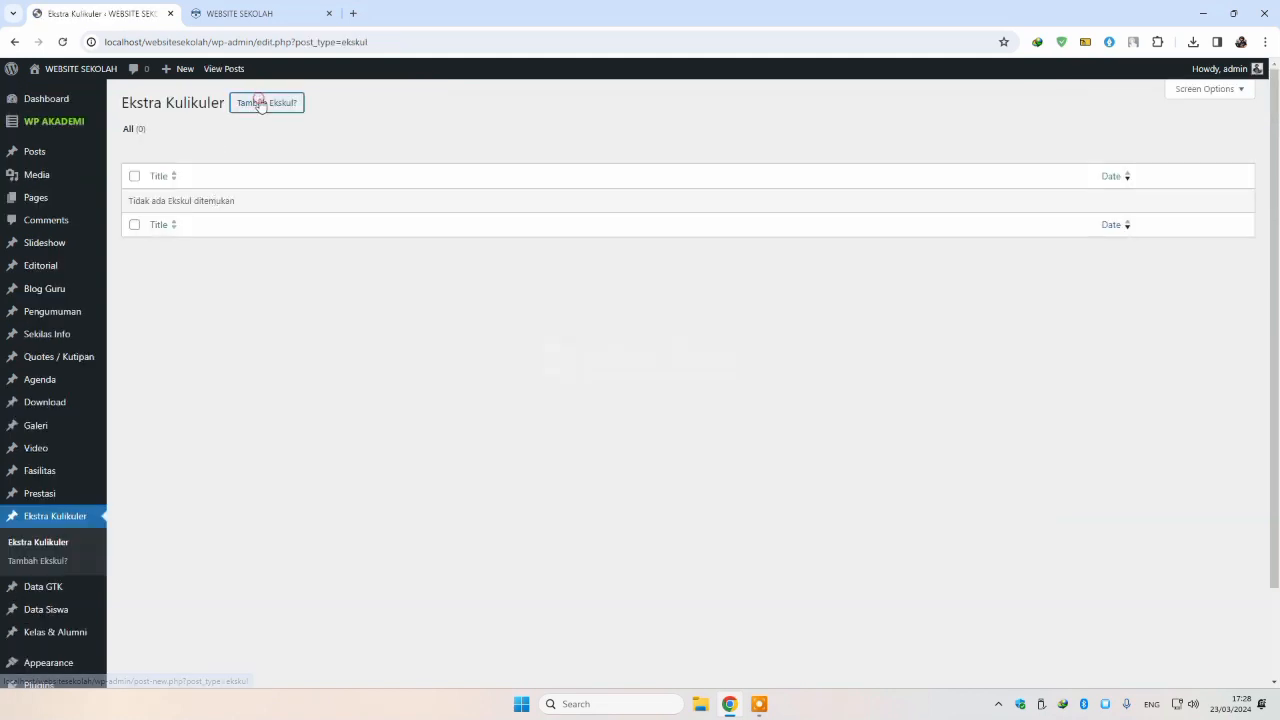
left_click(260, 103)
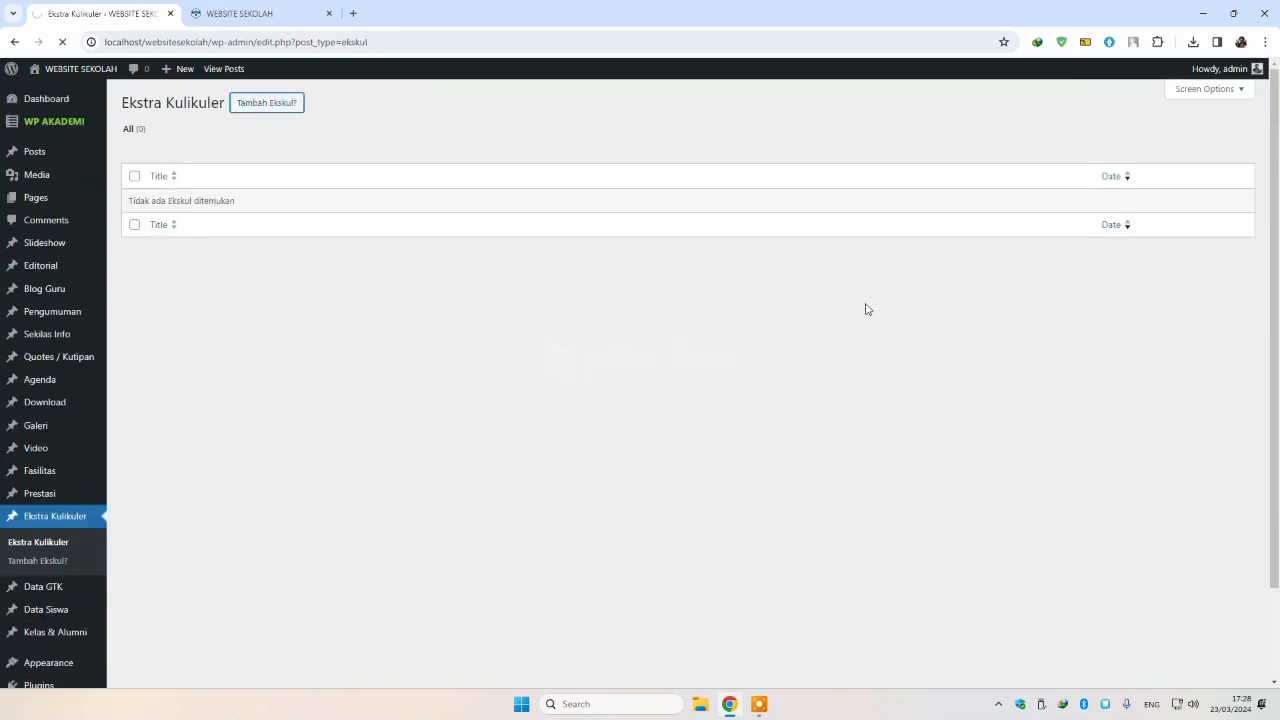
left_click(1127, 337)
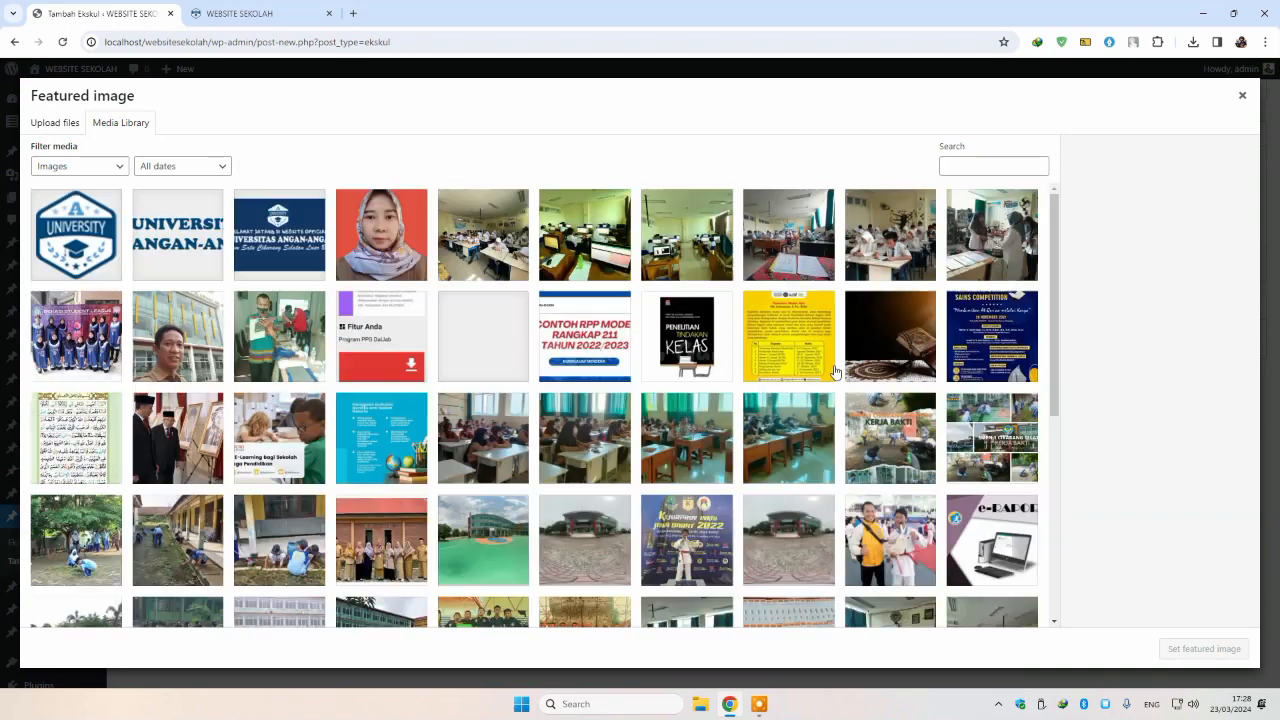
scroll(835, 371, "down", 2)
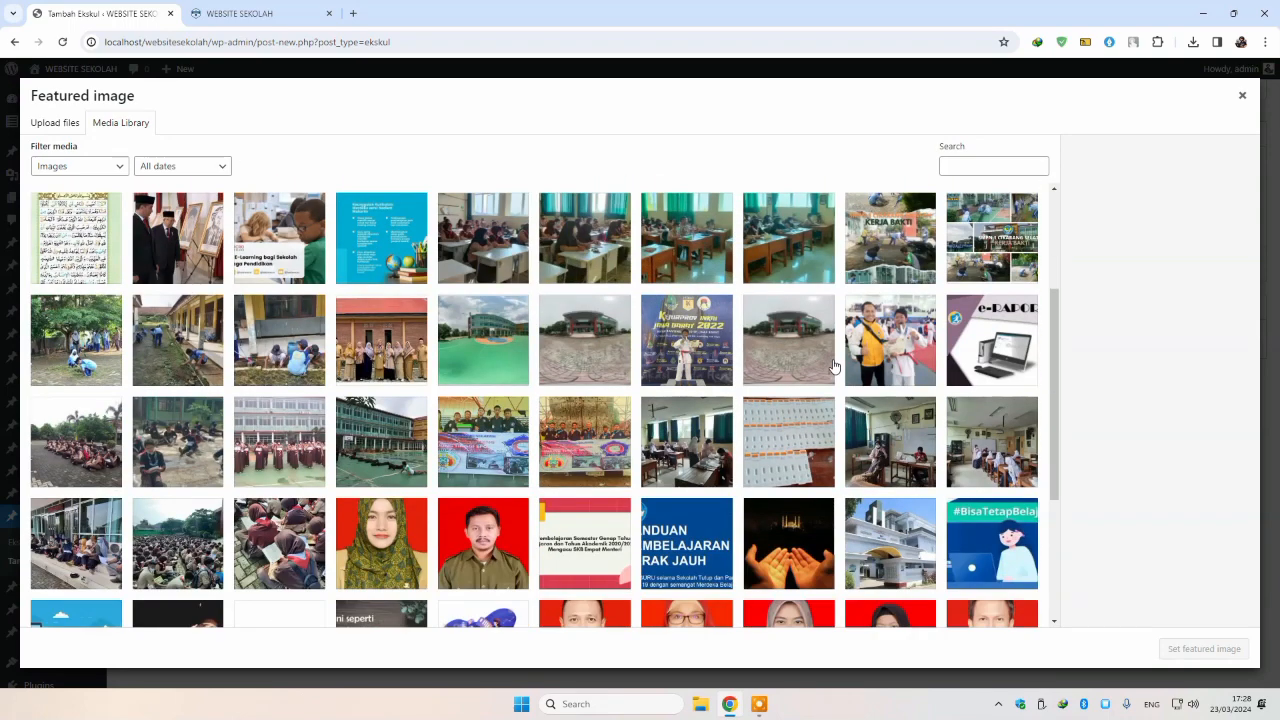
scroll(835, 366, "down", 1)
left_click(255, 366)
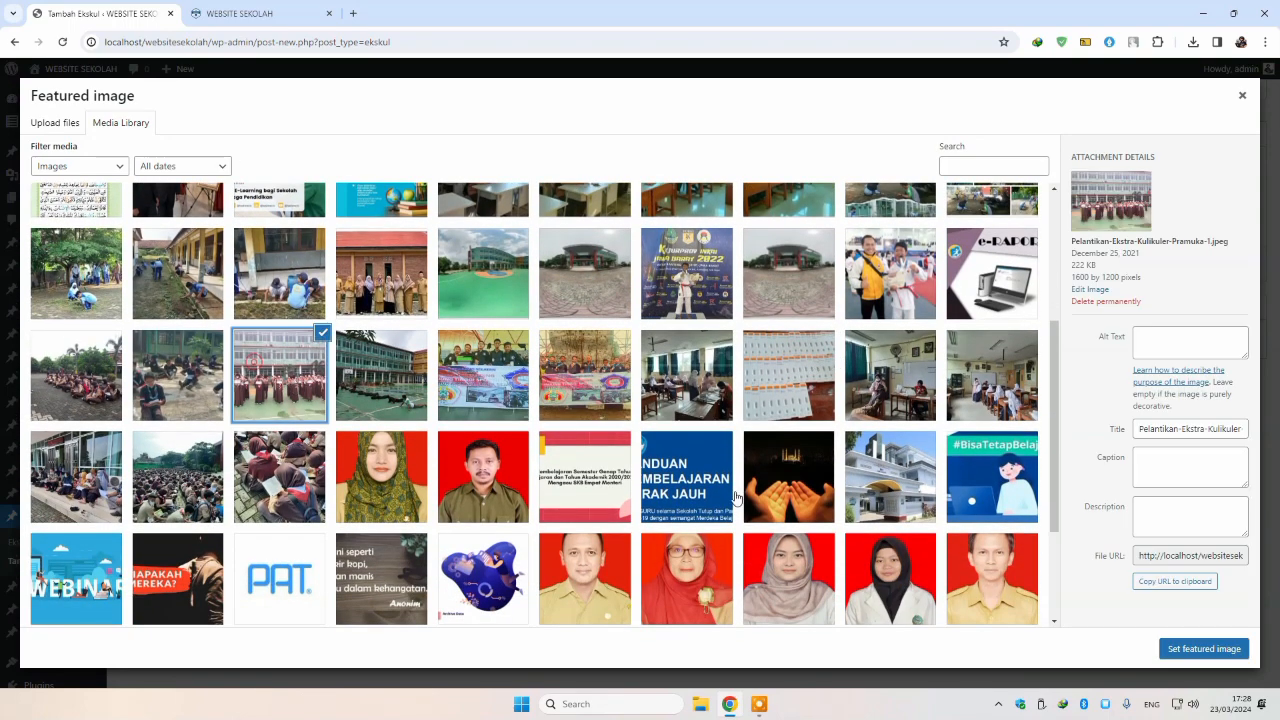
left_click(1204, 649)
Step: Title the entry 'Pramuka', publish it, and confirm it on the reloaded front page
left_click(264, 128)
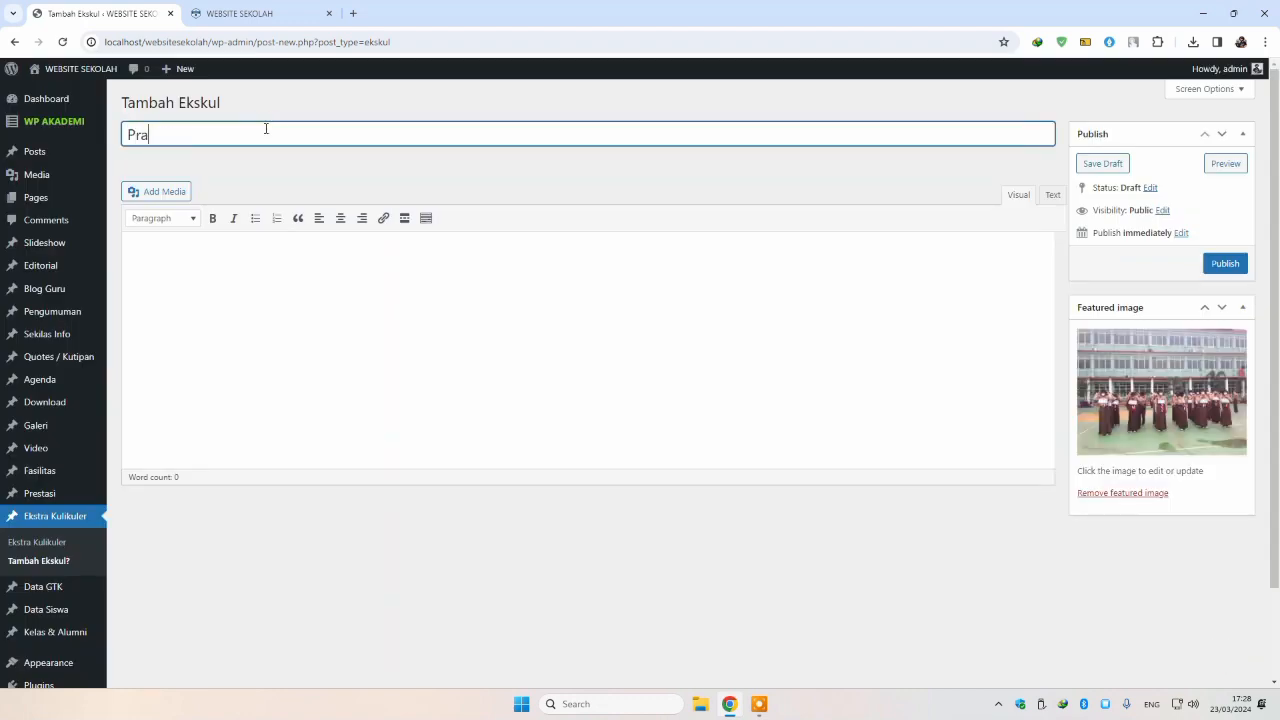
left_click(1225, 263)
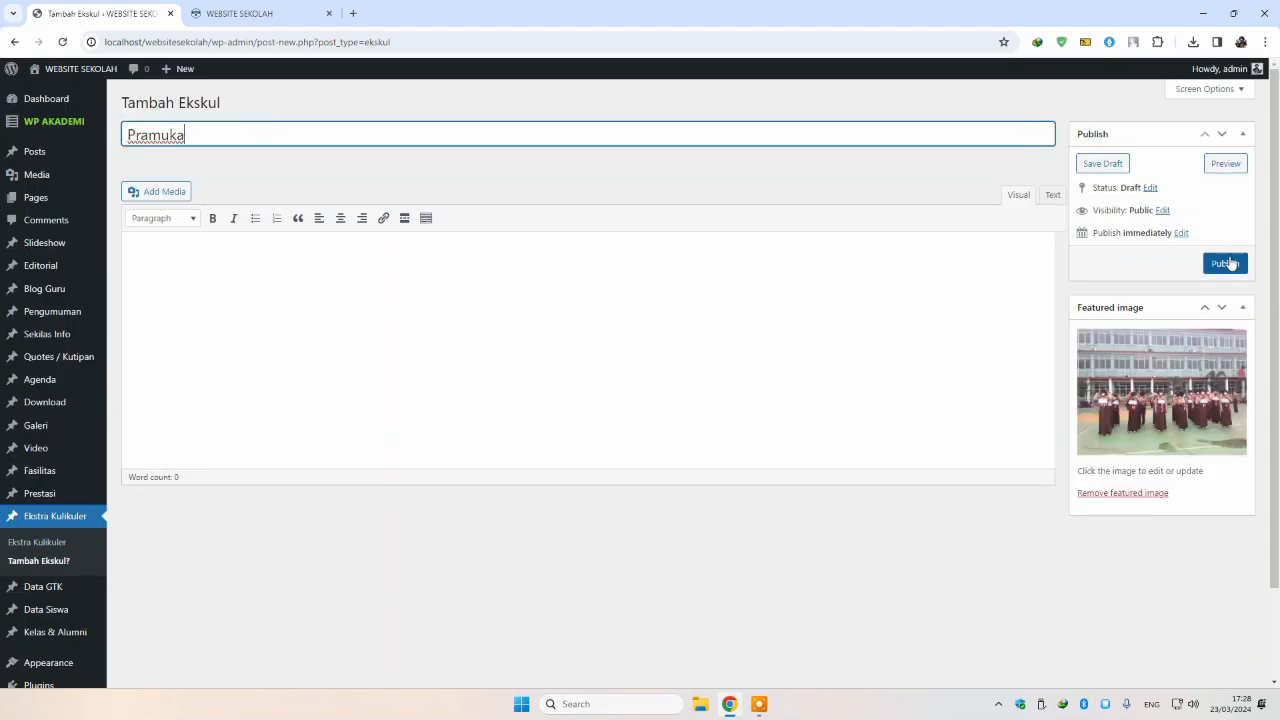
left_click(246, 13)
key("F5")
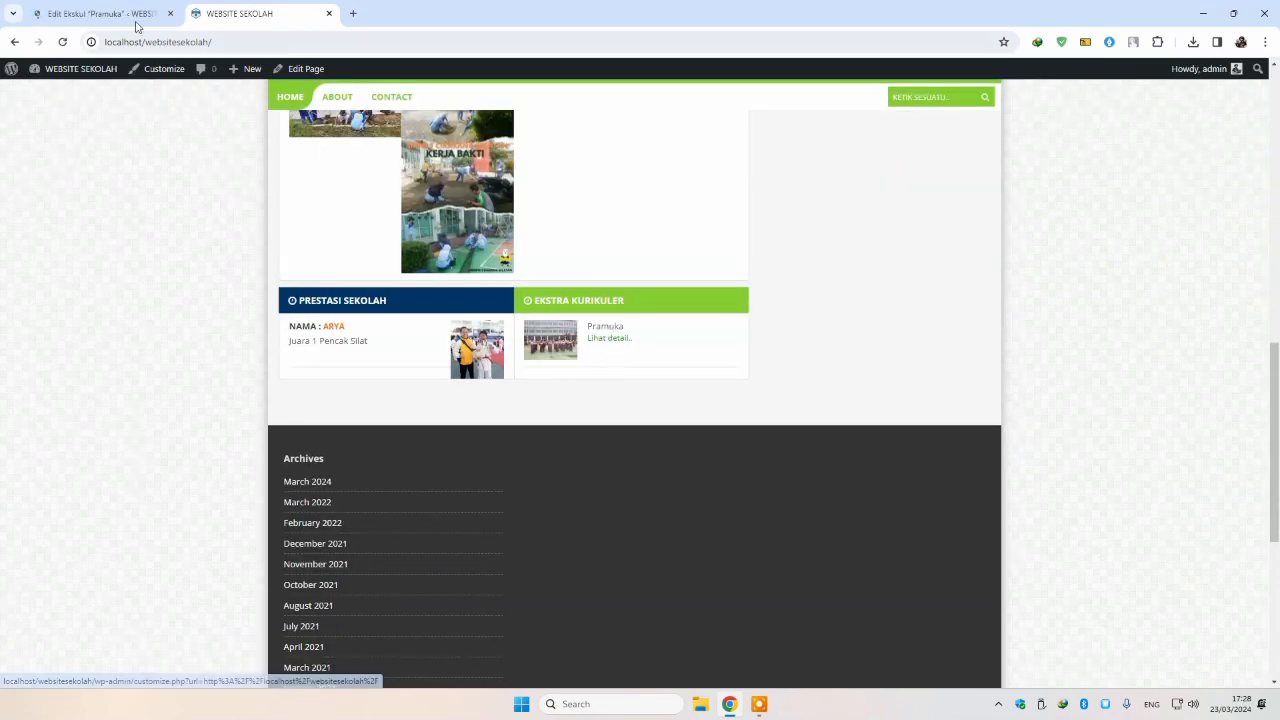
left_click(135, 16)
left_click(236, 106)
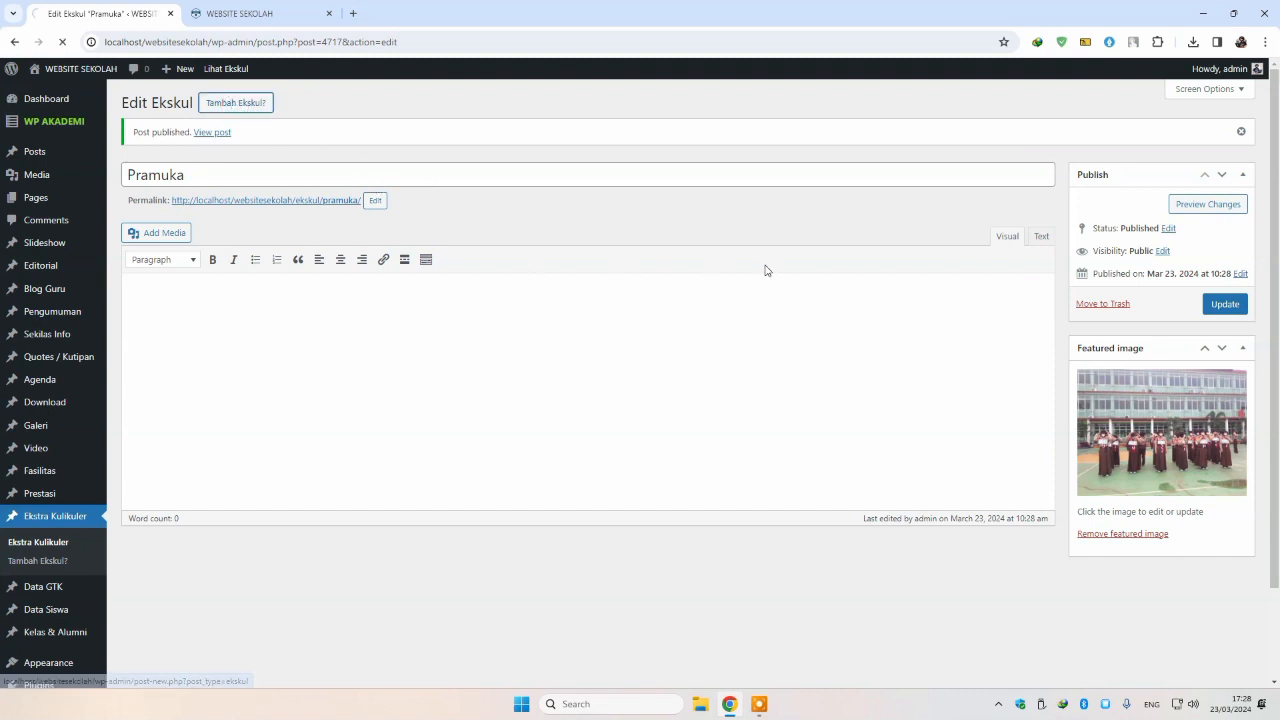
Step: Set the Pencak-Silat1 photo as the new extracurricular entry's featured image
left_click(1114, 336)
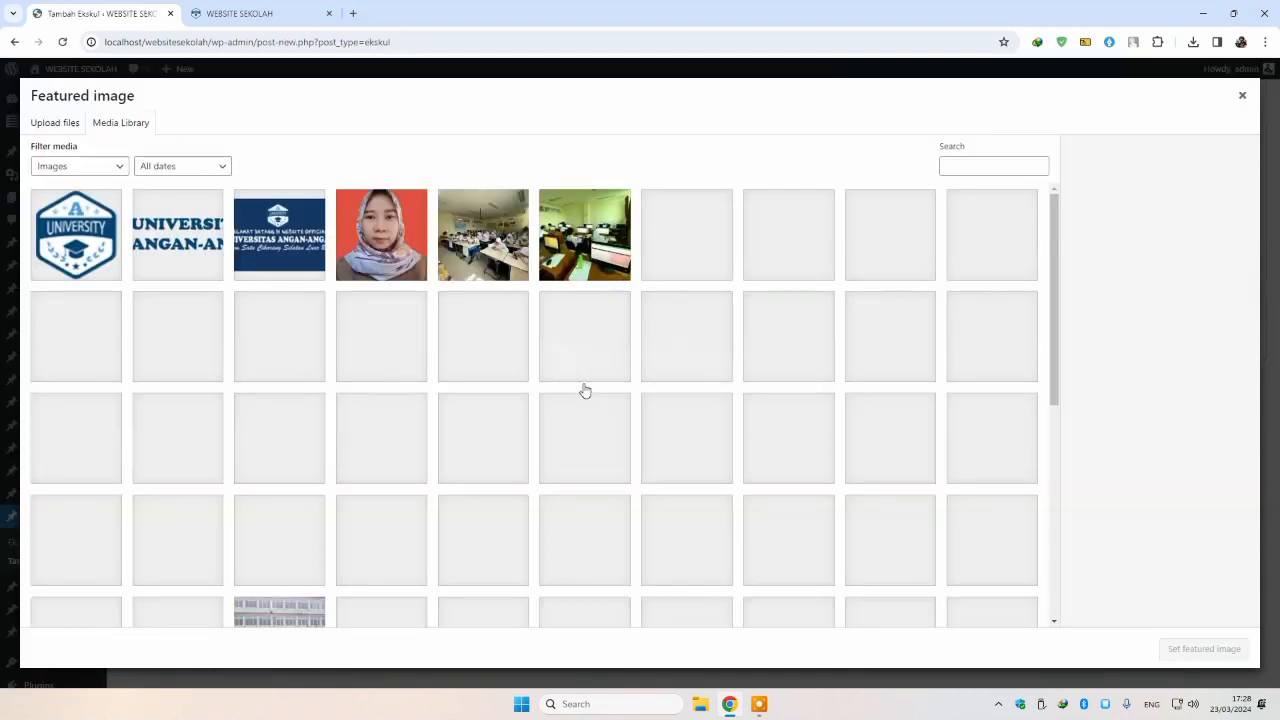
scroll(584, 390, "down", 10)
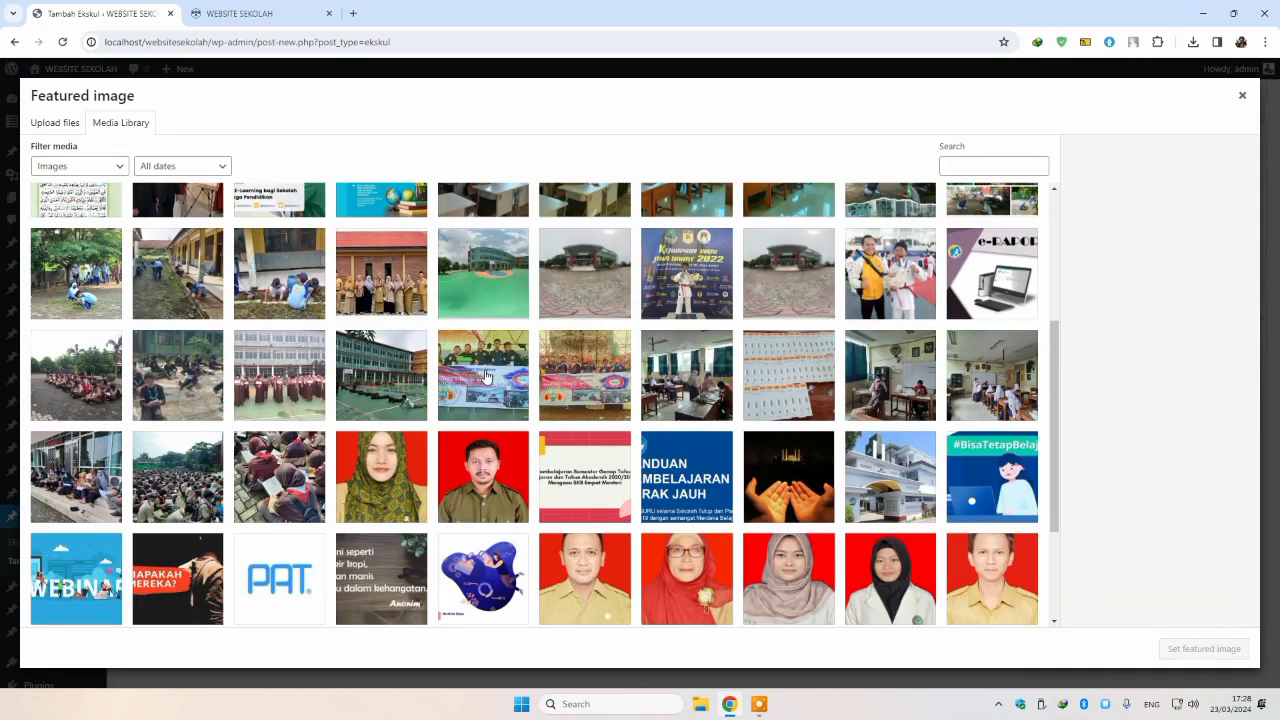
left_click(487, 376)
left_click(1224, 651)
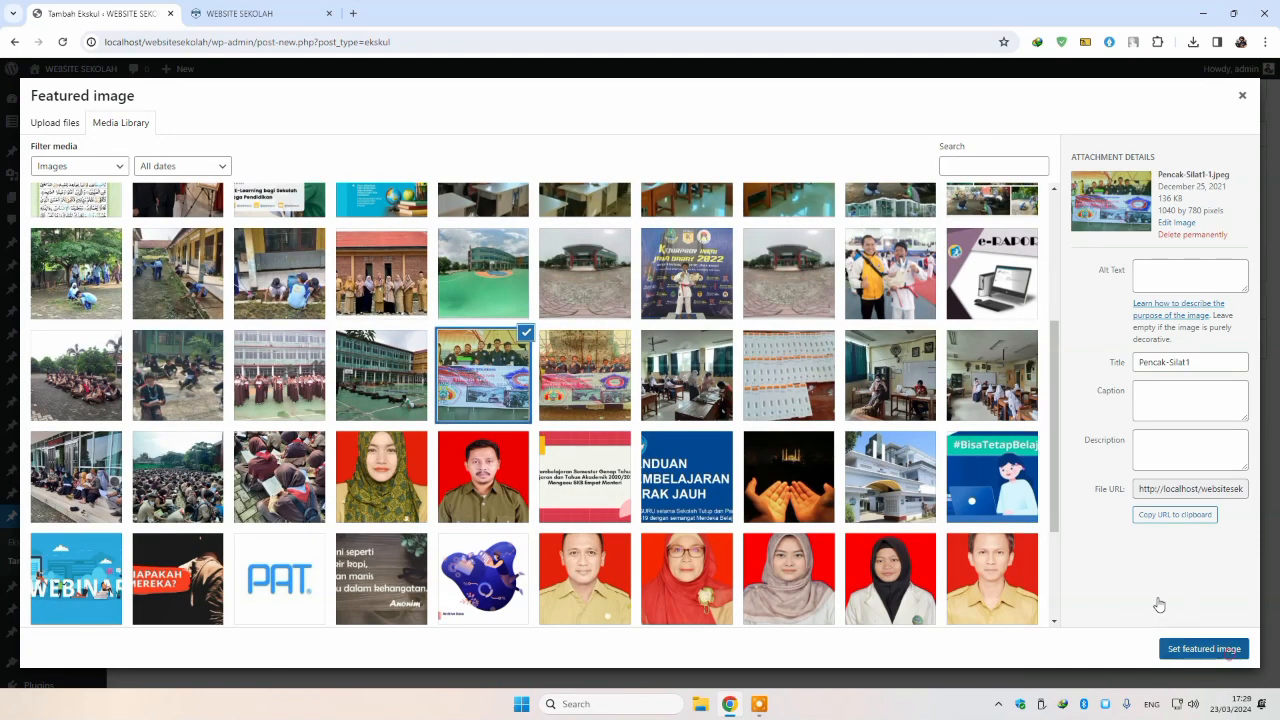
Step: Title the entry 'Pencak Silat', publish it, and view the front page
left_click(257, 141)
type("Kerjabakti")
key("ctrl+a")
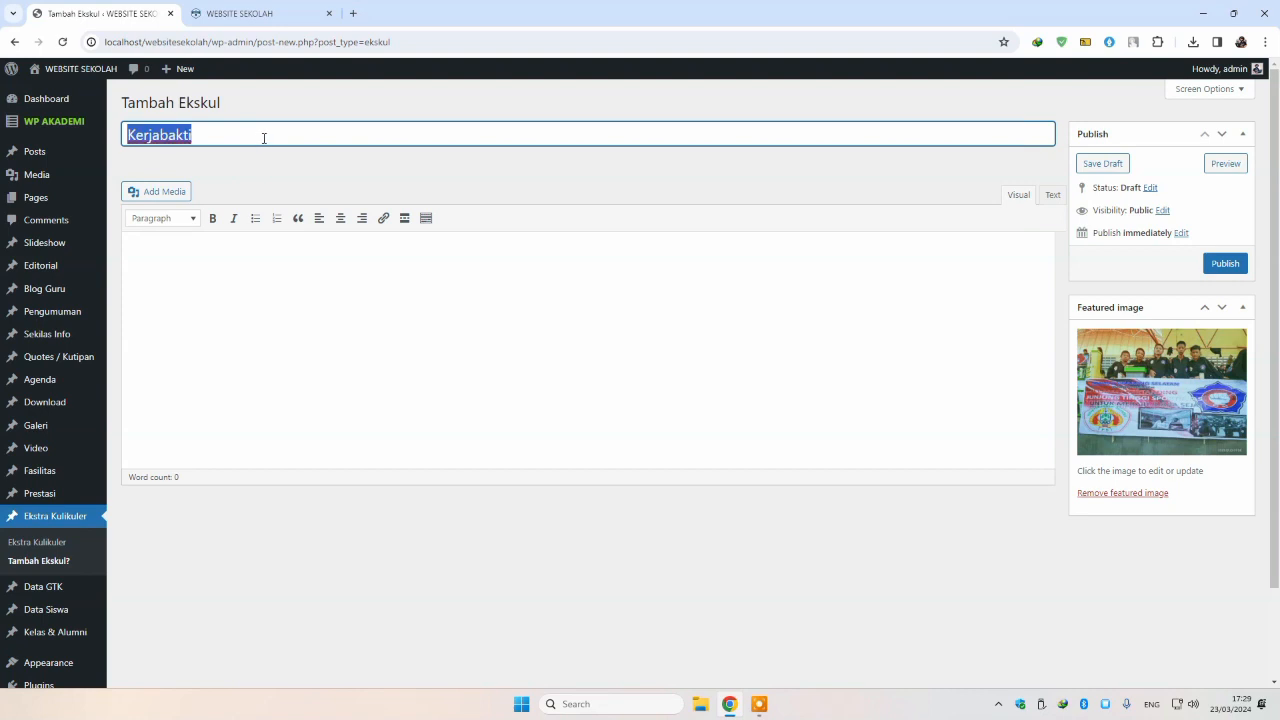
type("Pencak Silat")
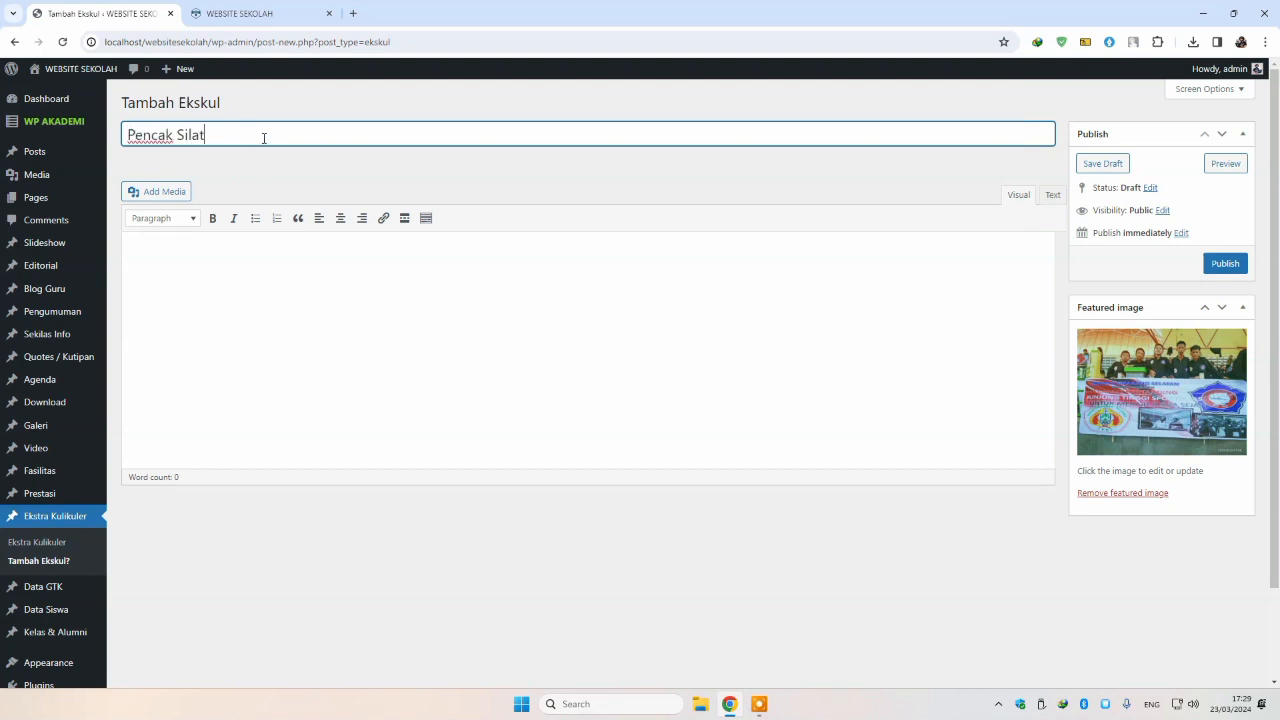
left_click(1240, 266)
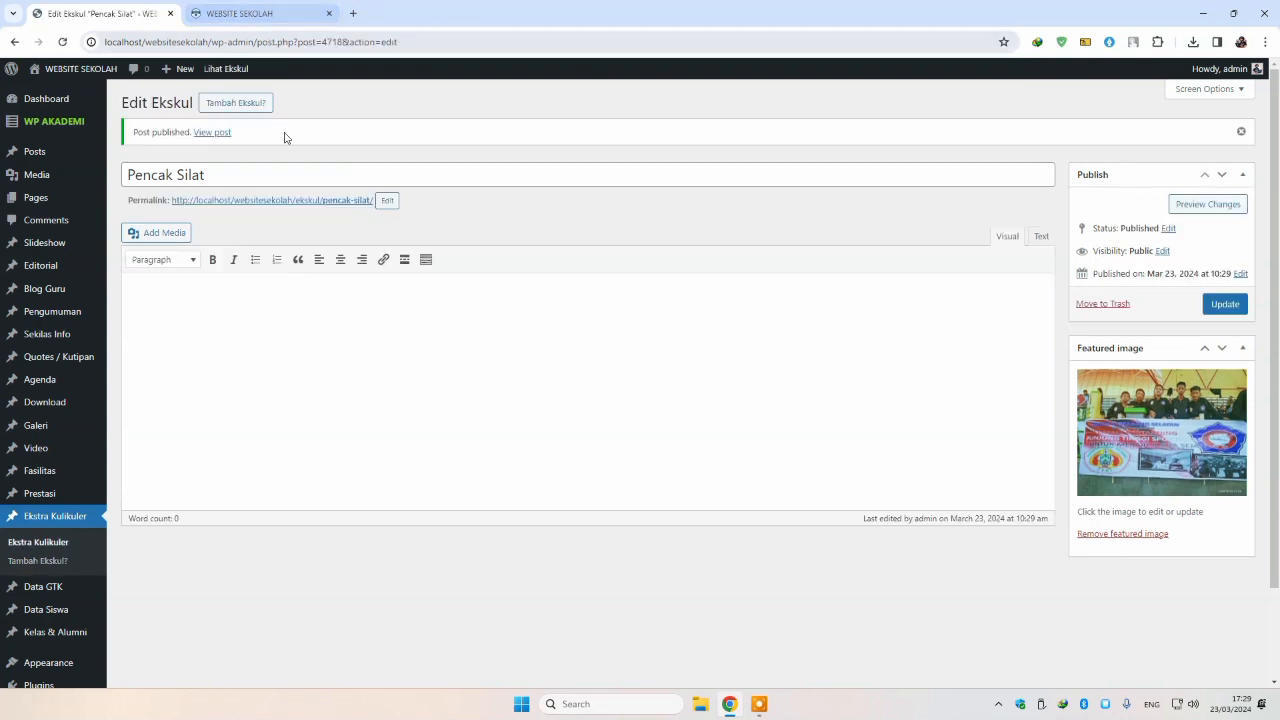
left_click(300, 13)
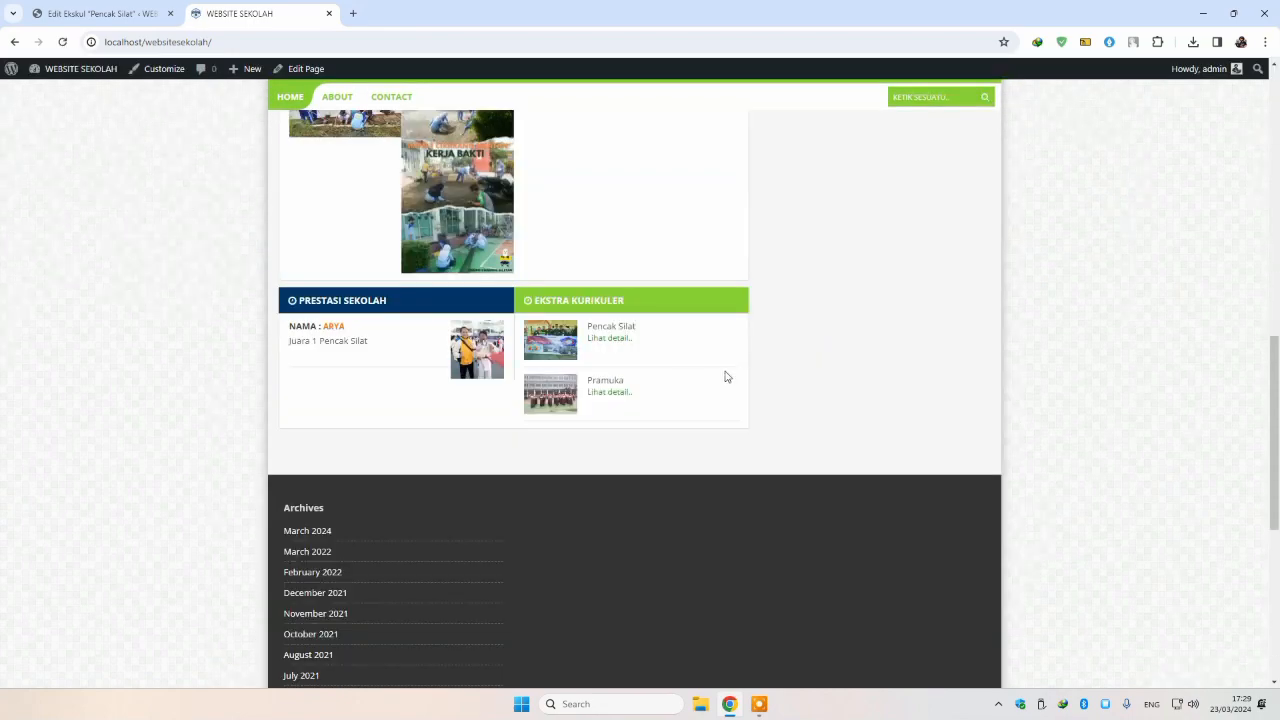
Step: Check Pencak Silat and Pramuka under Ekstra Kurikuler, then open the site Customizer
scroll(686, 380, "up", 2)
scroll(507, 332, "up", 6)
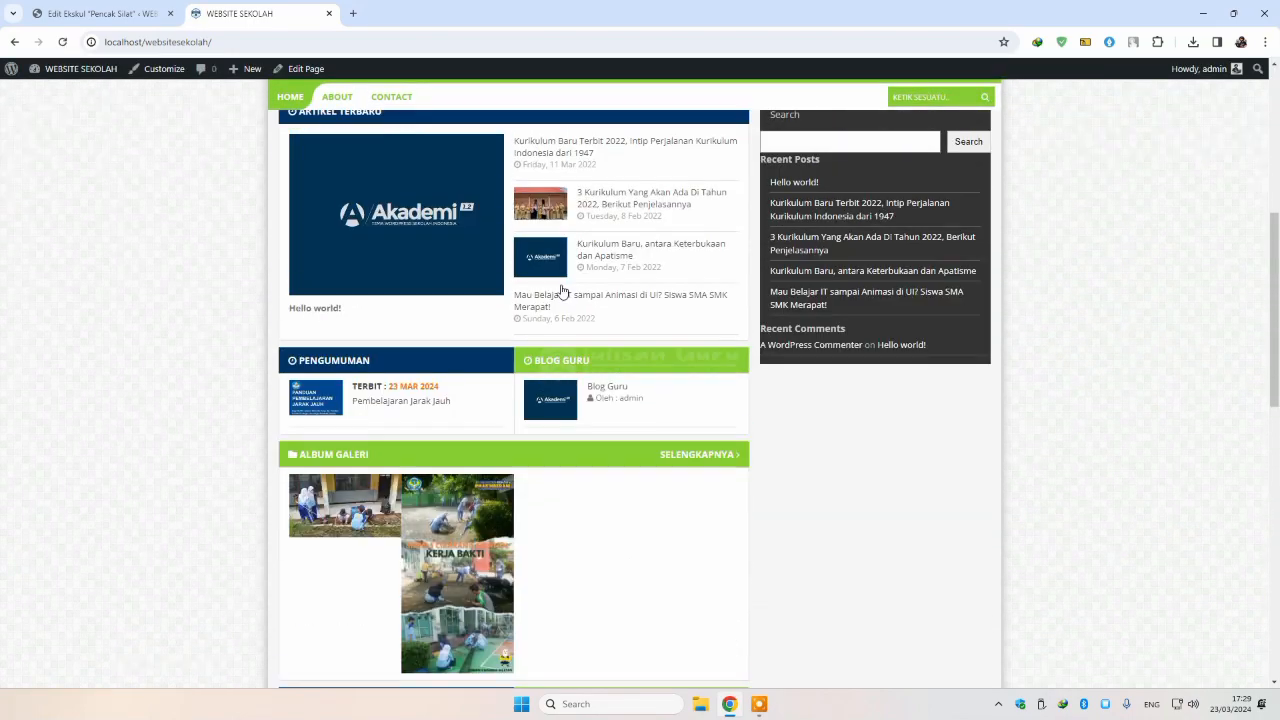
scroll(402, 278, "up", 2)
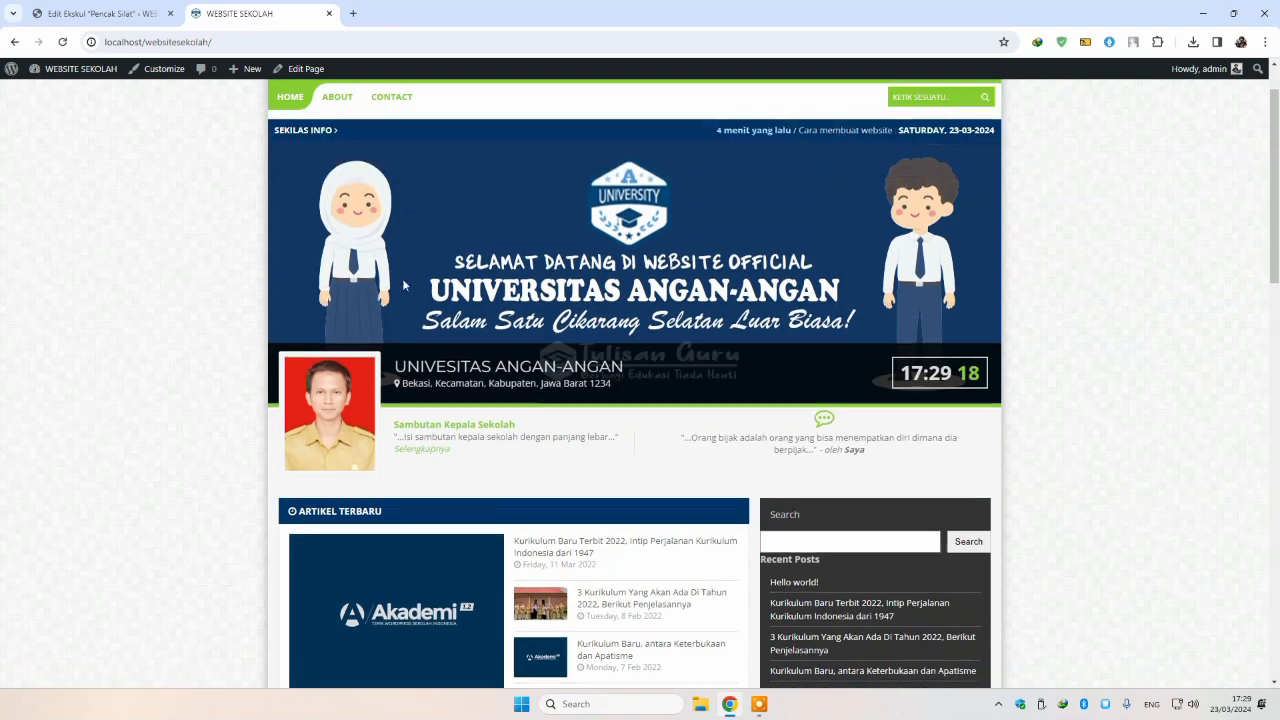
scroll(368, 205, "down", 4)
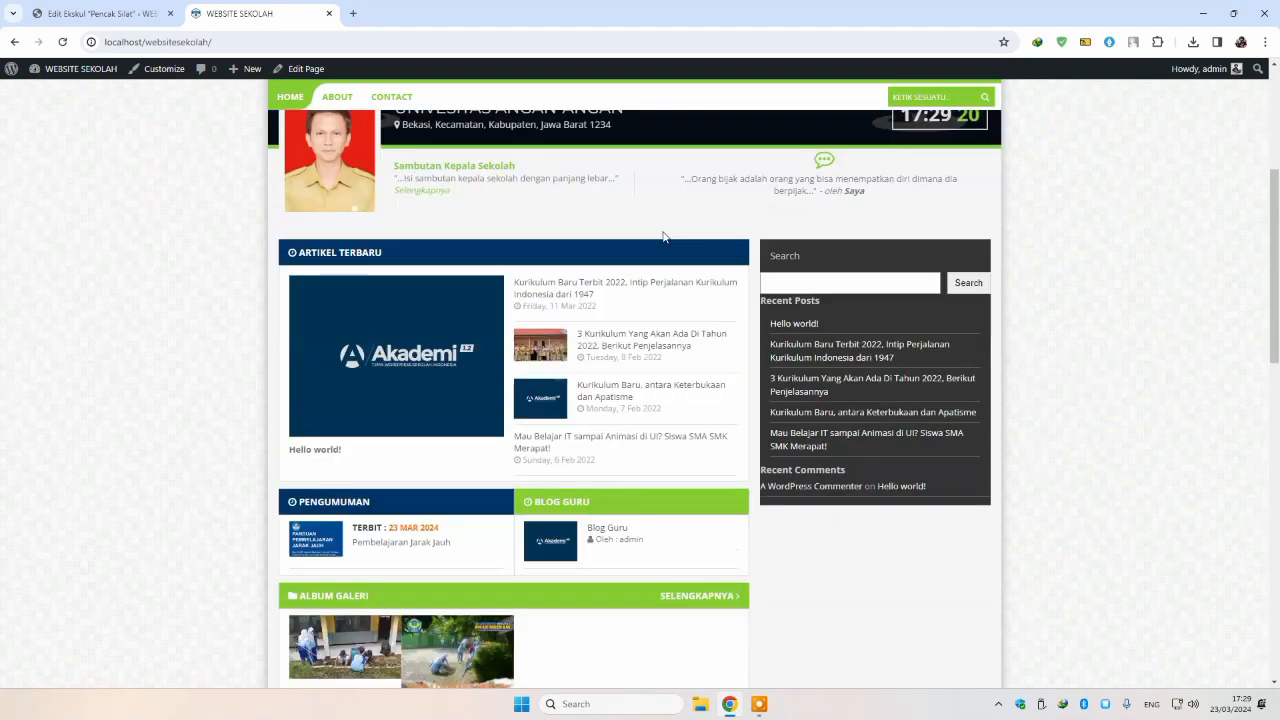
key("ctrl+a")
scroll(937, 443, "down", 6)
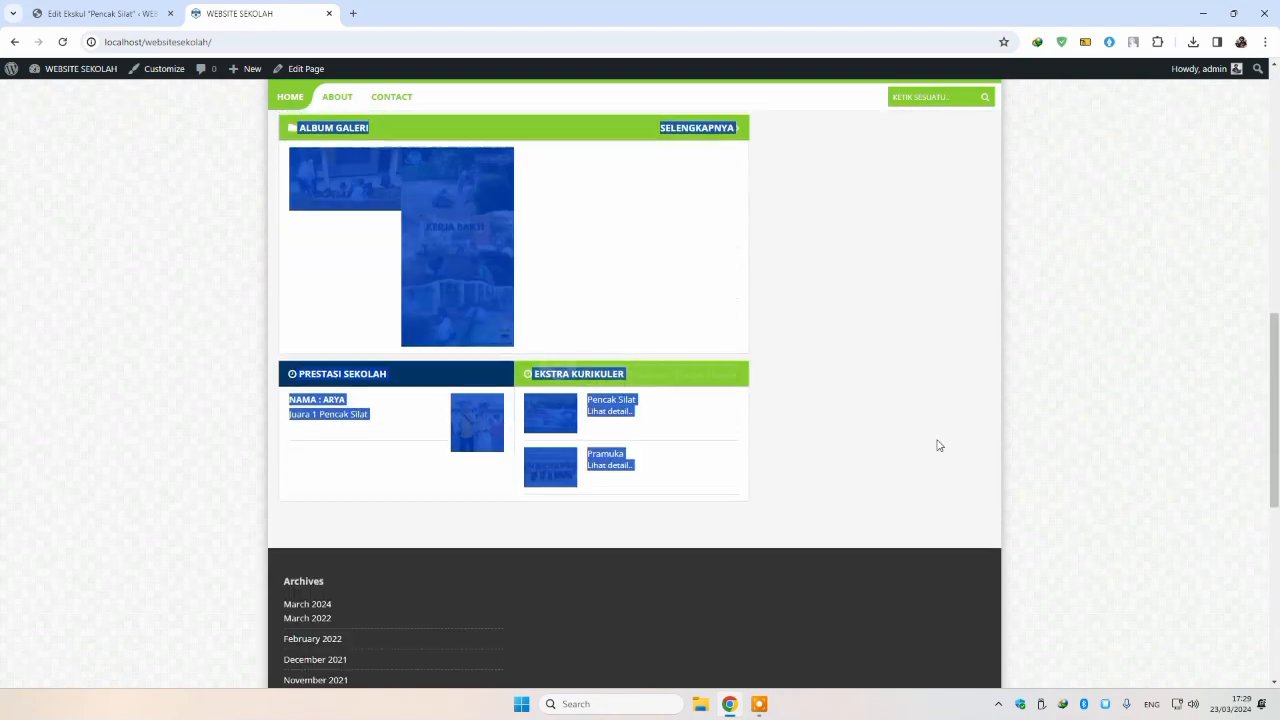
left_click(157, 68)
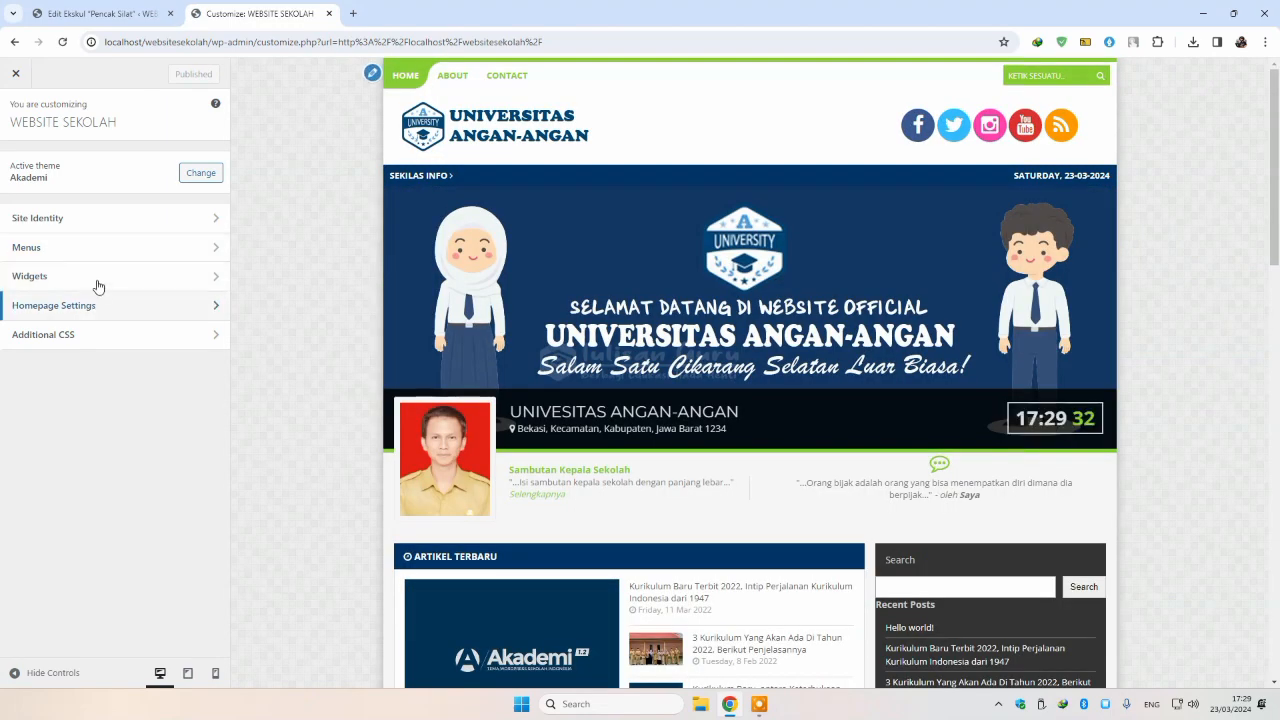
Step: Delete the Search and Latest Posts blocks from the Customizer's Sidebar widget area
left_click(95, 277)
left_click(106, 166)
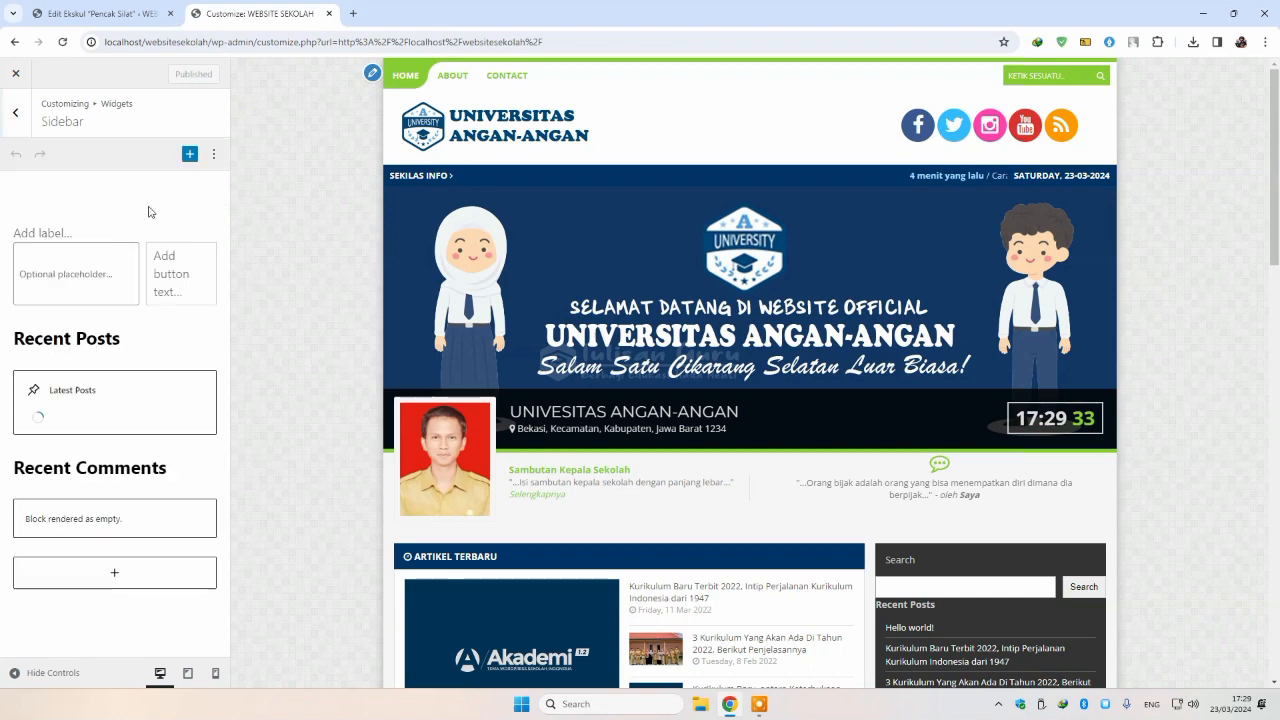
left_click(114, 230)
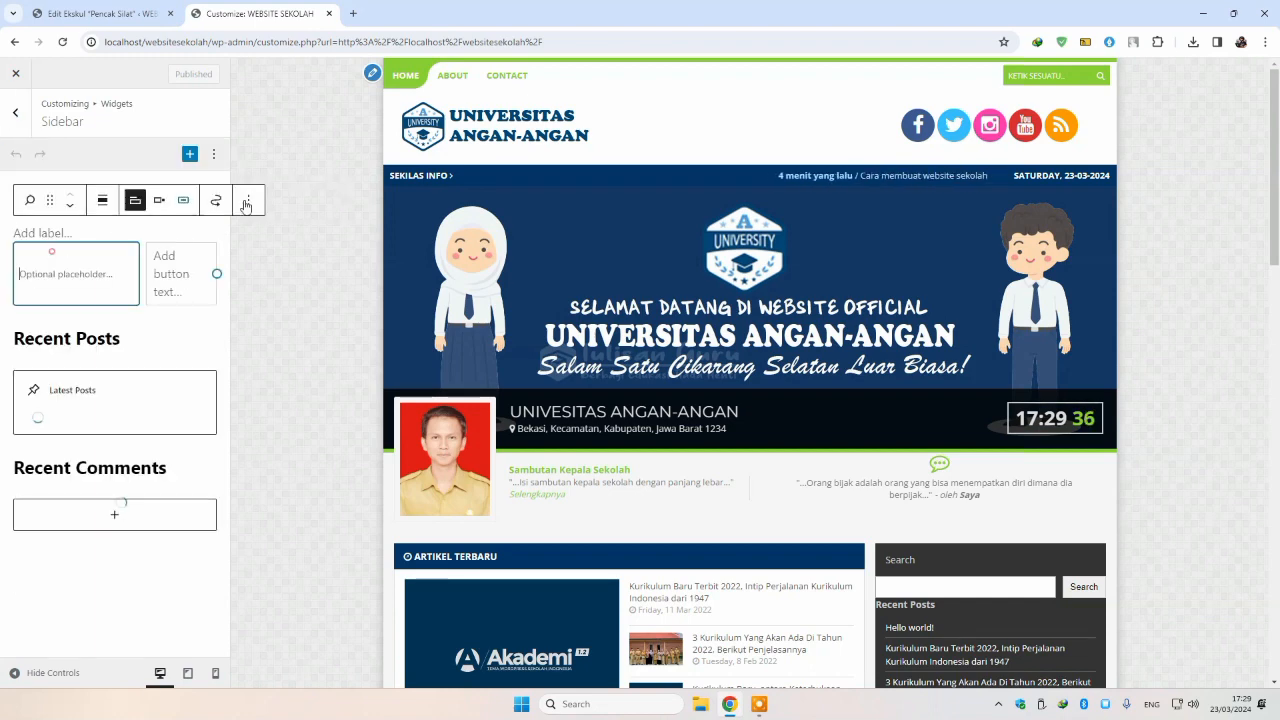
left_click(245, 203)
left_click(268, 515)
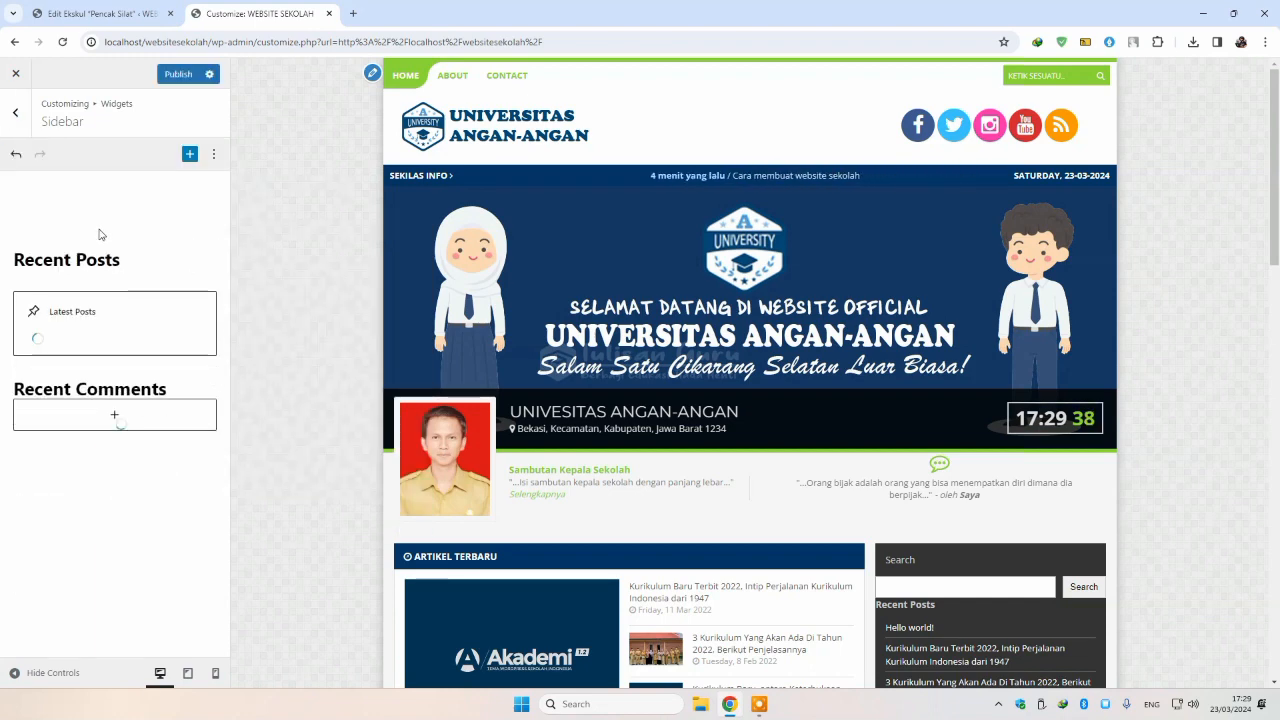
left_click(81, 230)
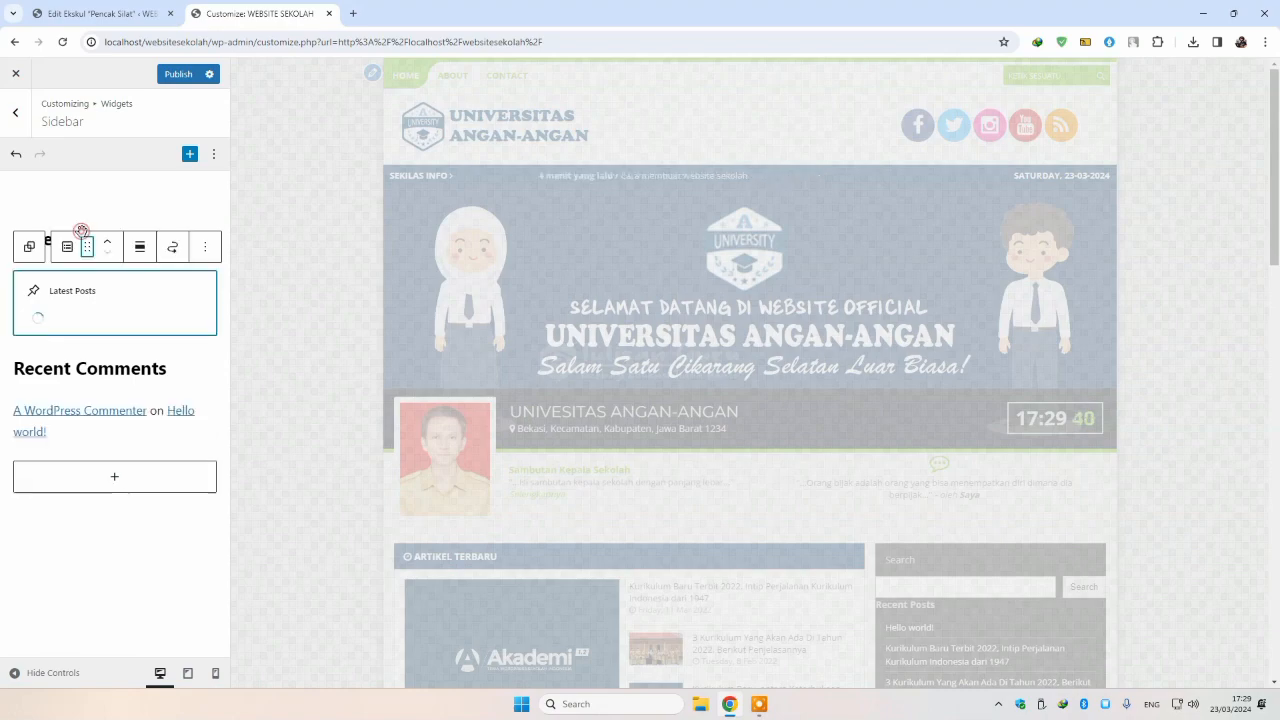
left_click(205, 246)
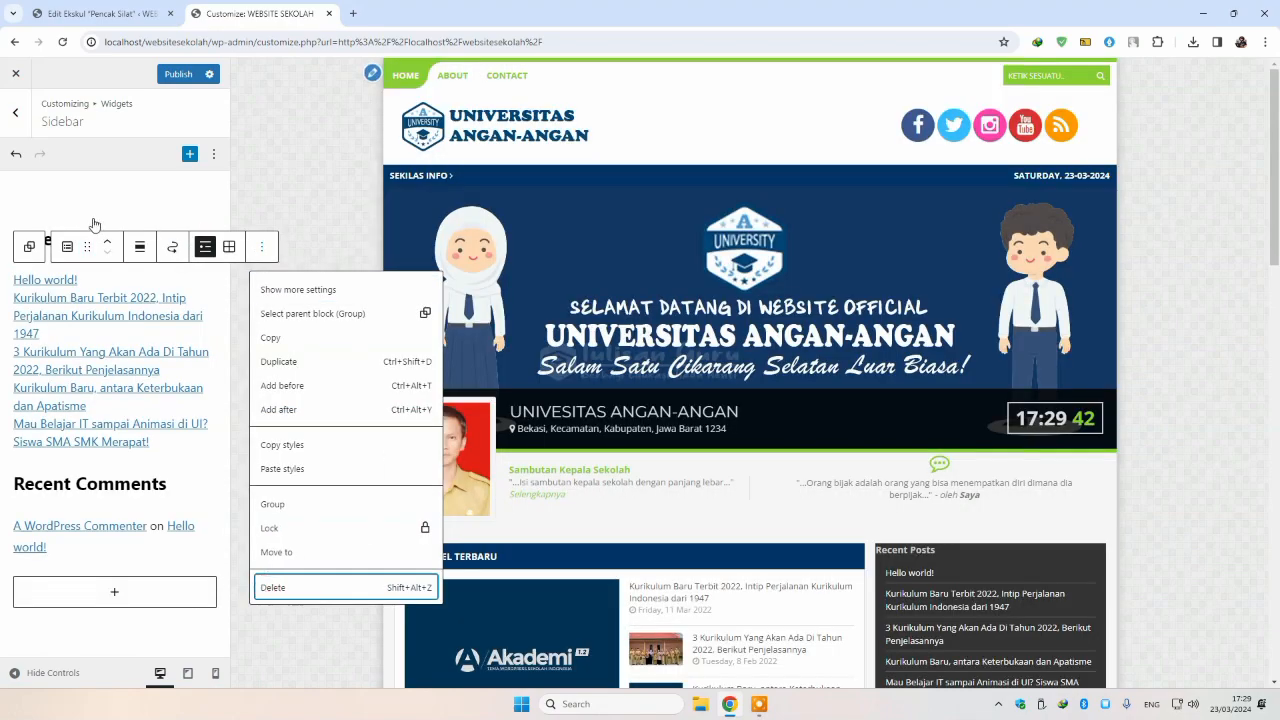
left_click(269, 591)
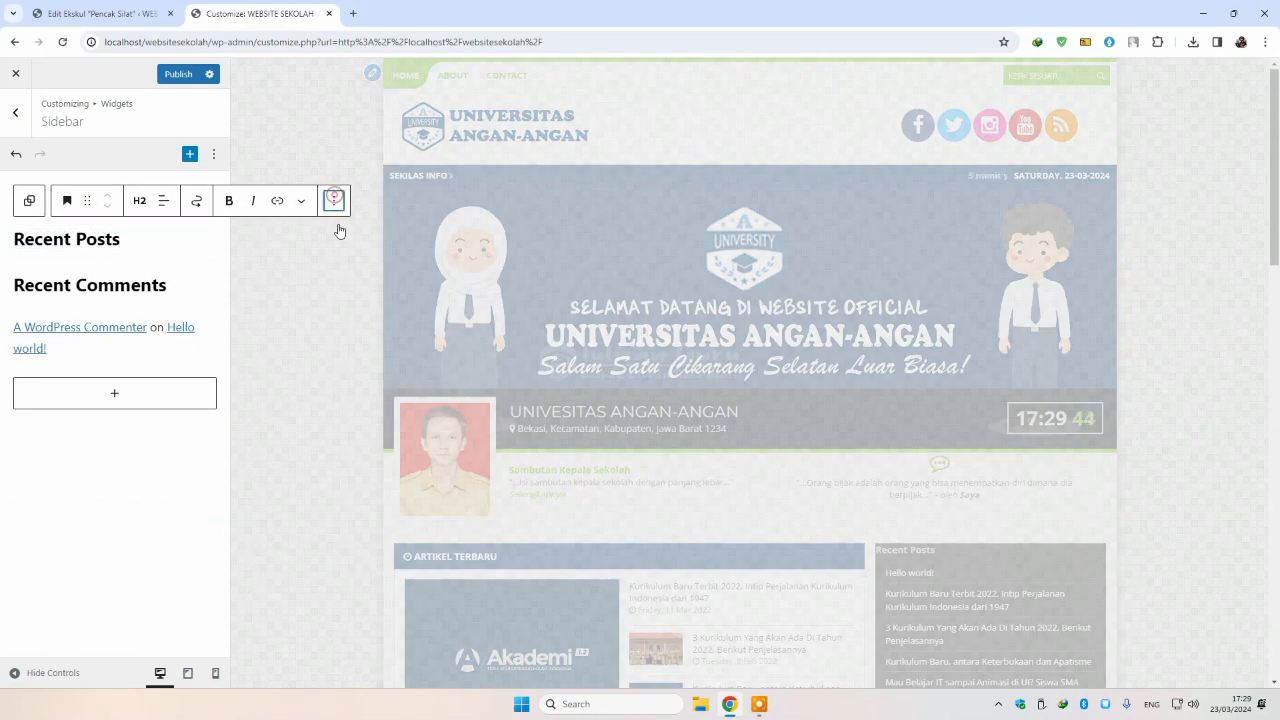
Step: Delete the Recent Posts heading, the empty block, and the Recent Comments heading and list
left_click(334, 200)
left_click(349, 540)
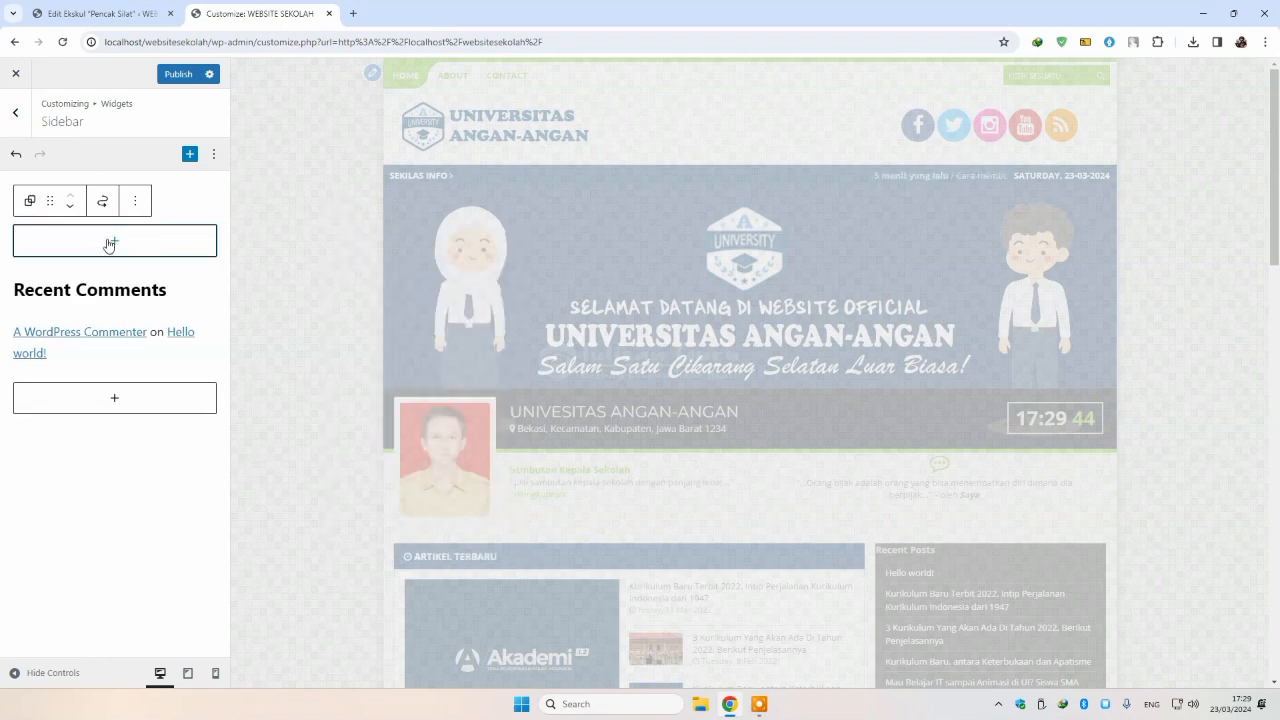
left_click(140, 199)
left_click(138, 541)
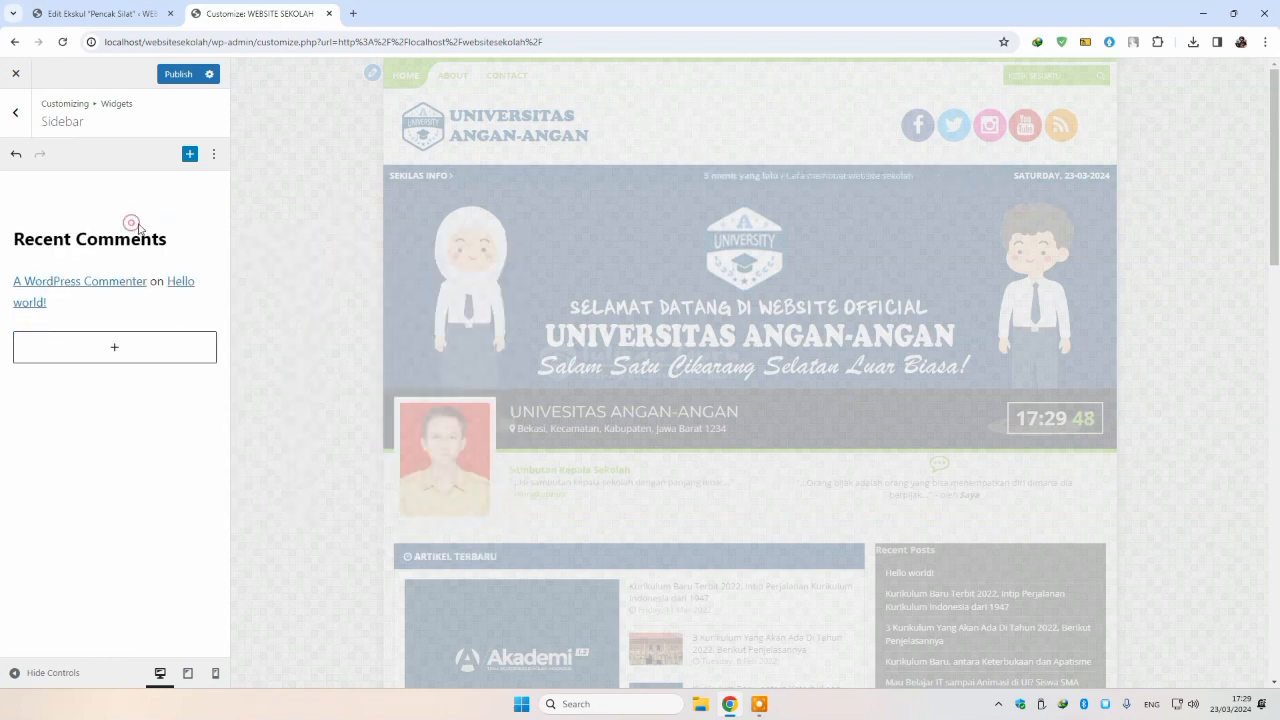
left_click(333, 203)
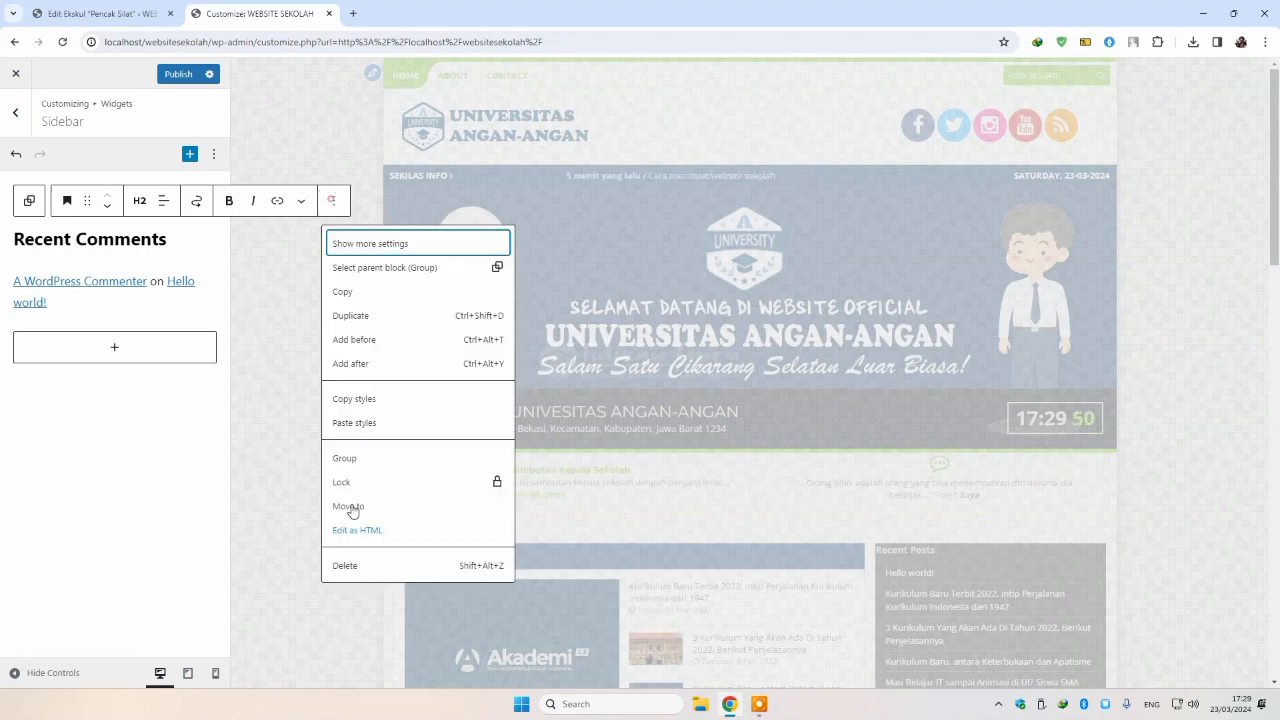
left_click(343, 563)
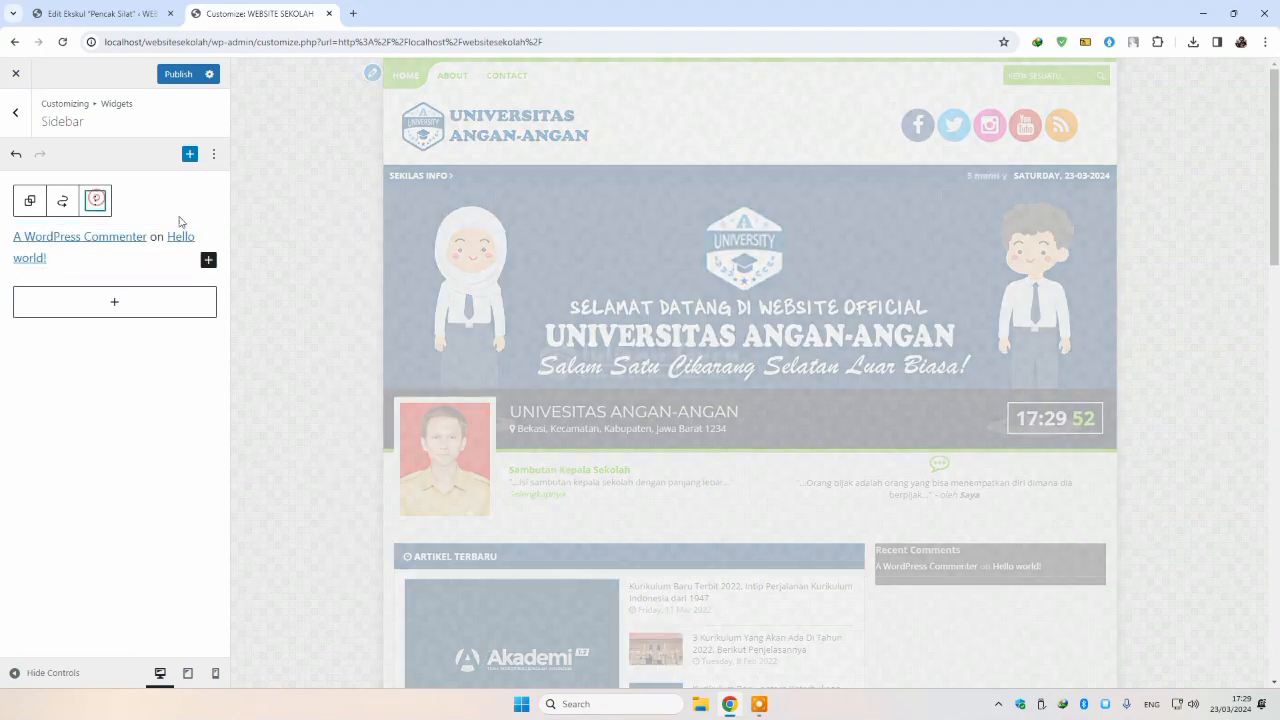
left_click(95, 200)
left_click(140, 537)
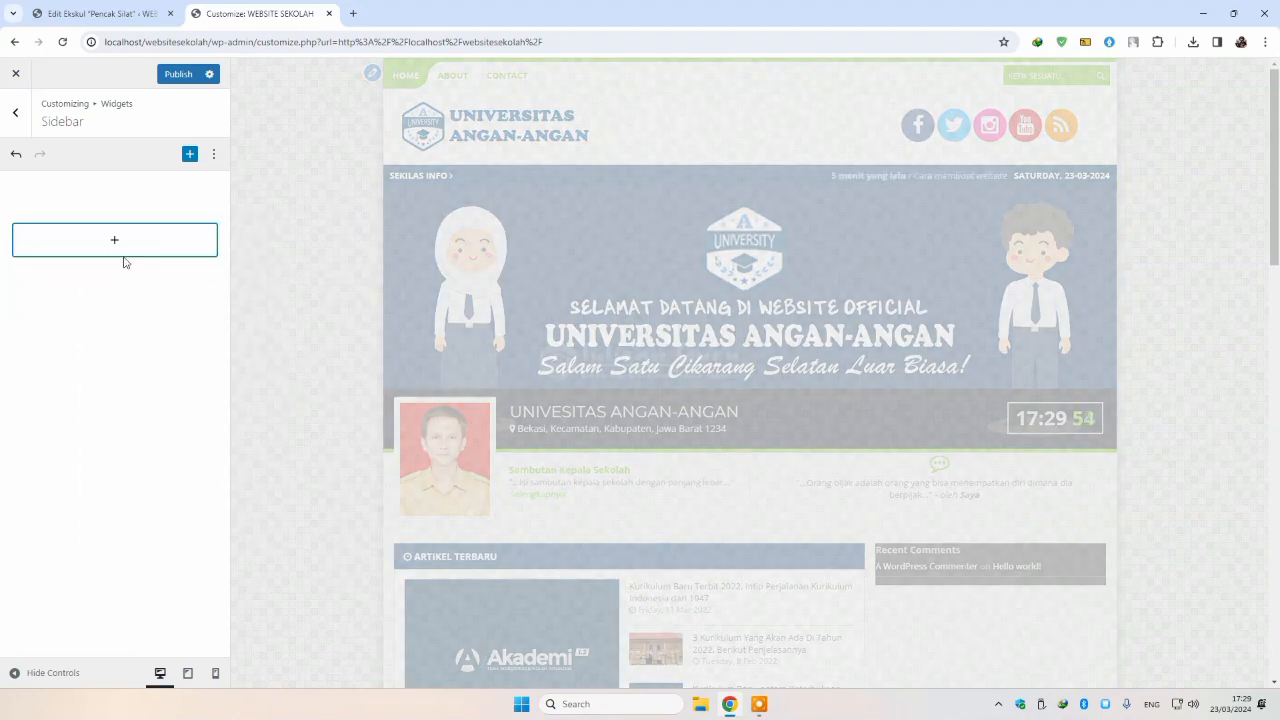
Step: Add the AKA : Daftar Guru widget to the empty sidebar
left_click(105, 242)
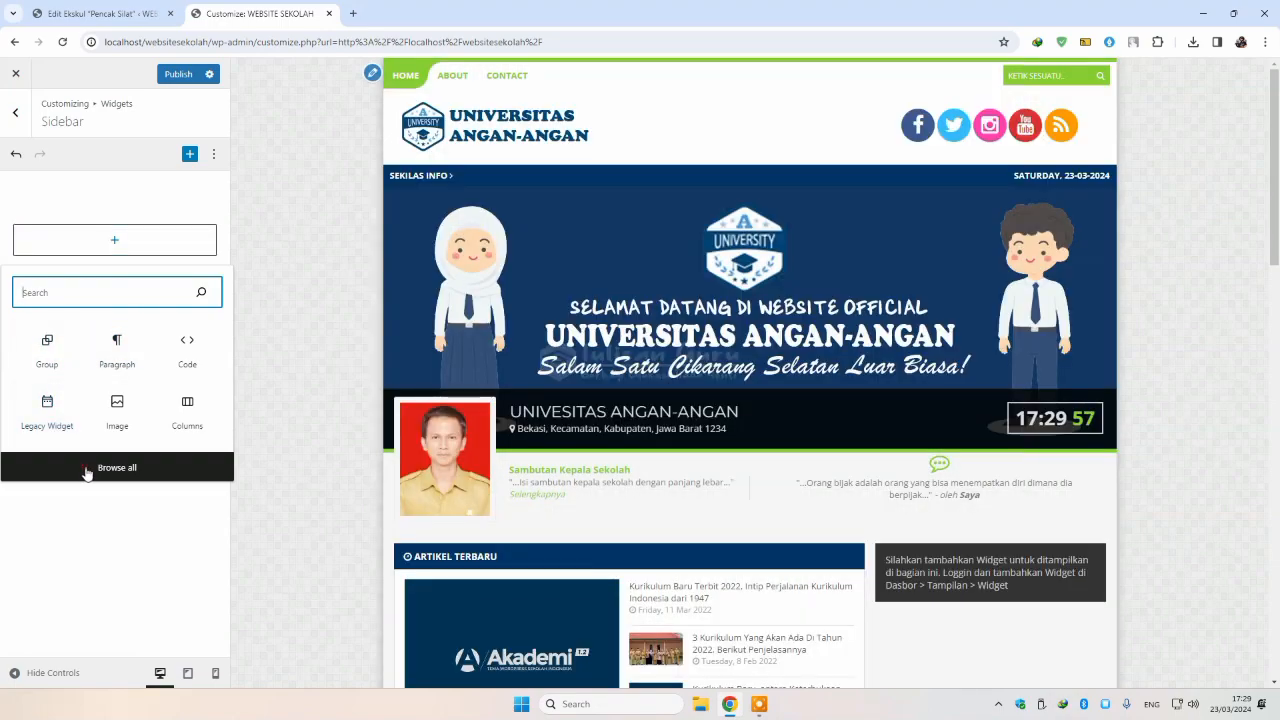
left_click(86, 467)
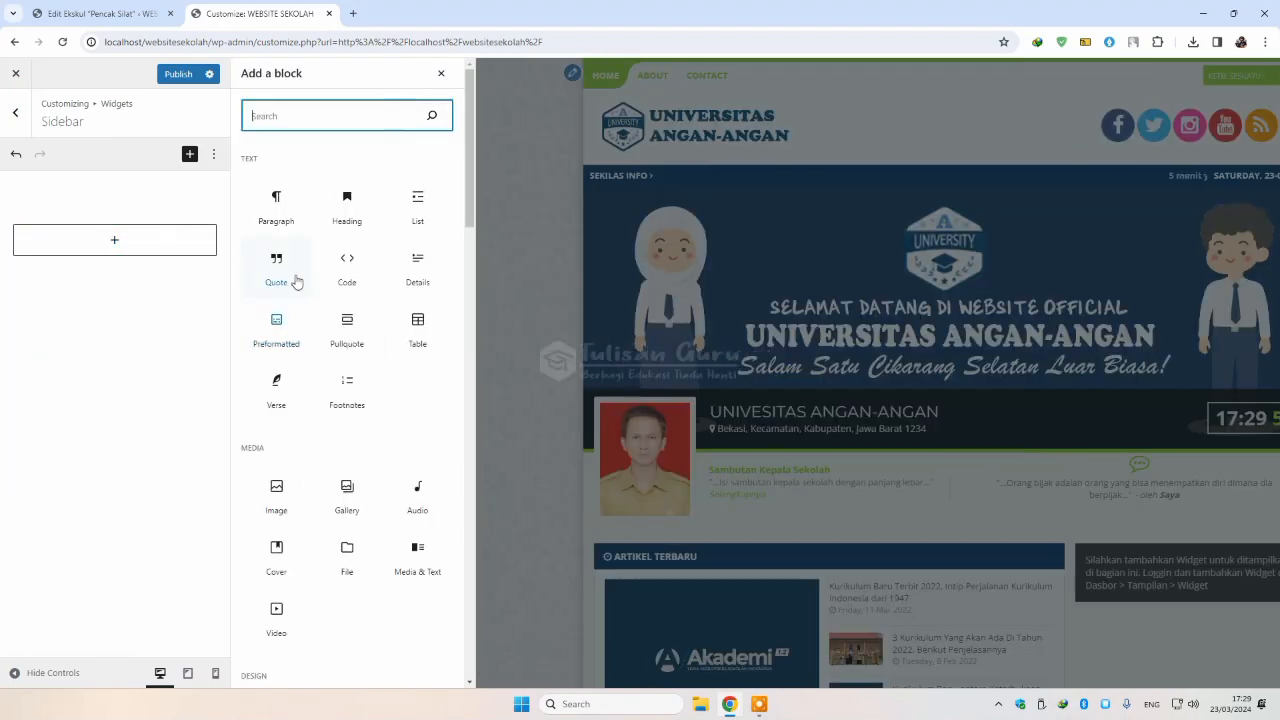
scroll(350, 380, "down", 10)
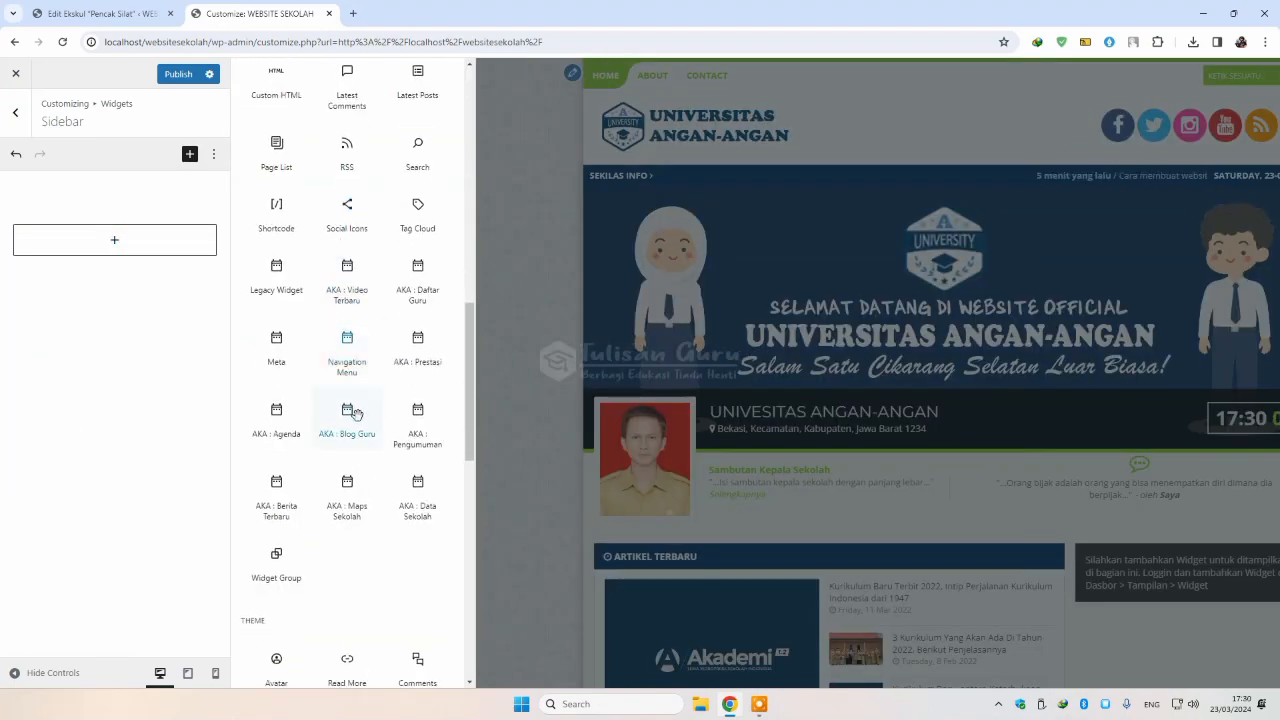
left_click(420, 275)
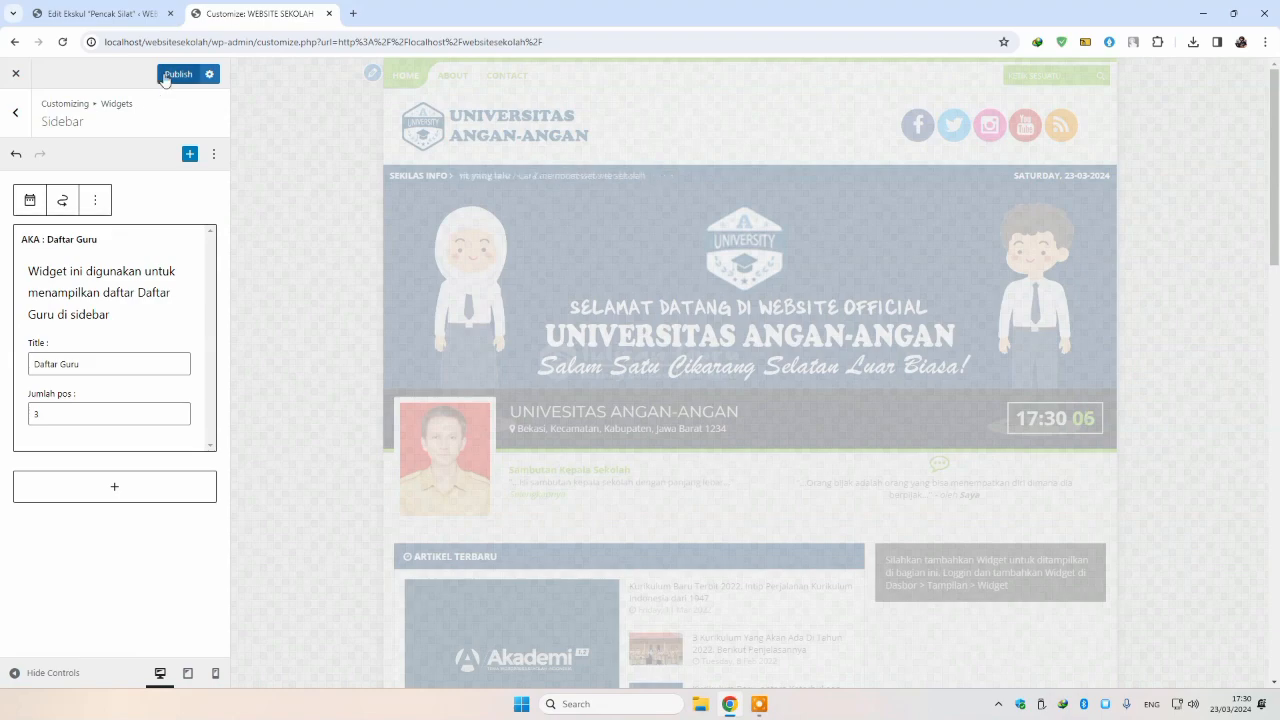
Step: Raise the widget's Jumlah pos by two, publish, and return to the Edit Ekskul tab
left_click(179, 411)
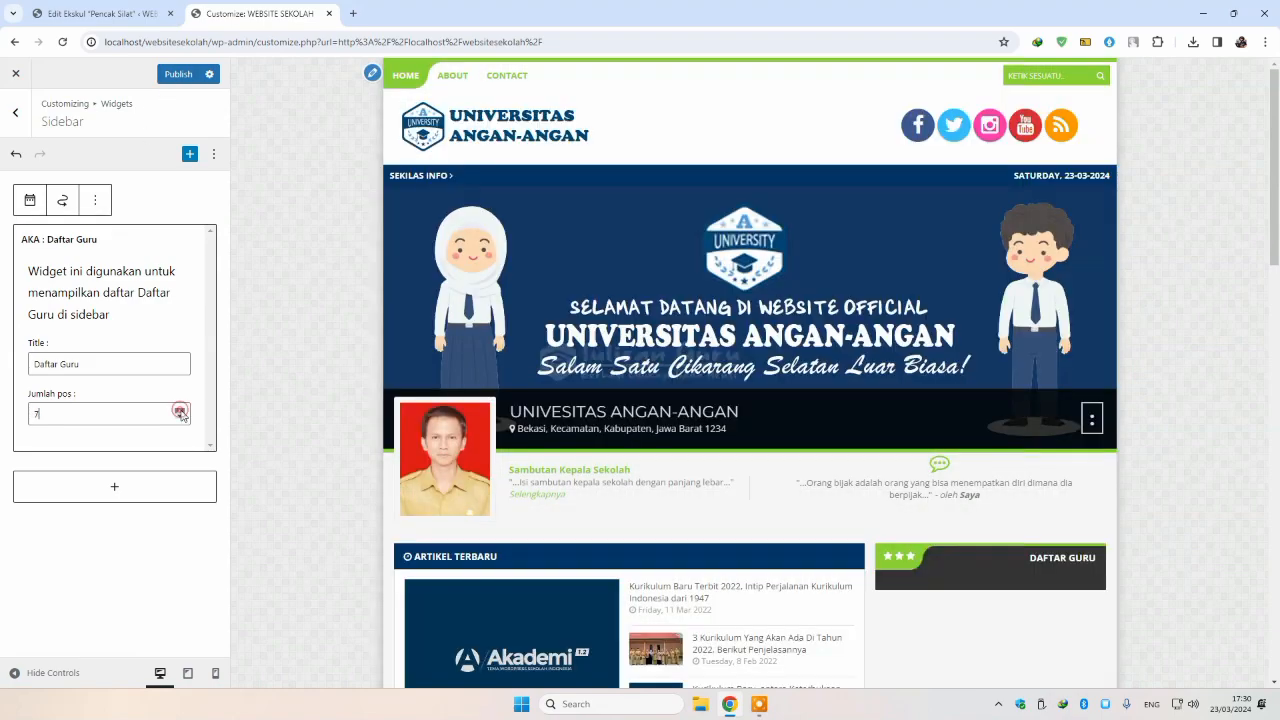
left_click(180, 410)
left_click(168, 75)
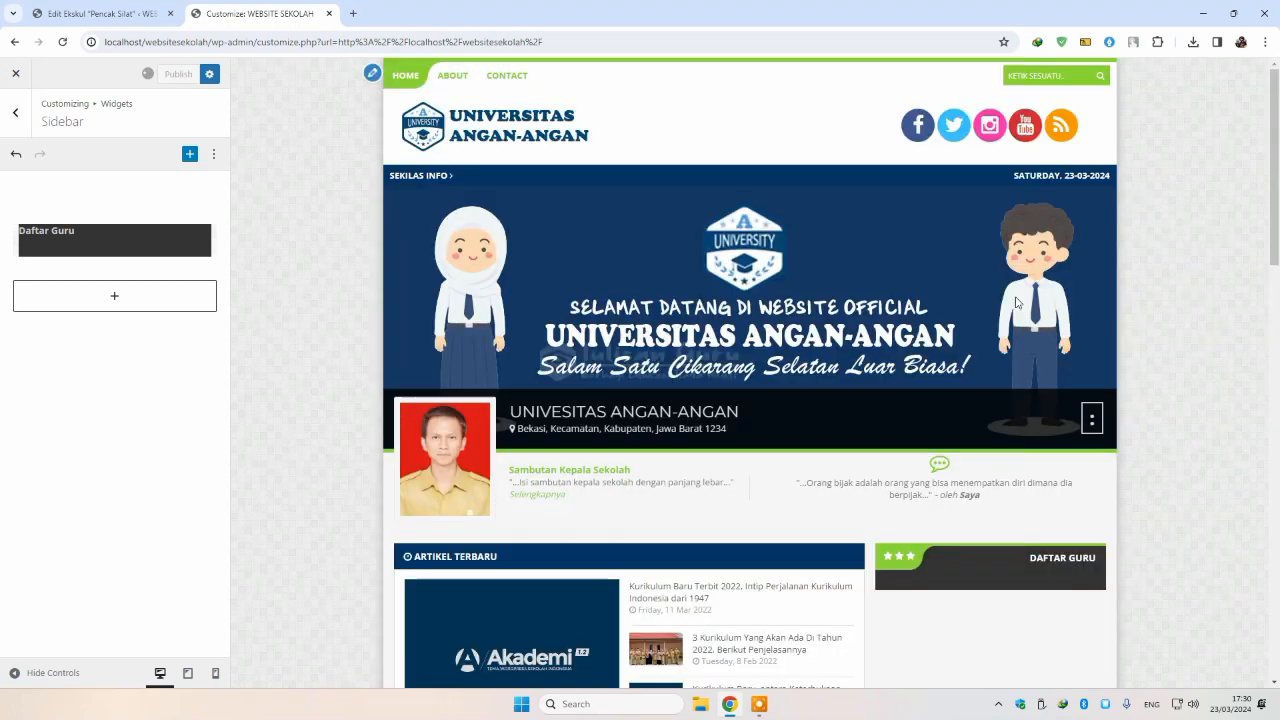
scroll(1013, 562, "down", 2)
left_click(100, 13)
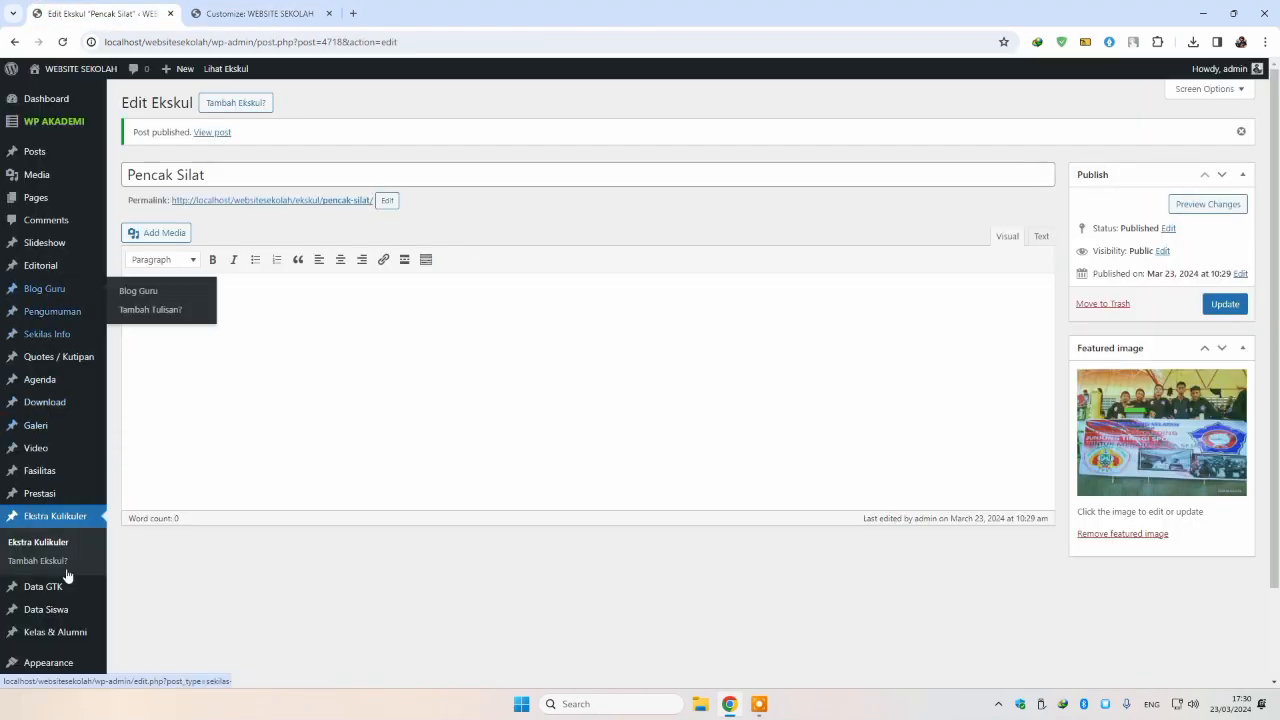
Step: Title the new GTK entry with the staff member's name and set their portrait as featured image
scroll(66, 570, "down", 1)
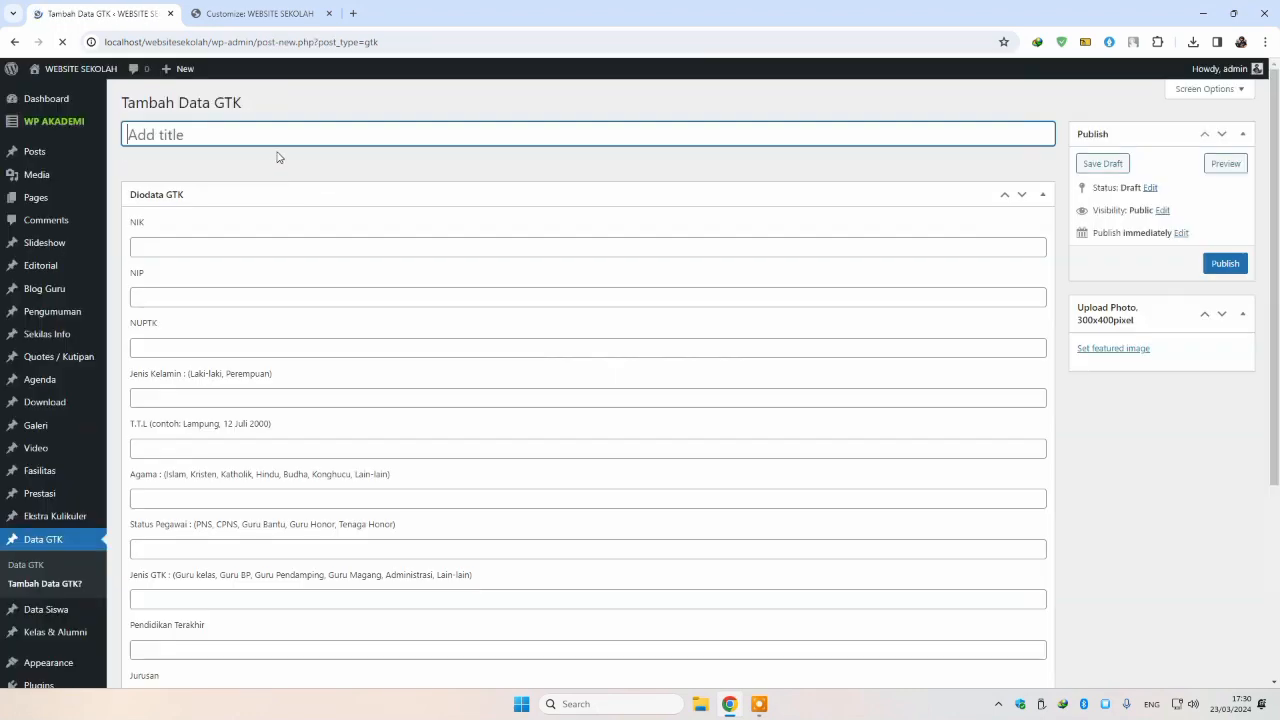
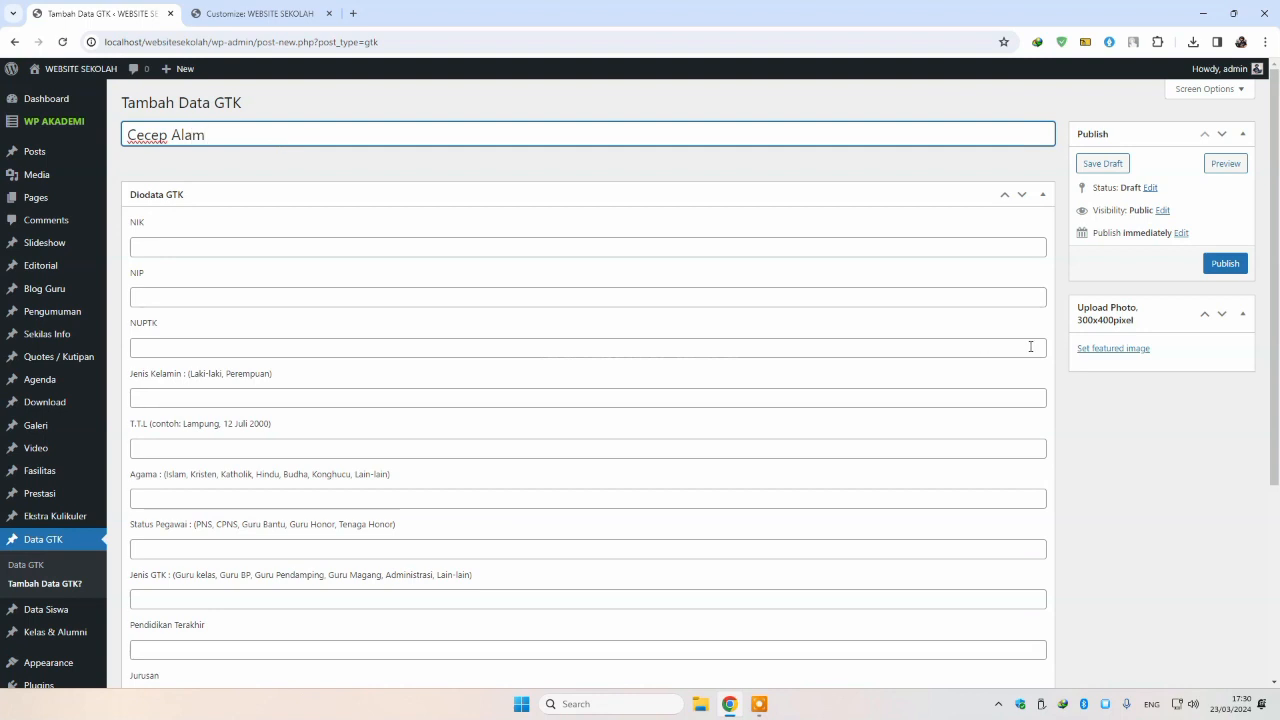
left_click(1097, 348)
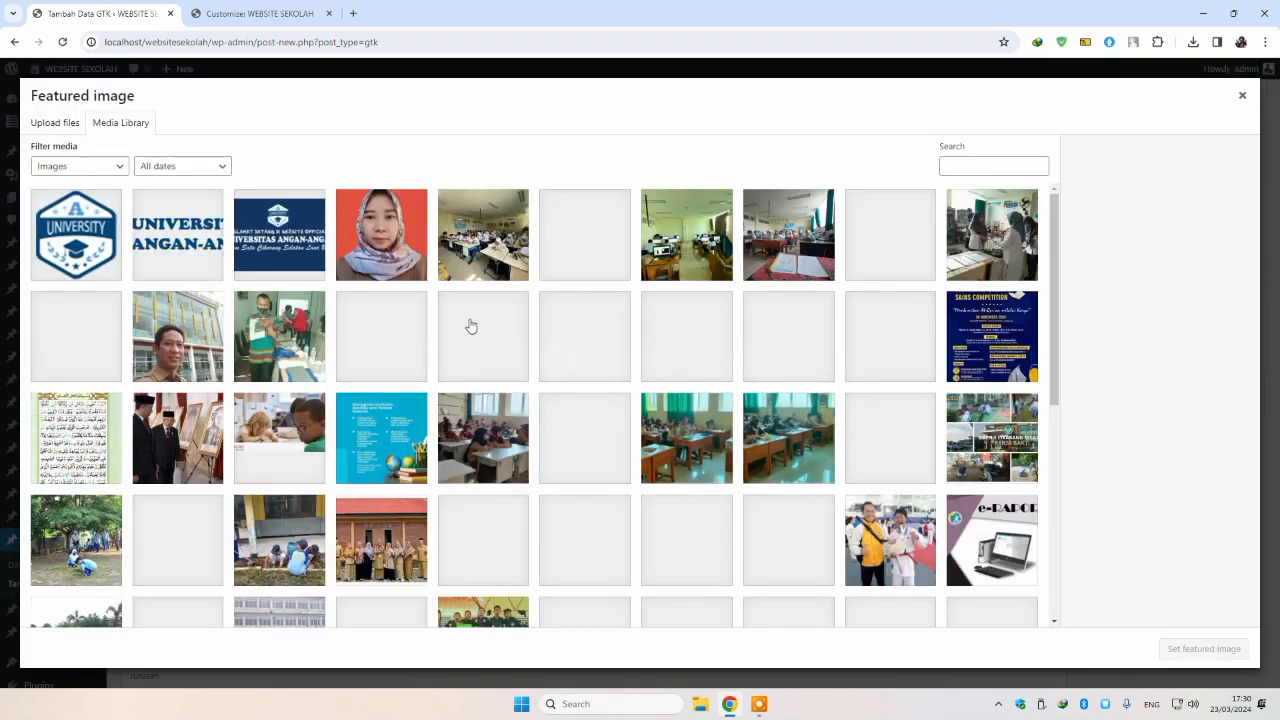
scroll(777, 428, "down", 3)
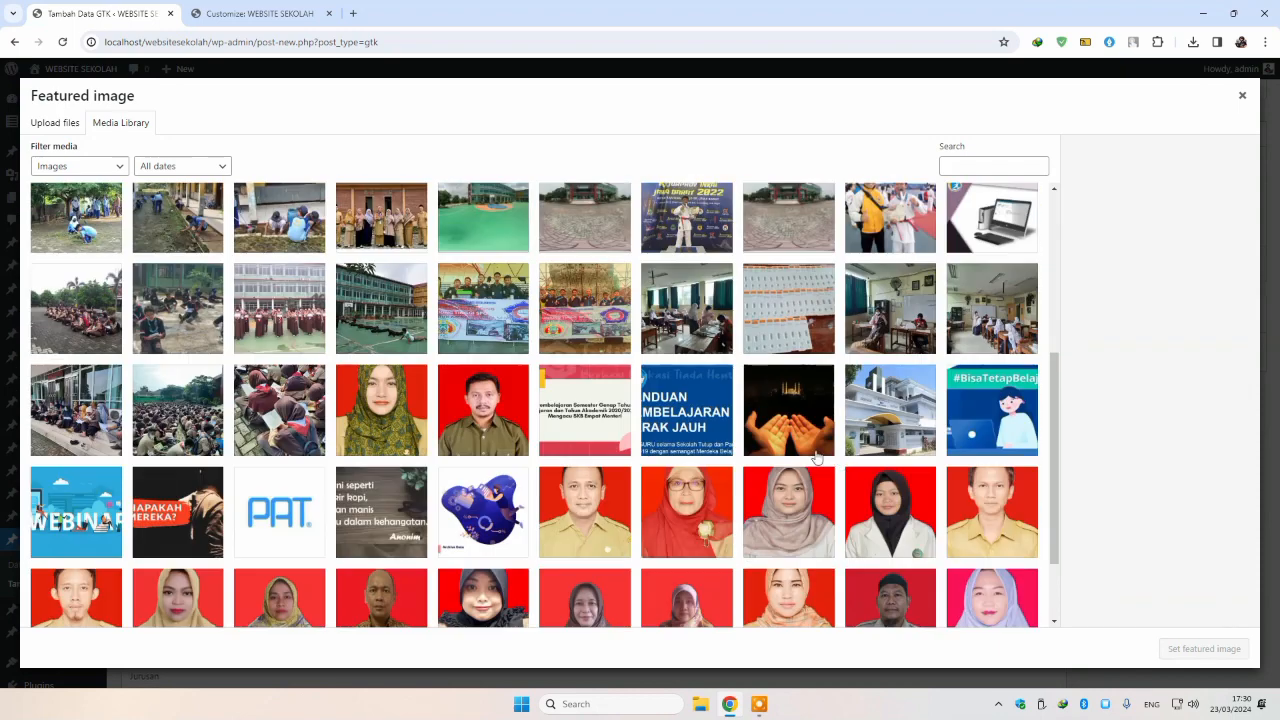
left_click(979, 501)
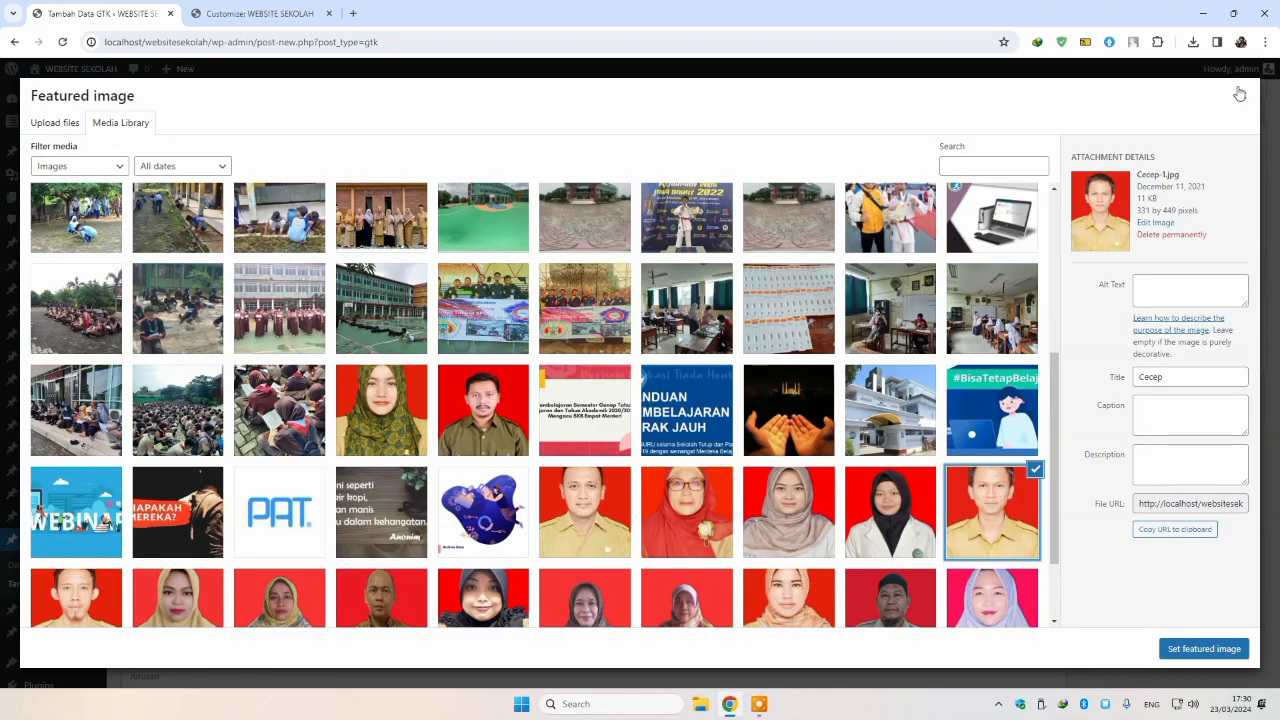
left_click(1215, 645)
Step: Fill NIK, NIP, NUPTK, gender Laki-laki, birthplace/date and religion Islam from suggestions
left_click(204, 247)
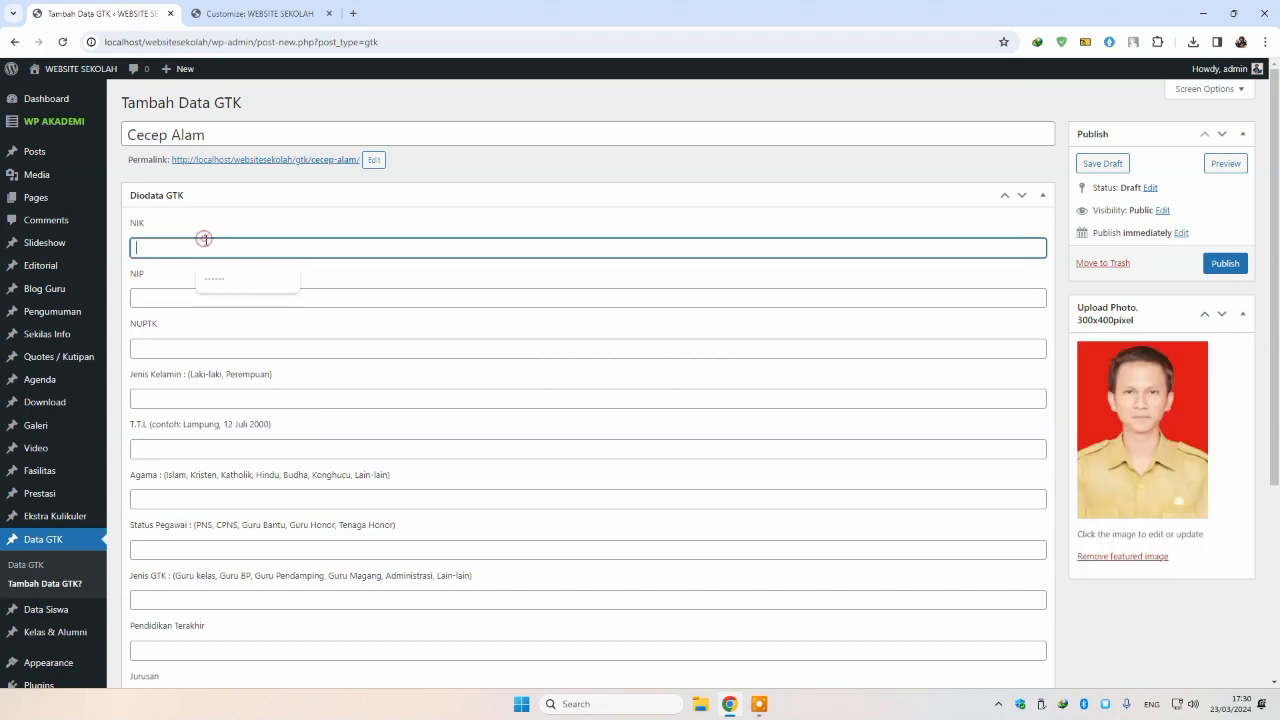
left_click(217, 283)
left_click(180, 297)
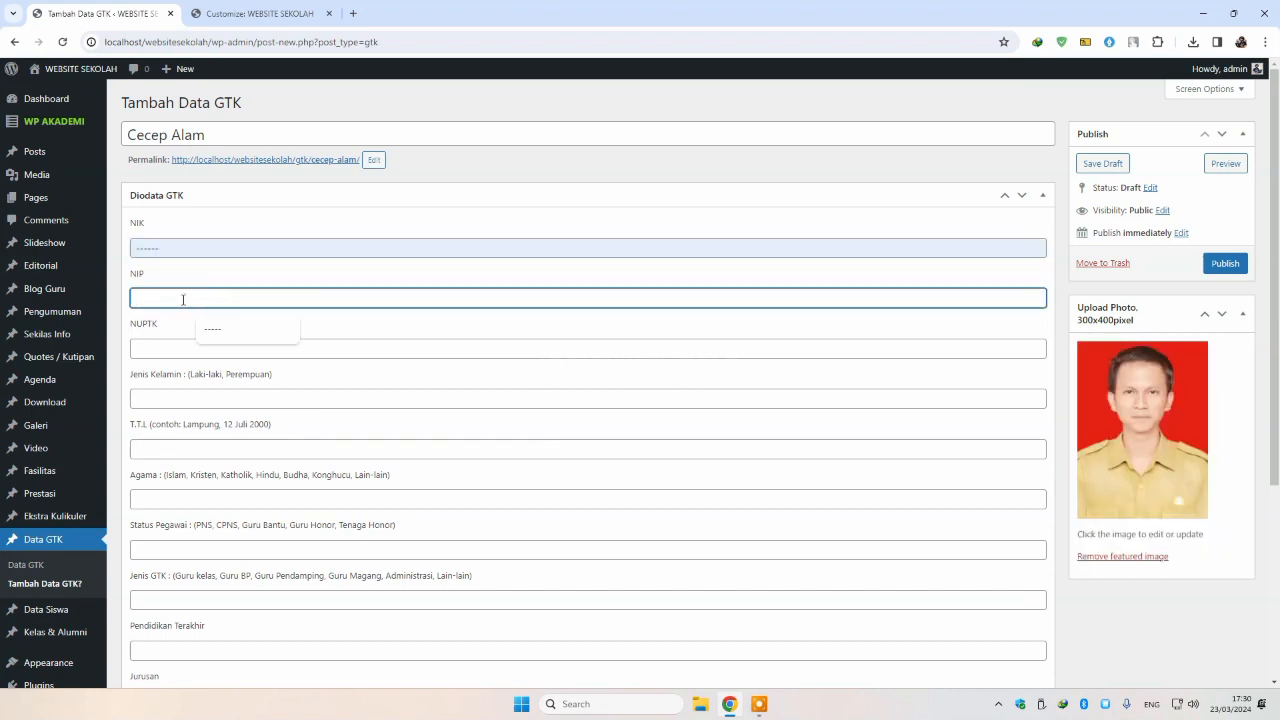
left_click(217, 330)
left_click(215, 345)
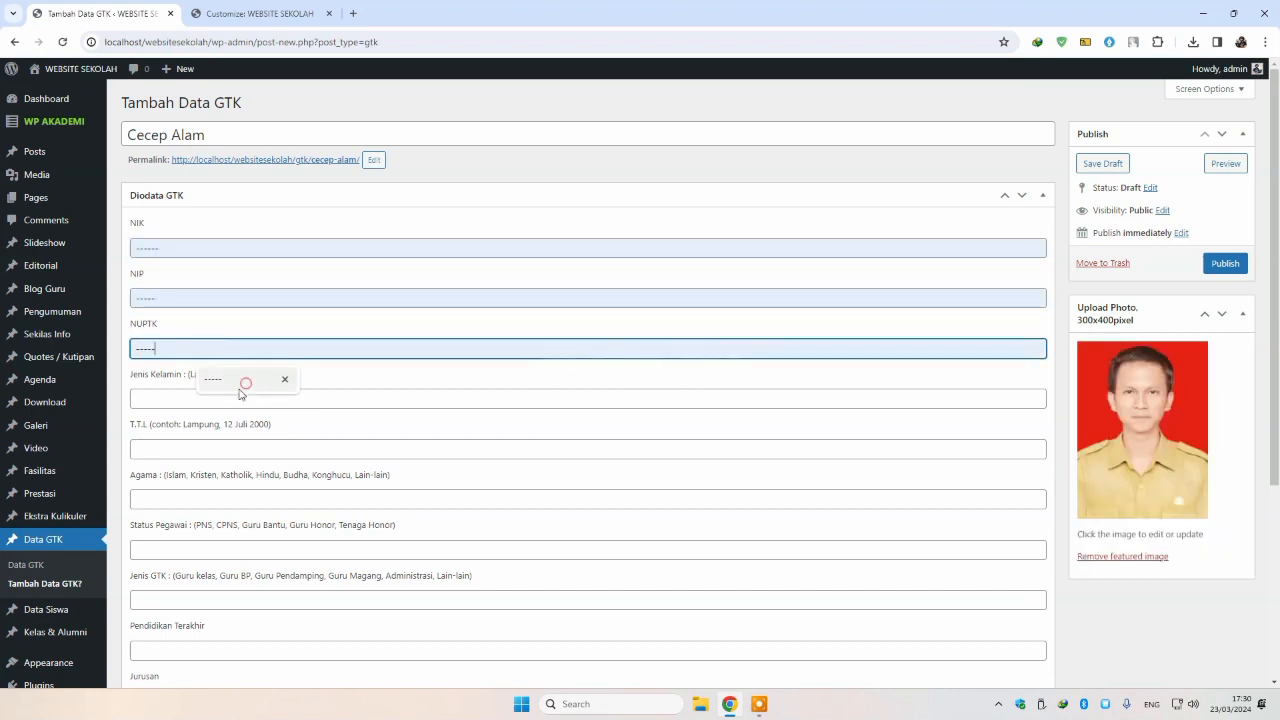
left_click(240, 385)
left_click(230, 398)
left_click(249, 428)
left_click(212, 448)
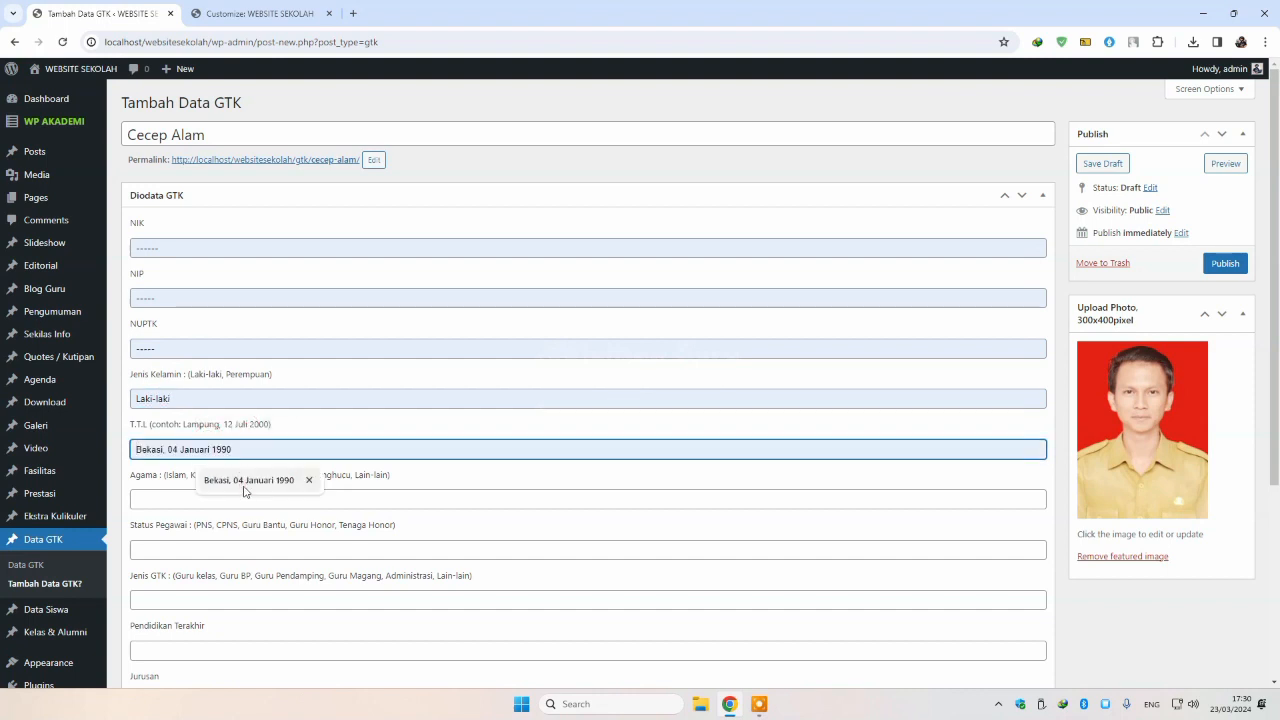
left_click(244, 490)
scroll(246, 491, "down", 1)
left_click(249, 431)
left_click(225, 461)
left_click(207, 481)
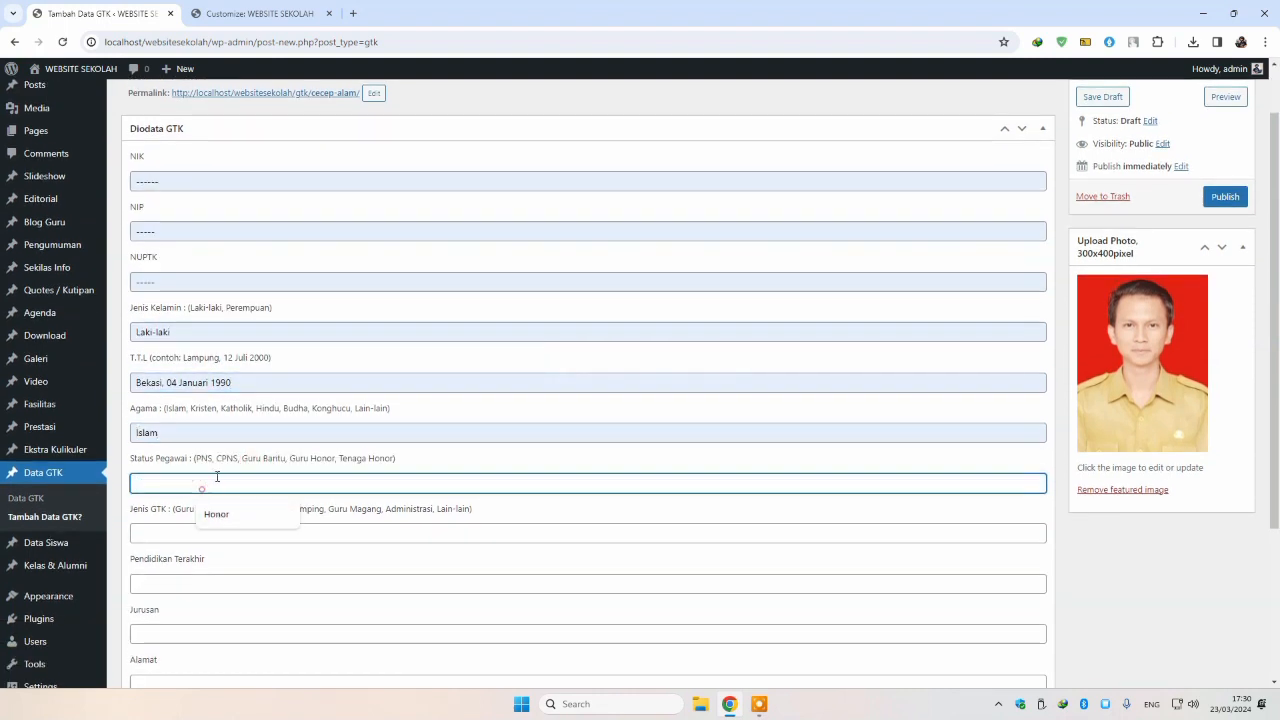
Step: Set status P3K, role Kepala Sekolah, education S1, major Pendidikan, and fill the address
type("P3K")
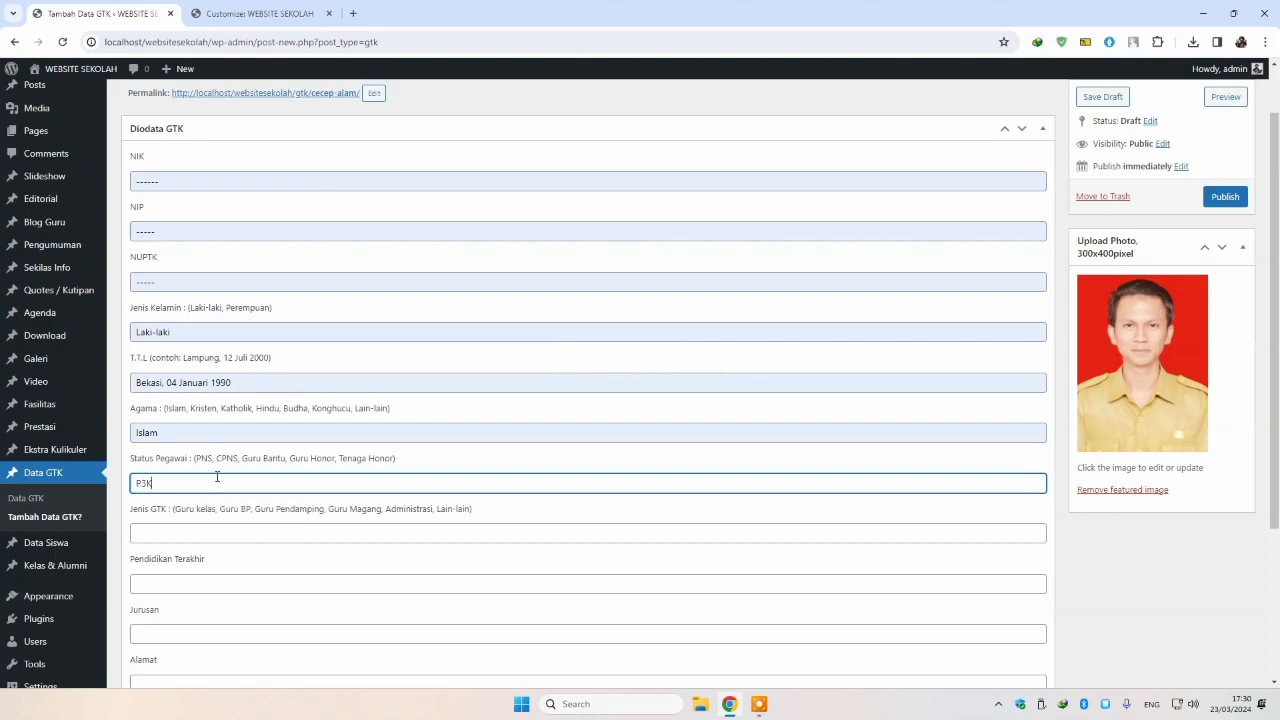
left_click(246, 536)
type("K")
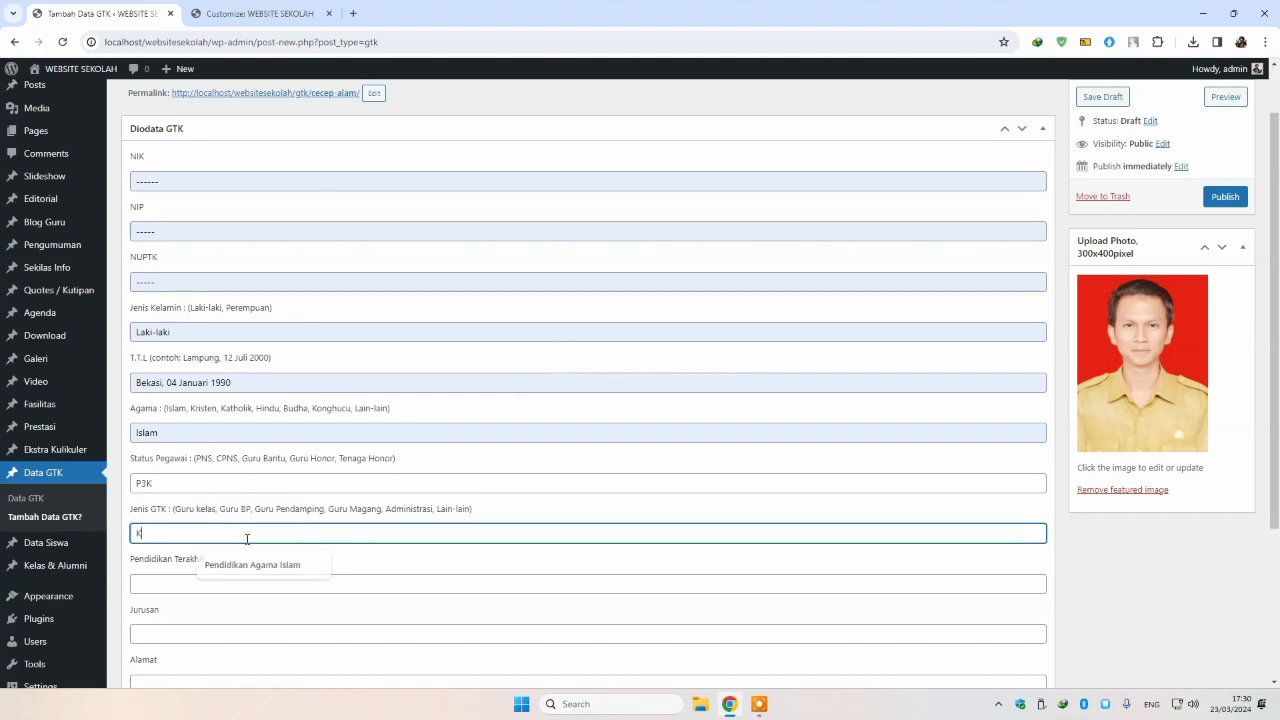
type("Epala S")
key("BackSpace")
key("BackSpace")
key("BackSpace")
key("BackSpace")
key("BackSpace")
key("BackSpace")
key("BackSpace")
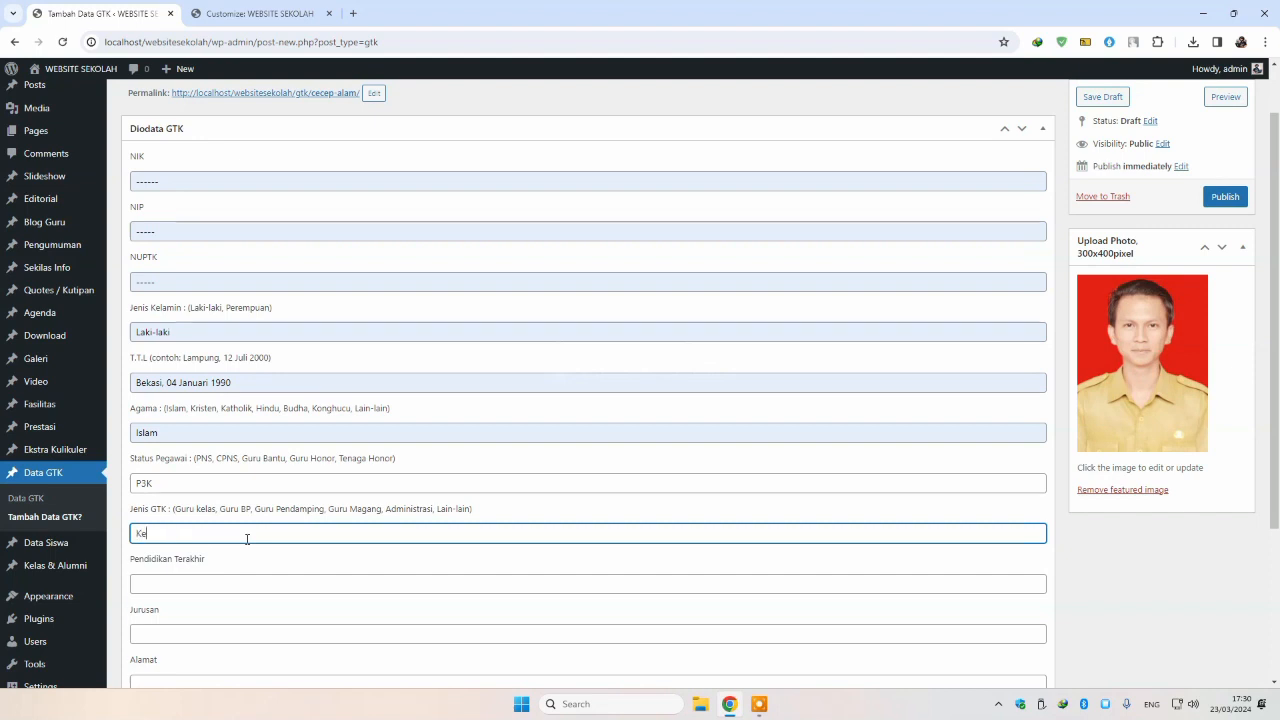
type("epala Sekolah")
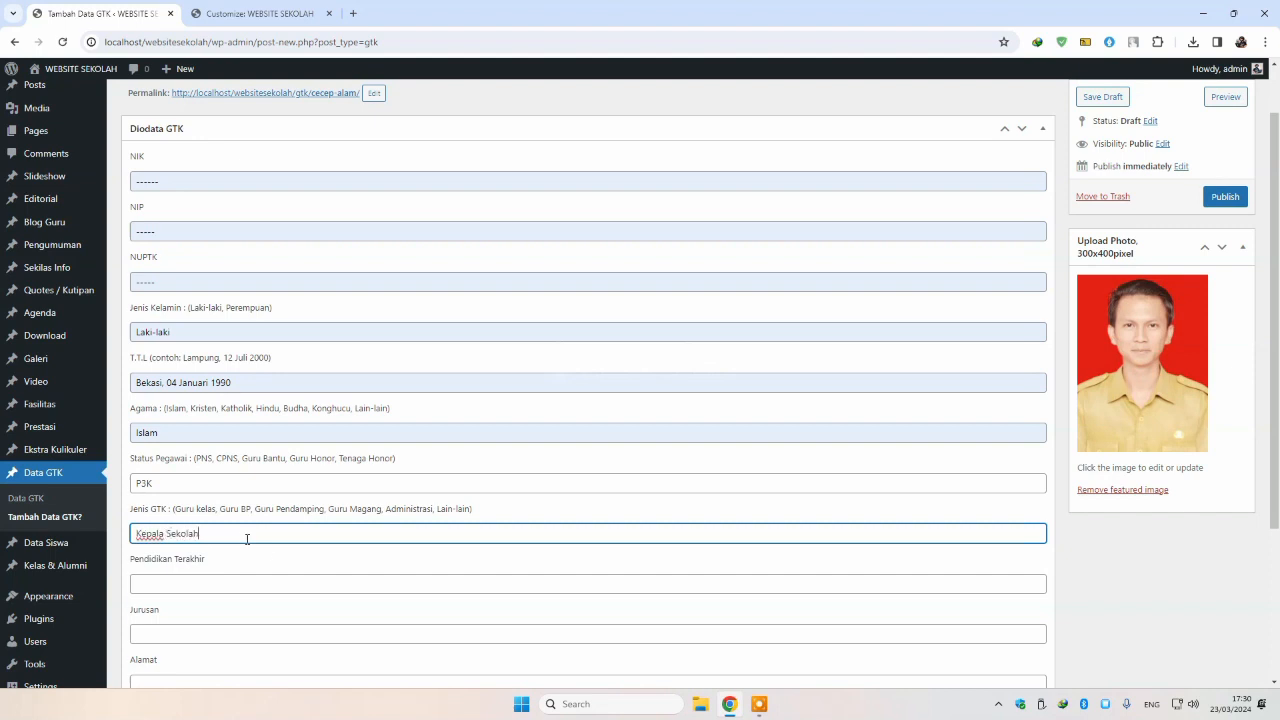
left_click(272, 580)
type("S1")
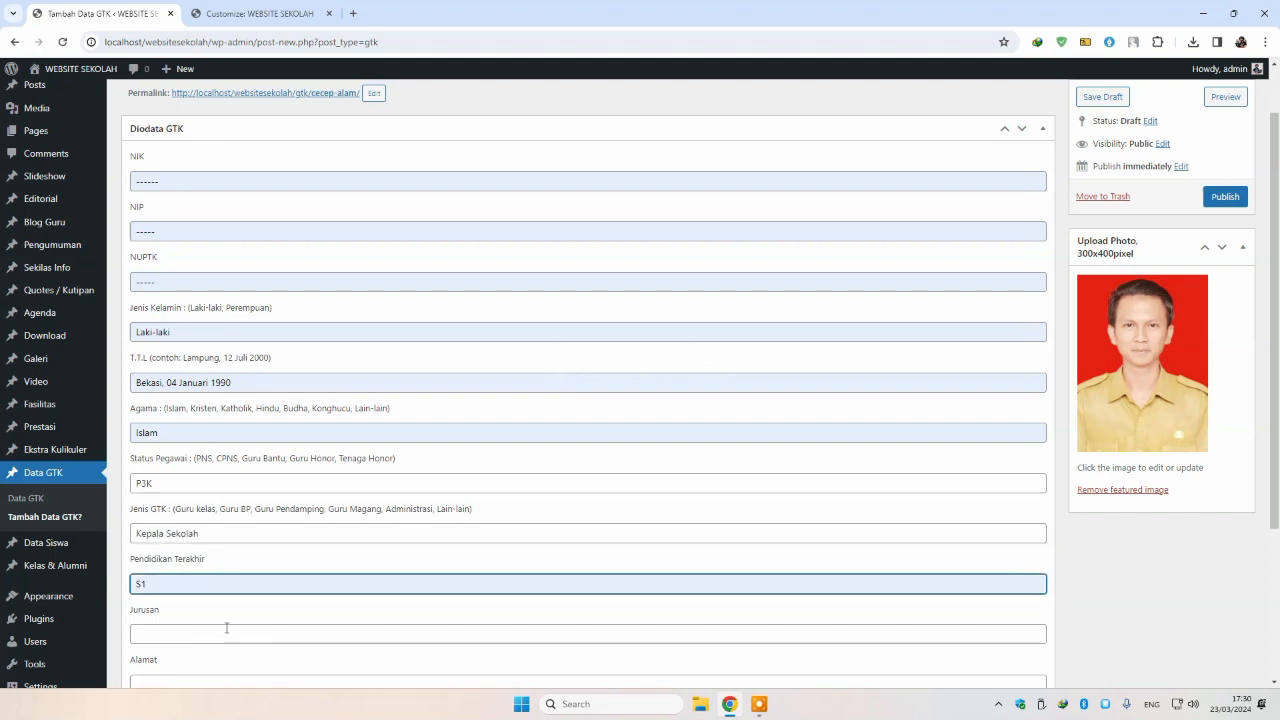
left_click(226, 628)
scroll(228, 600, "down", 2)
left_click(237, 502)
left_click(245, 535)
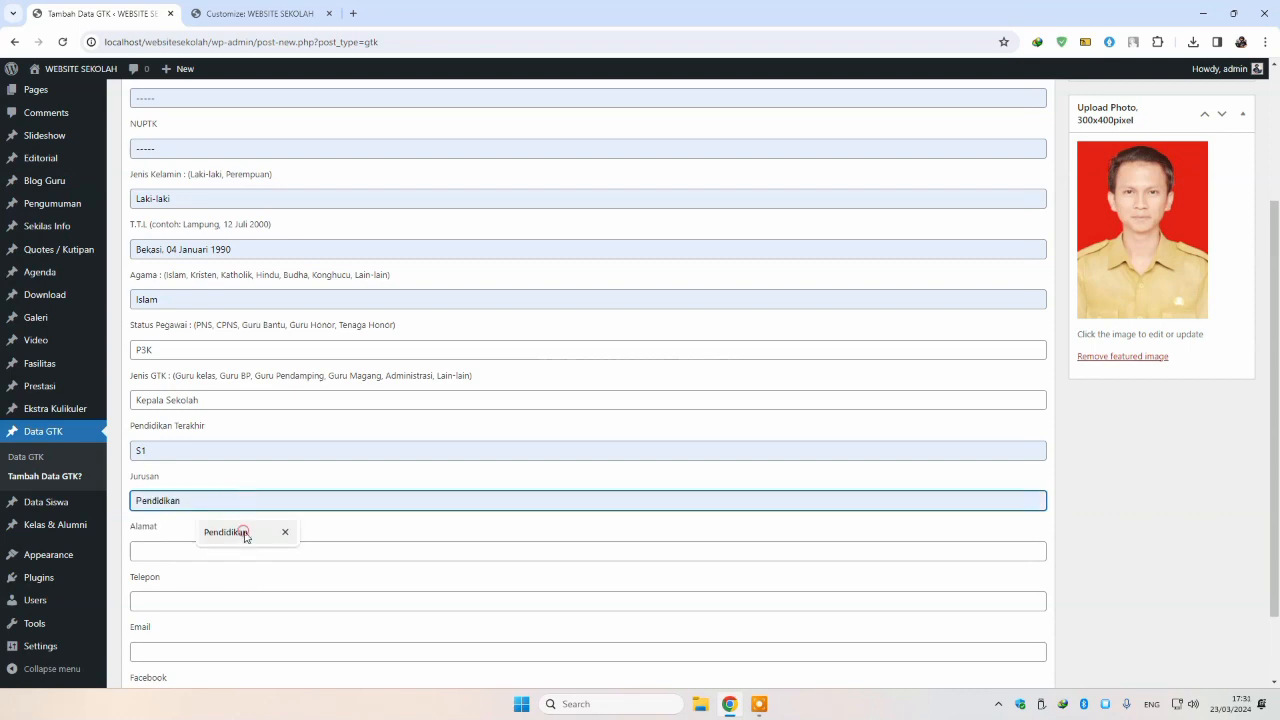
left_click(226, 551)
left_click(238, 576)
left_click(189, 600)
scroll(188, 598, "down", 1)
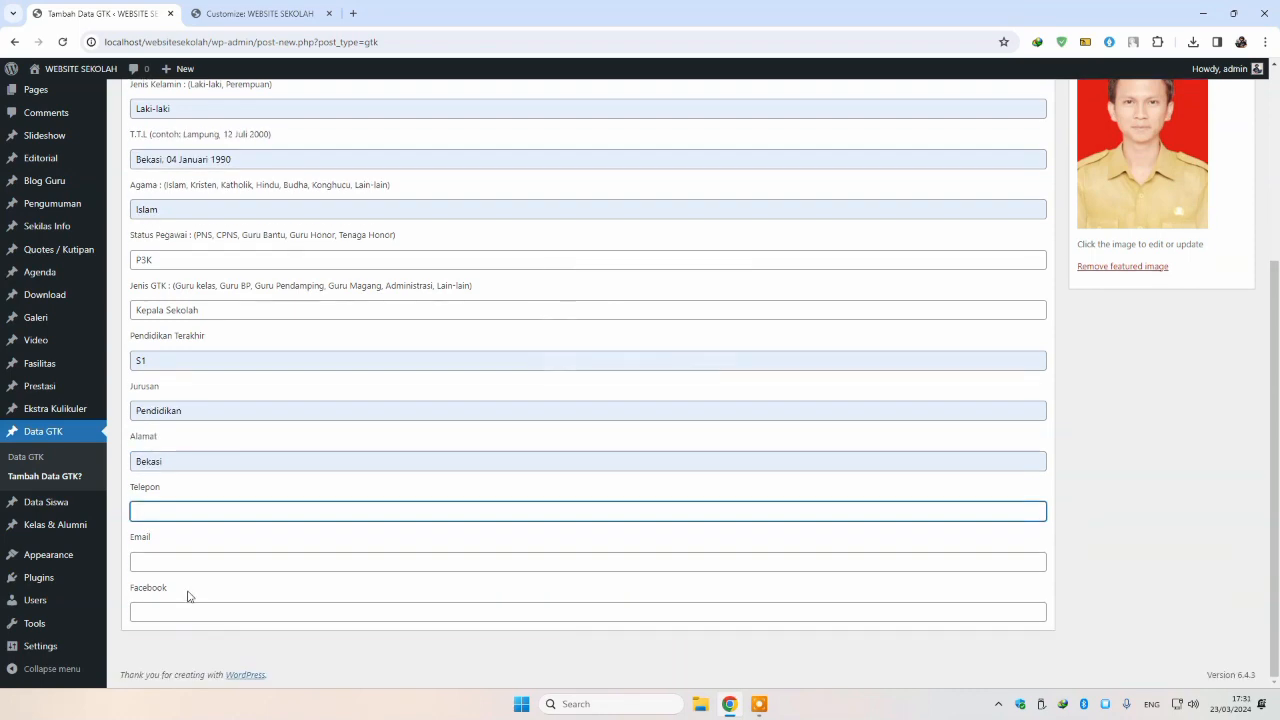
left_click(187, 610)
scroll(900, 380, "up", 3)
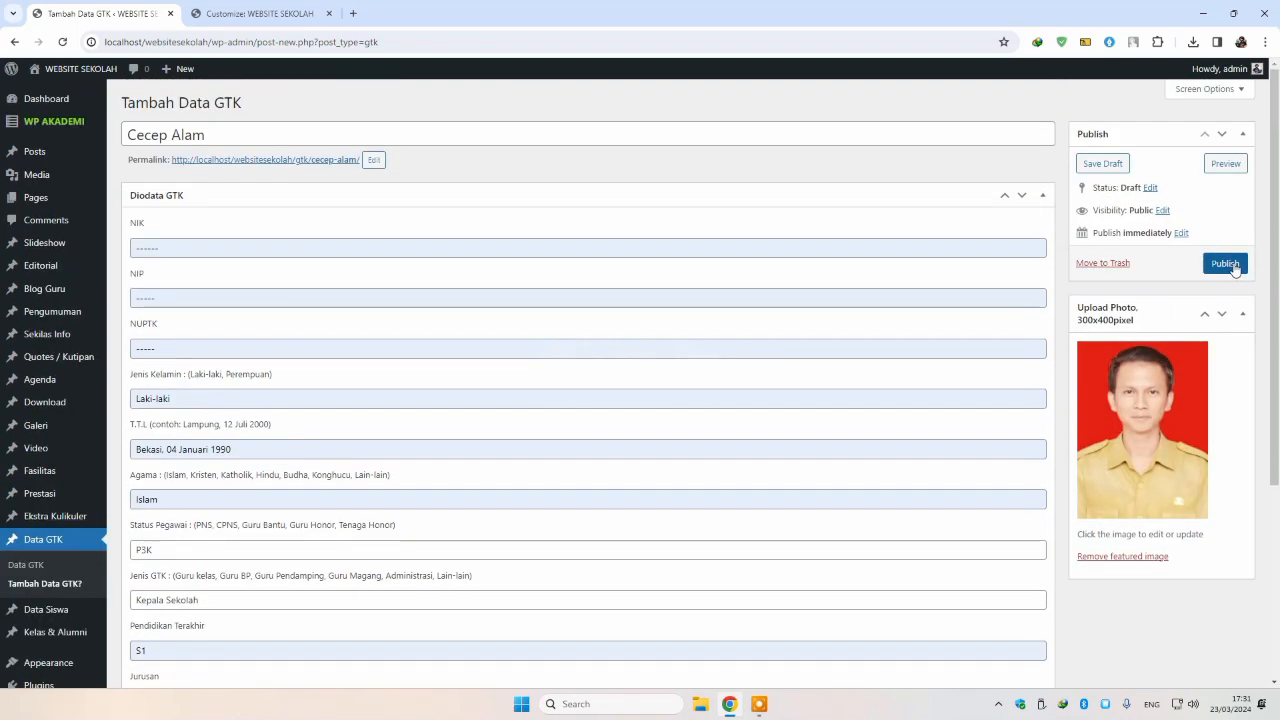
Step: Publish the GTK entry and customizer, then reload to check the Daftar Guru sidebar
left_click(258, 14)
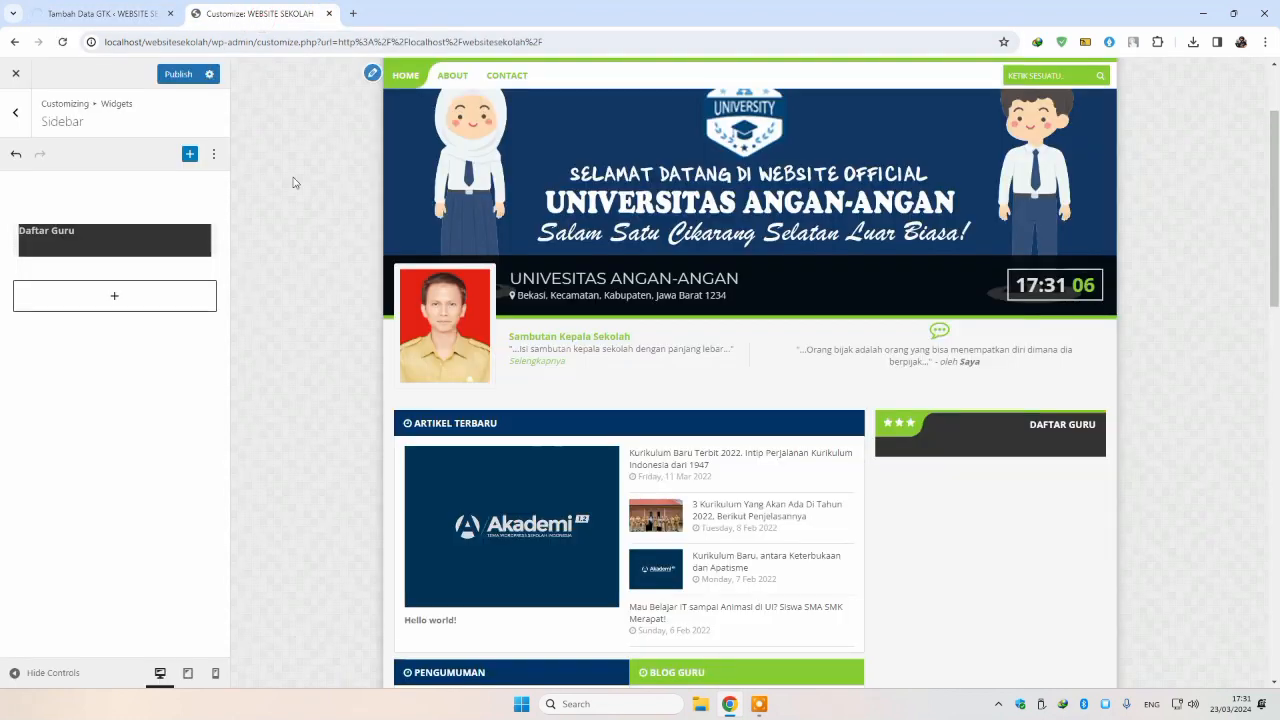
left_click(178, 74)
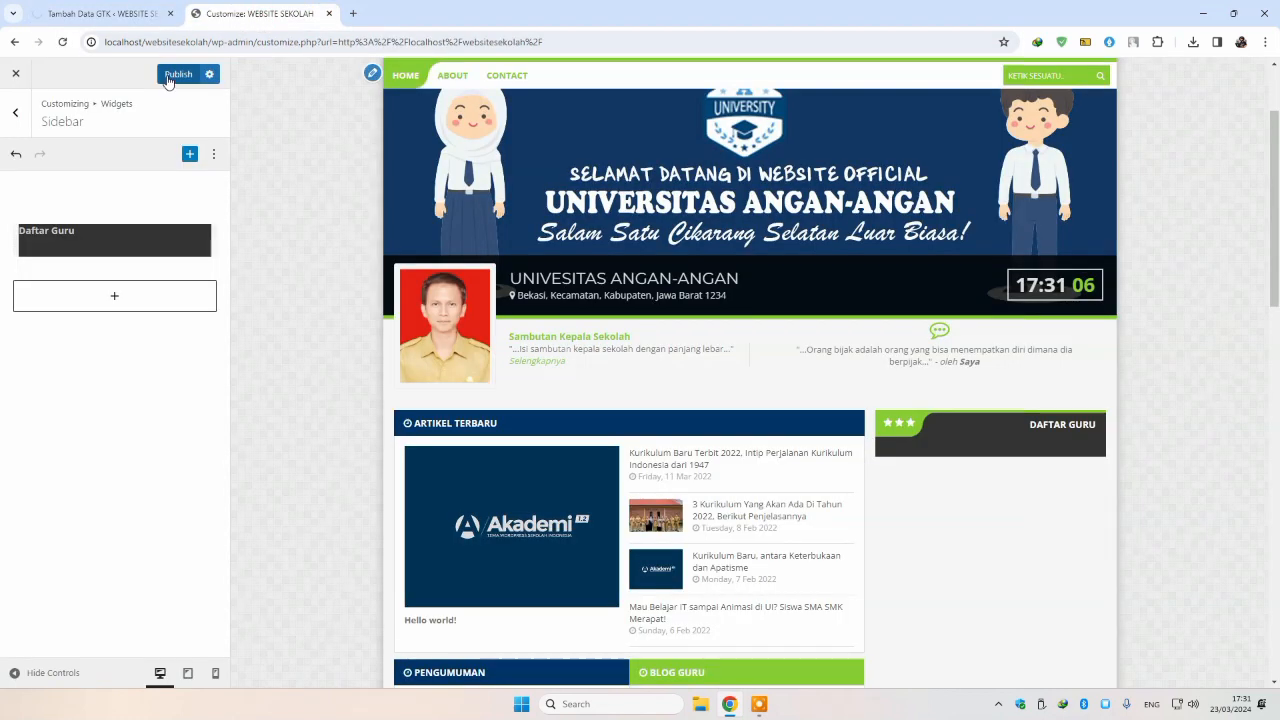
left_click(64, 46)
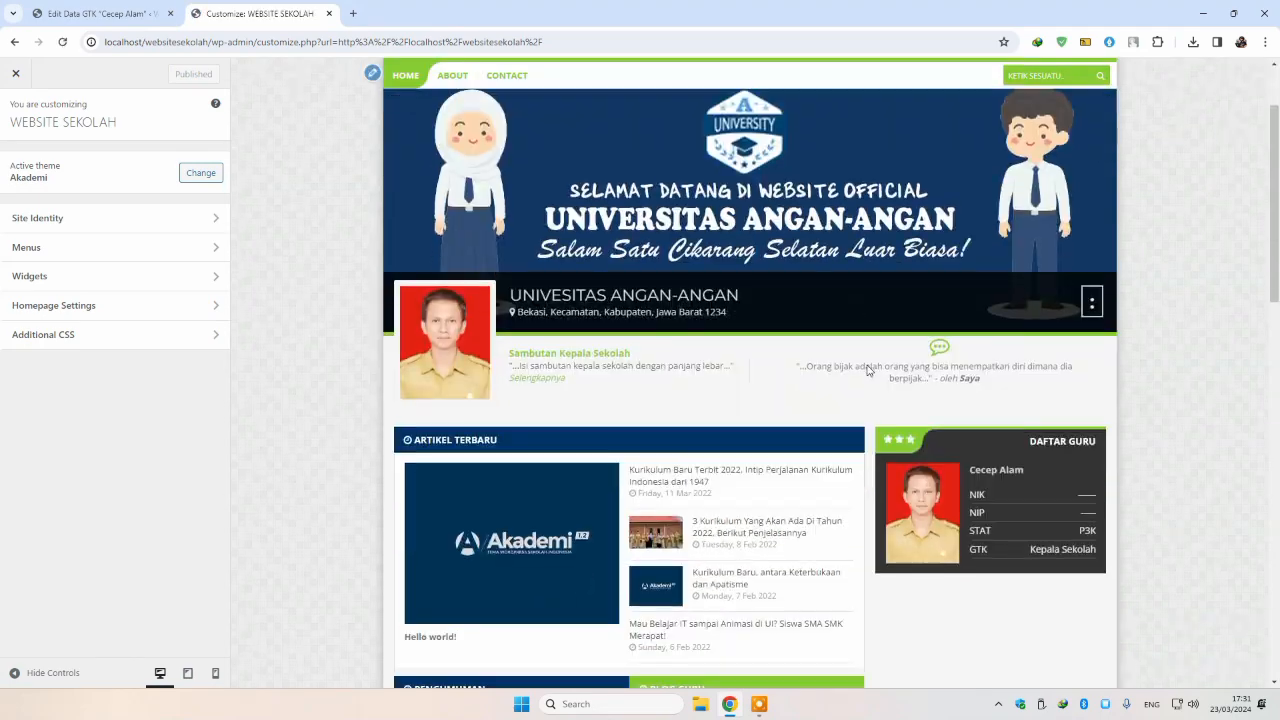
scroll(900, 360, "down", 3)
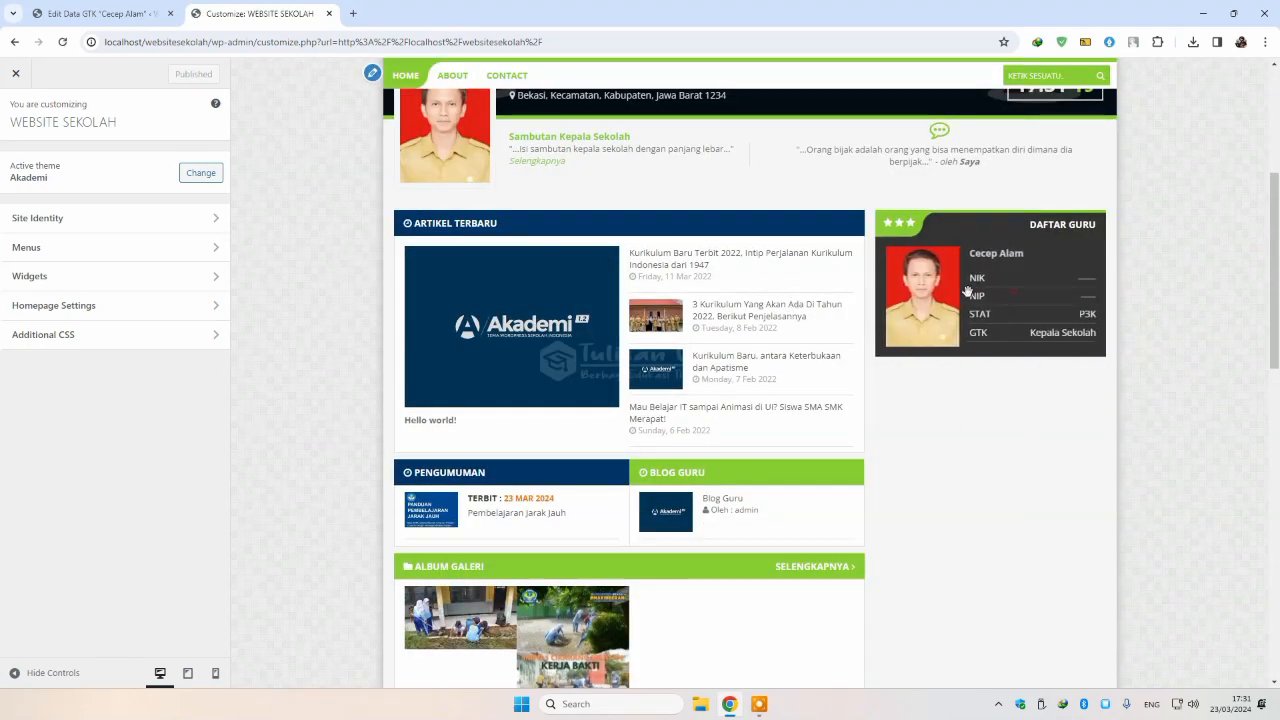
scroll(977, 379, "down", 3)
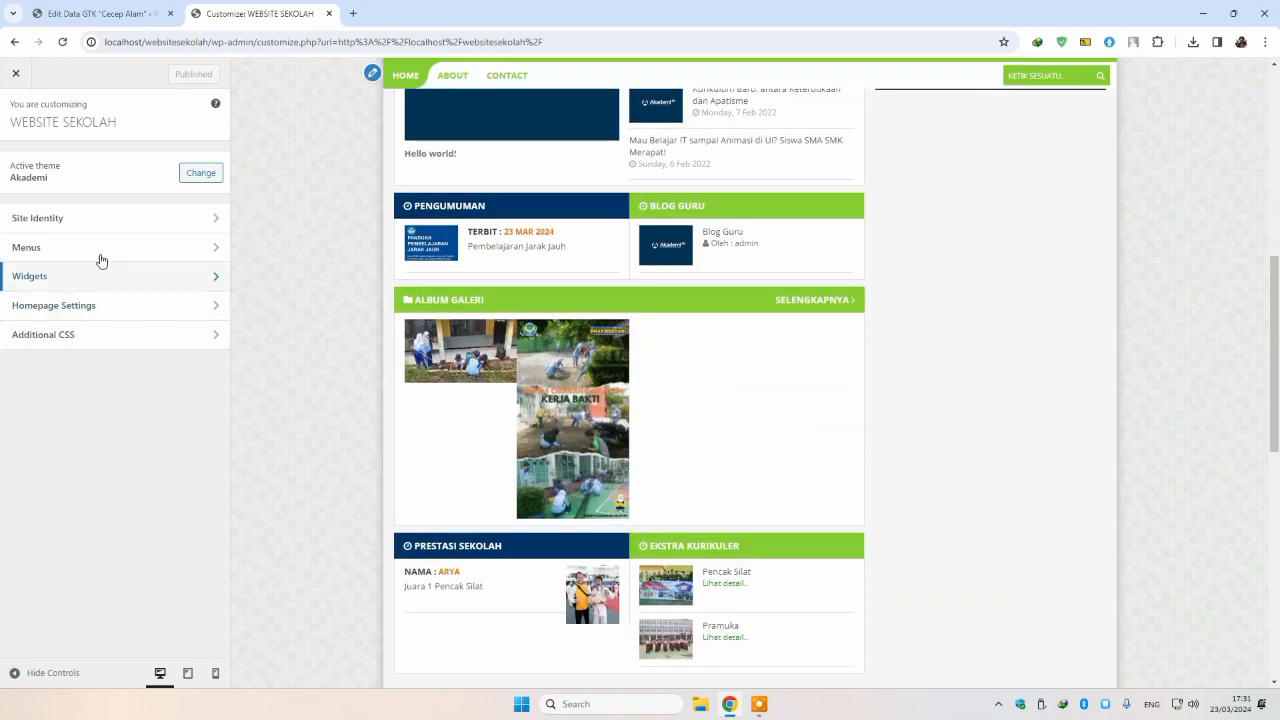
Step: Add a Custom HTML block to the Sidebar widget area, then delete it again
left_click(95, 285)
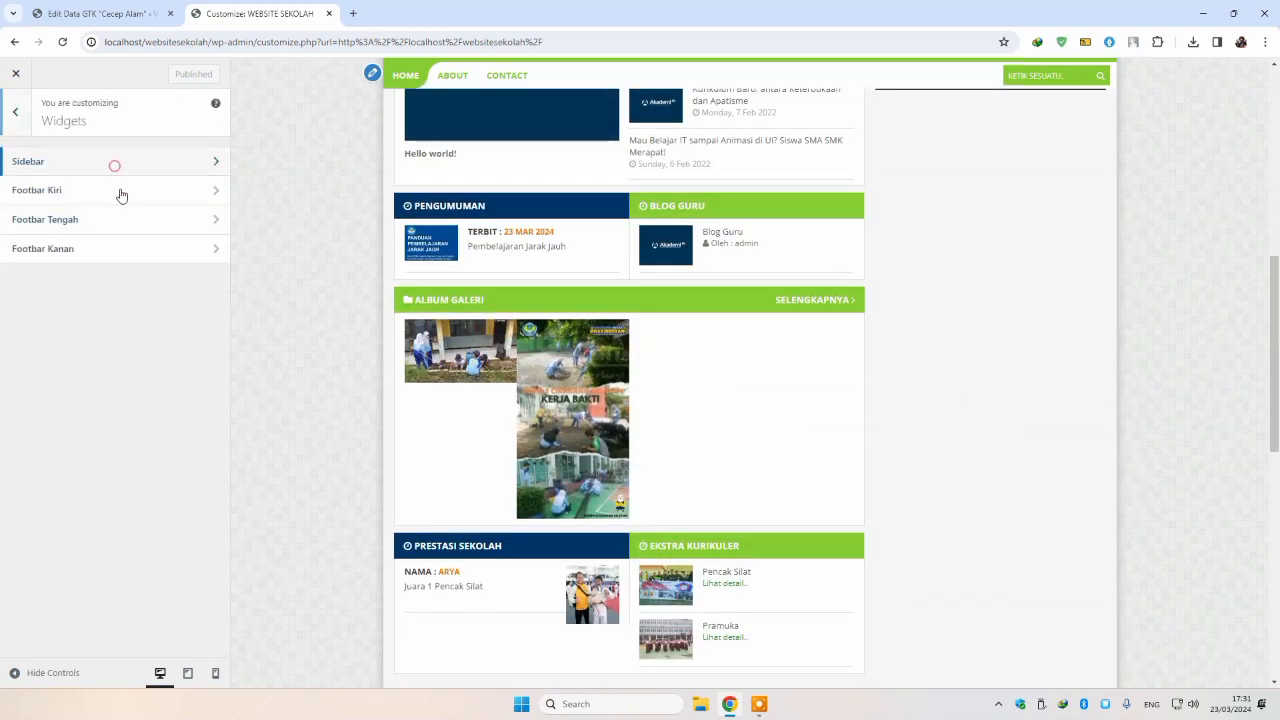
left_click(115, 165)
left_click(142, 298)
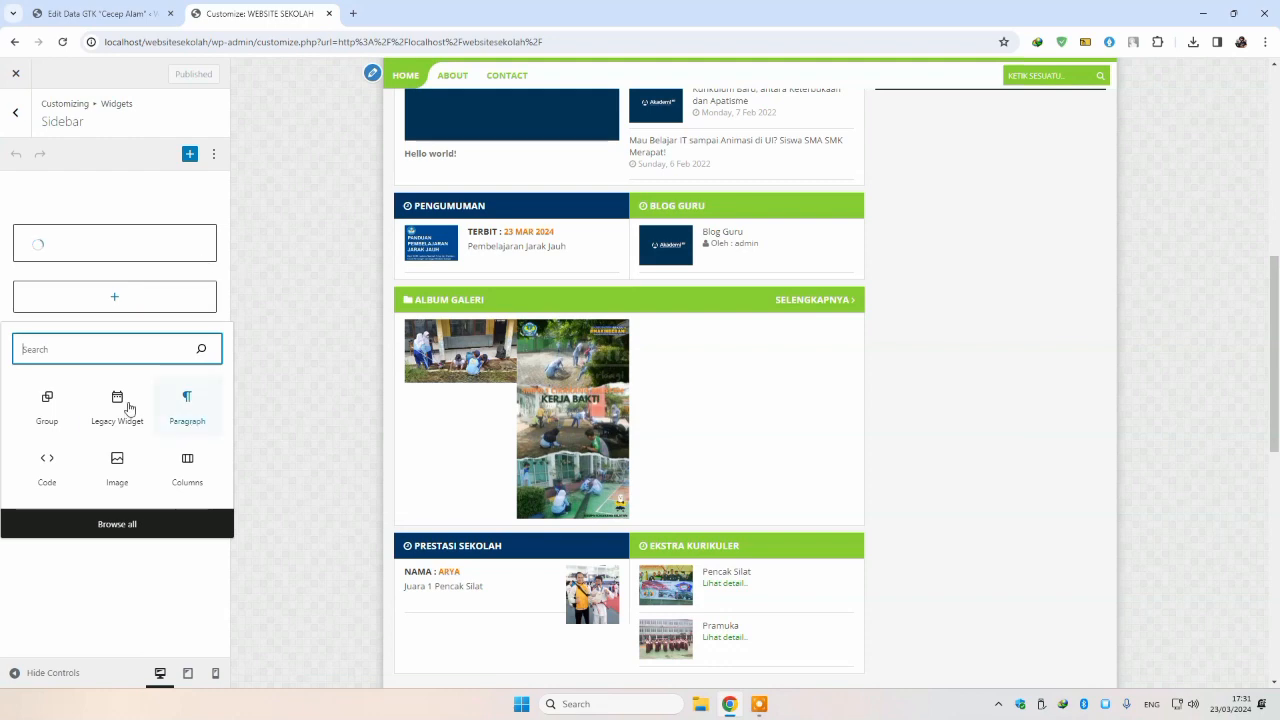
type("html")
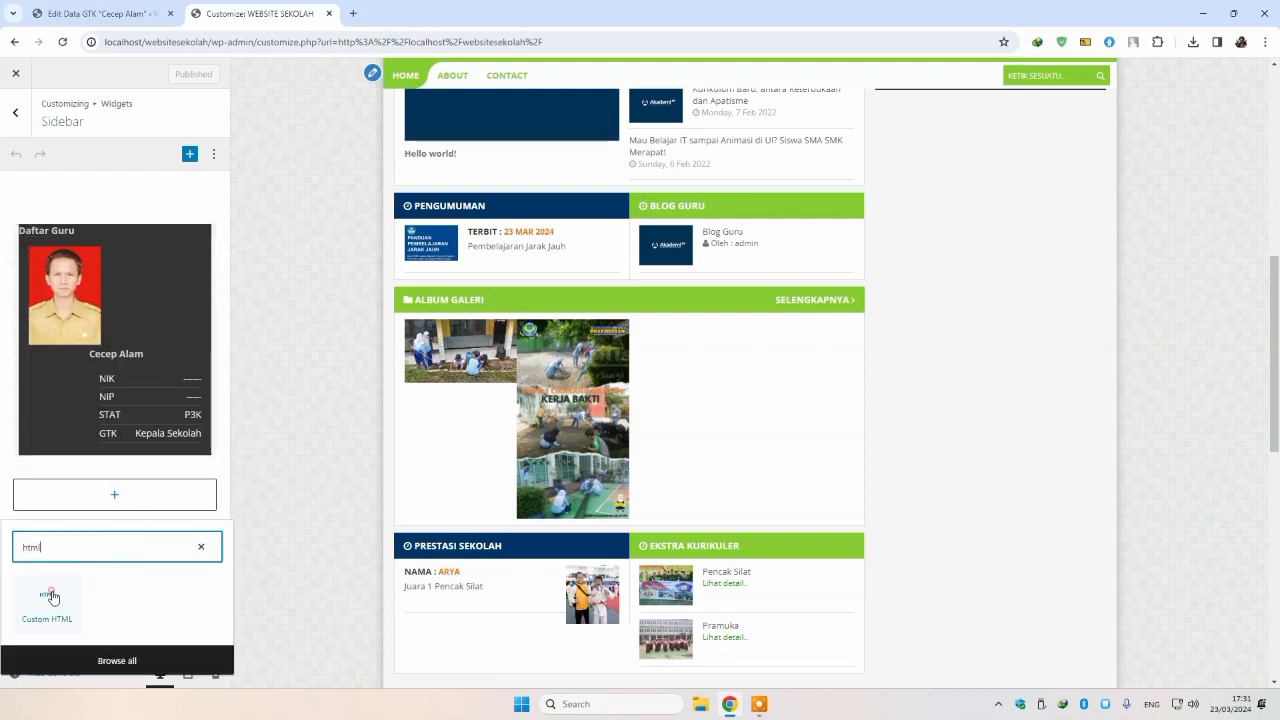
left_click(53, 597)
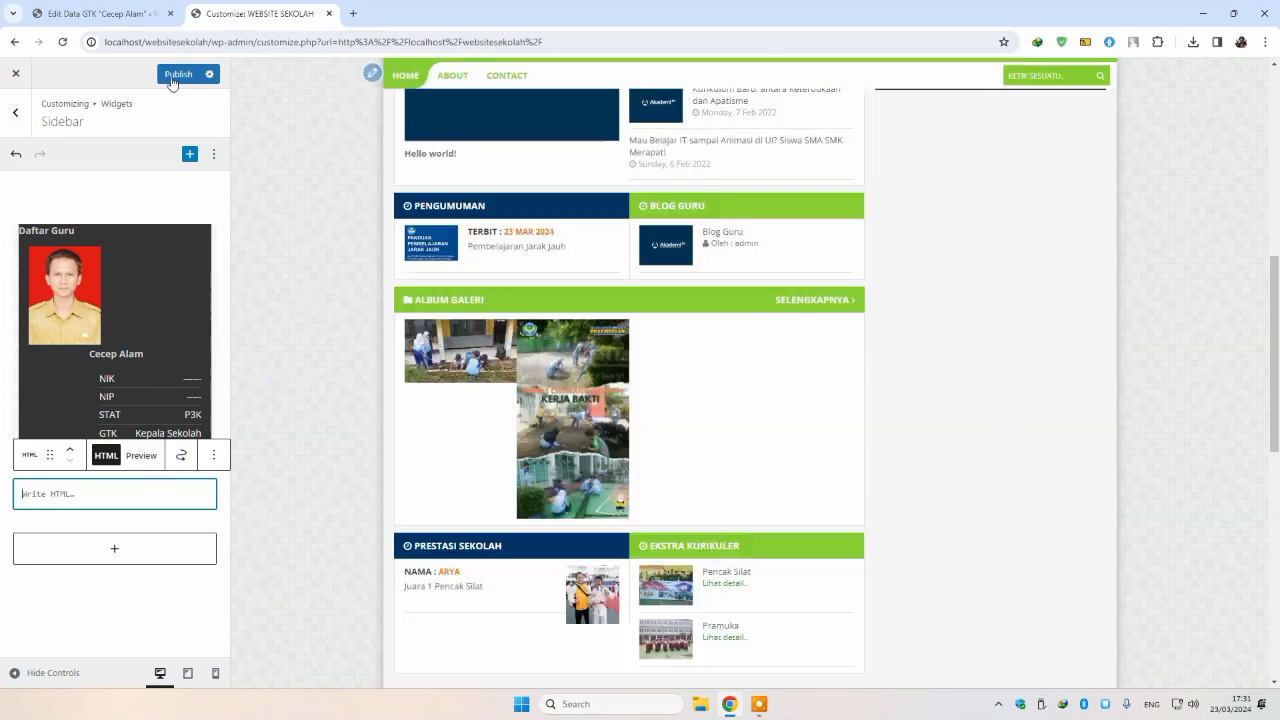
scroll(364, 342, "up", 2)
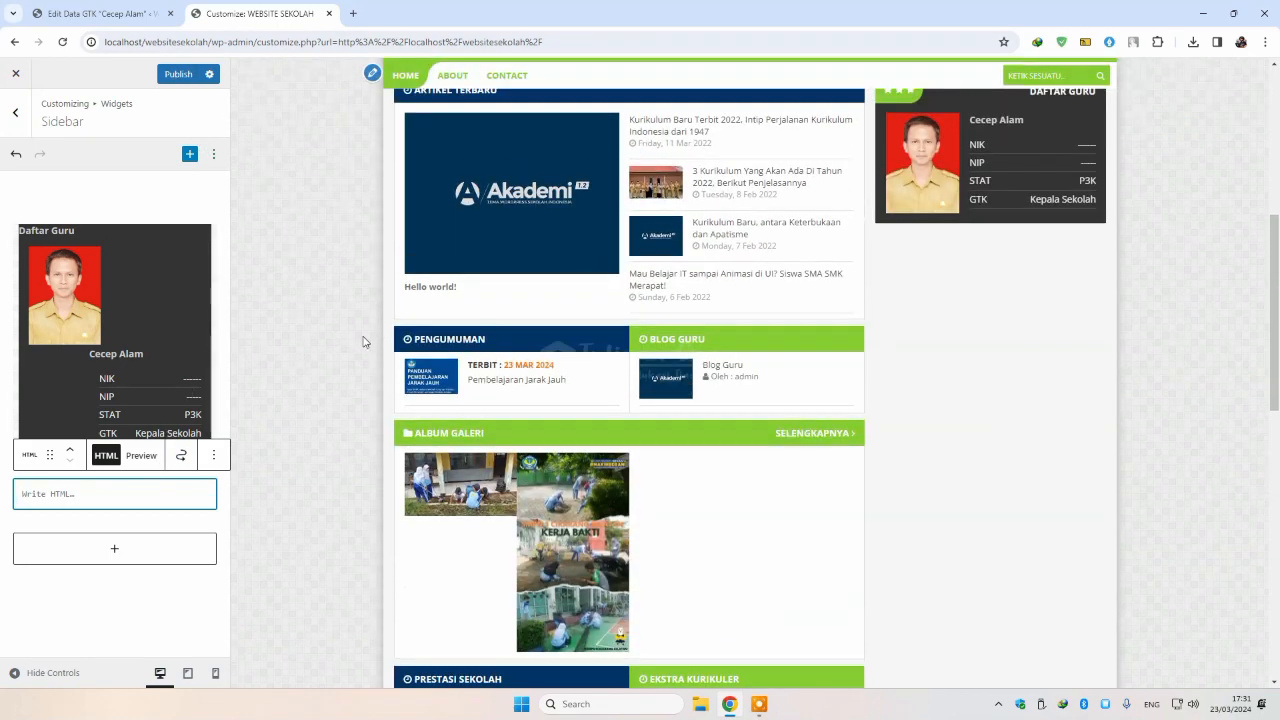
left_click(213, 455)
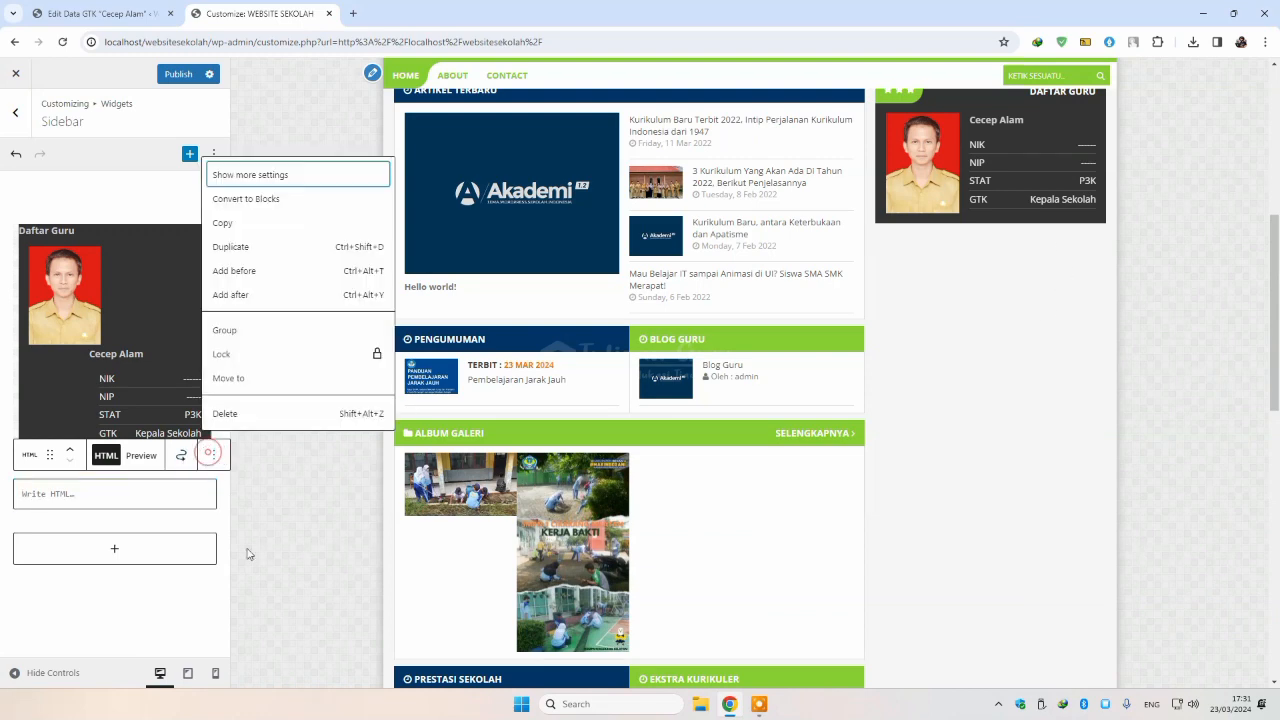
left_click(226, 413)
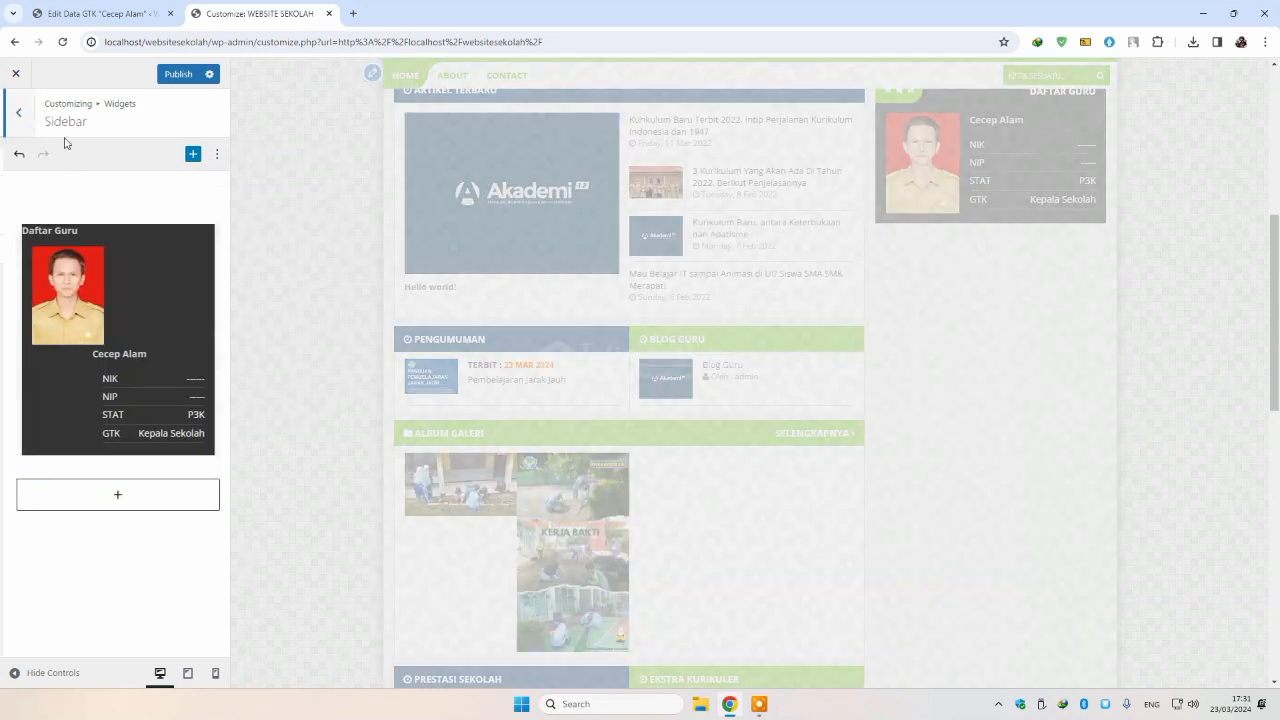
Step: Delete the Archives heading and Archives list from the Footbar Kiri widget area
left_click(15, 113)
left_click(45, 184)
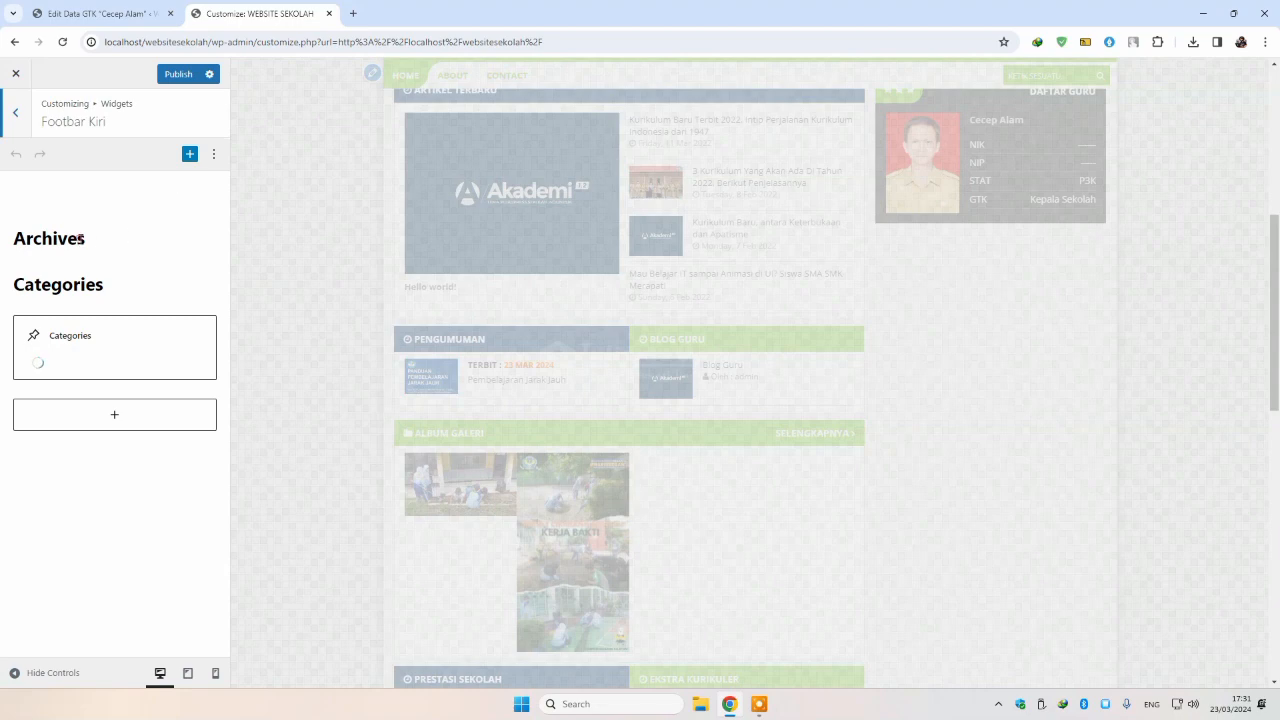
left_click(79, 238)
left_click(334, 200)
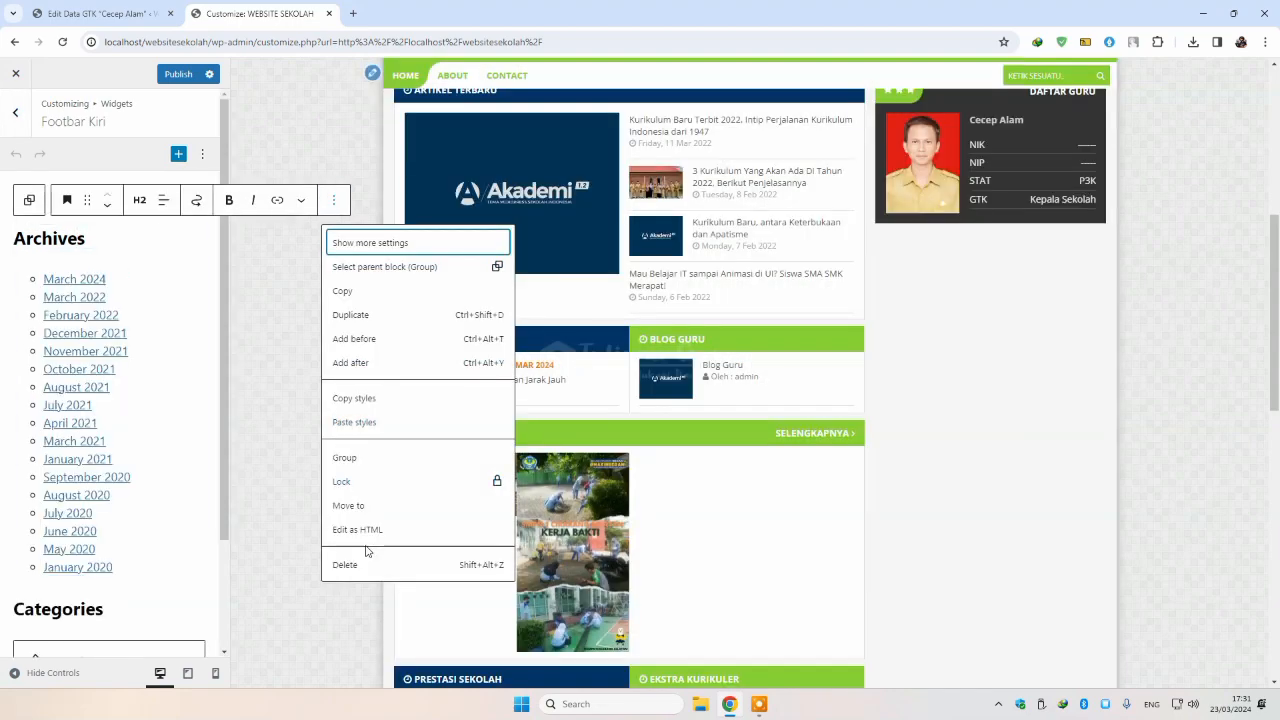
left_click(357, 563)
left_click(133, 202)
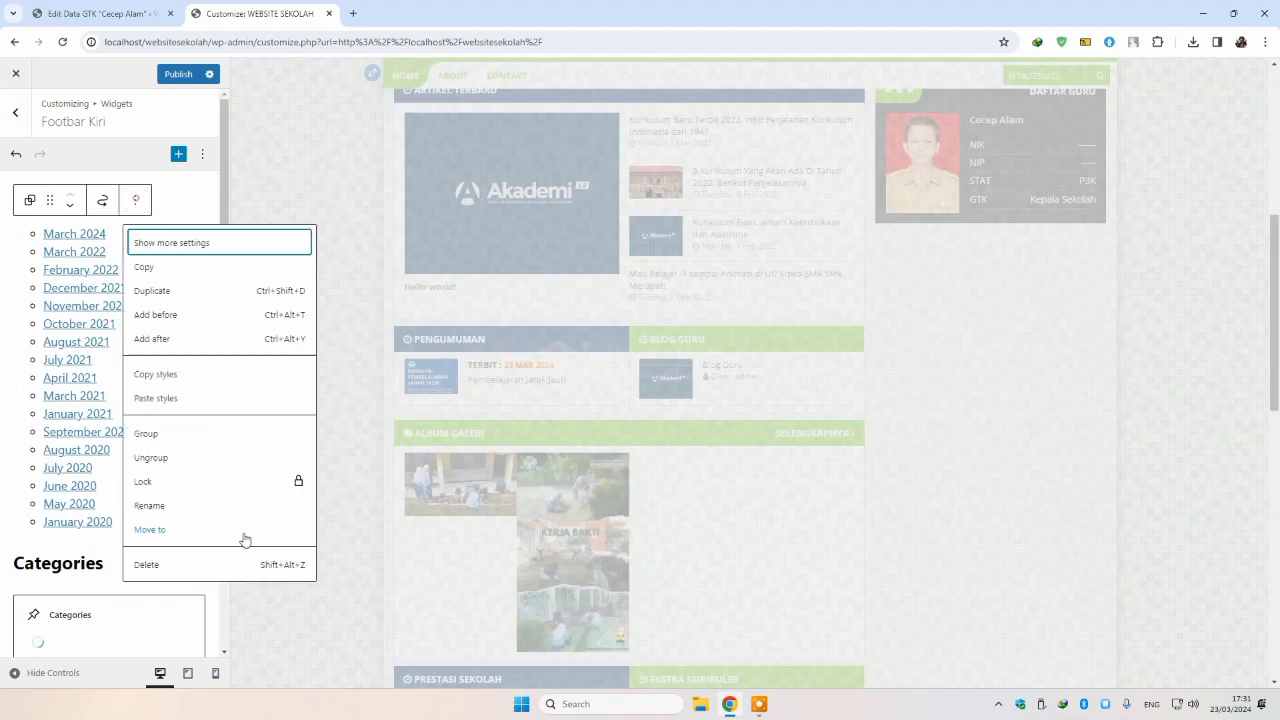
left_click(190, 560)
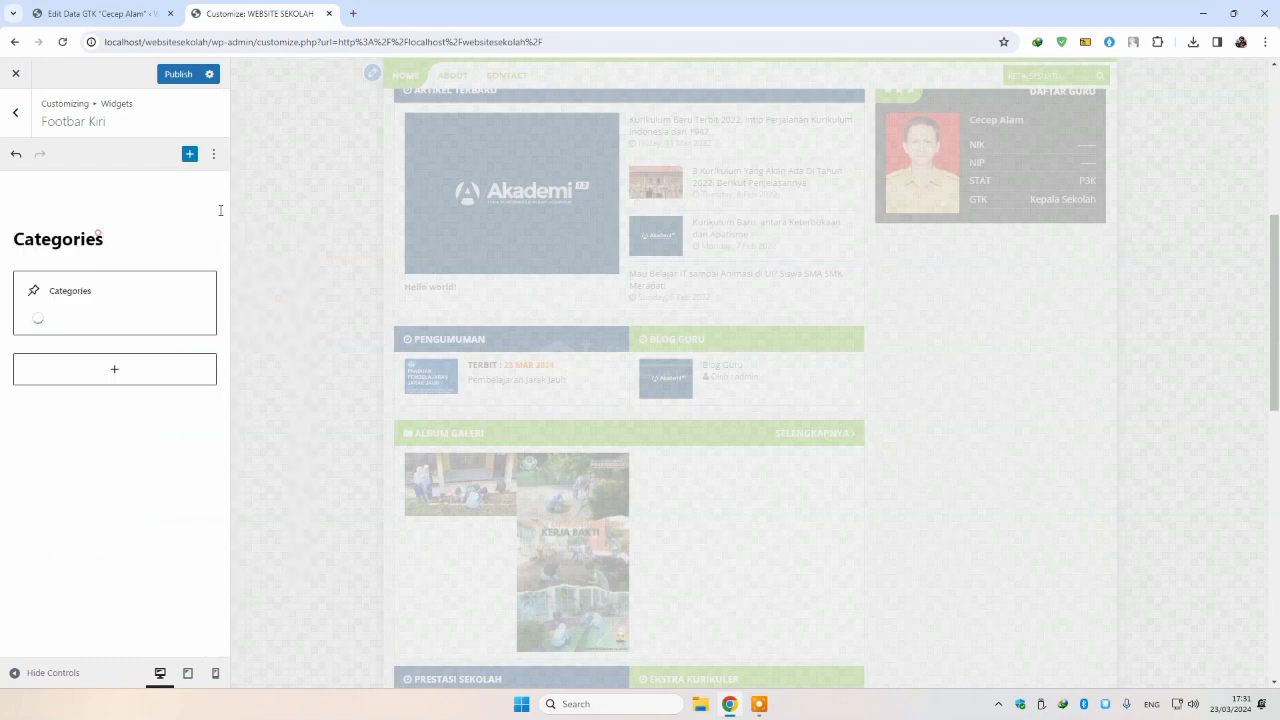
Step: Delete the Categories heading and Categories list, leaving Footbar Kiri empty
left_click(333, 200)
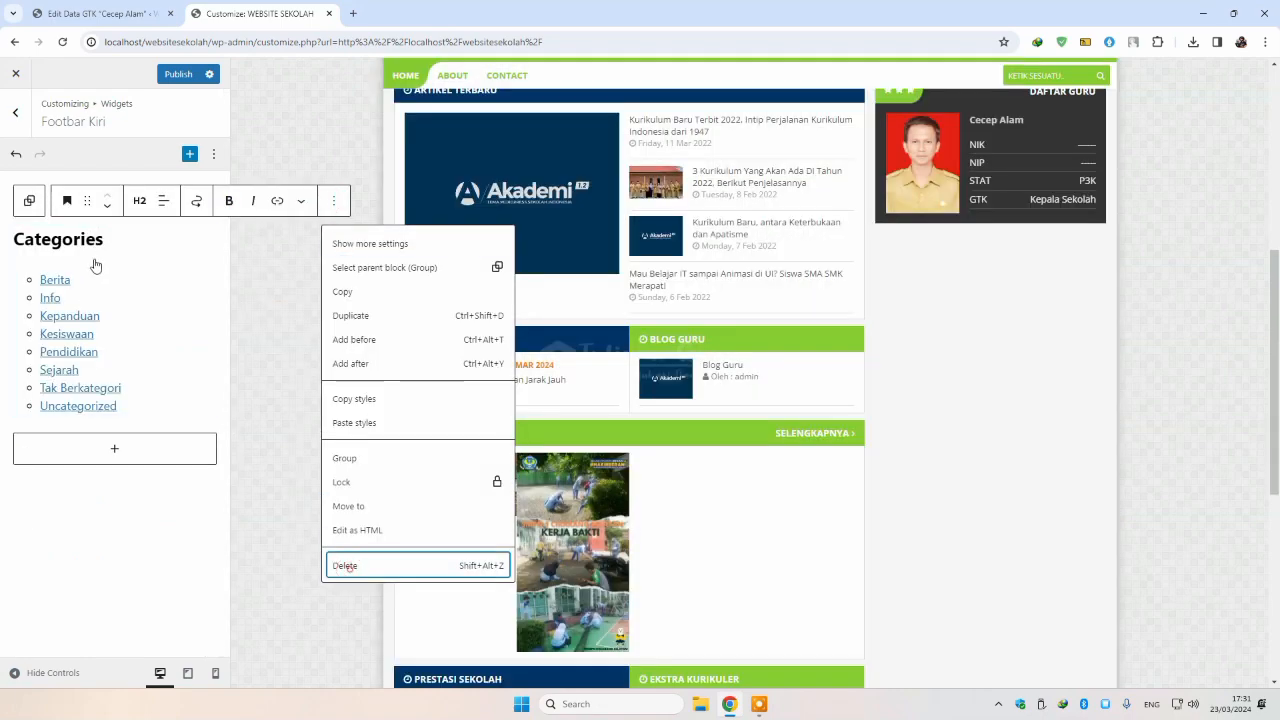
left_click(349, 566)
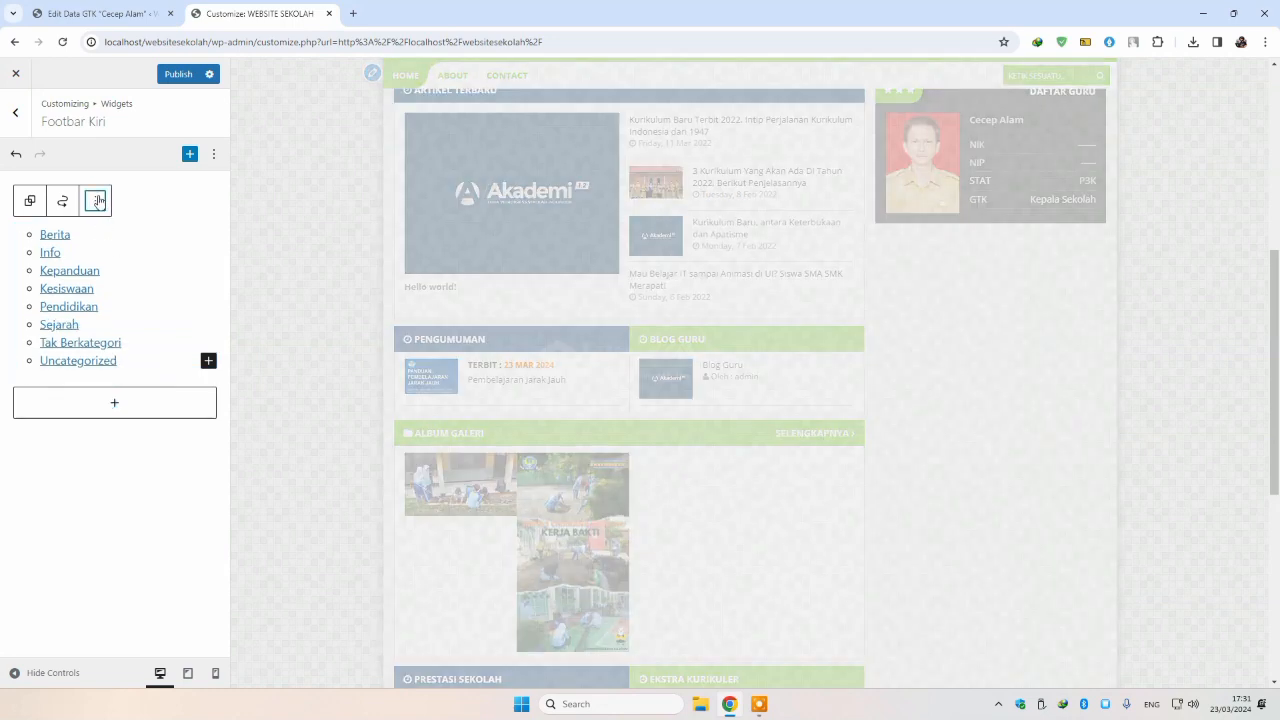
left_click(97, 200)
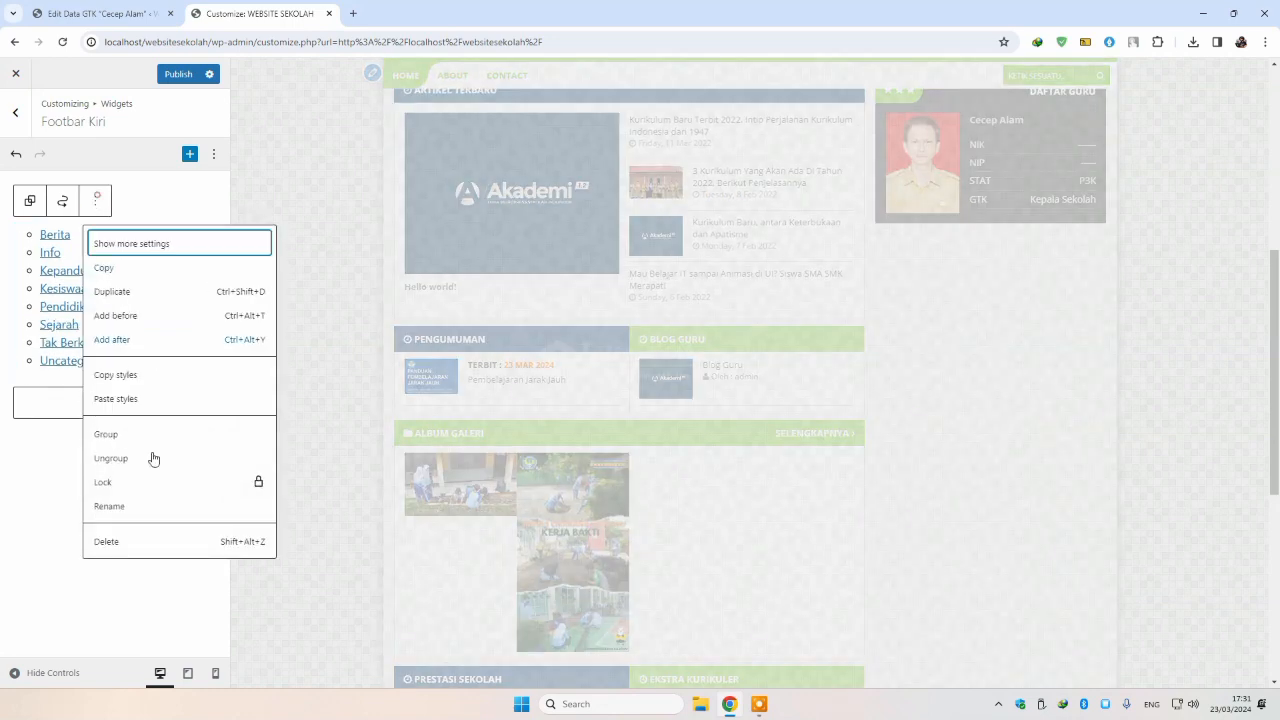
left_click(106, 541)
scroll(505, 480, "down", 5)
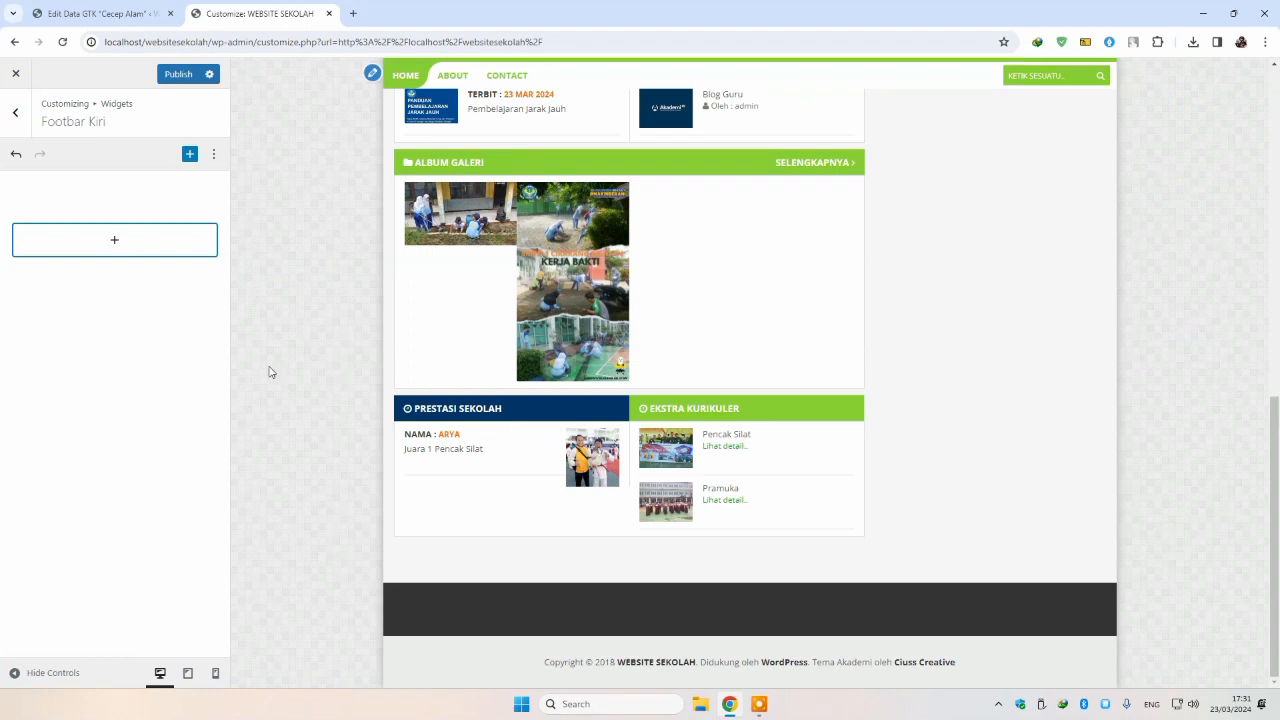
left_click(132, 250)
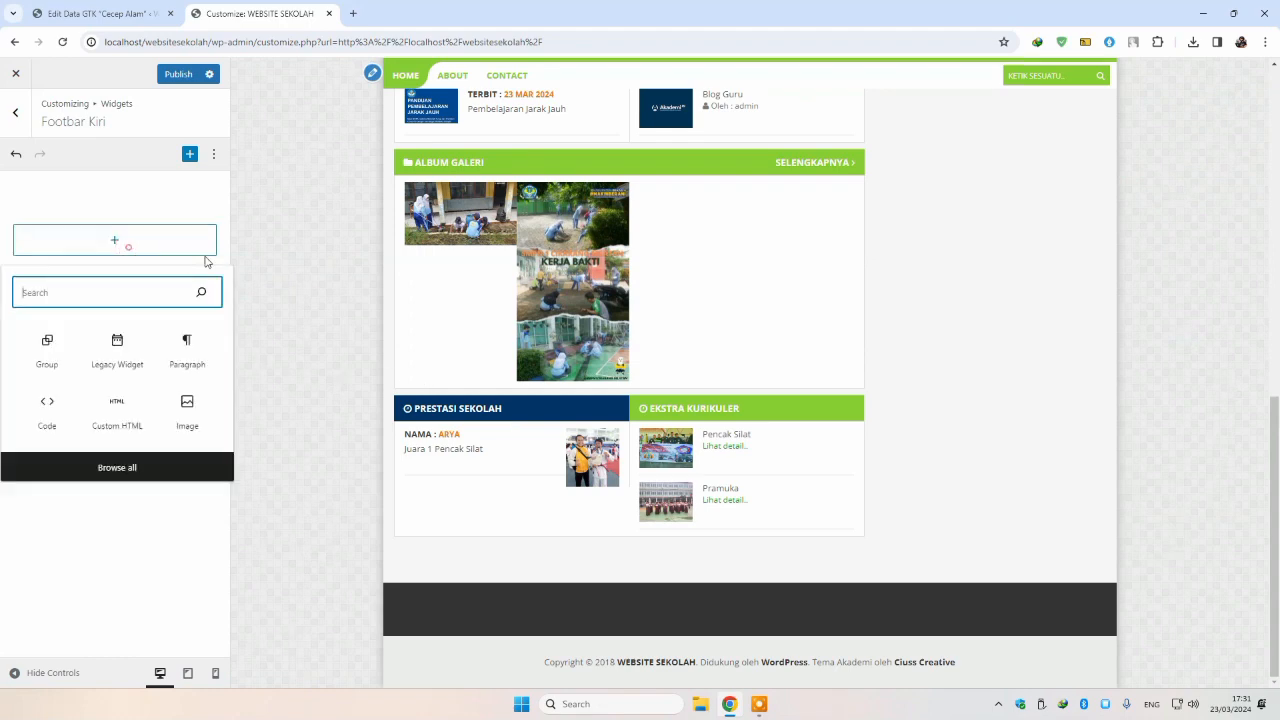
Step: Add an AKA : Agenda legacy widget showing 4 posts to Footbar Kiri and publish
left_click(118, 348)
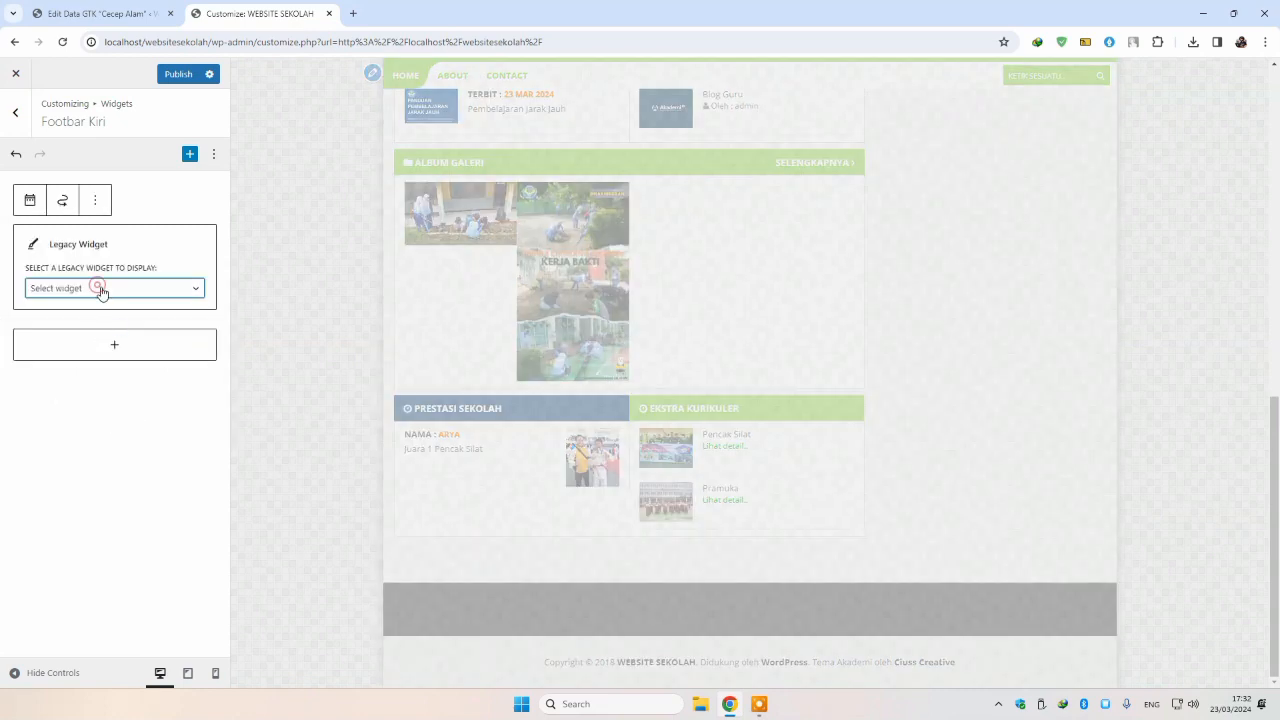
left_click(96, 288)
left_click(108, 377)
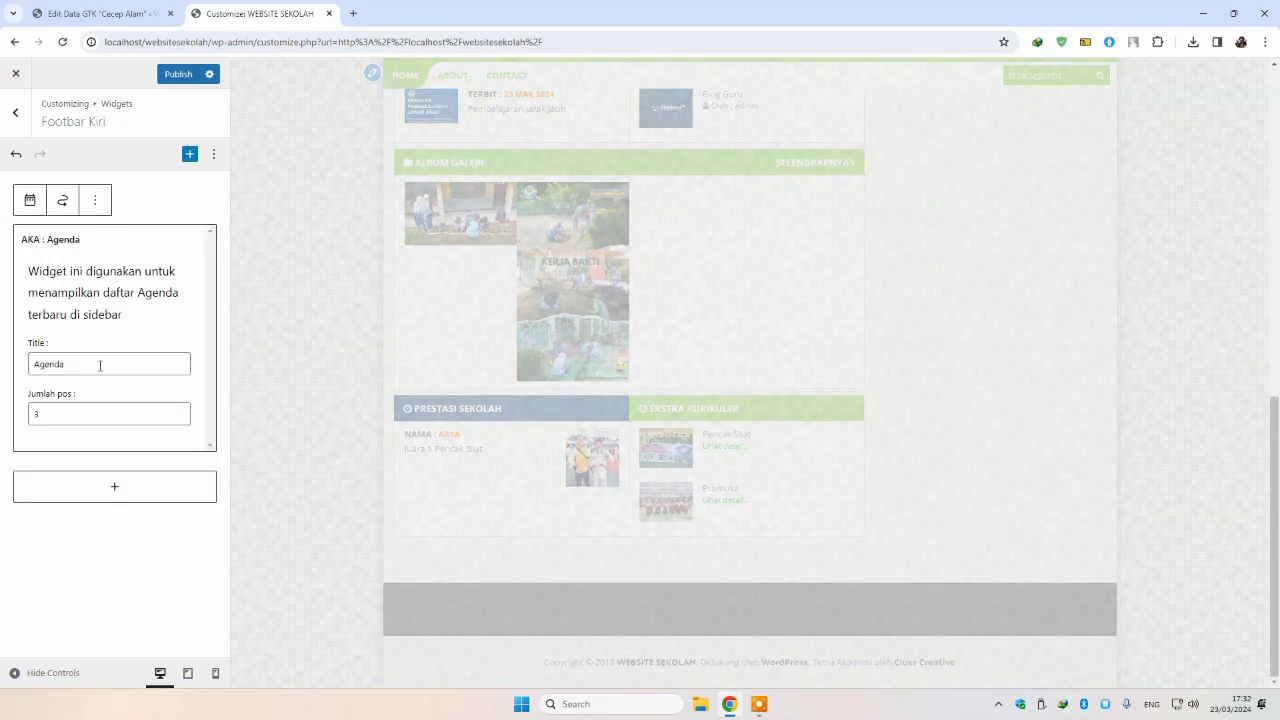
left_click(180, 412)
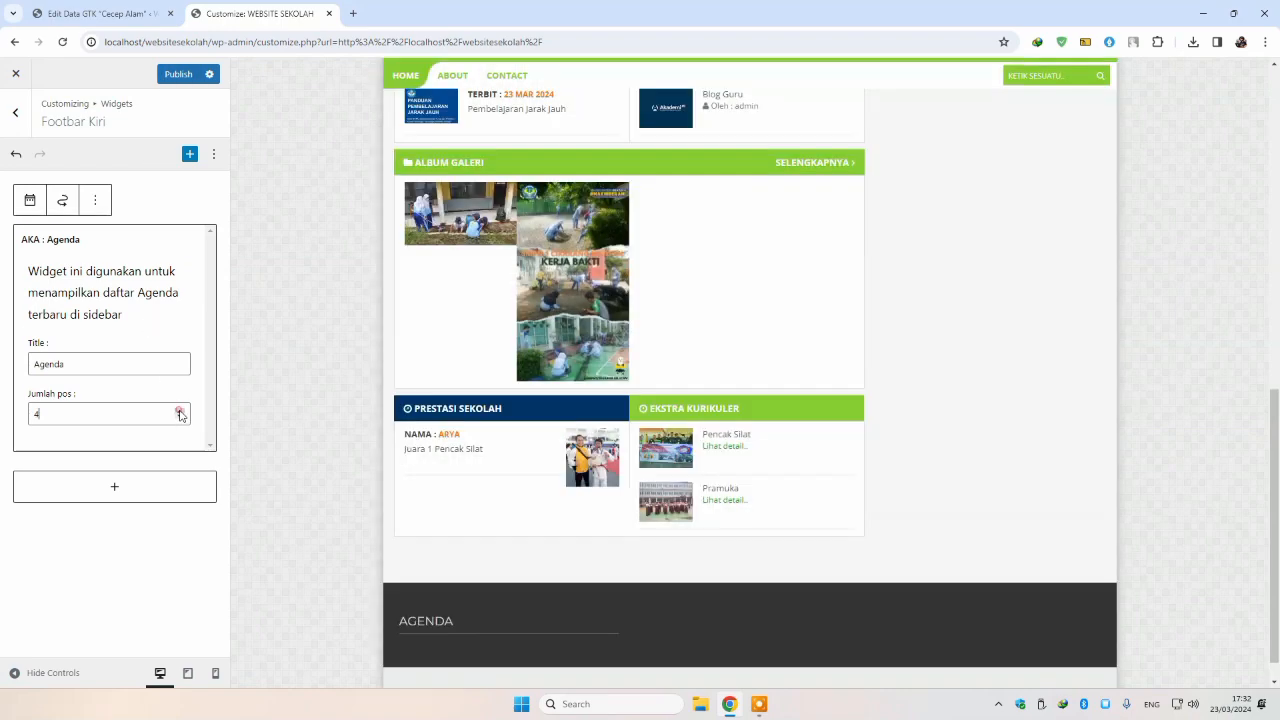
left_click(171, 75)
left_click(128, 20)
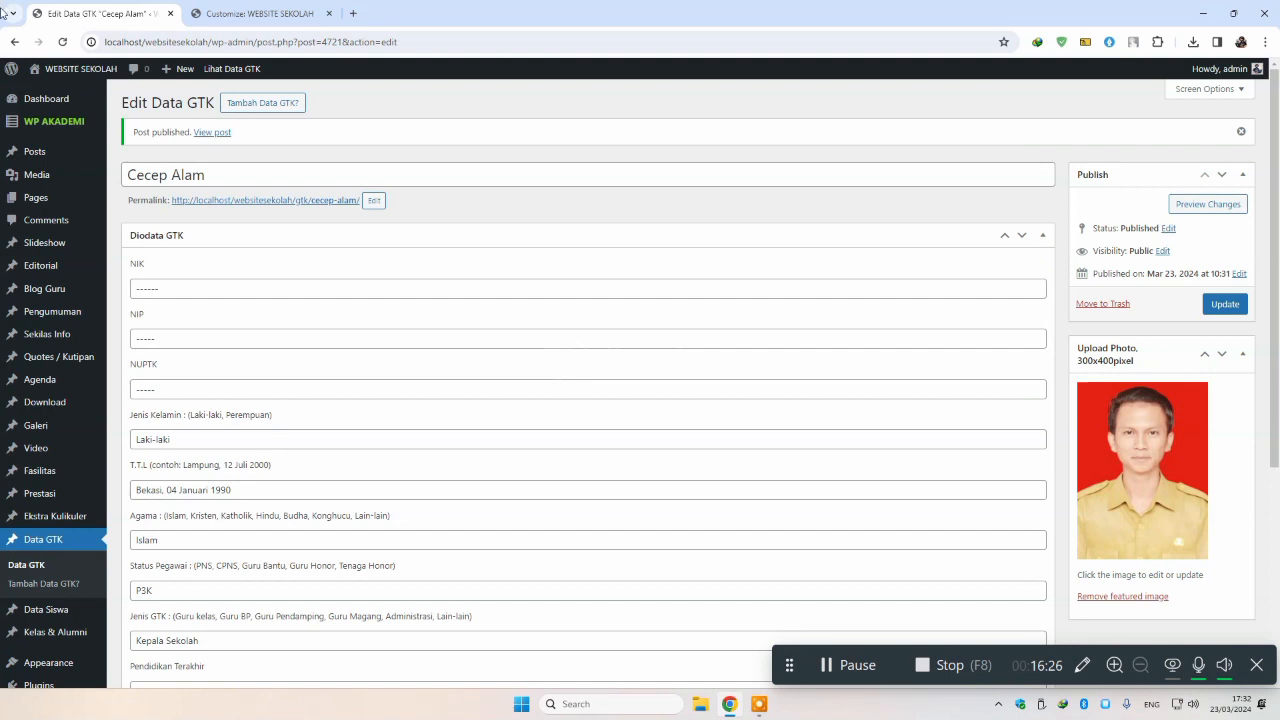
Step: Publish agenda 'Bukber' dated 27-03-2024 at 06:0, located at Sekolah
left_click(36, 384)
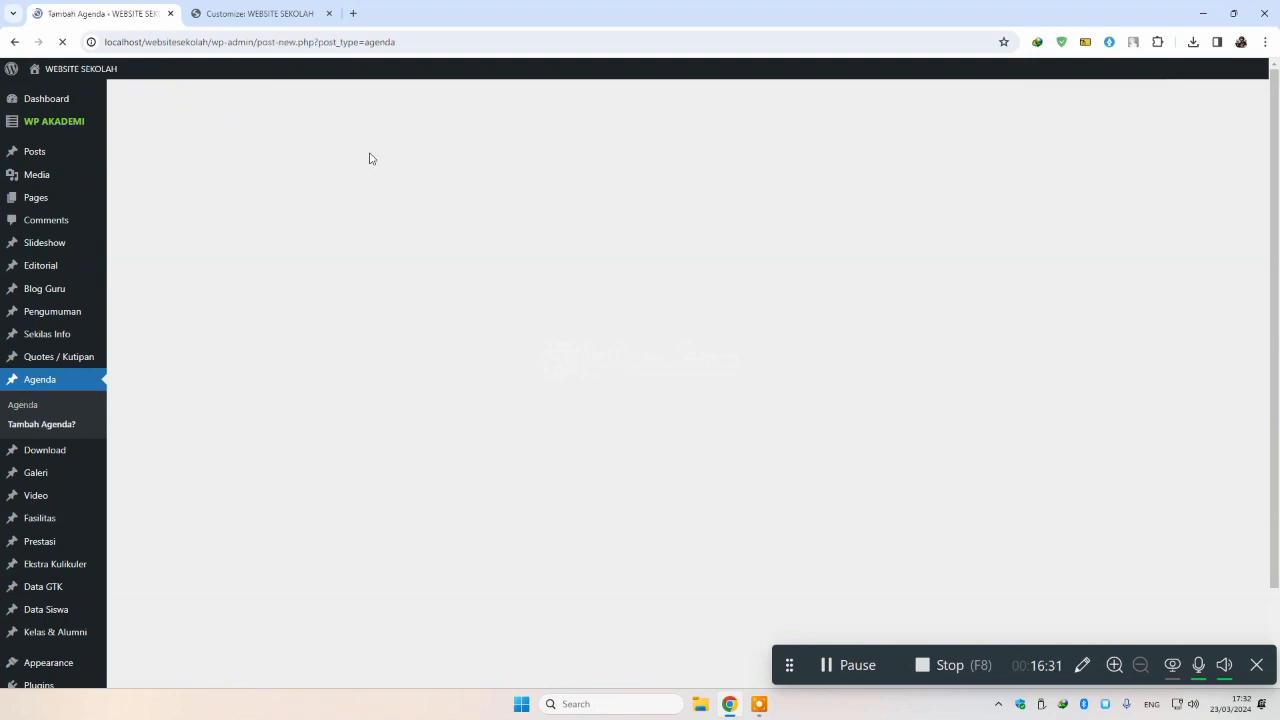
type("Bukber")
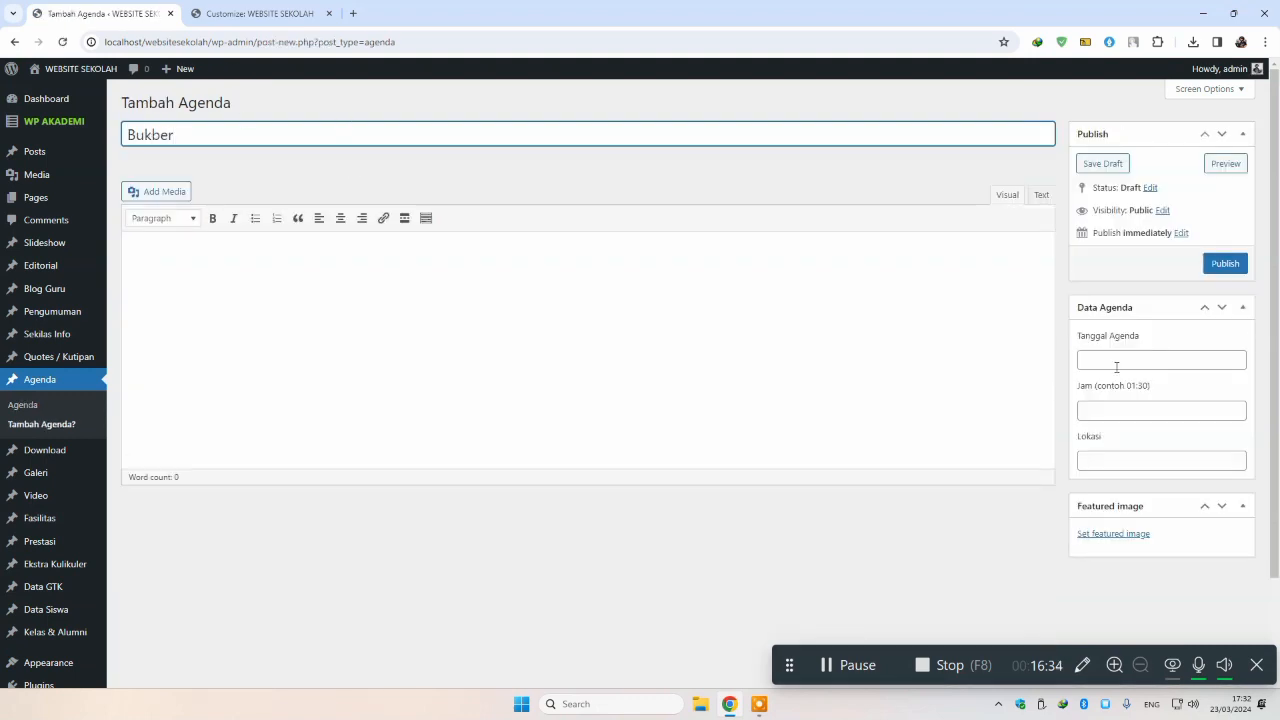
left_click(1116, 362)
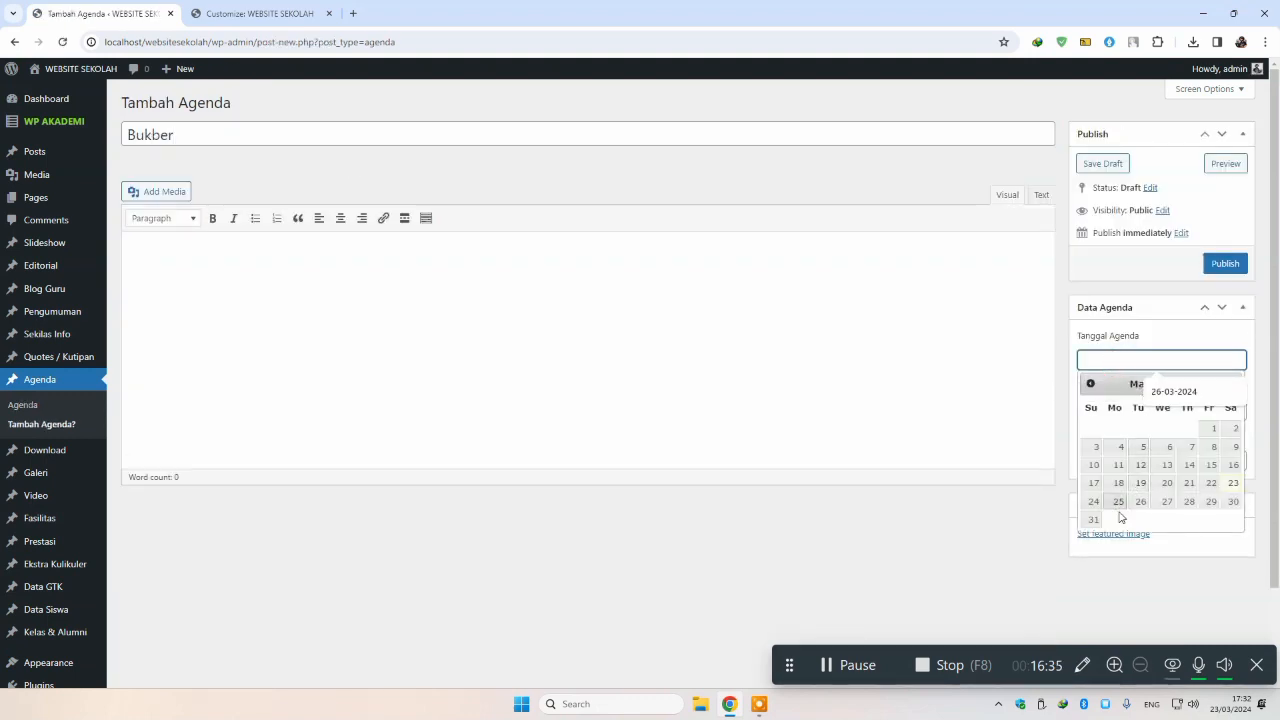
left_click(1162, 501)
left_click(1111, 414)
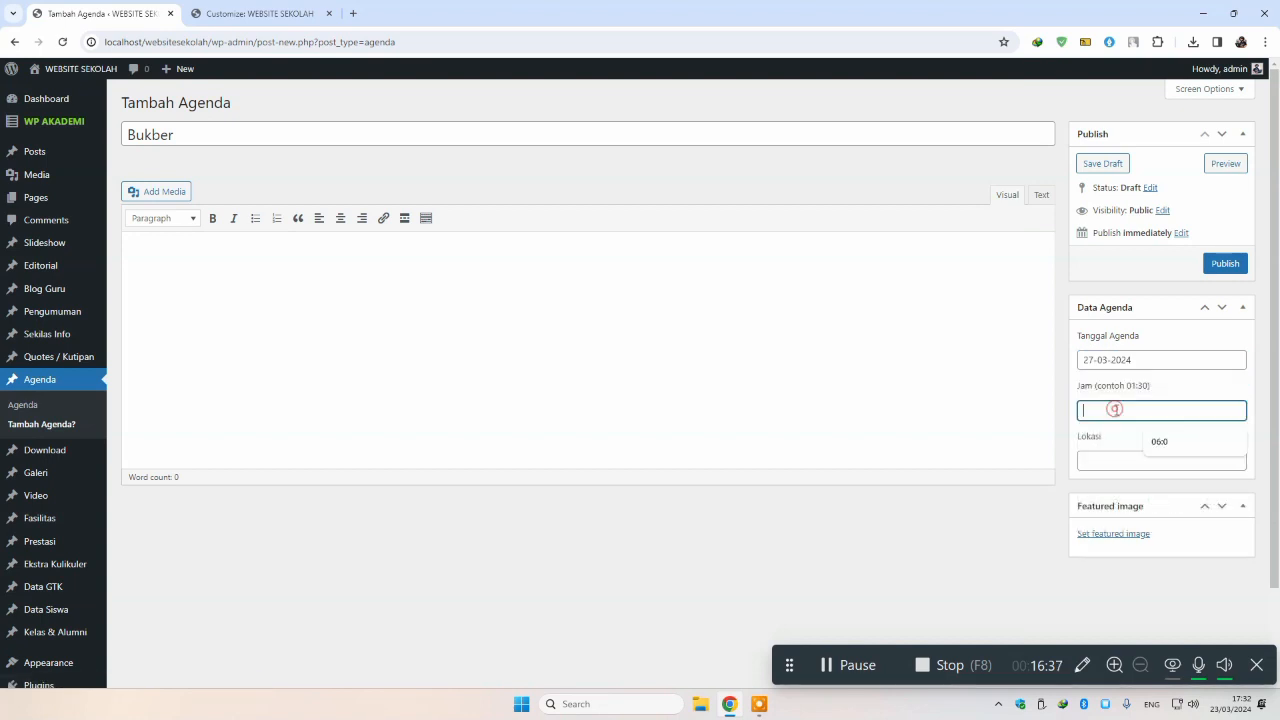
left_click(1180, 448)
left_click(1123, 460)
left_click(1166, 491)
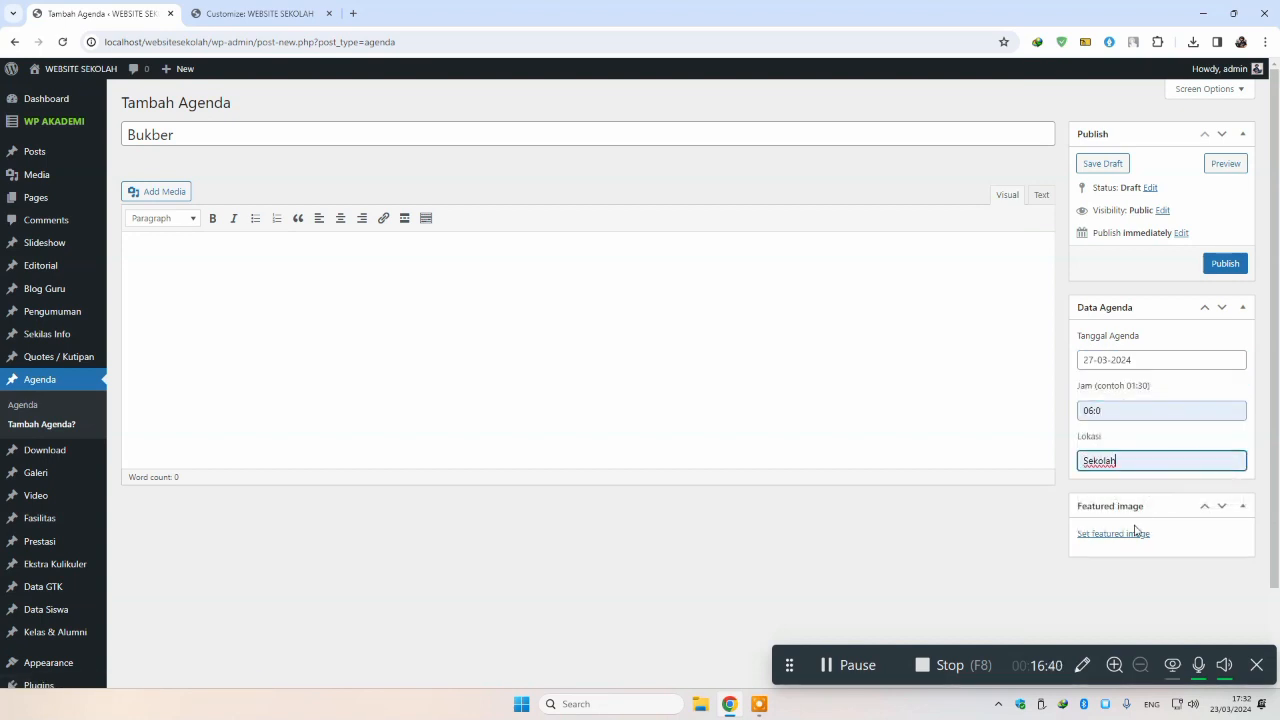
left_click(1223, 260)
left_click(255, 13)
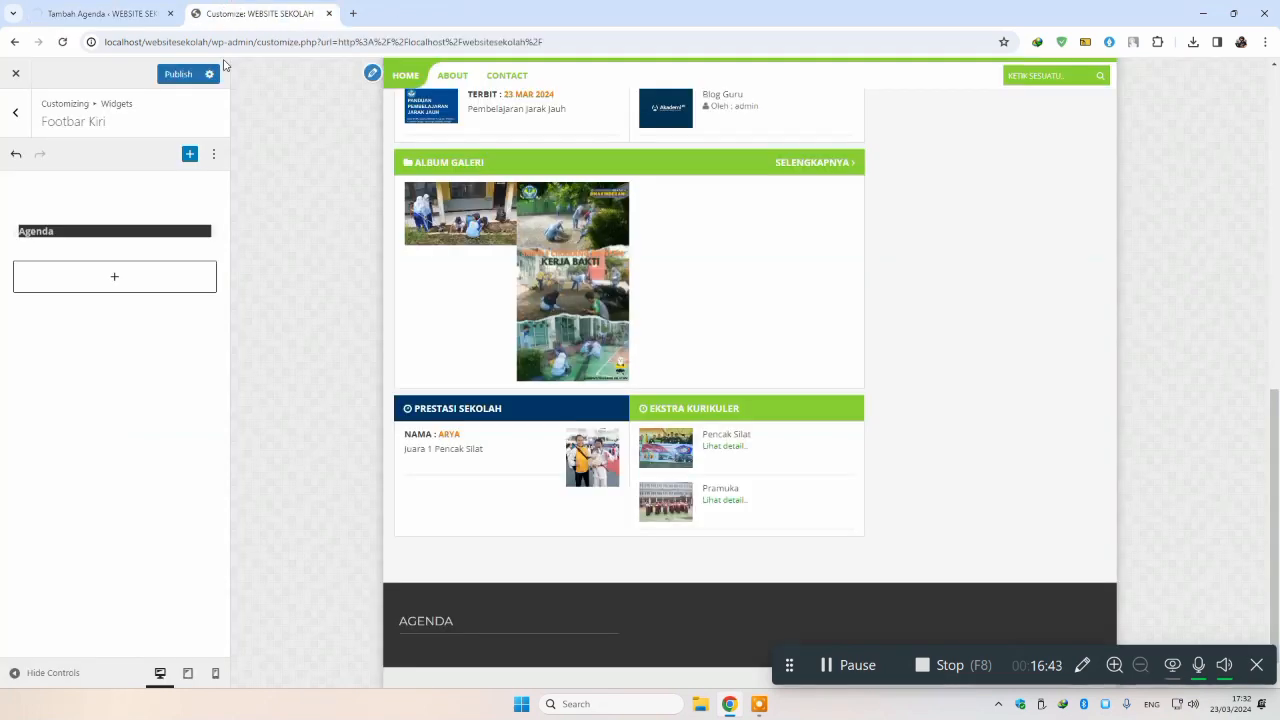
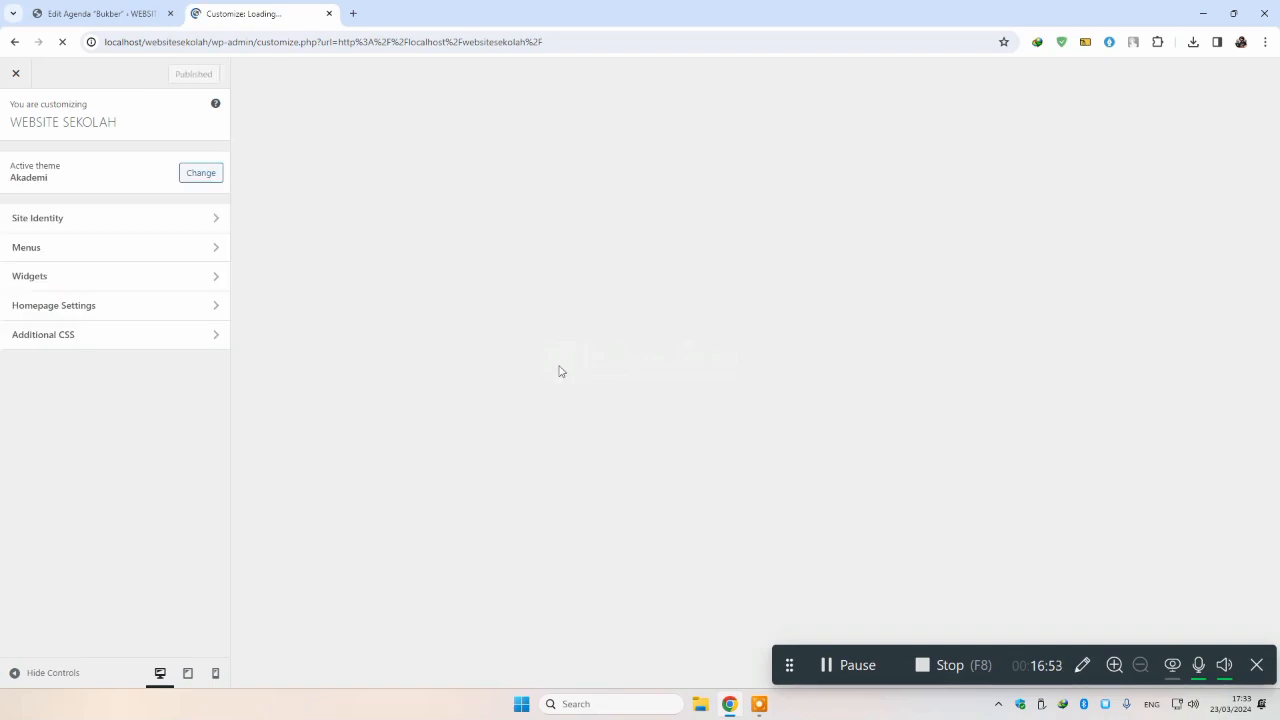
Step: Add a Custom HTML block to Footbar Tengah with the lines Pranala Luar, Isi Satu and Isi Dua
scroll(620, 420, "down", 10)
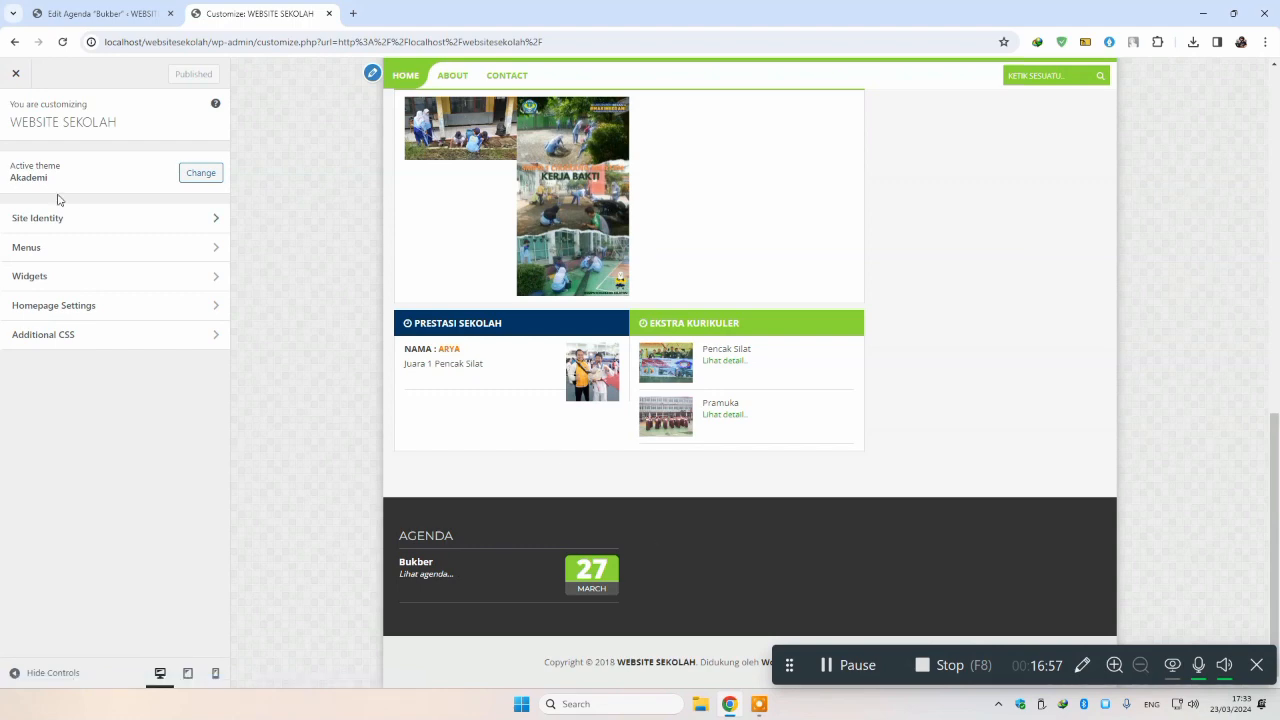
left_click(50, 275)
left_click(92, 213)
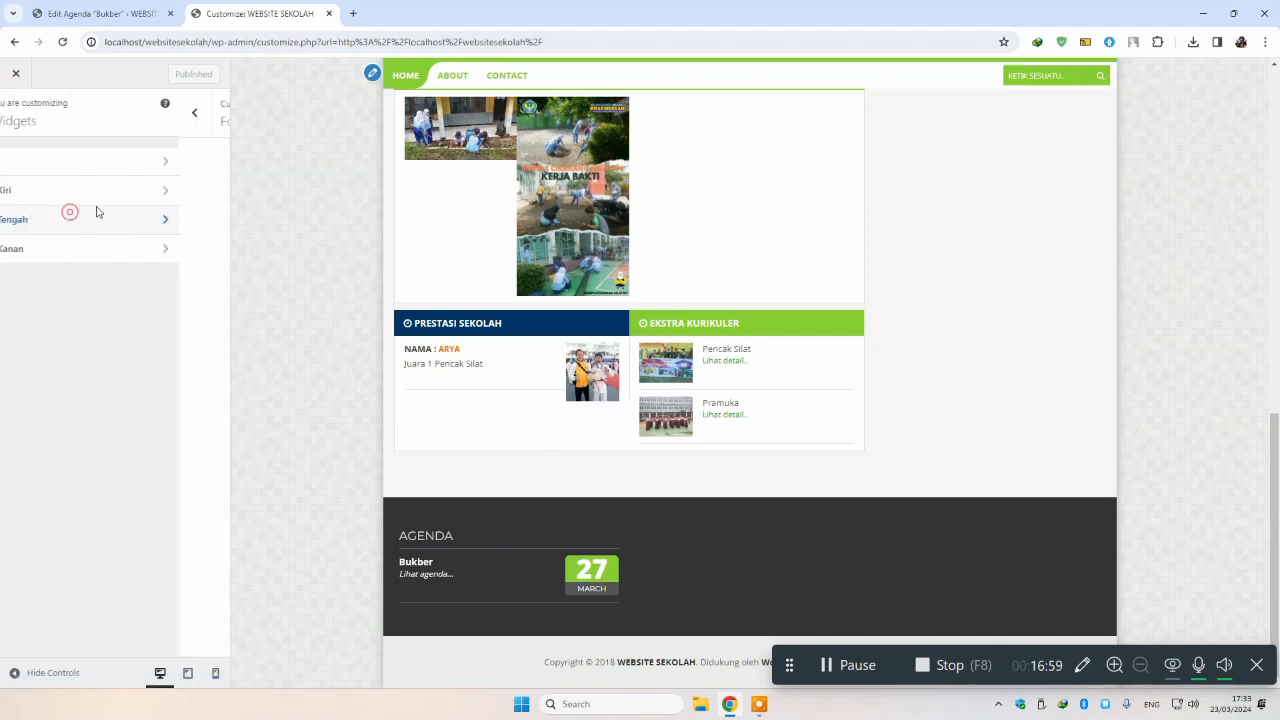
left_click(120, 240)
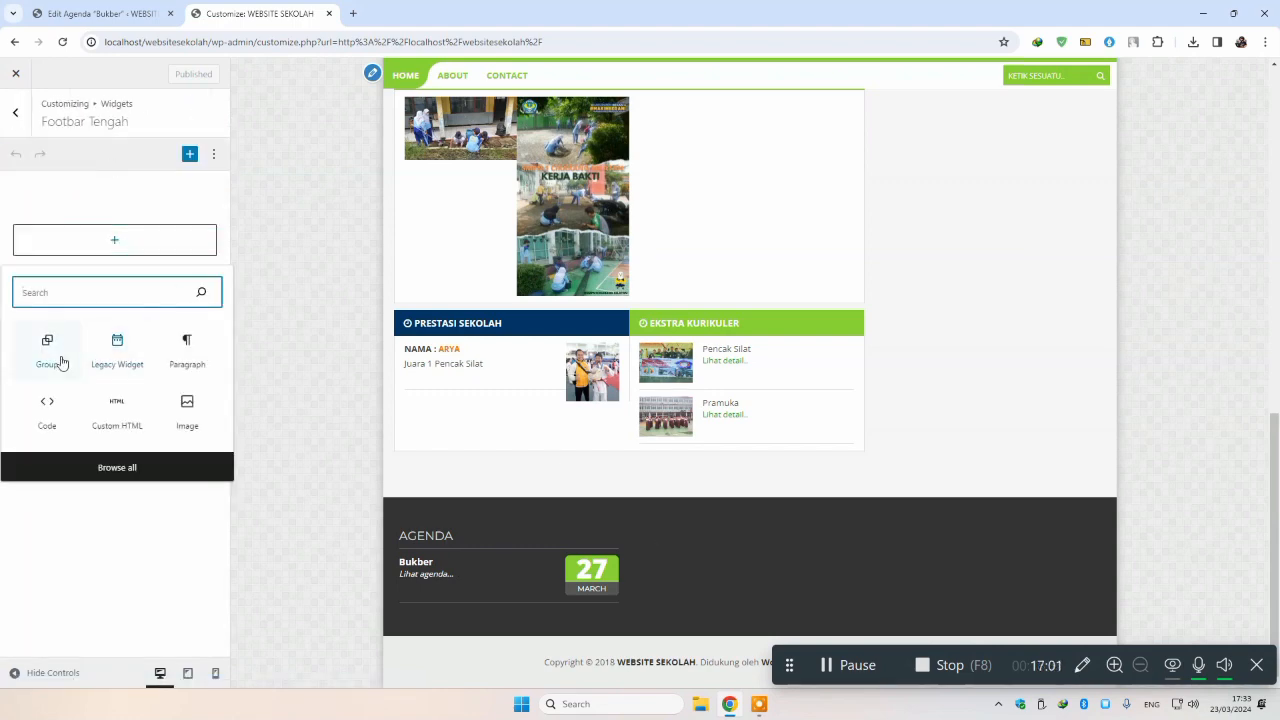
left_click(114, 404)
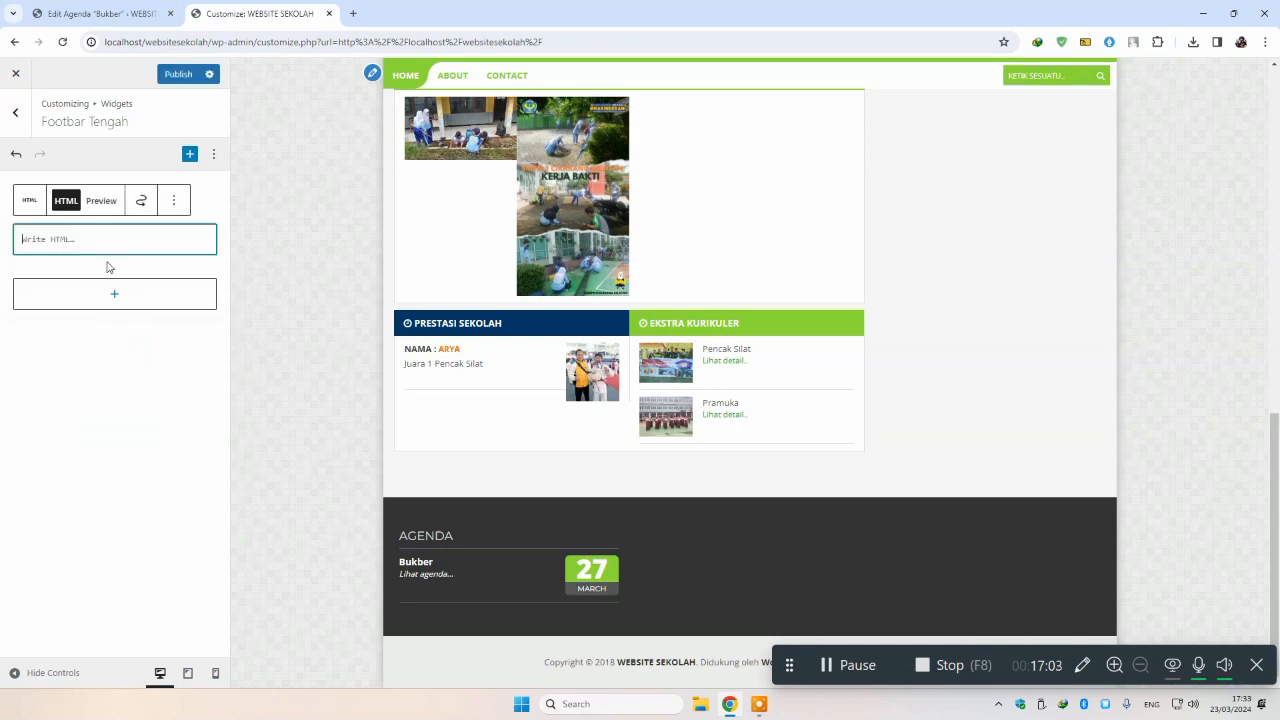
type("Prana")
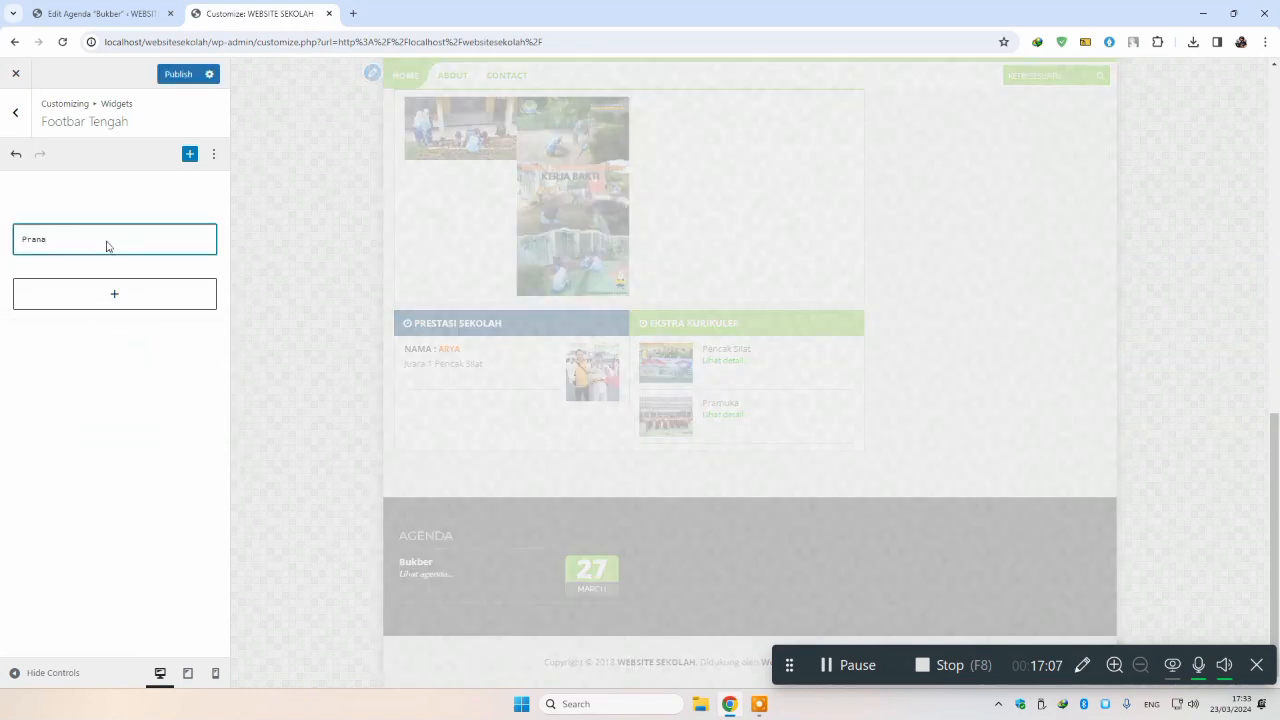
type("la Luar")
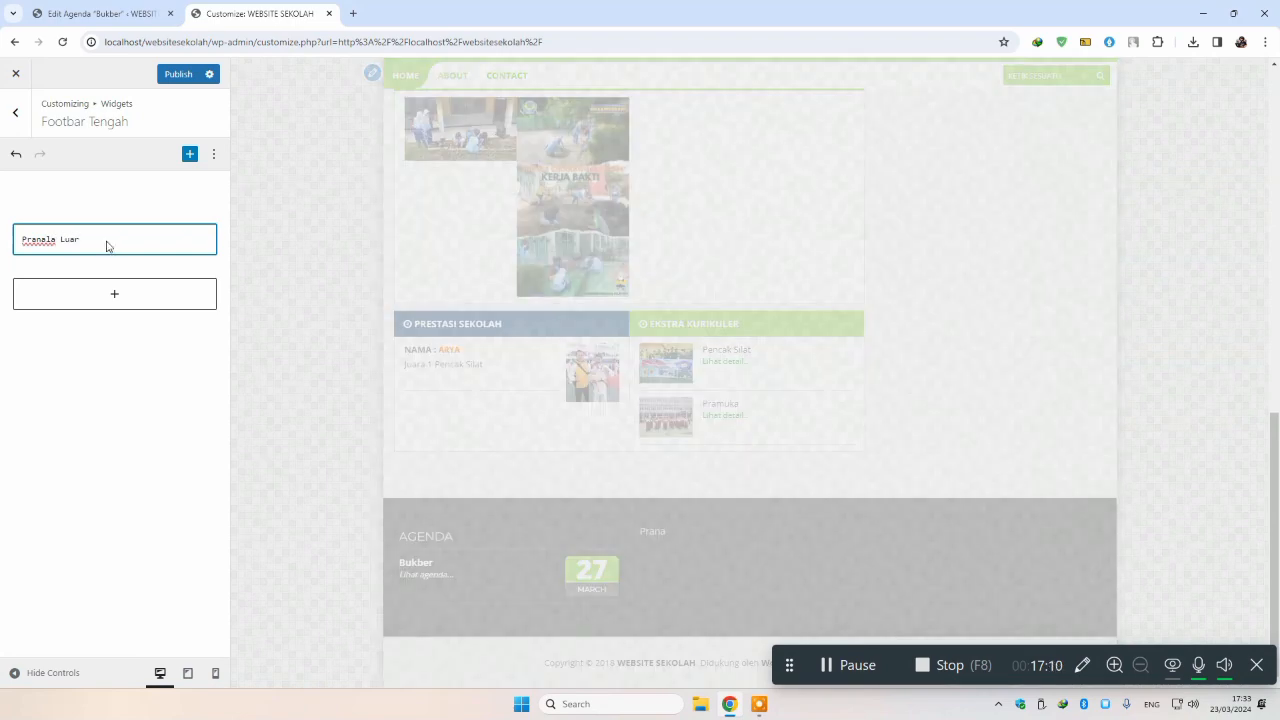
key("Return")
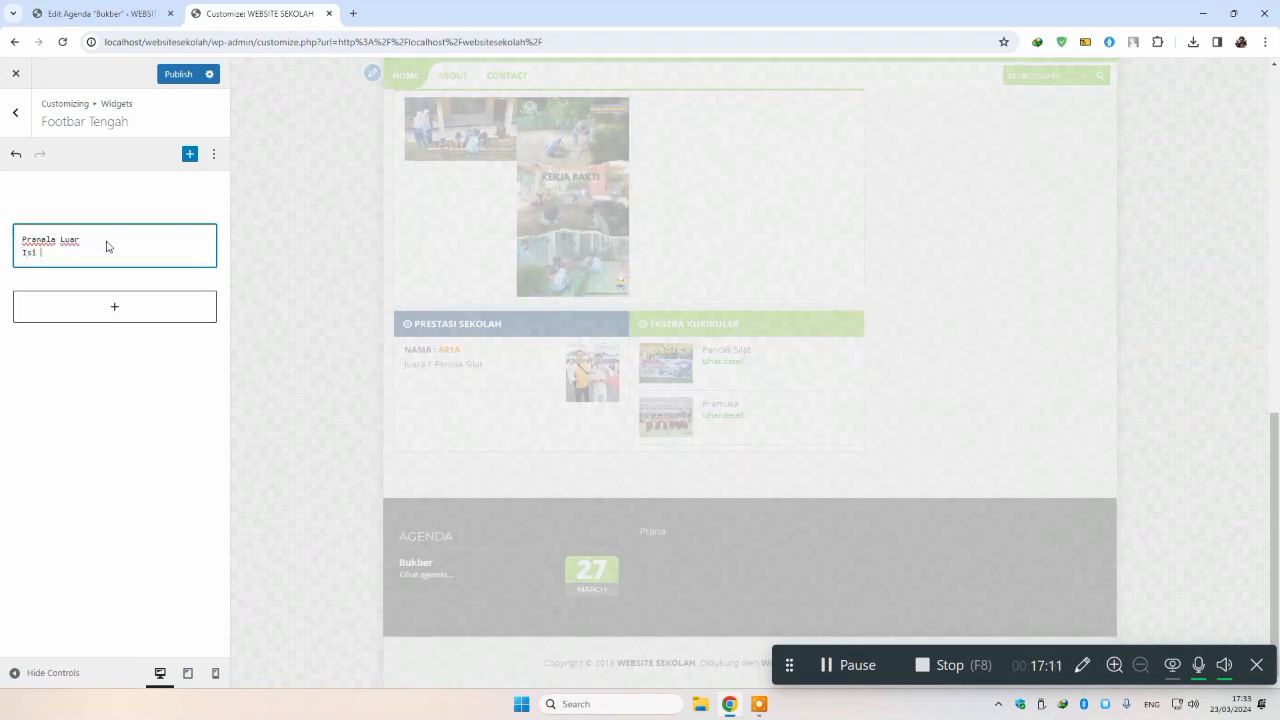
type("Isi Satu")
key("Return")
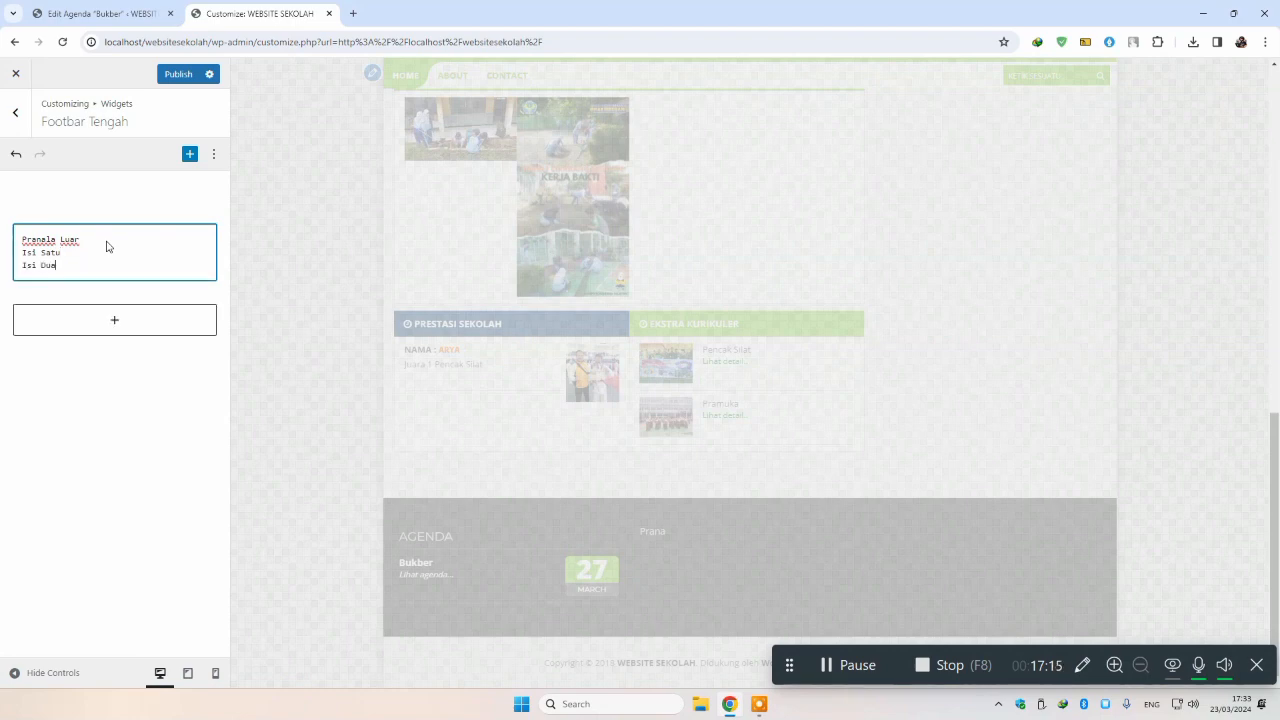
Step: Add a Custom HTML block to Footbar Kanan with the lines Useful Link, Link1 and Link2
mouse_move(73, 205)
left_click(19, 125)
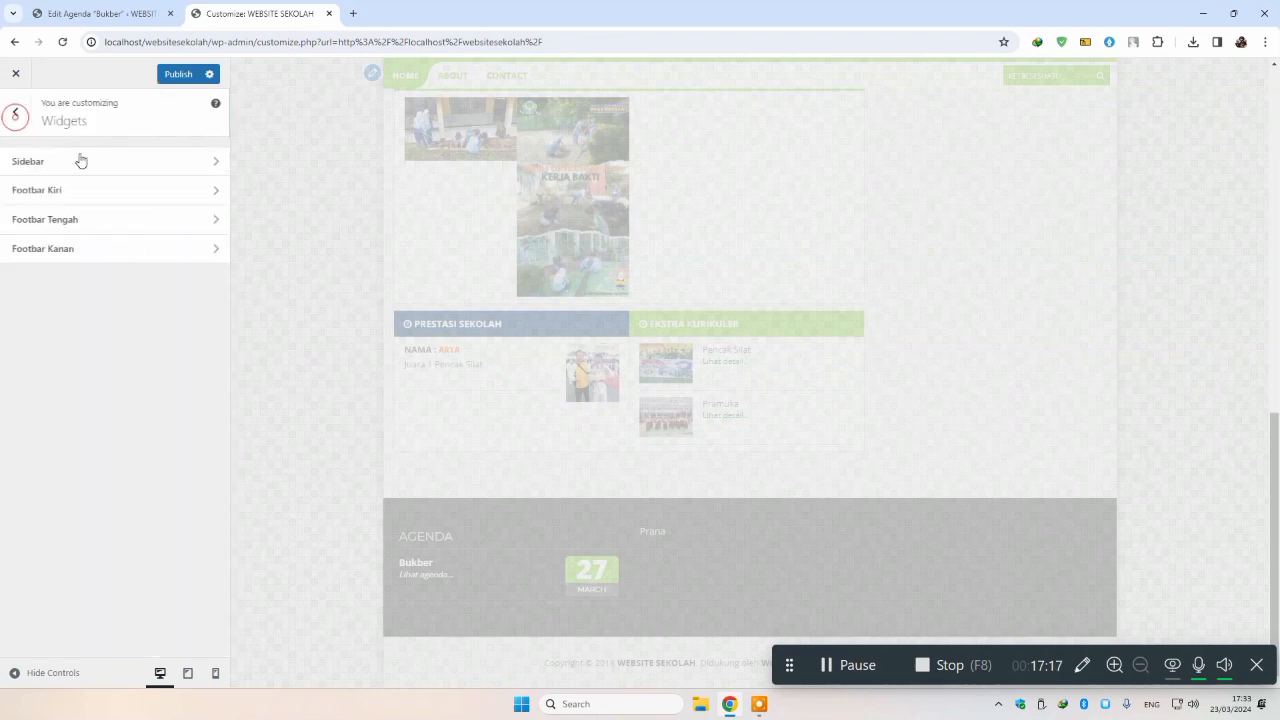
left_click(74, 251)
left_click(93, 246)
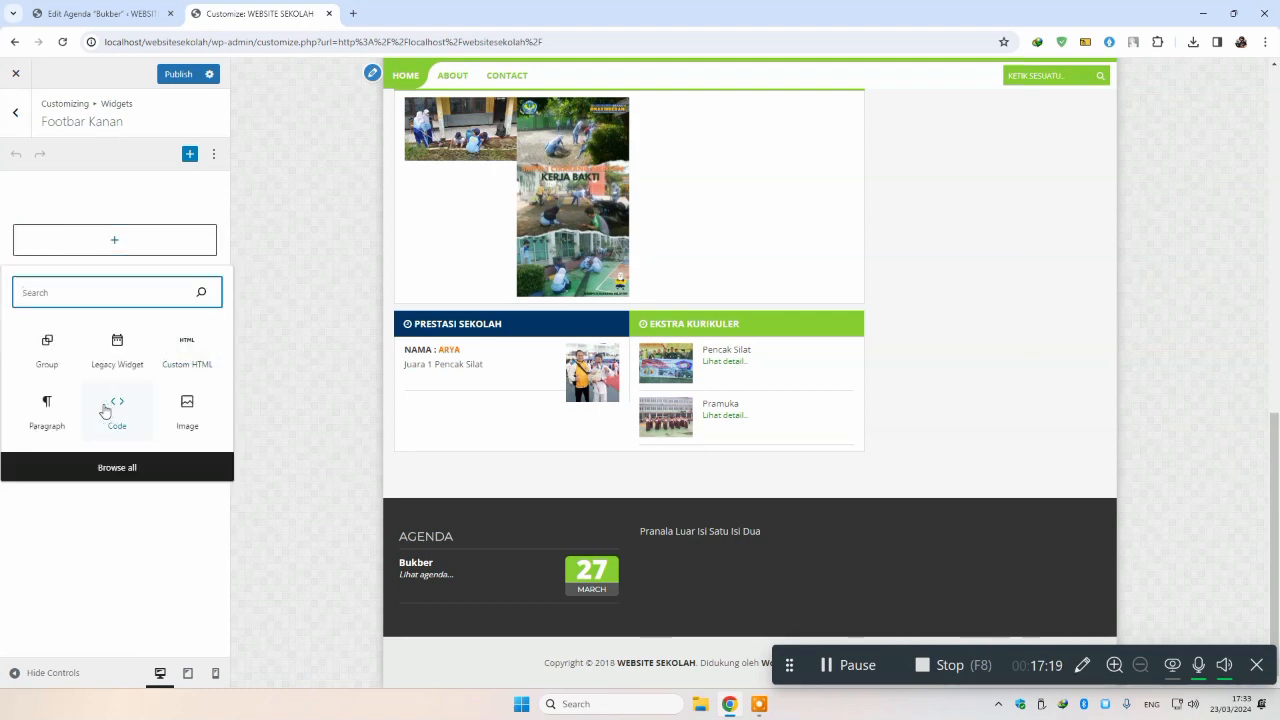
left_click(175, 360)
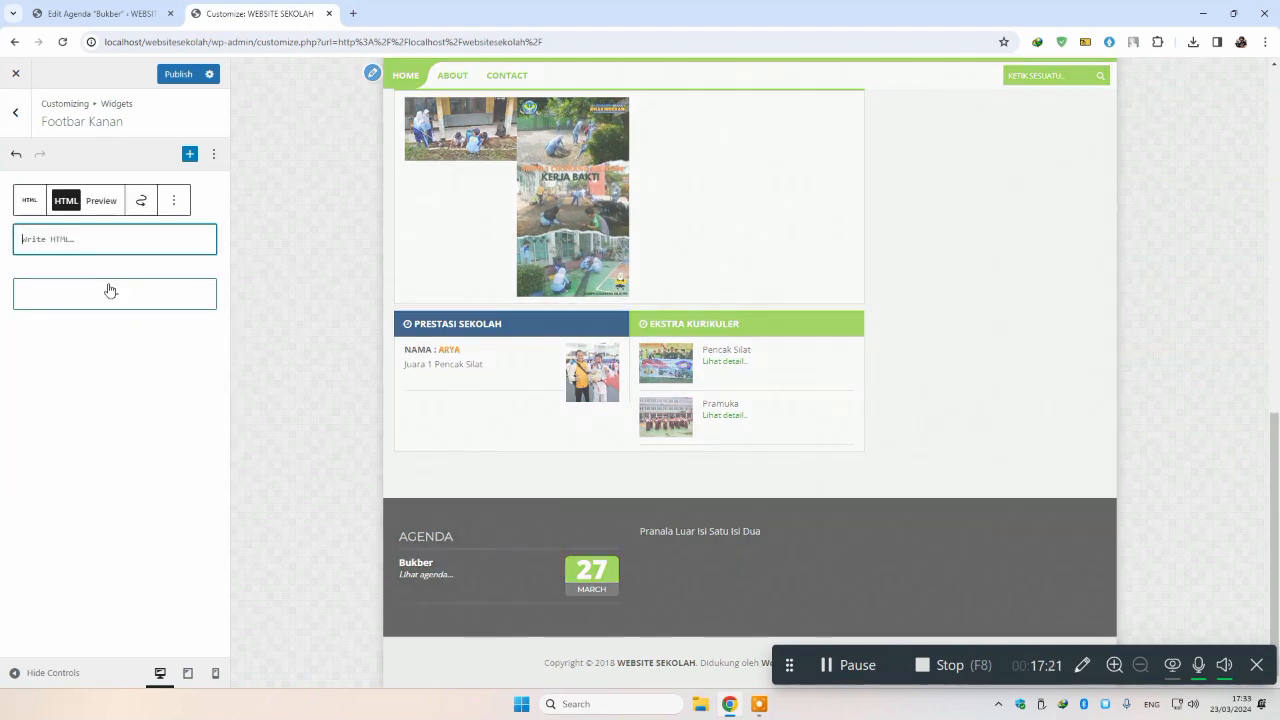
type("Use")
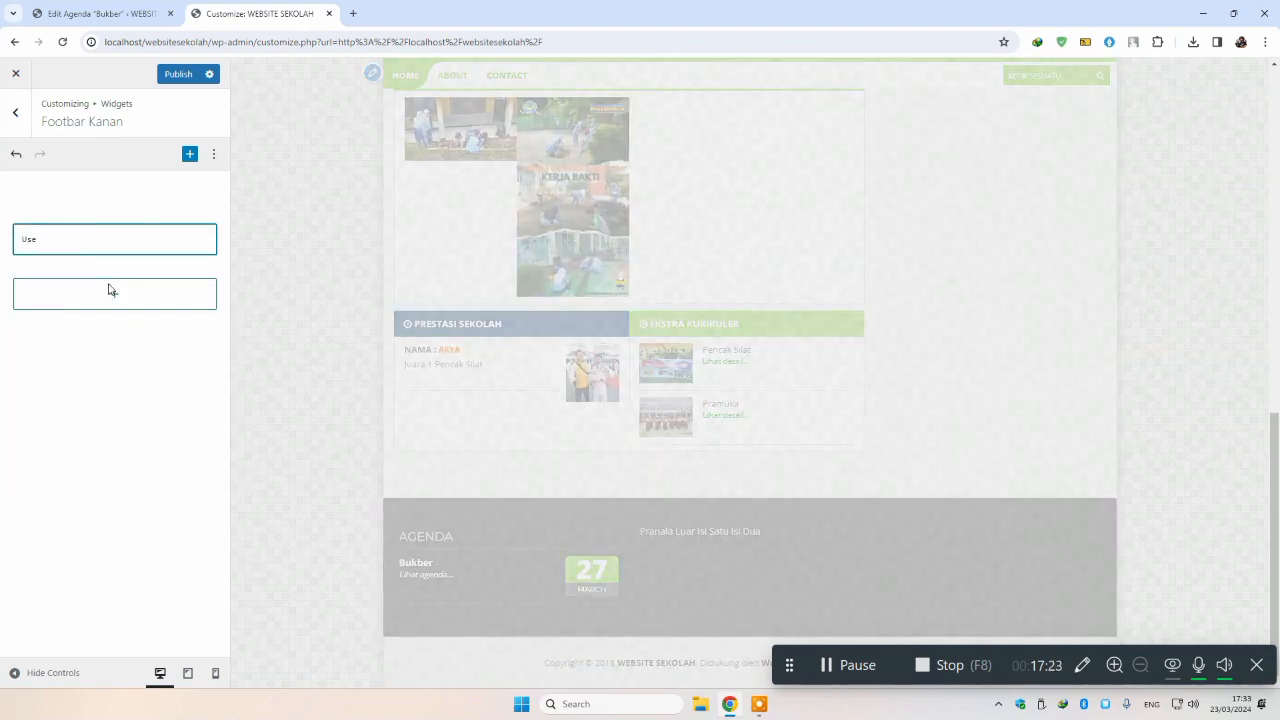
type("ful Link")
key("Return")
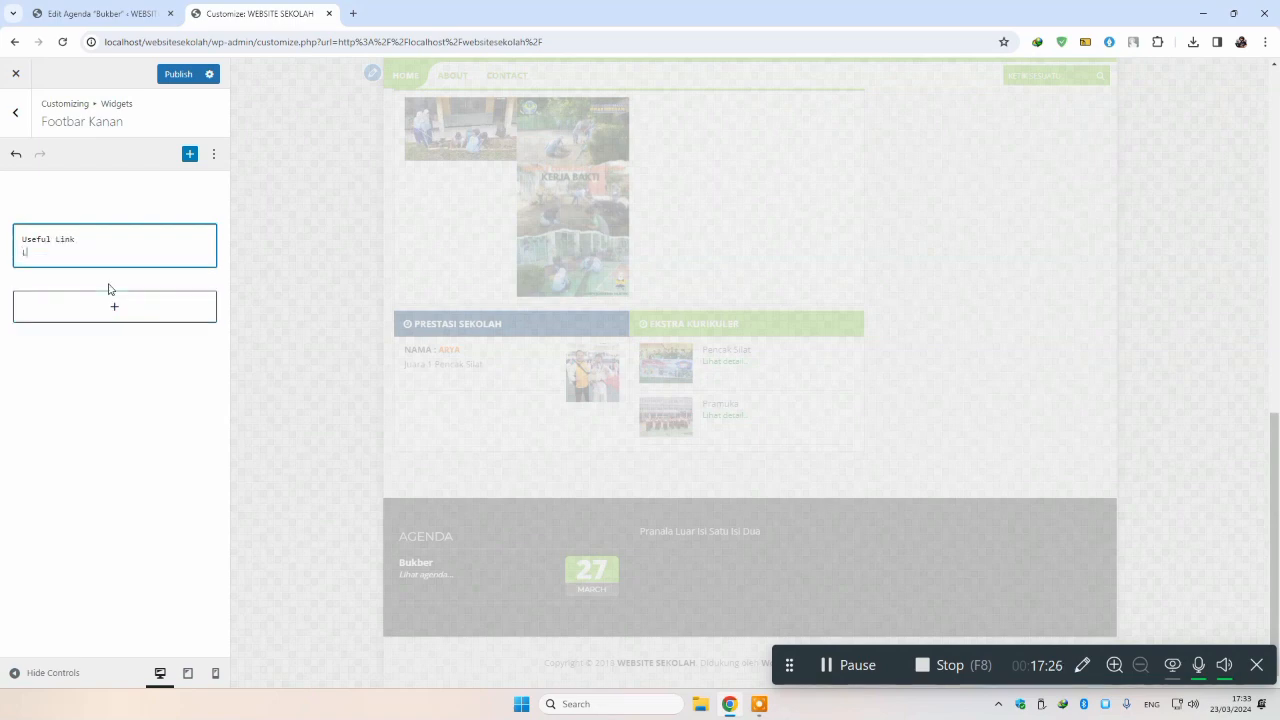
type("Link1")
key("Return")
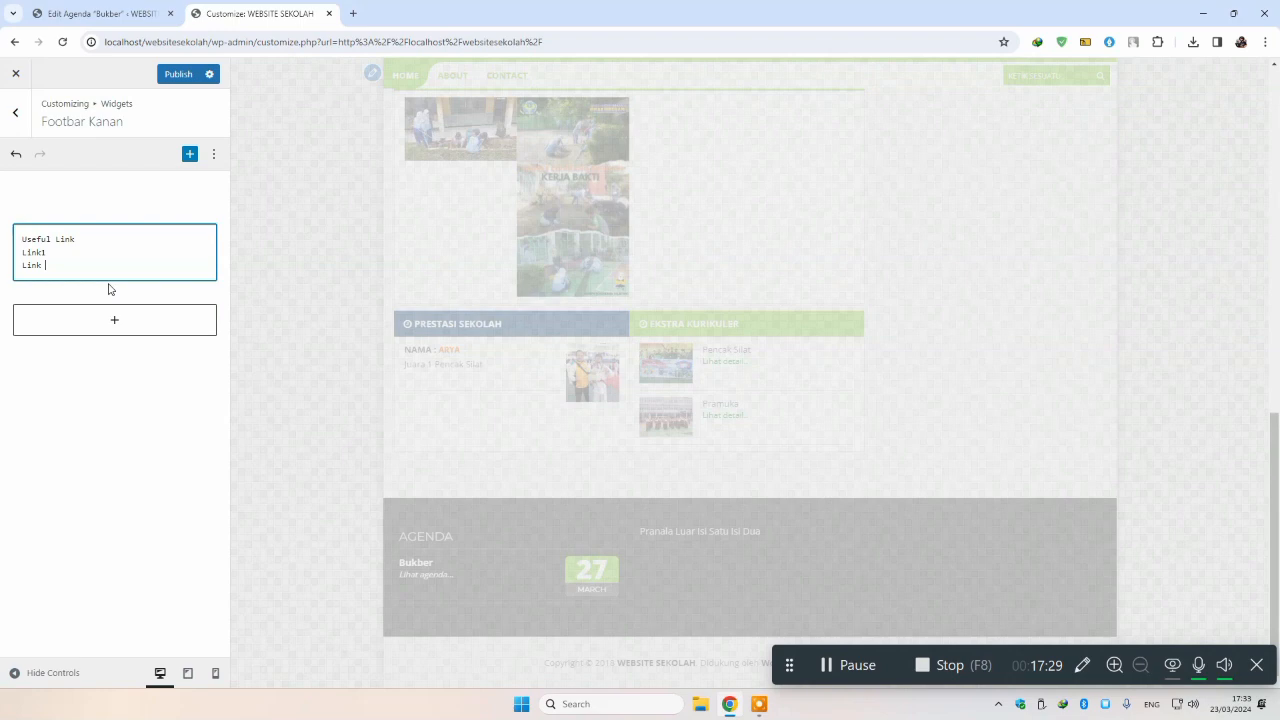
Step: Publish the footer widget changes and check the new footer text in the preview
left_click(178, 74)
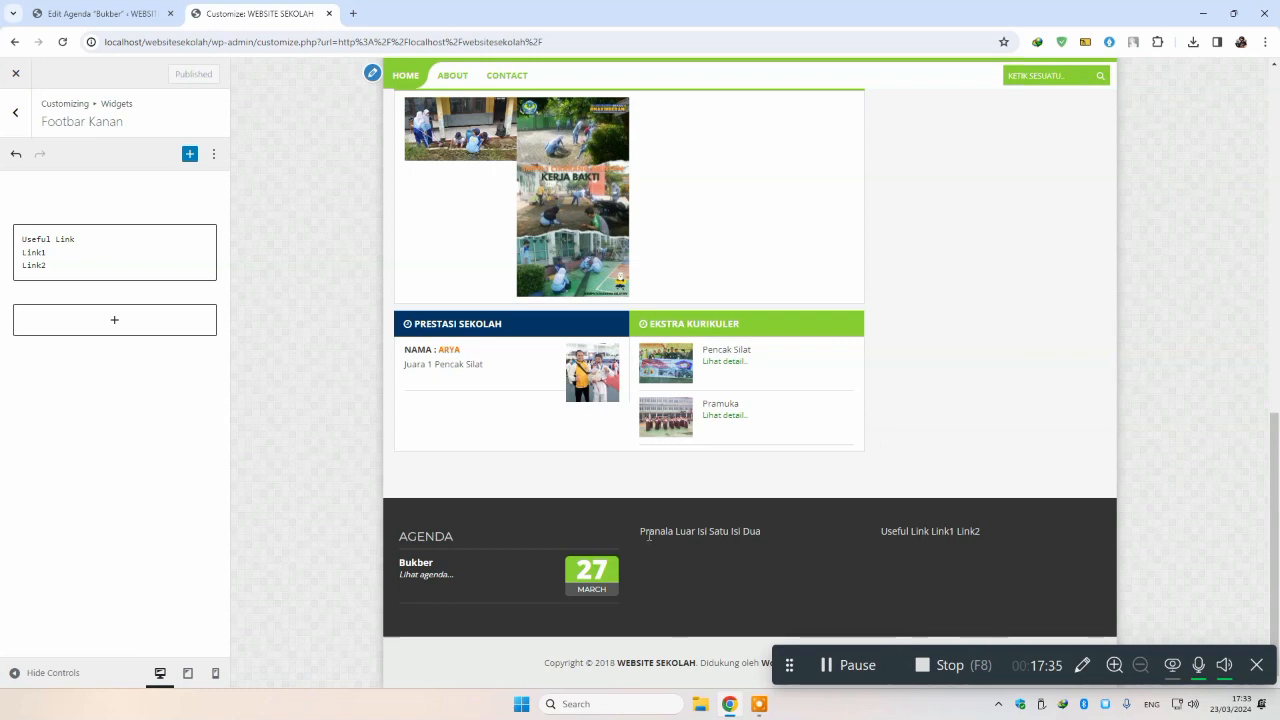
left_click_drag(643, 531, 814, 556)
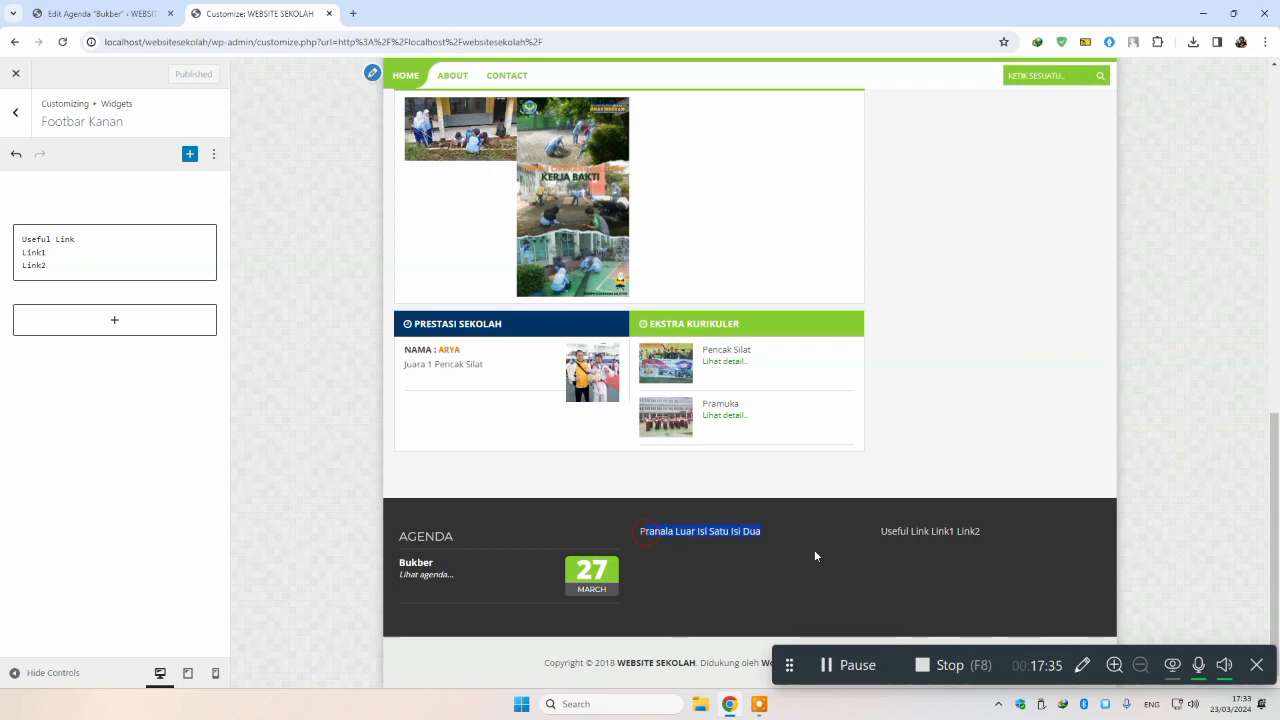
left_click_drag(881, 527, 949, 576)
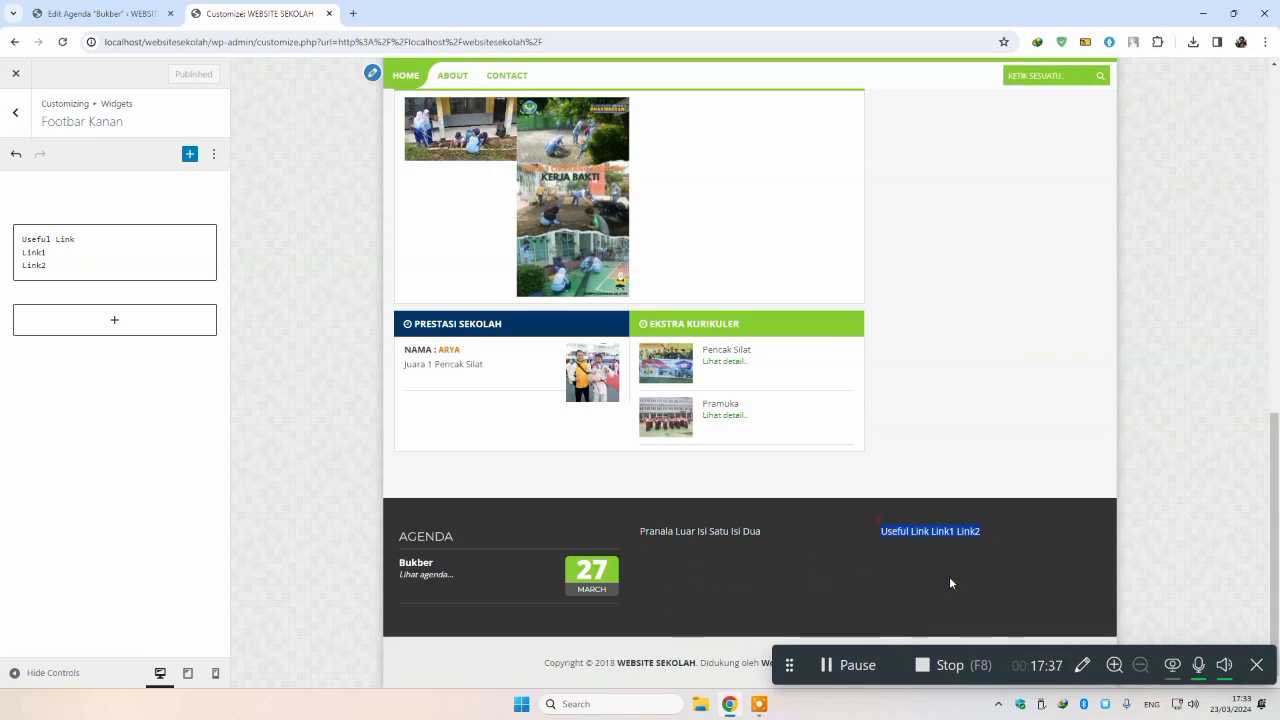
left_click(888, 537)
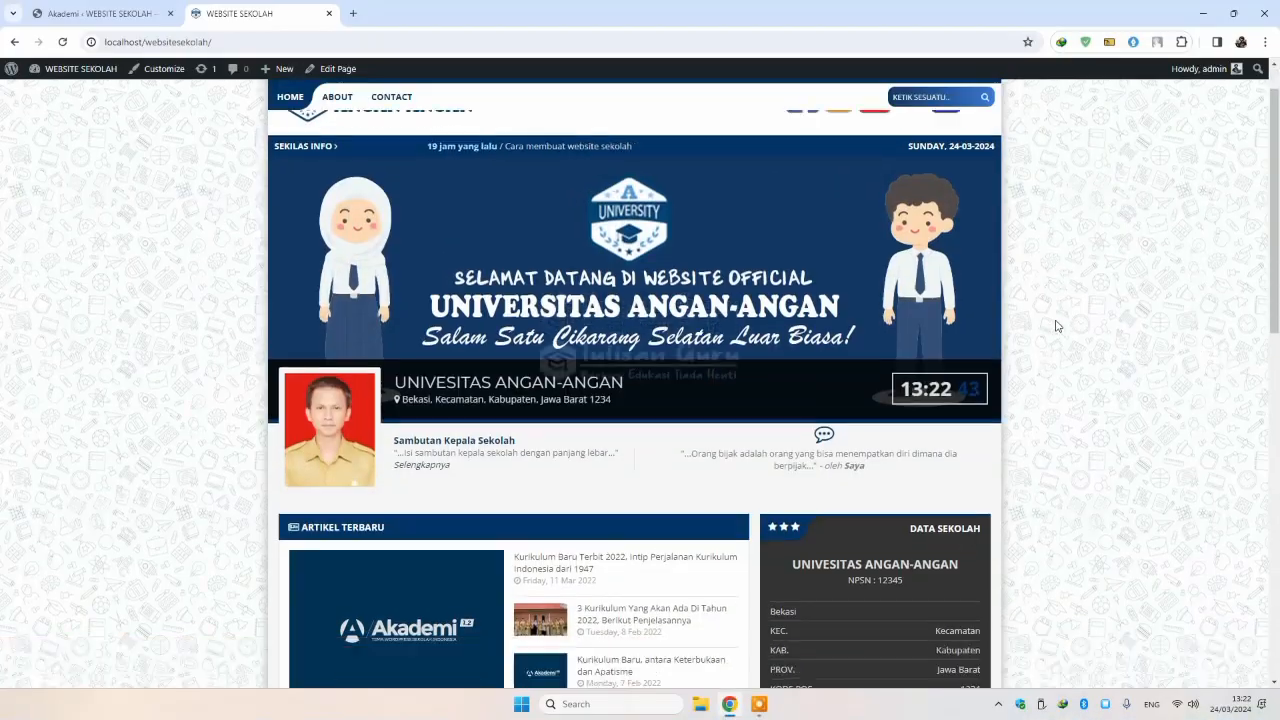
Step: Scroll the live homepage down to the footer with the Agenda and Useful Links columns, then back up
scroll(1055, 324, "down", 4)
scroll(1055, 324, "down", 3)
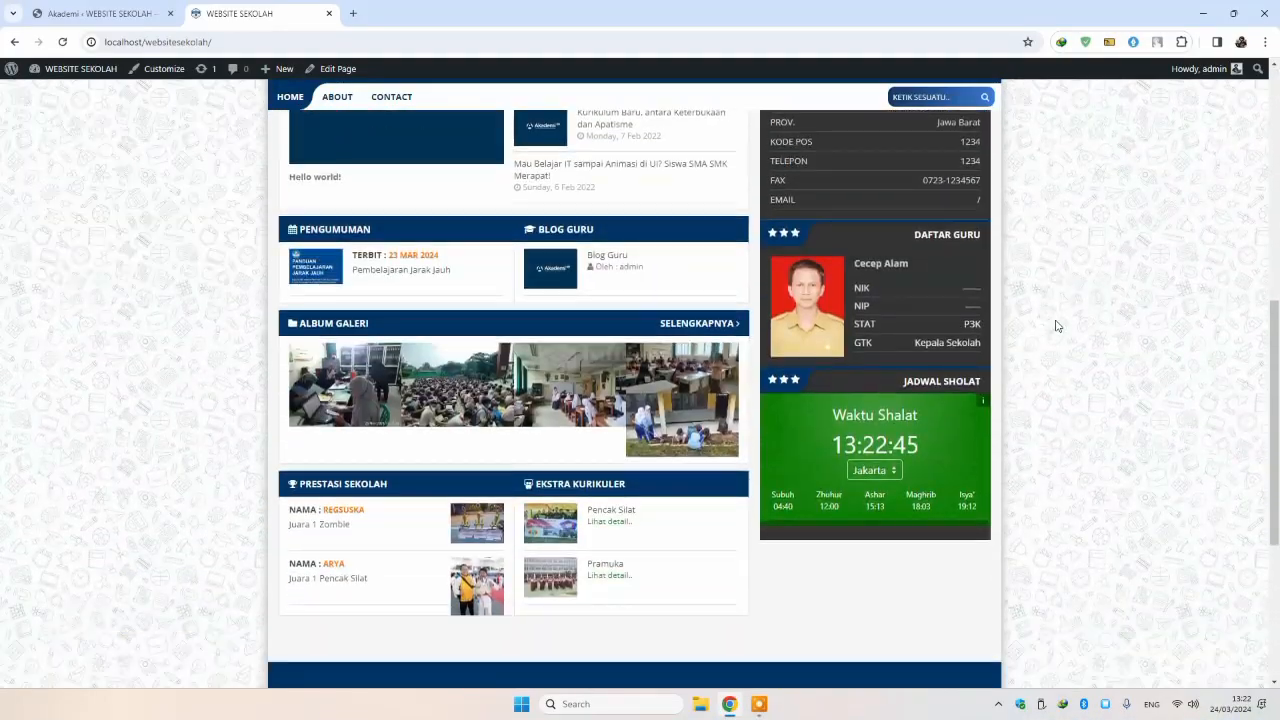
scroll(1055, 324, "up", 2)
scroll(1055, 324, "down", 1)
scroll(408, 286, "down", 1)
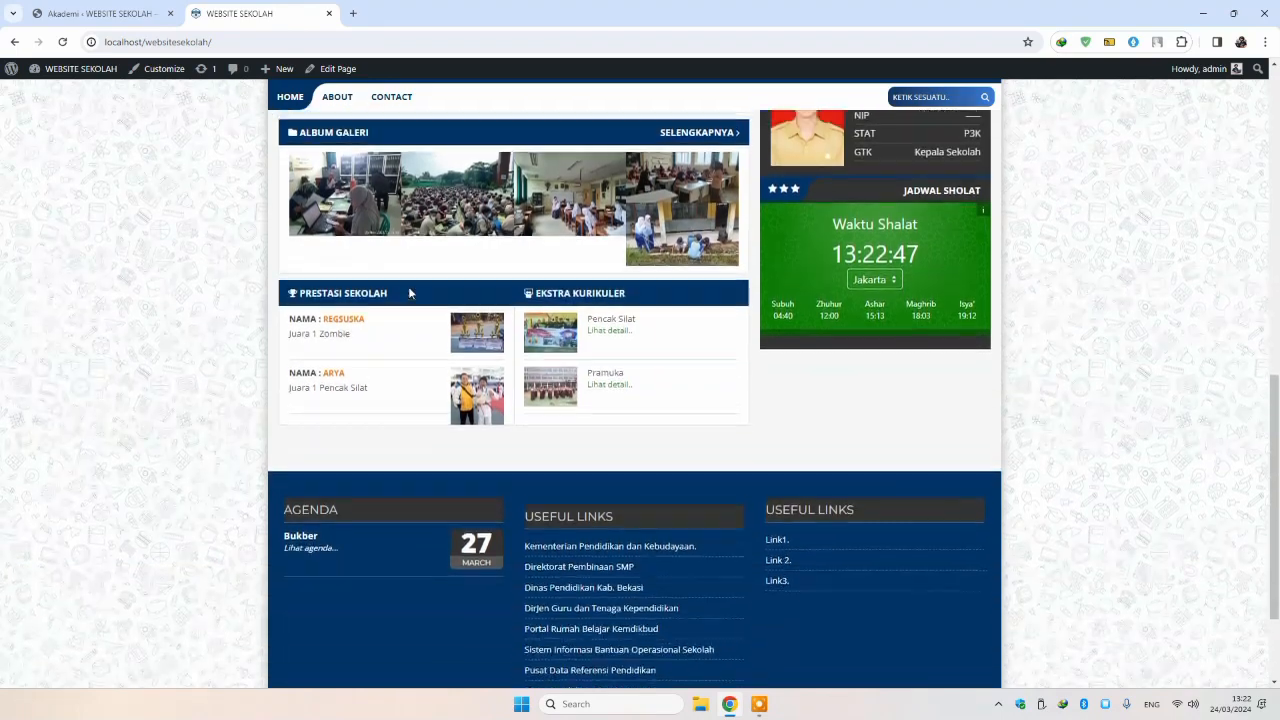
scroll(408, 286, "up", 5)
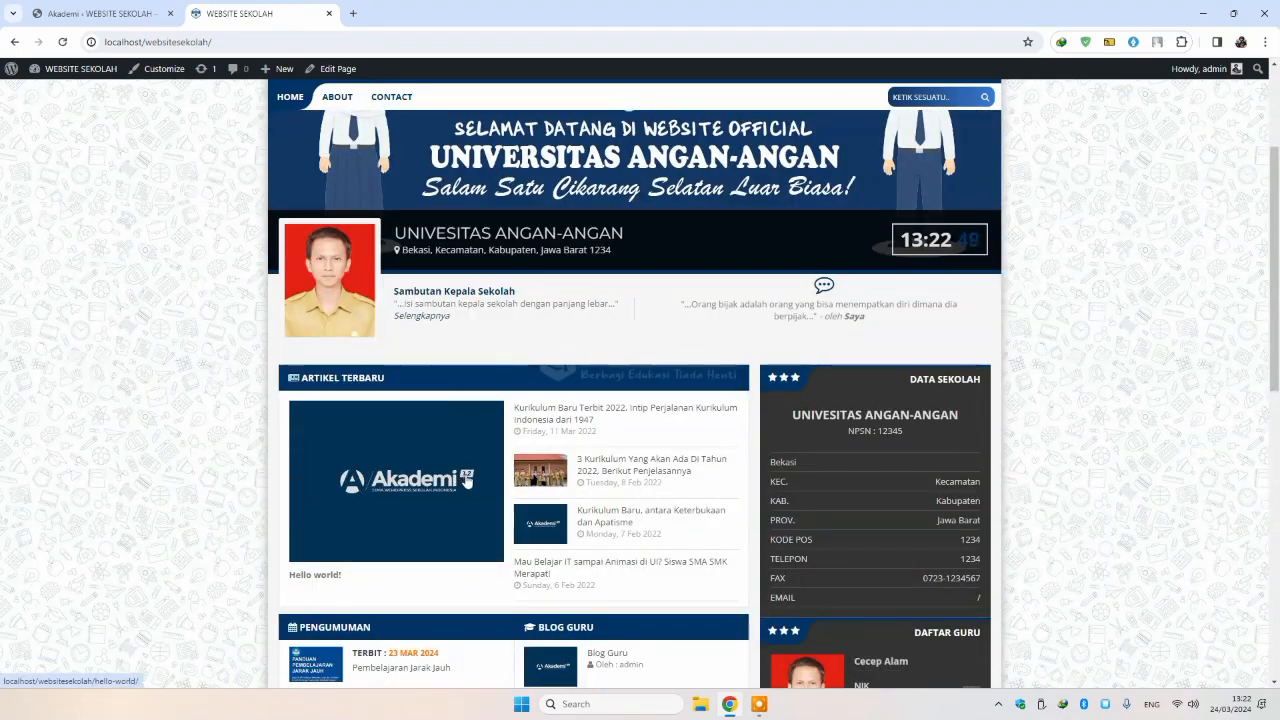
scroll(733, 370, "down", 4)
scroll(733, 370, "down", 2)
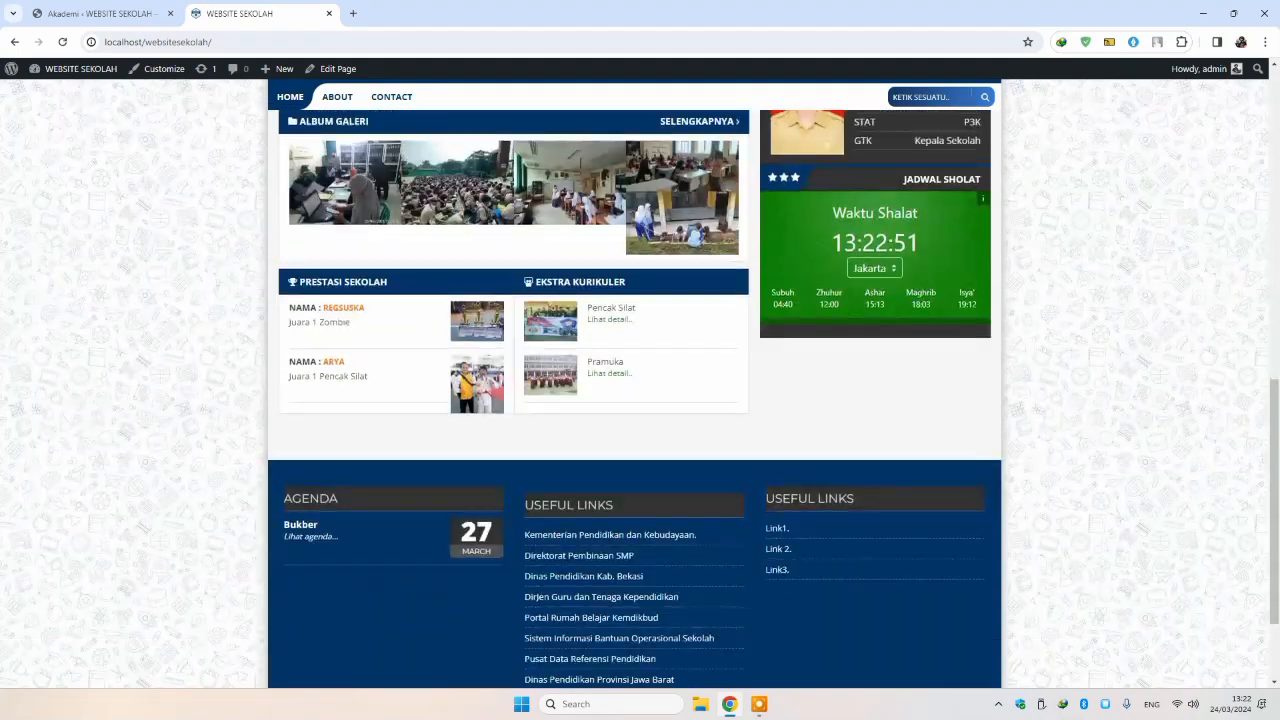
left_click(930, 98)
scroll(1168, 156, "up", 1)
left_click(1164, 151)
scroll(947, 152, "up", 3)
scroll(946, 152, "up", 4)
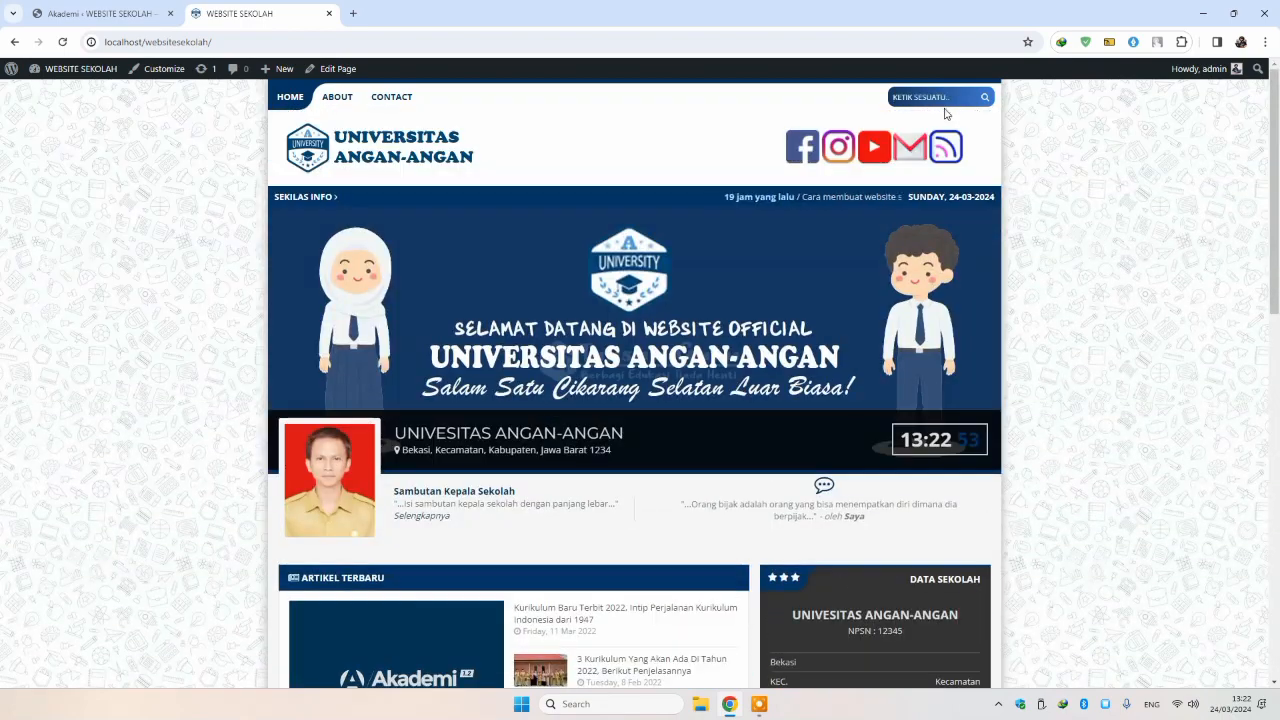
scroll(943, 186, "down", 6)
scroll(885, 253, "up", 2)
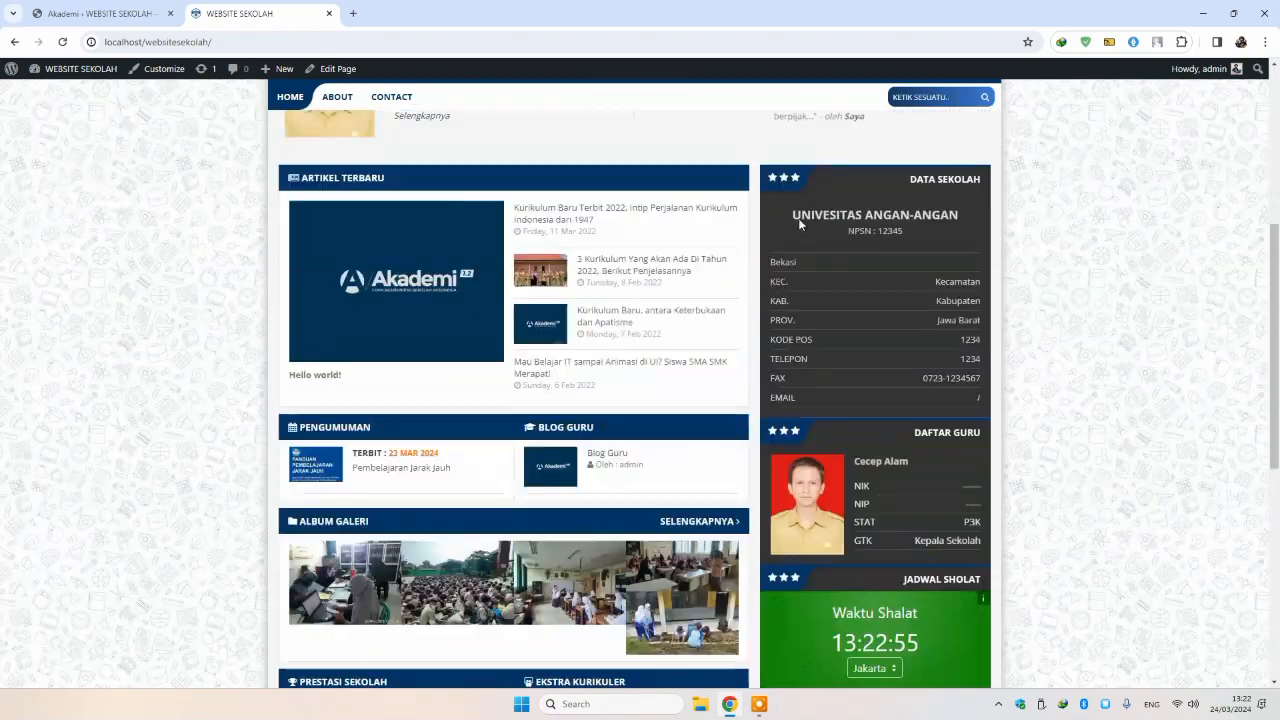
scroll(944, 306, "down", 1)
scroll(944, 306, "down", 2)
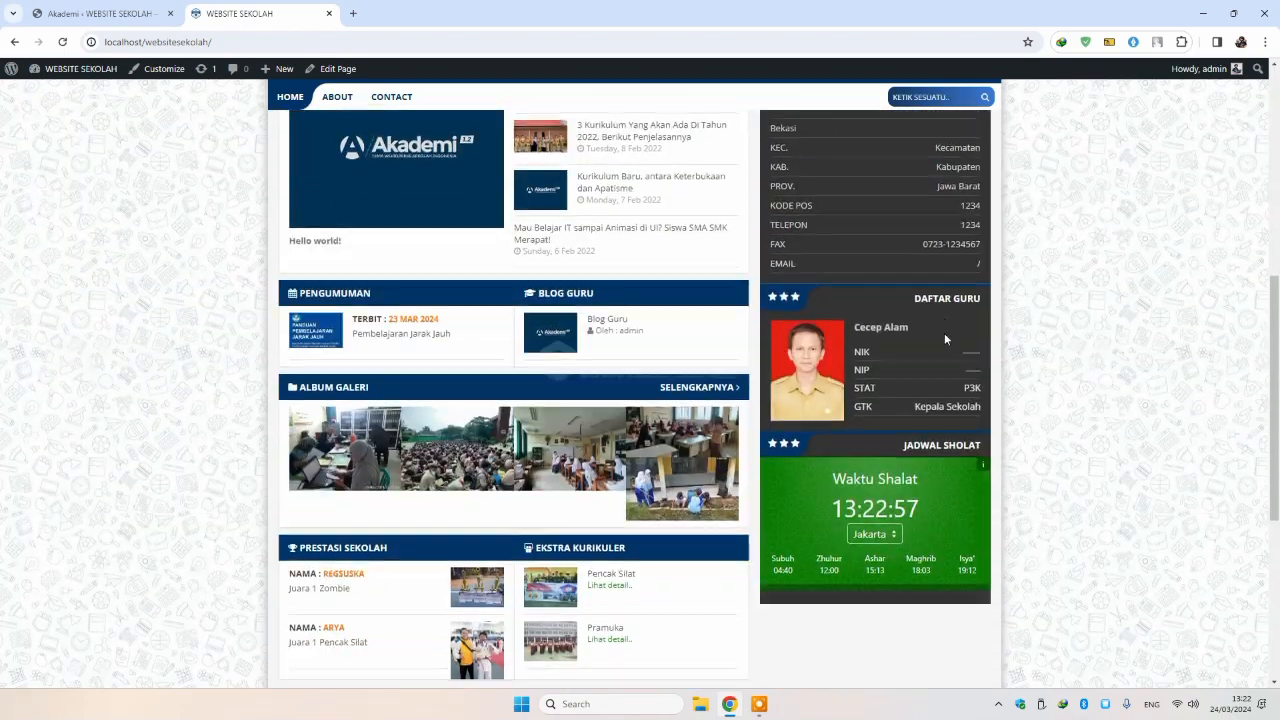
scroll(929, 396, "down", 4)
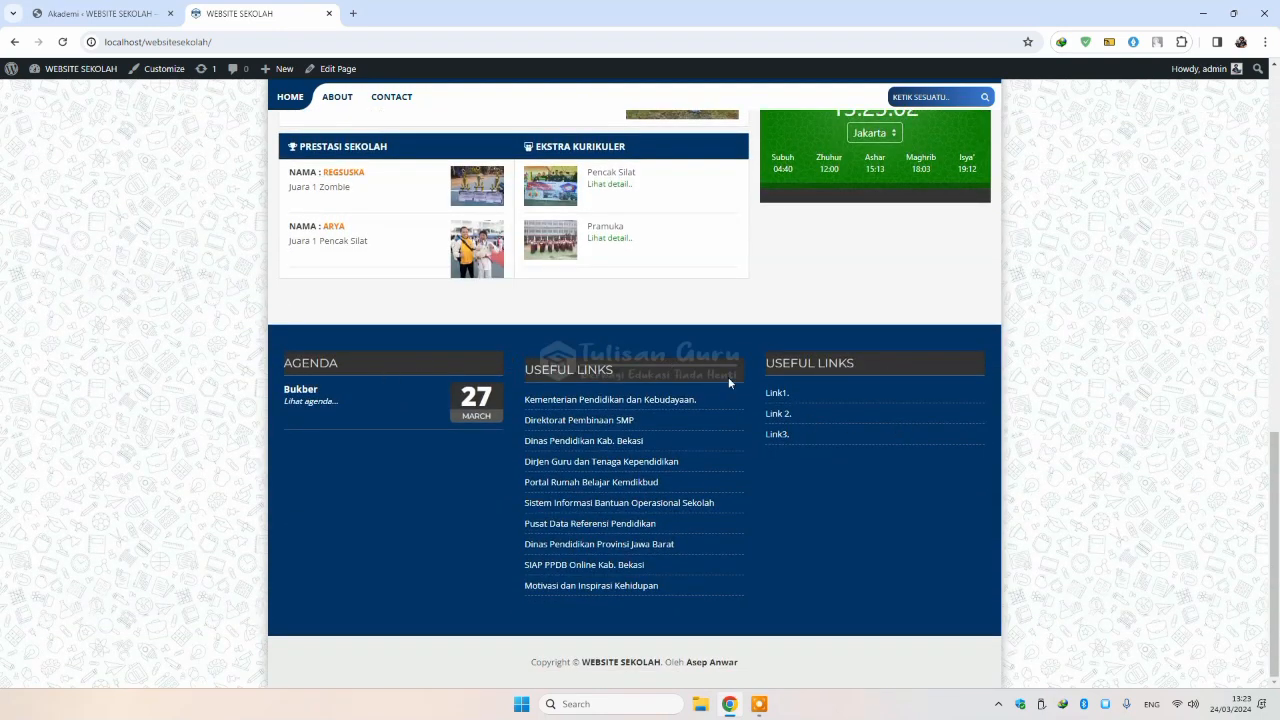
scroll(937, 410, "up", 10)
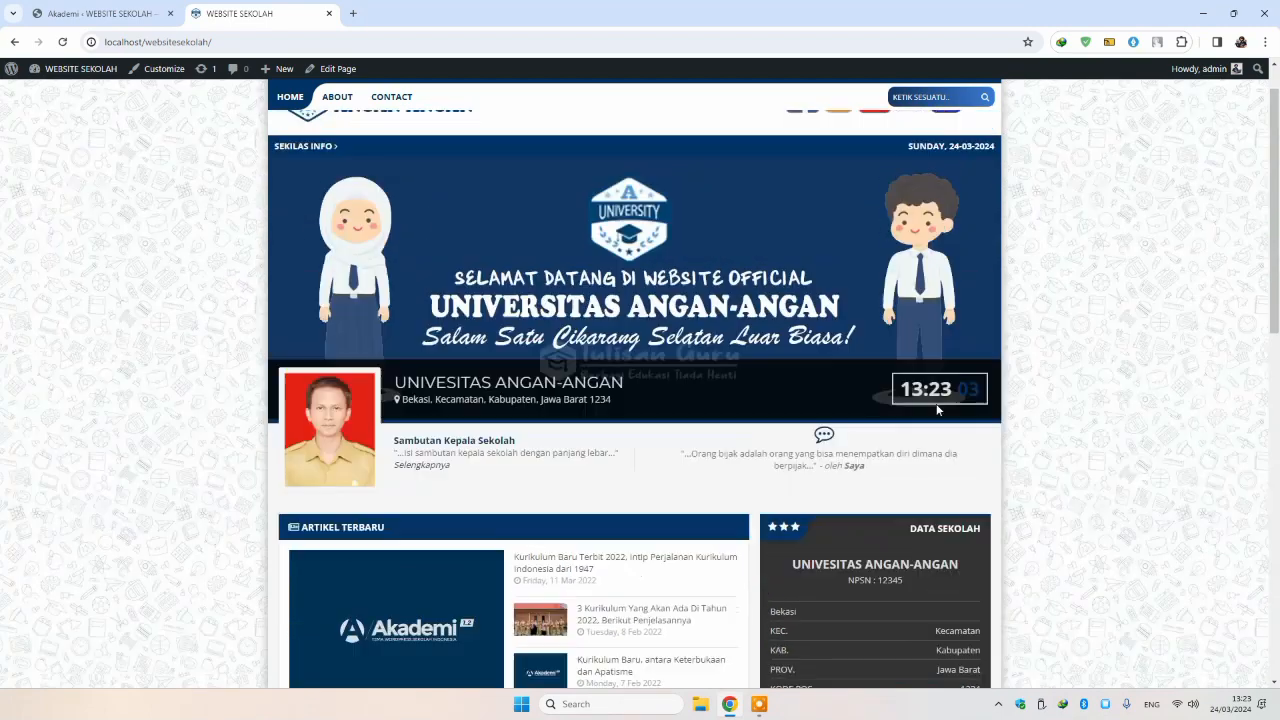